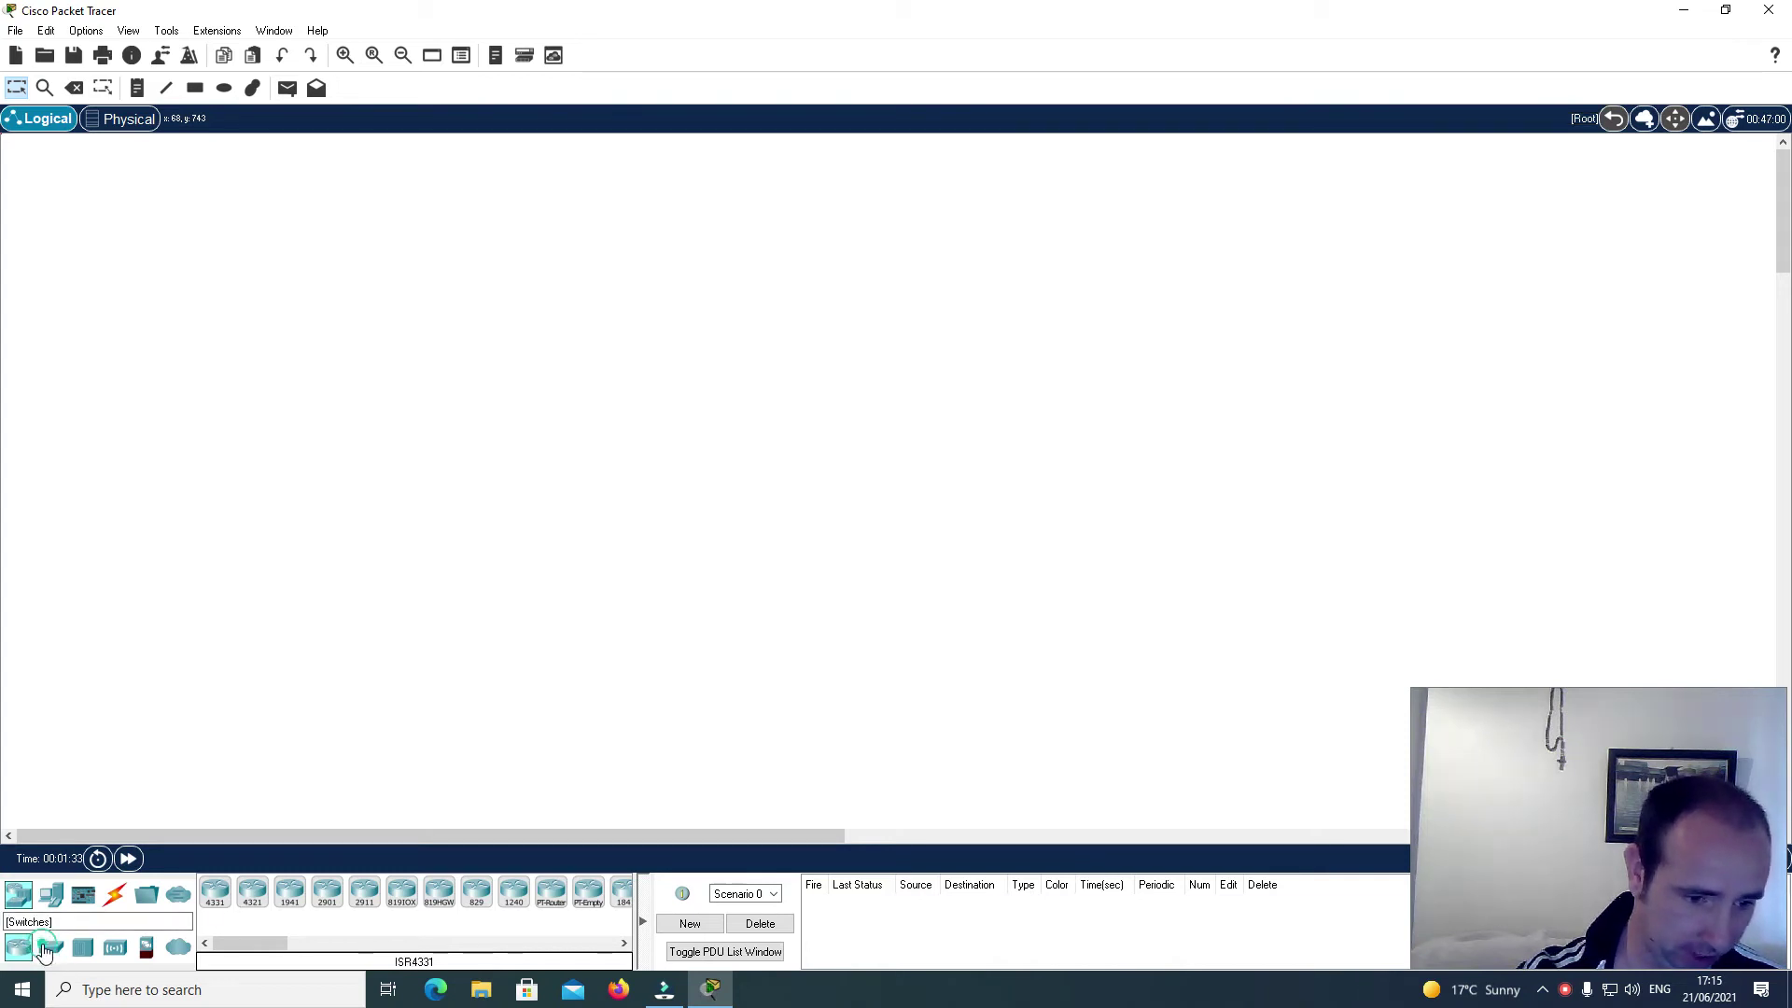
Step: Place a 2960 switch and an ISR4331 router above and beside it in the logical workspace
left_click(49, 947)
left_click(215, 892)
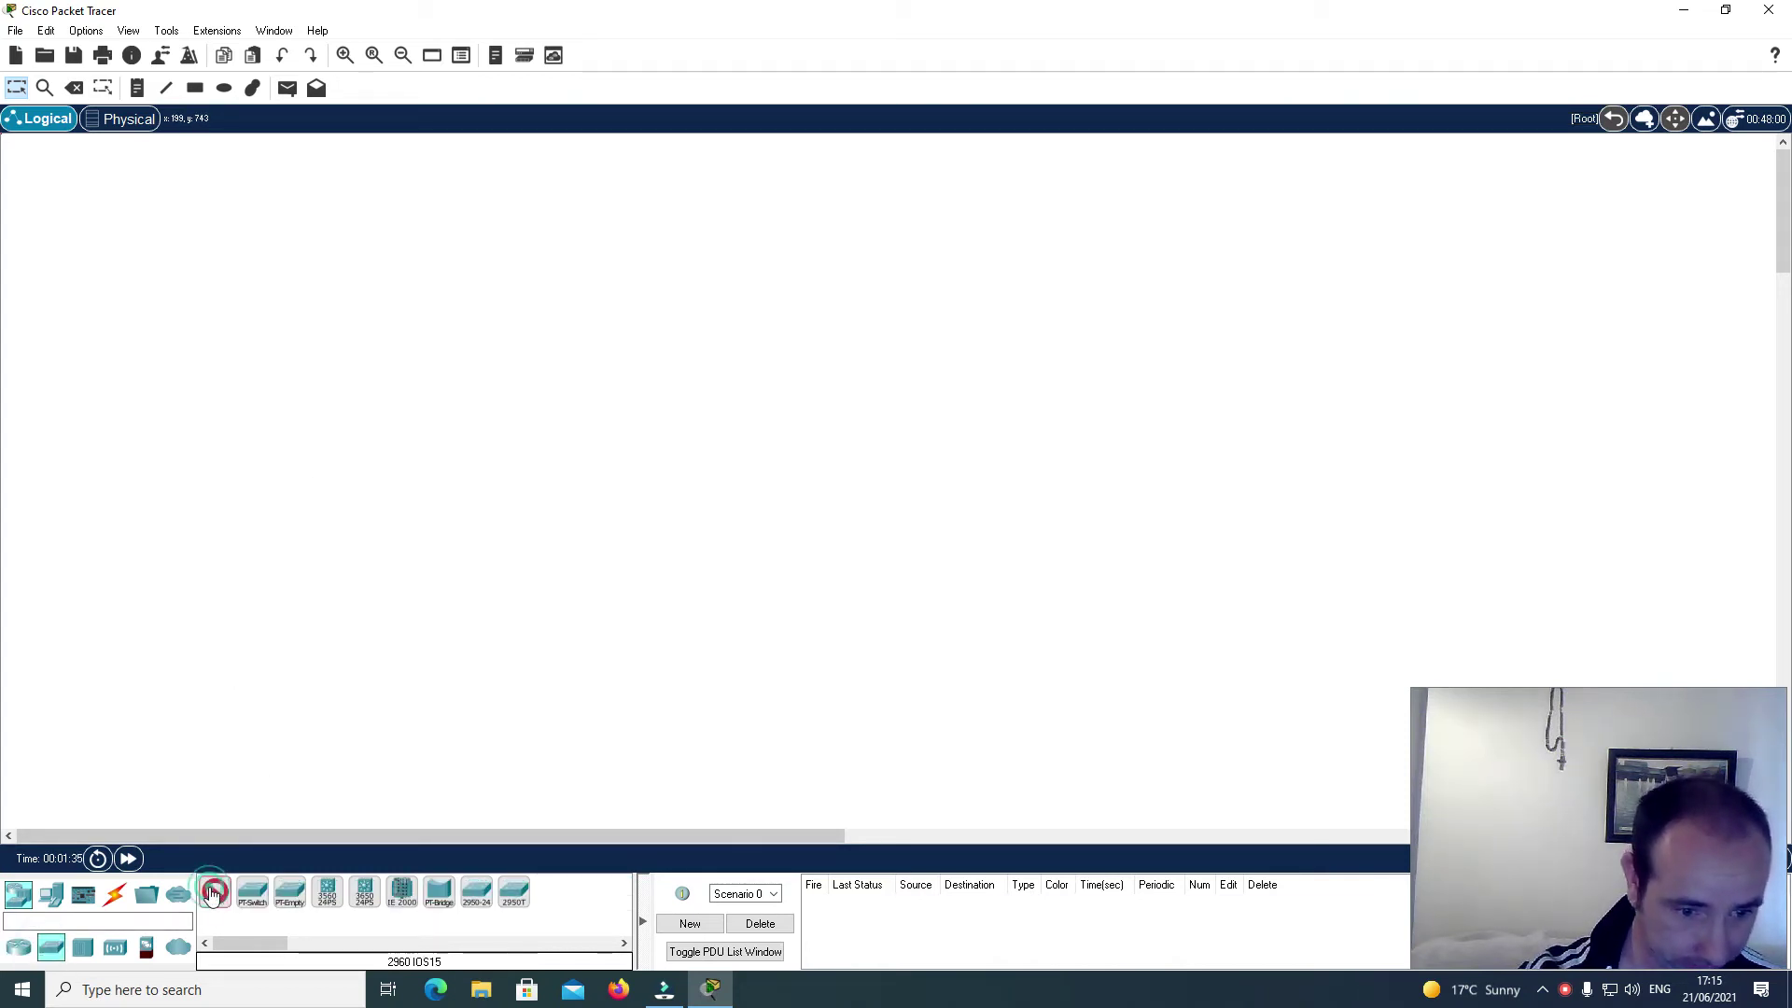
left_click(526, 403)
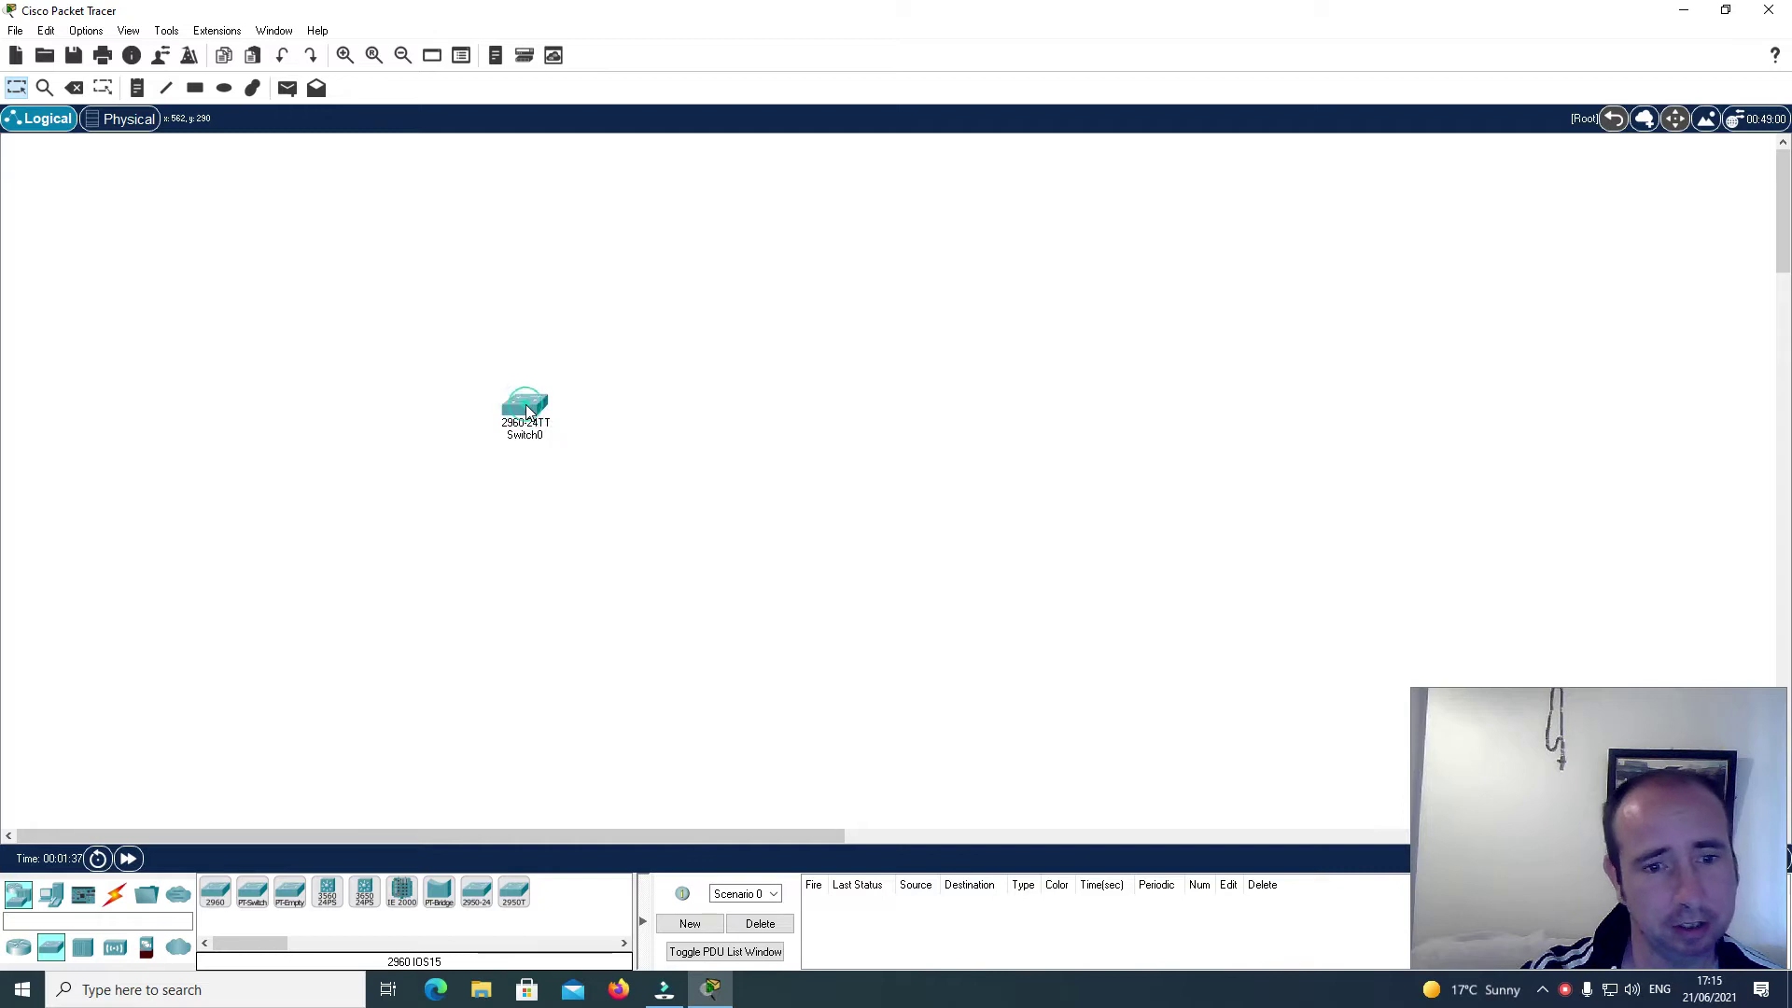
left_click(17, 956)
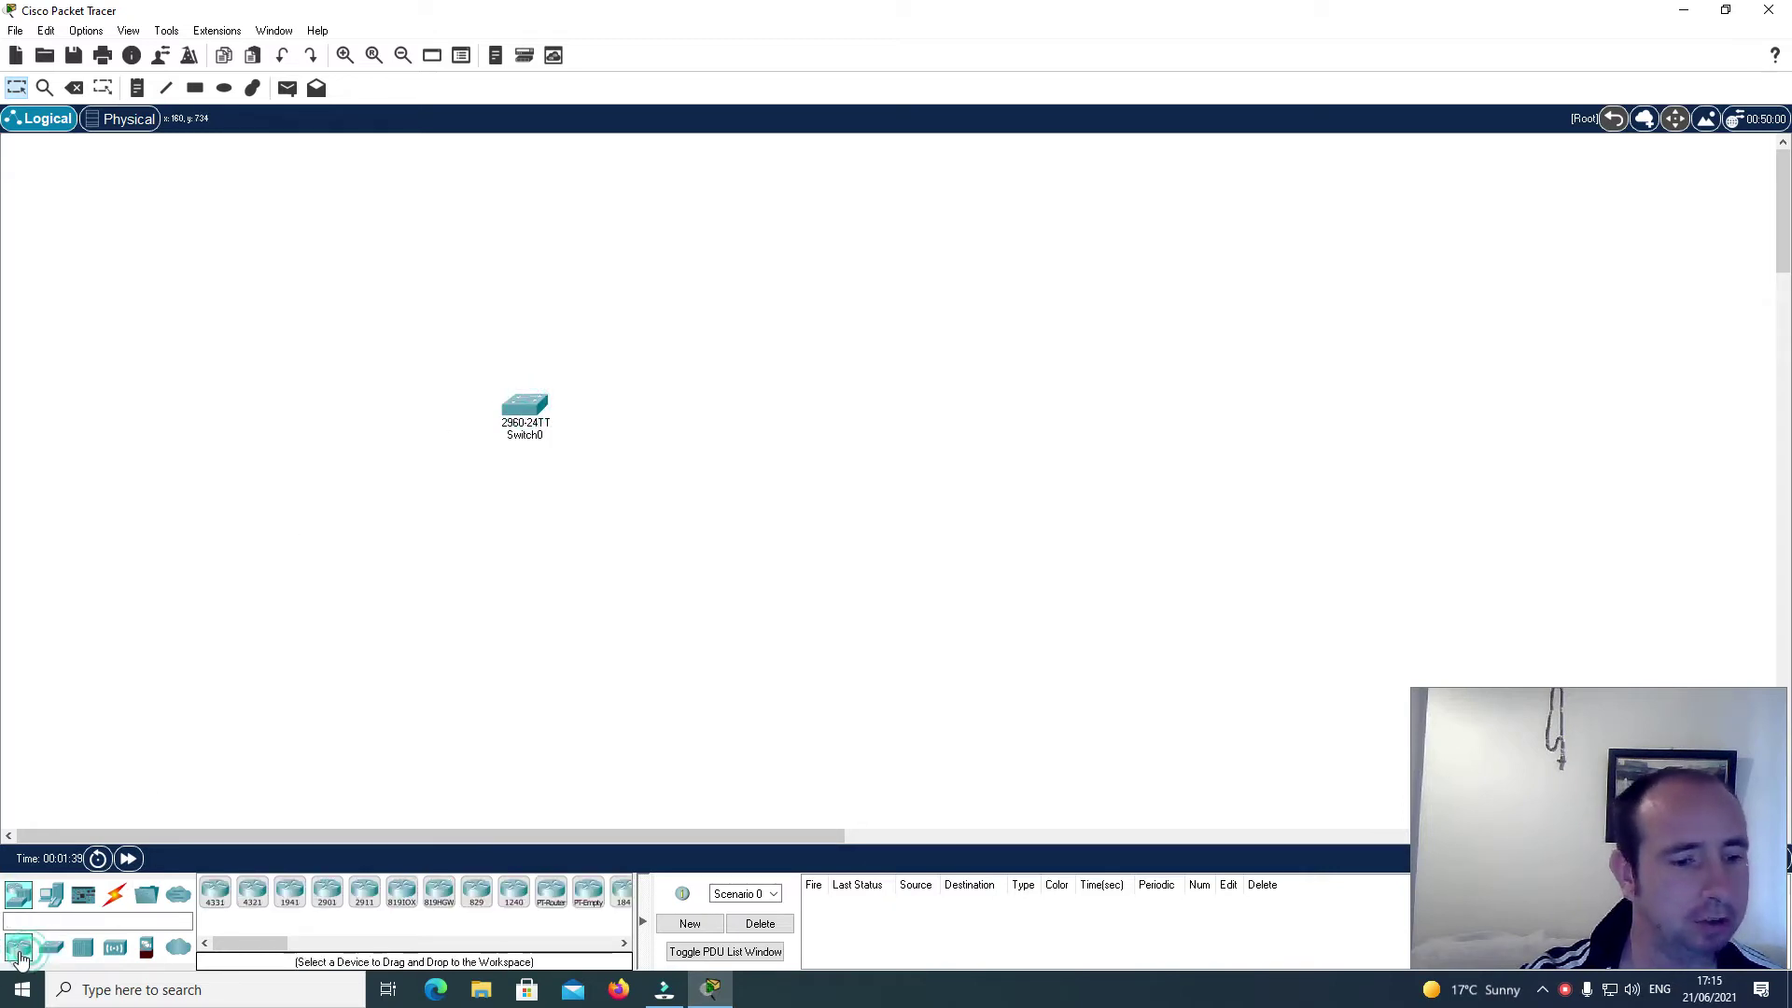
left_click(214, 892)
left_click(657, 283)
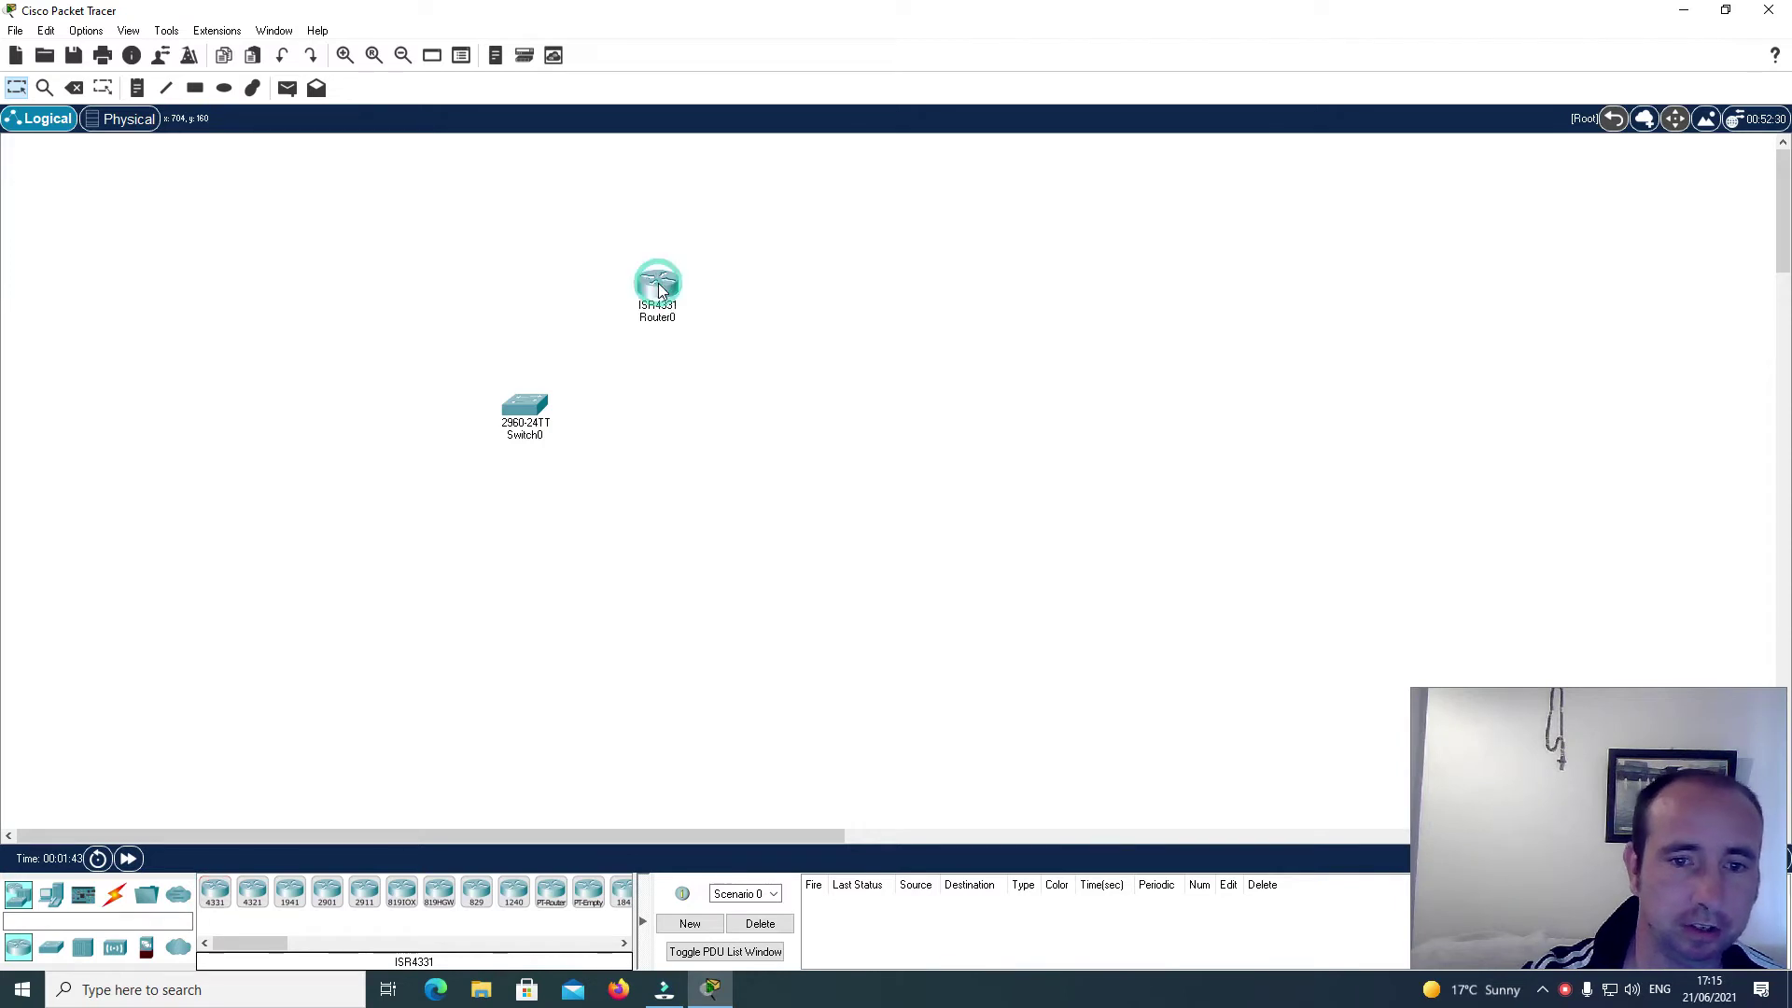
Step: Create a new building in Home City in the physical workspace and position it beside the Corporate Office
left_click(122, 121)
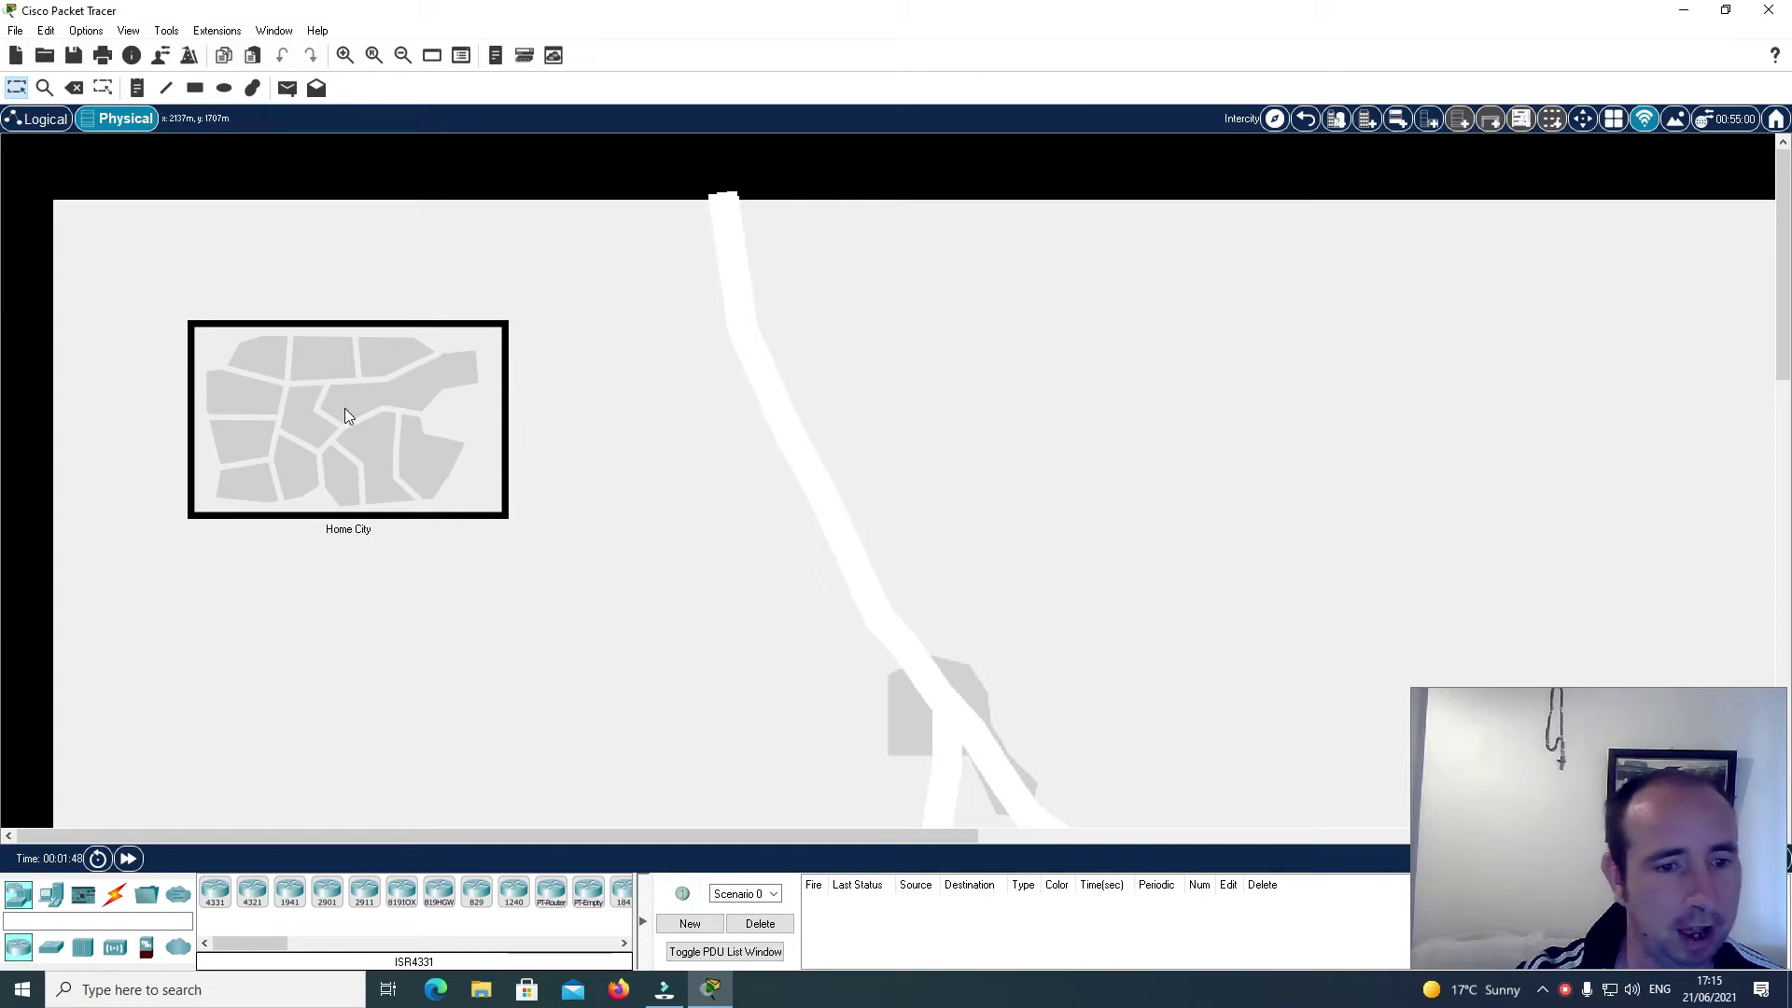
left_click(344, 411)
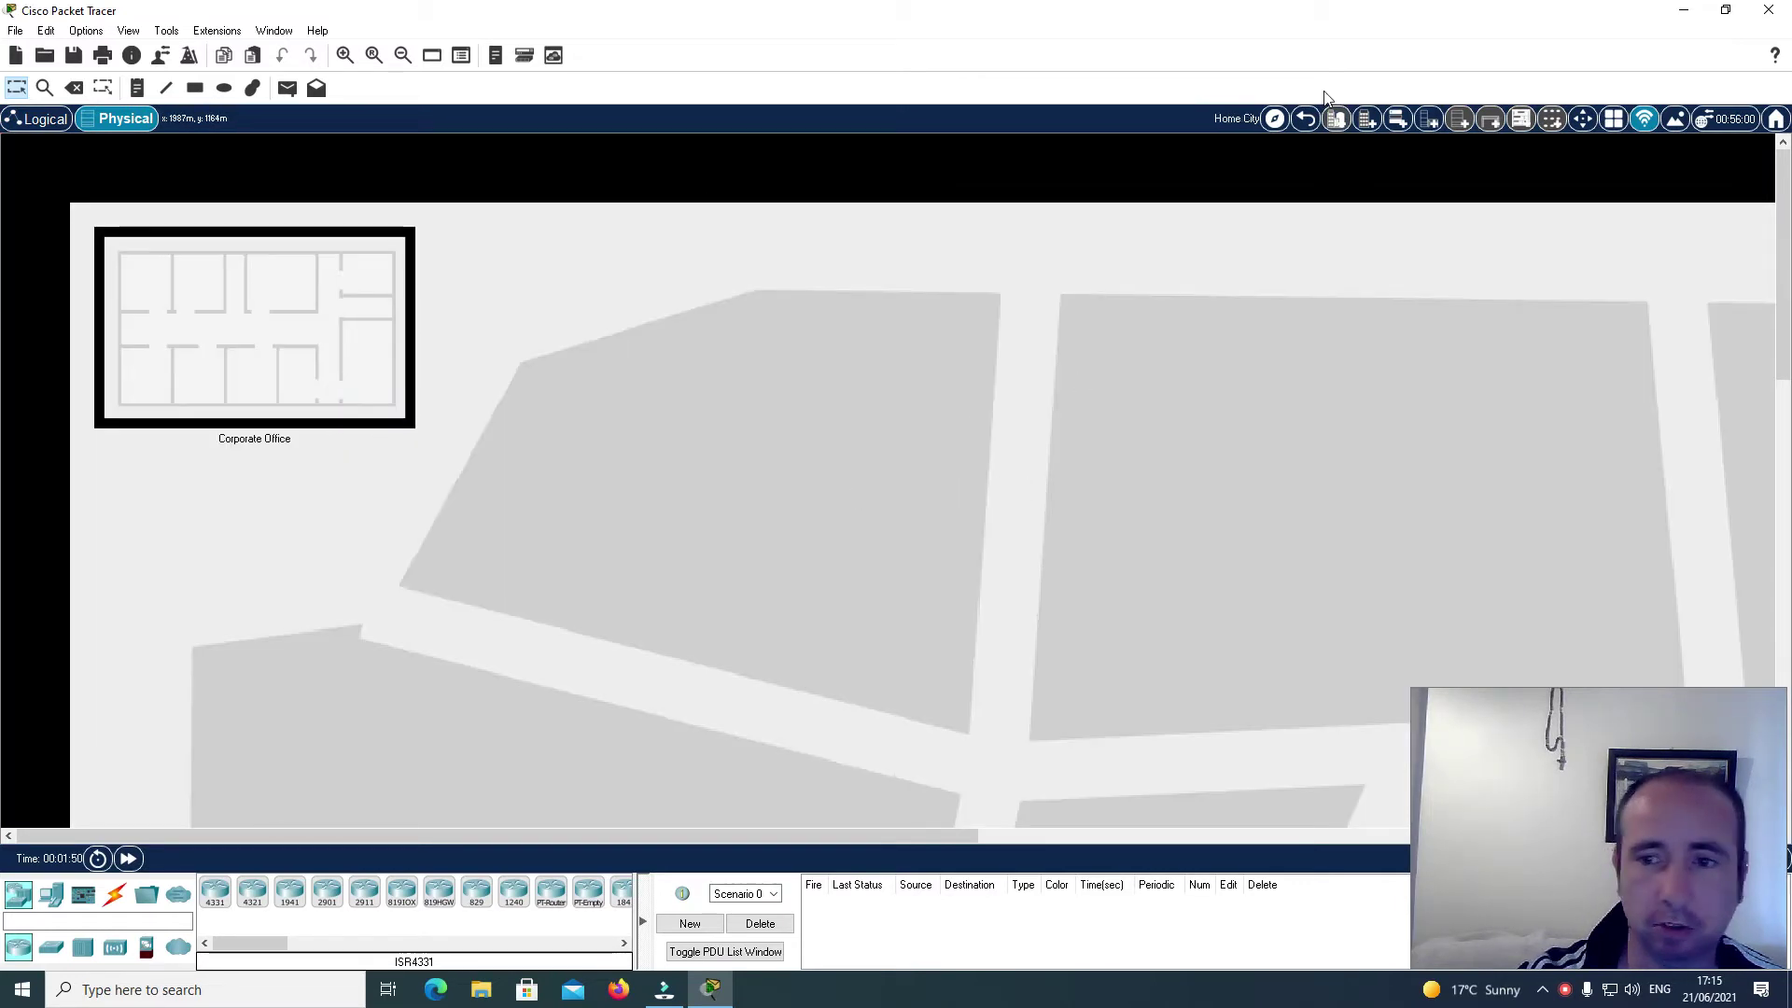
left_click(1364, 122)
left_click_drag(277, 364, 858, 366)
Step: Rename the new building as Remote Office
left_click(844, 441)
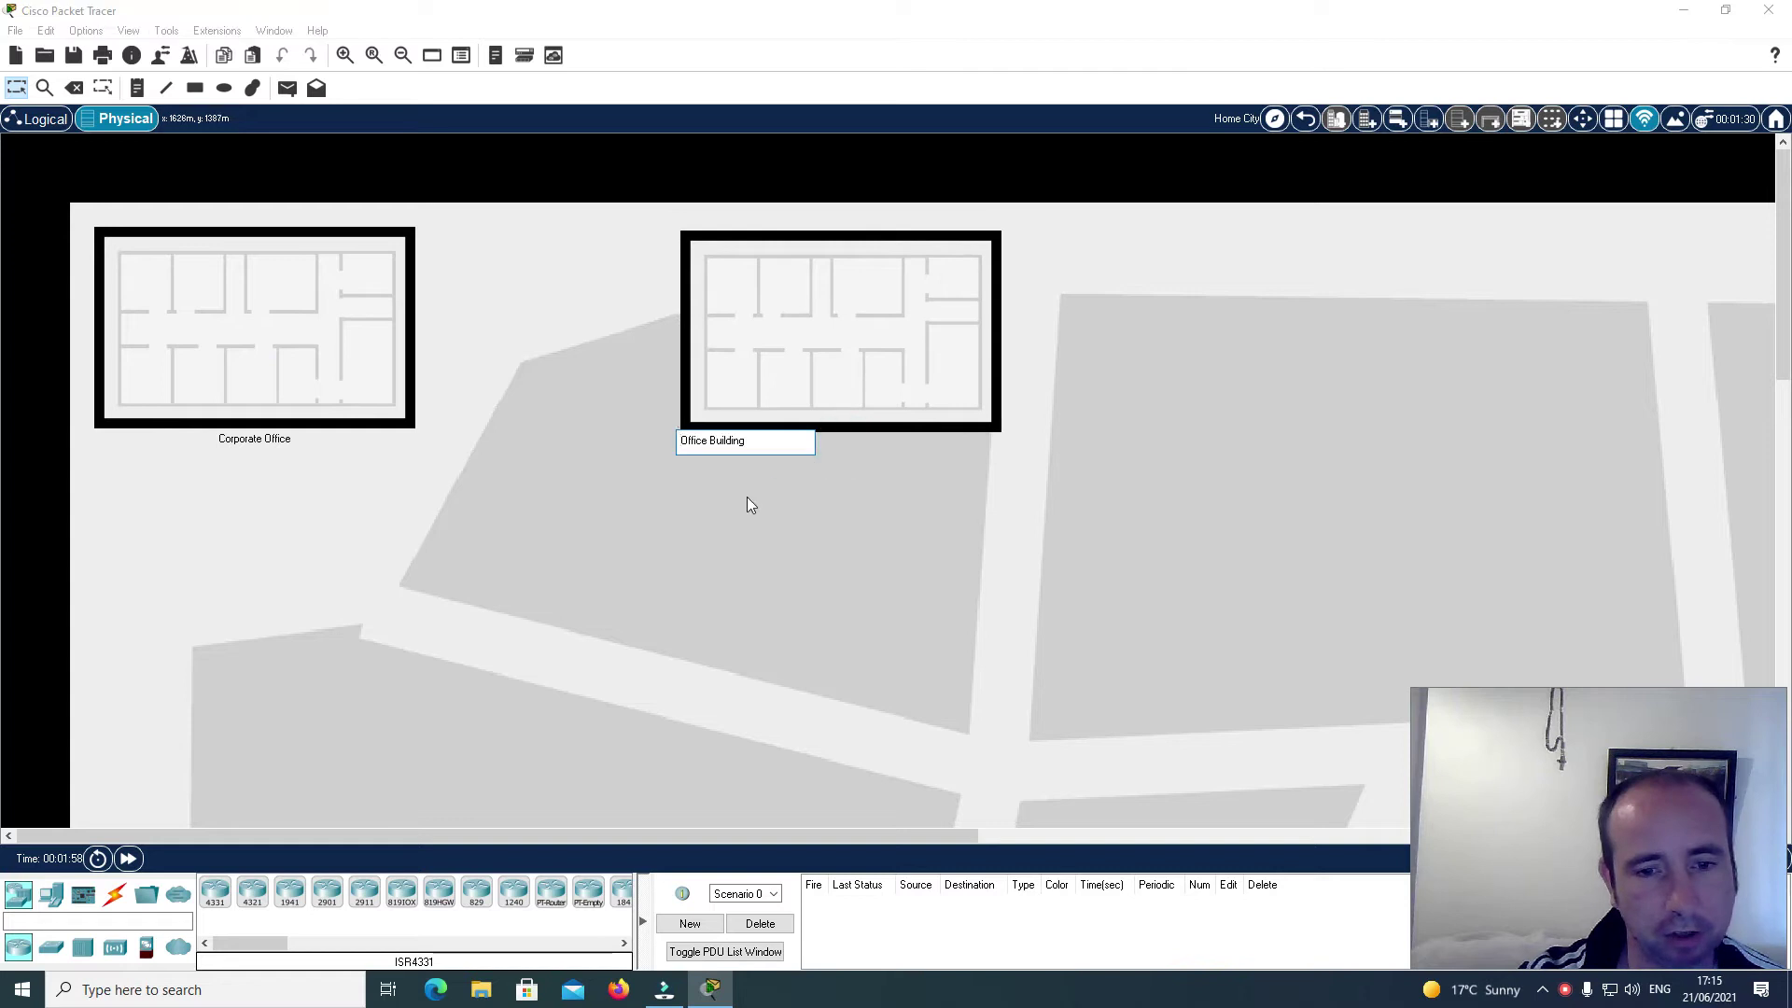
key("Delete")
key("Delete")
key("Delete")
key("Delete")
key("Delete")
key("Delete")
key("Delete")
key("Delete")
key("Delete")
key("Delete")
key("Delete")
key("Delete")
key("Delete")
key("Delete")
key("Delete")
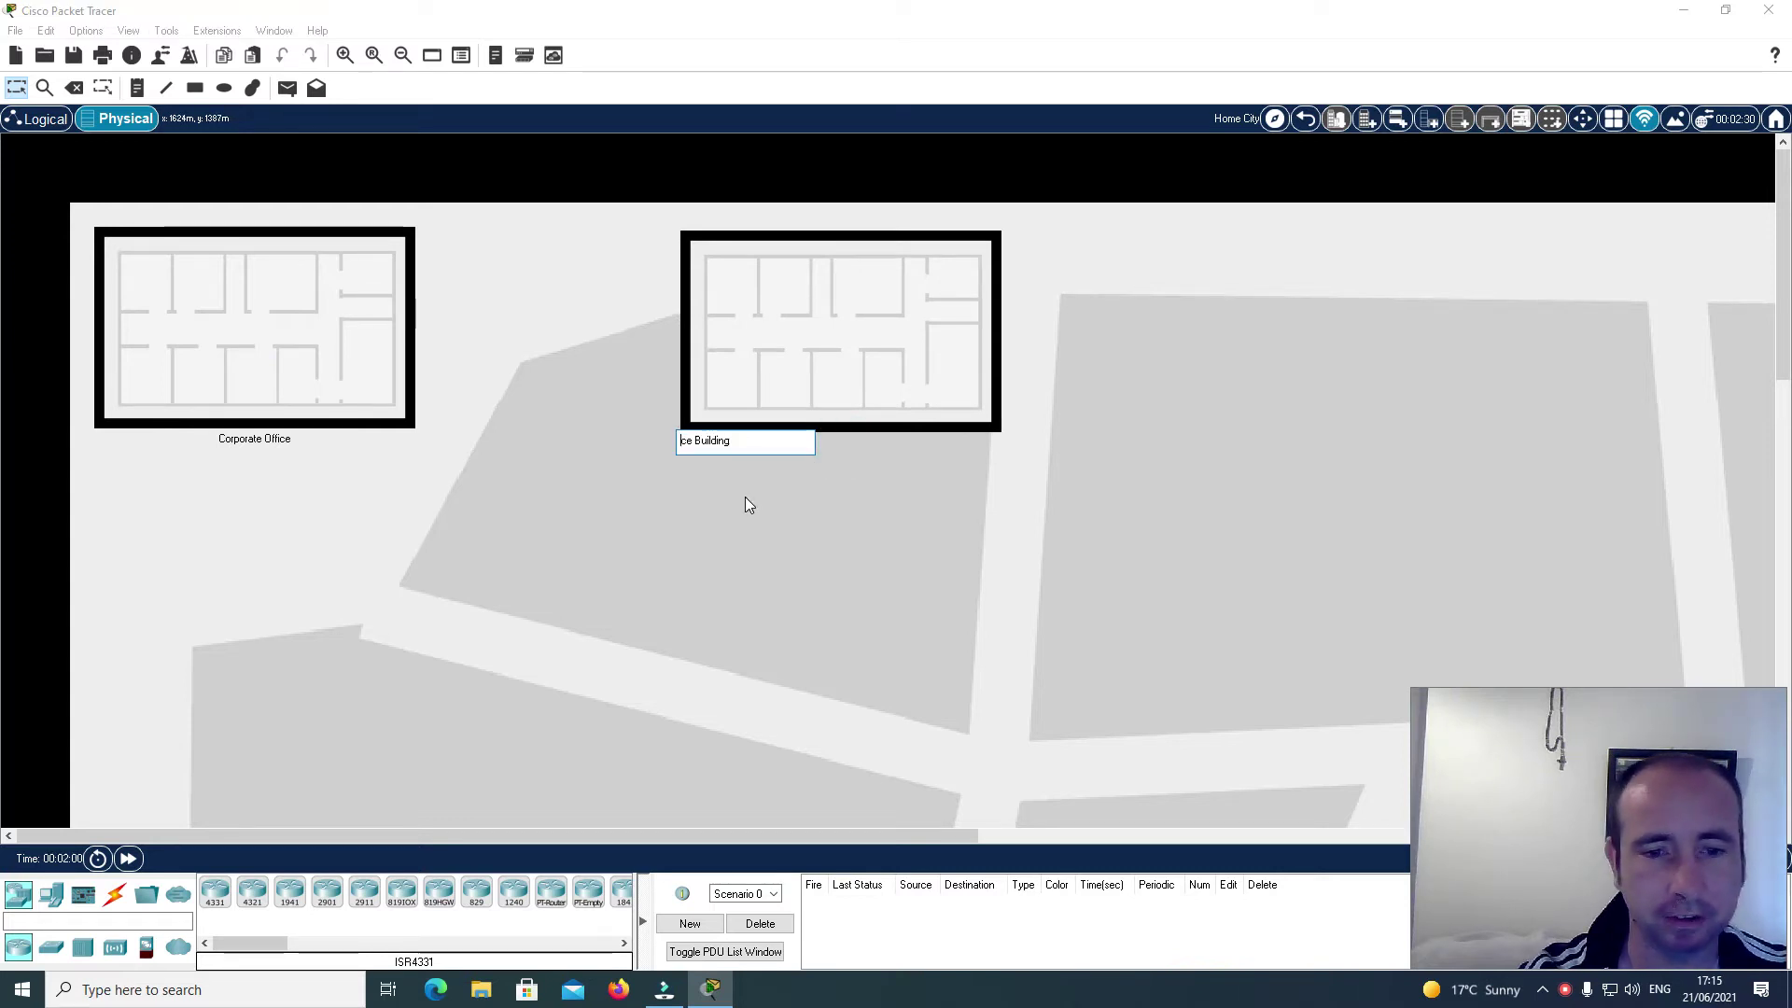
type("Remote ")
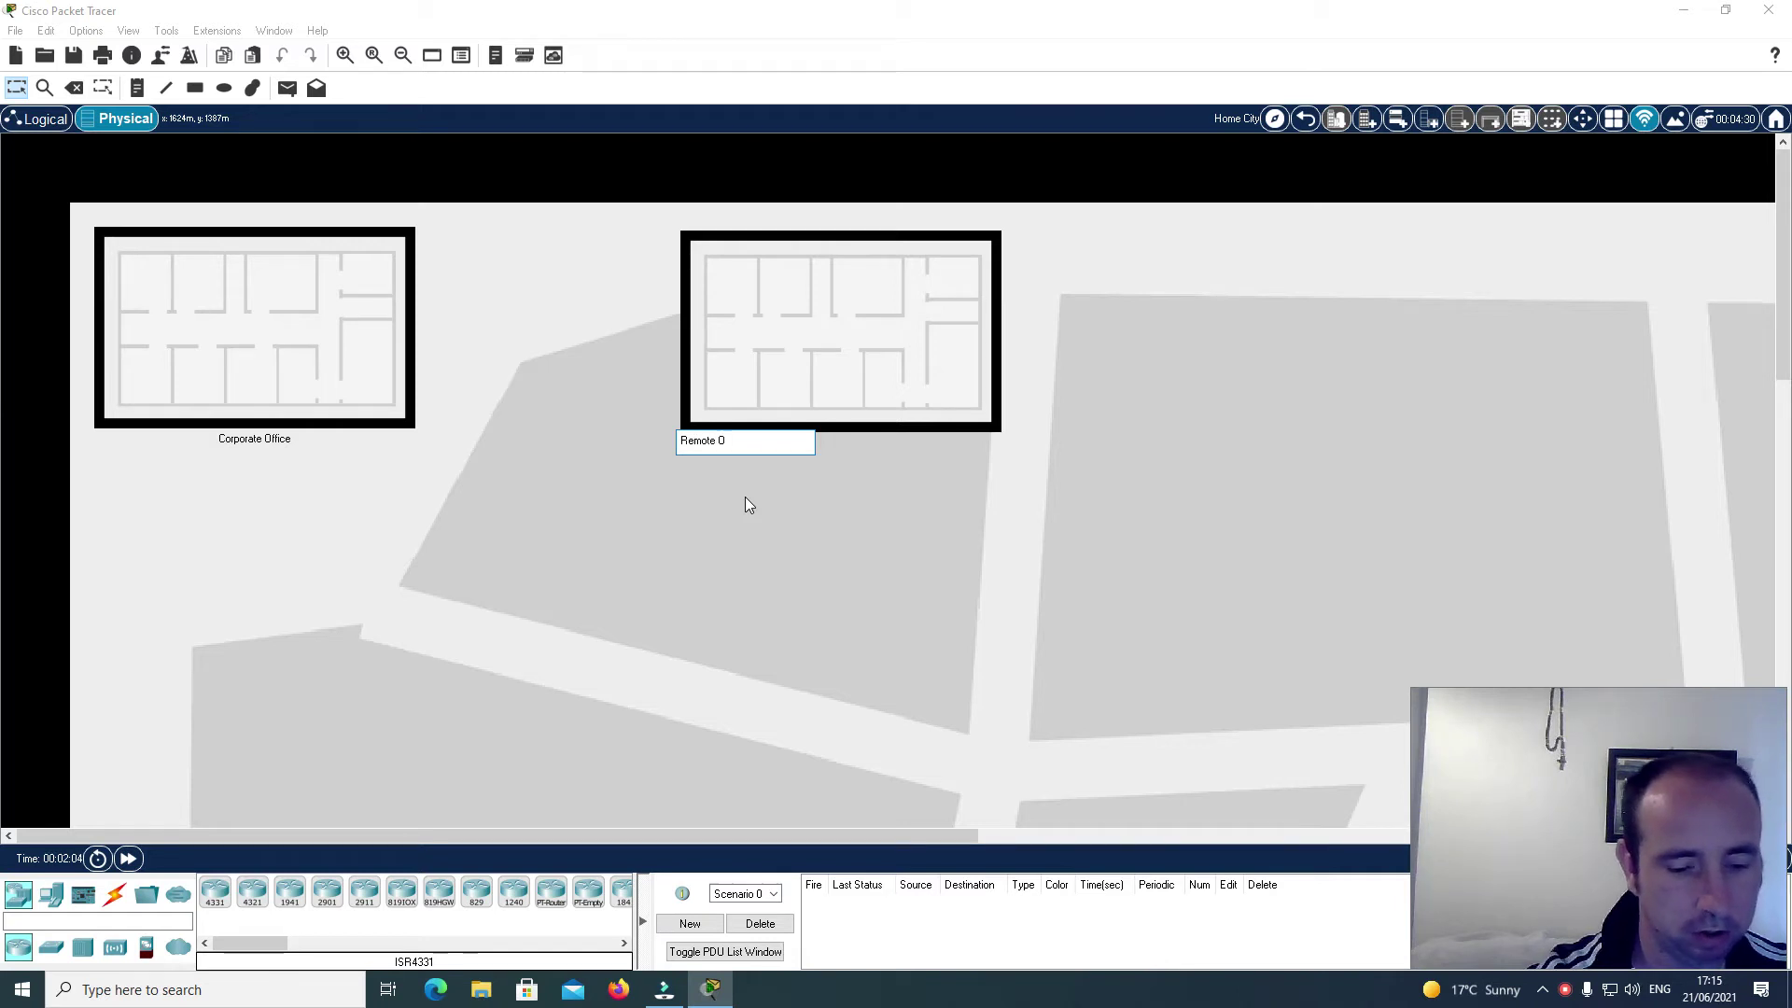
type("Office")
key("Return")
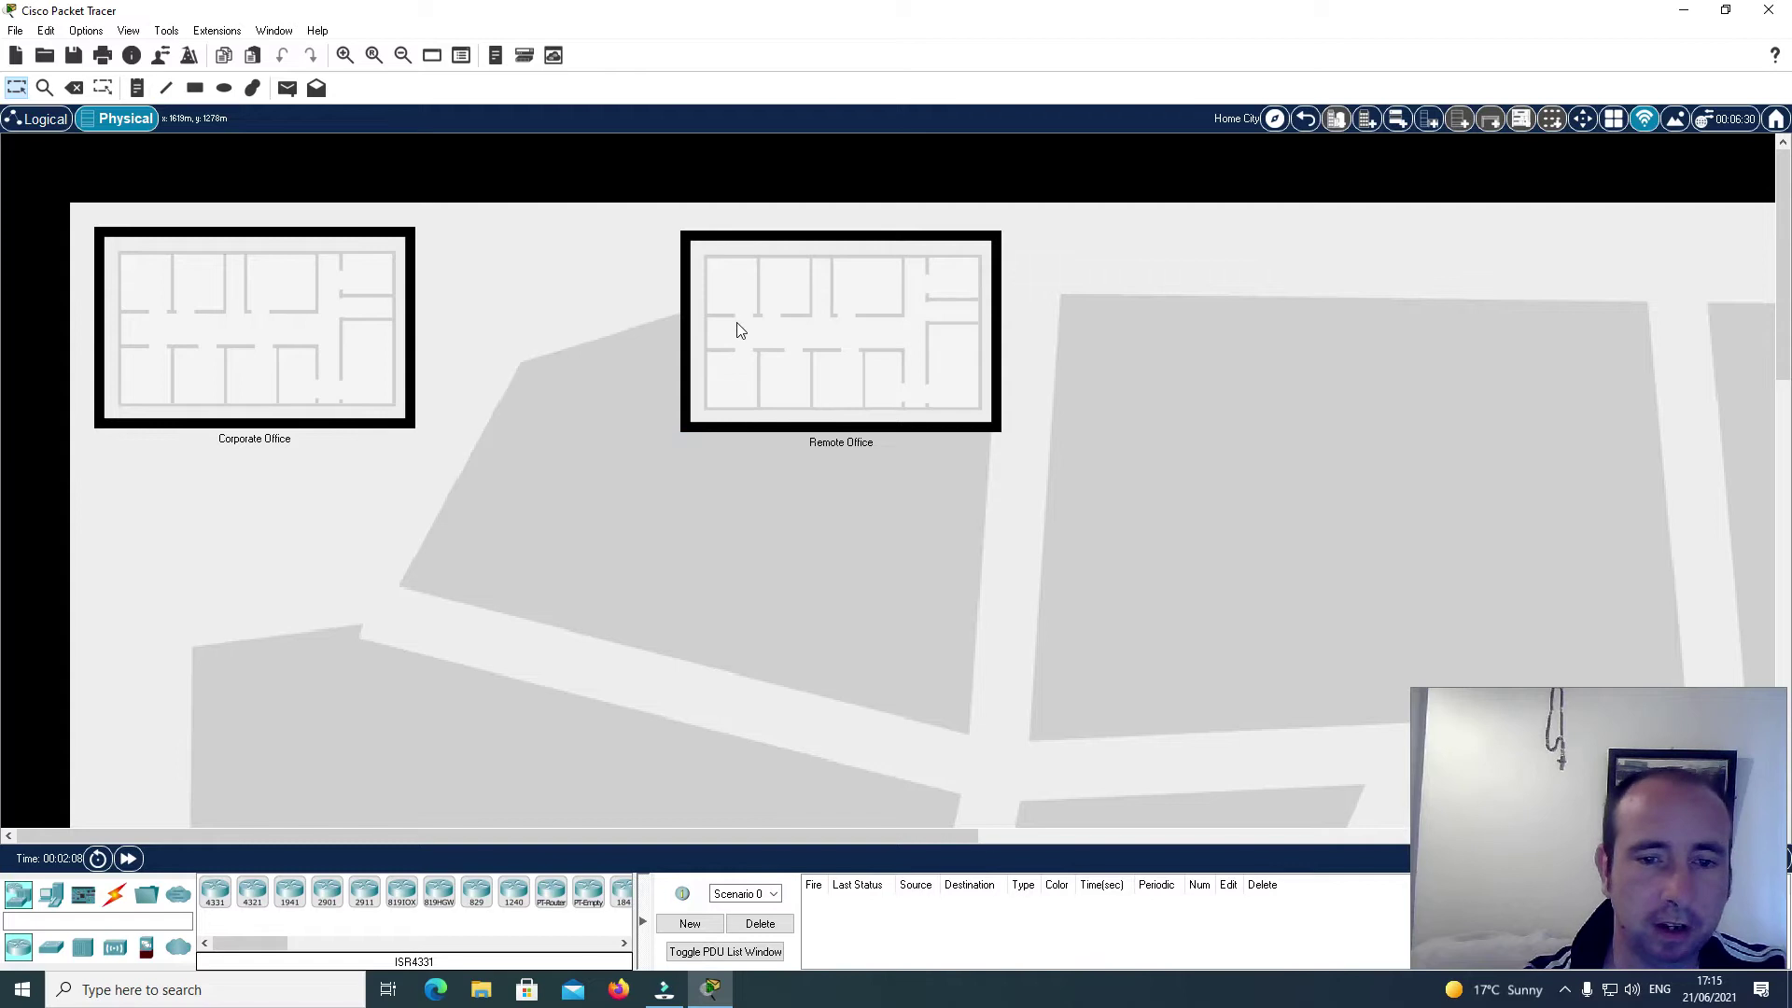
Step: Add a wiring closet inside the Remote Office and place a 2960 switch in it
left_click(739, 330)
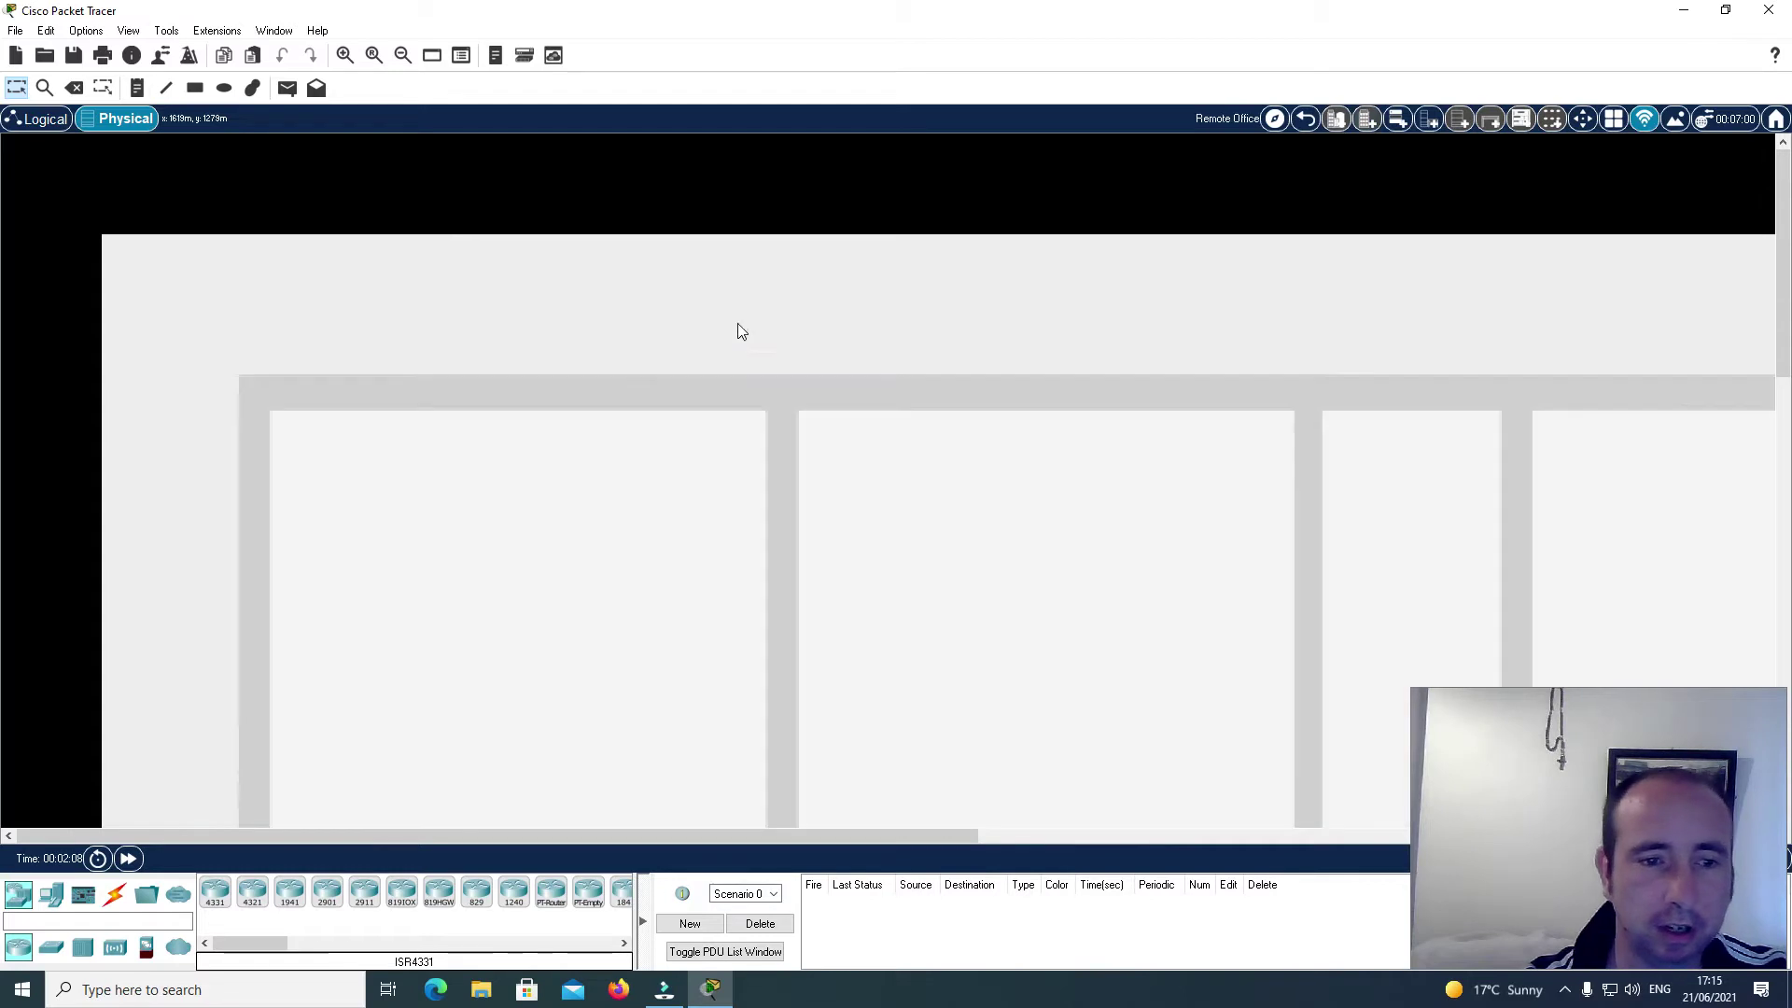
left_click(1429, 119)
left_click_drag(275, 290, 446, 525)
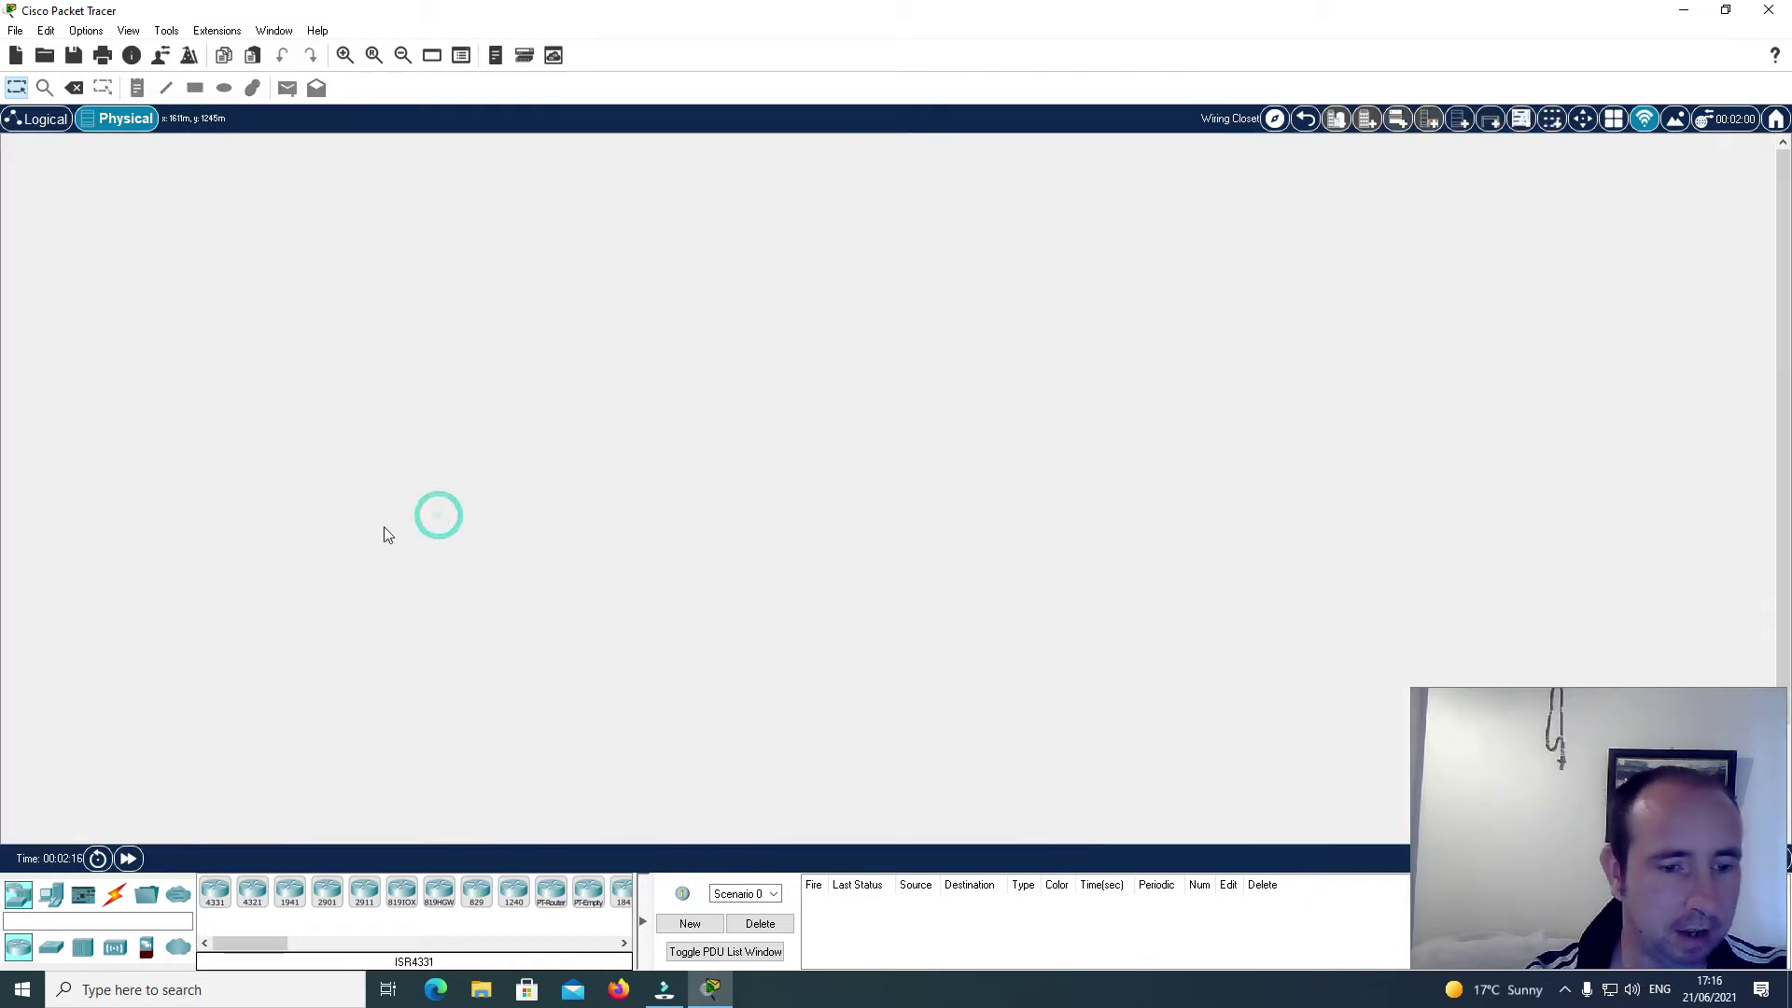
left_click(51, 947)
left_click(214, 892)
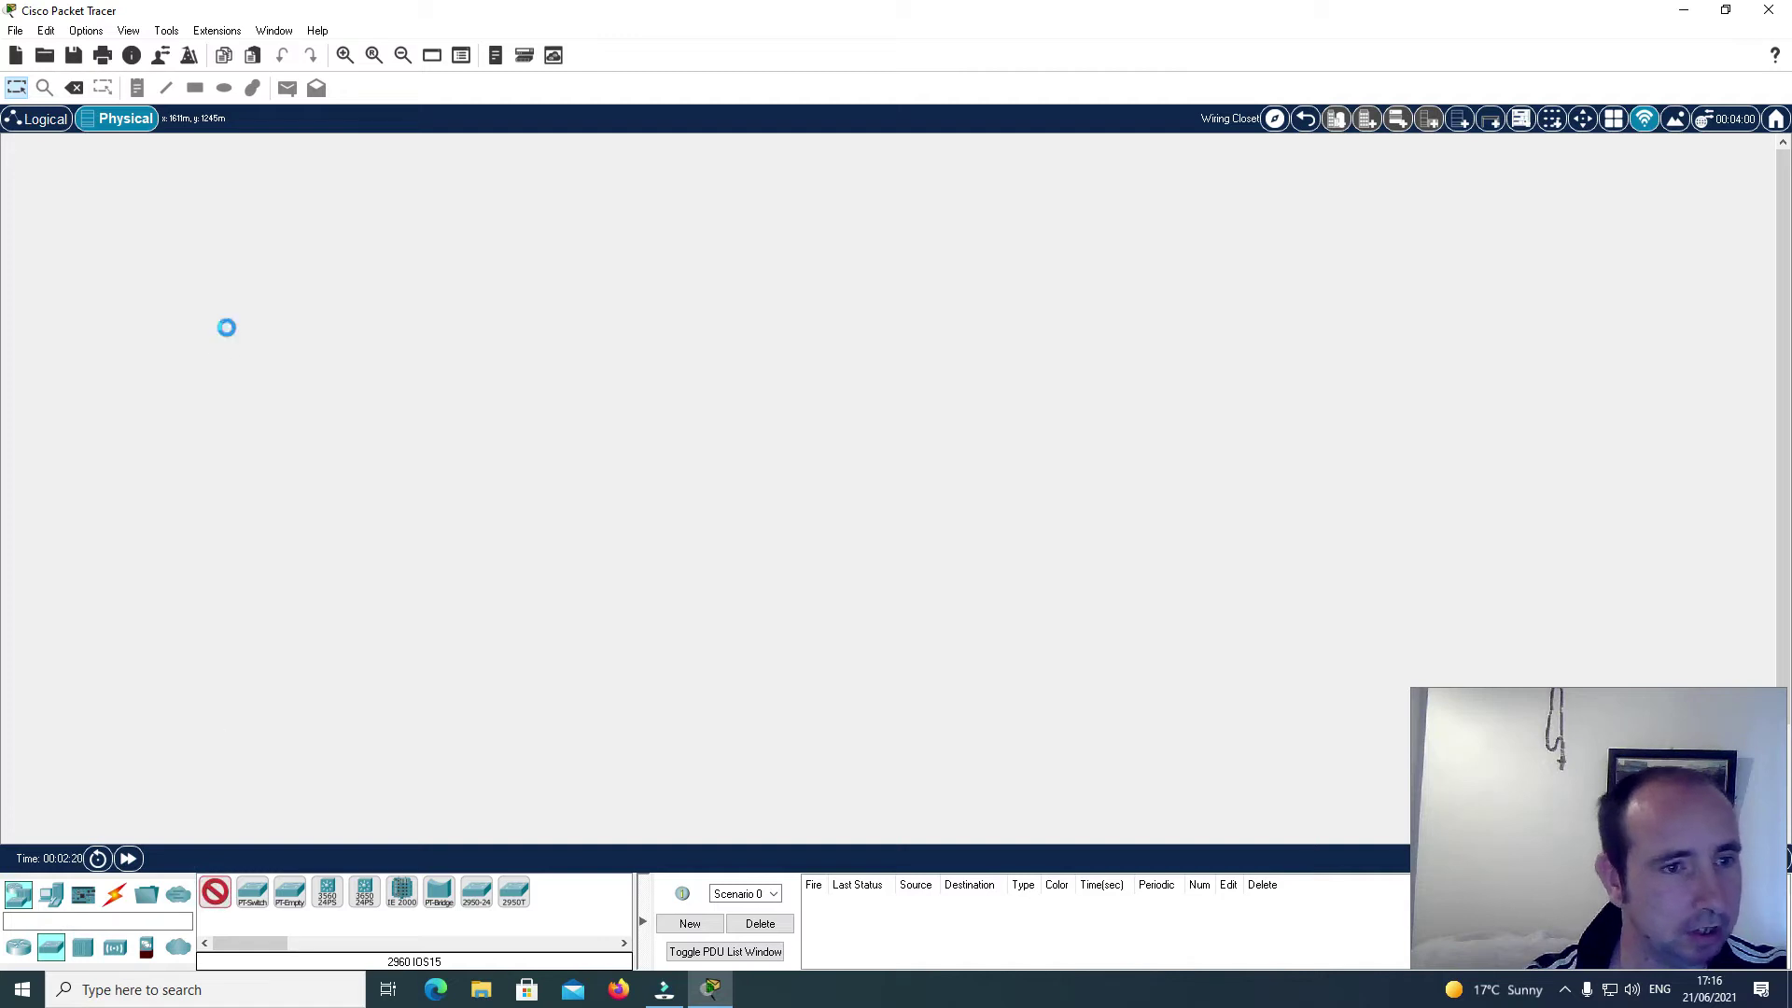
Step: Rearrange the logical topology so Switch0 sits below Router0 on one side and Switch1 below it on the other
left_click(14, 119)
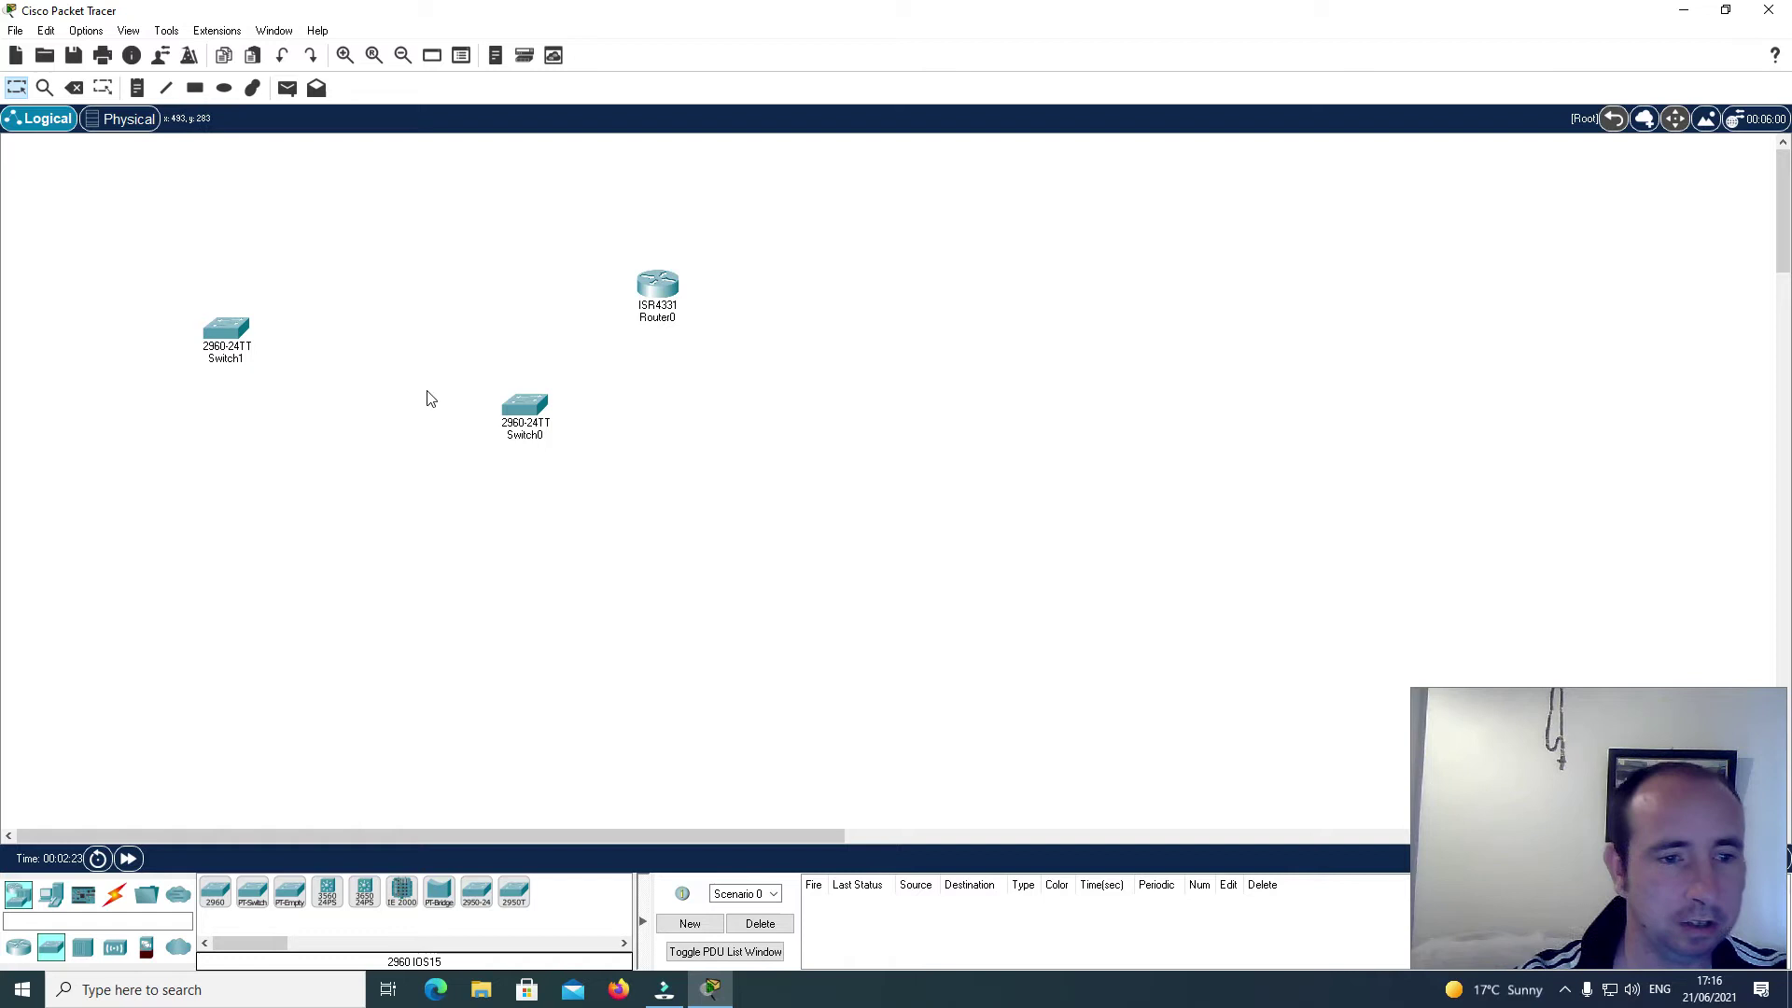
left_click_drag(229, 332, 964, 447)
left_click_drag(502, 417, 438, 450)
left_click_drag(936, 437, 883, 478)
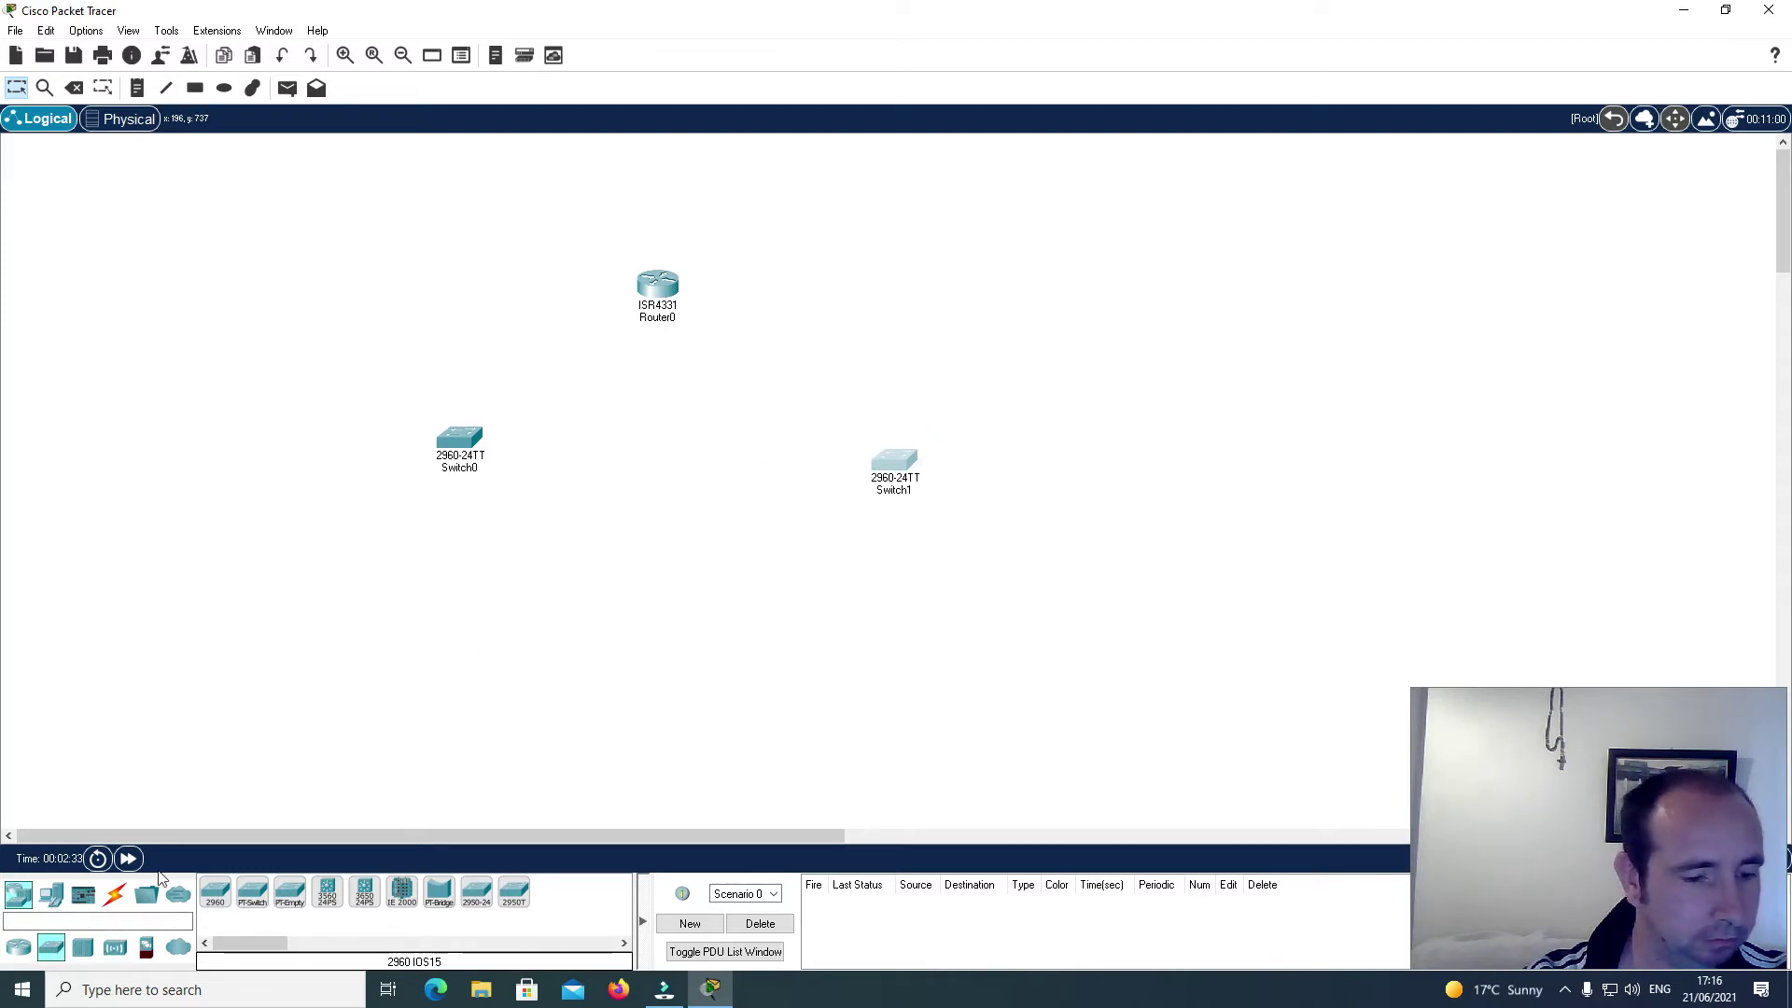
Step: Connect Switch0 GigabitEthernet0/1 to Router0 GigabitEthernet0/0/0 with a copper cross-over cable
left_click(51, 896)
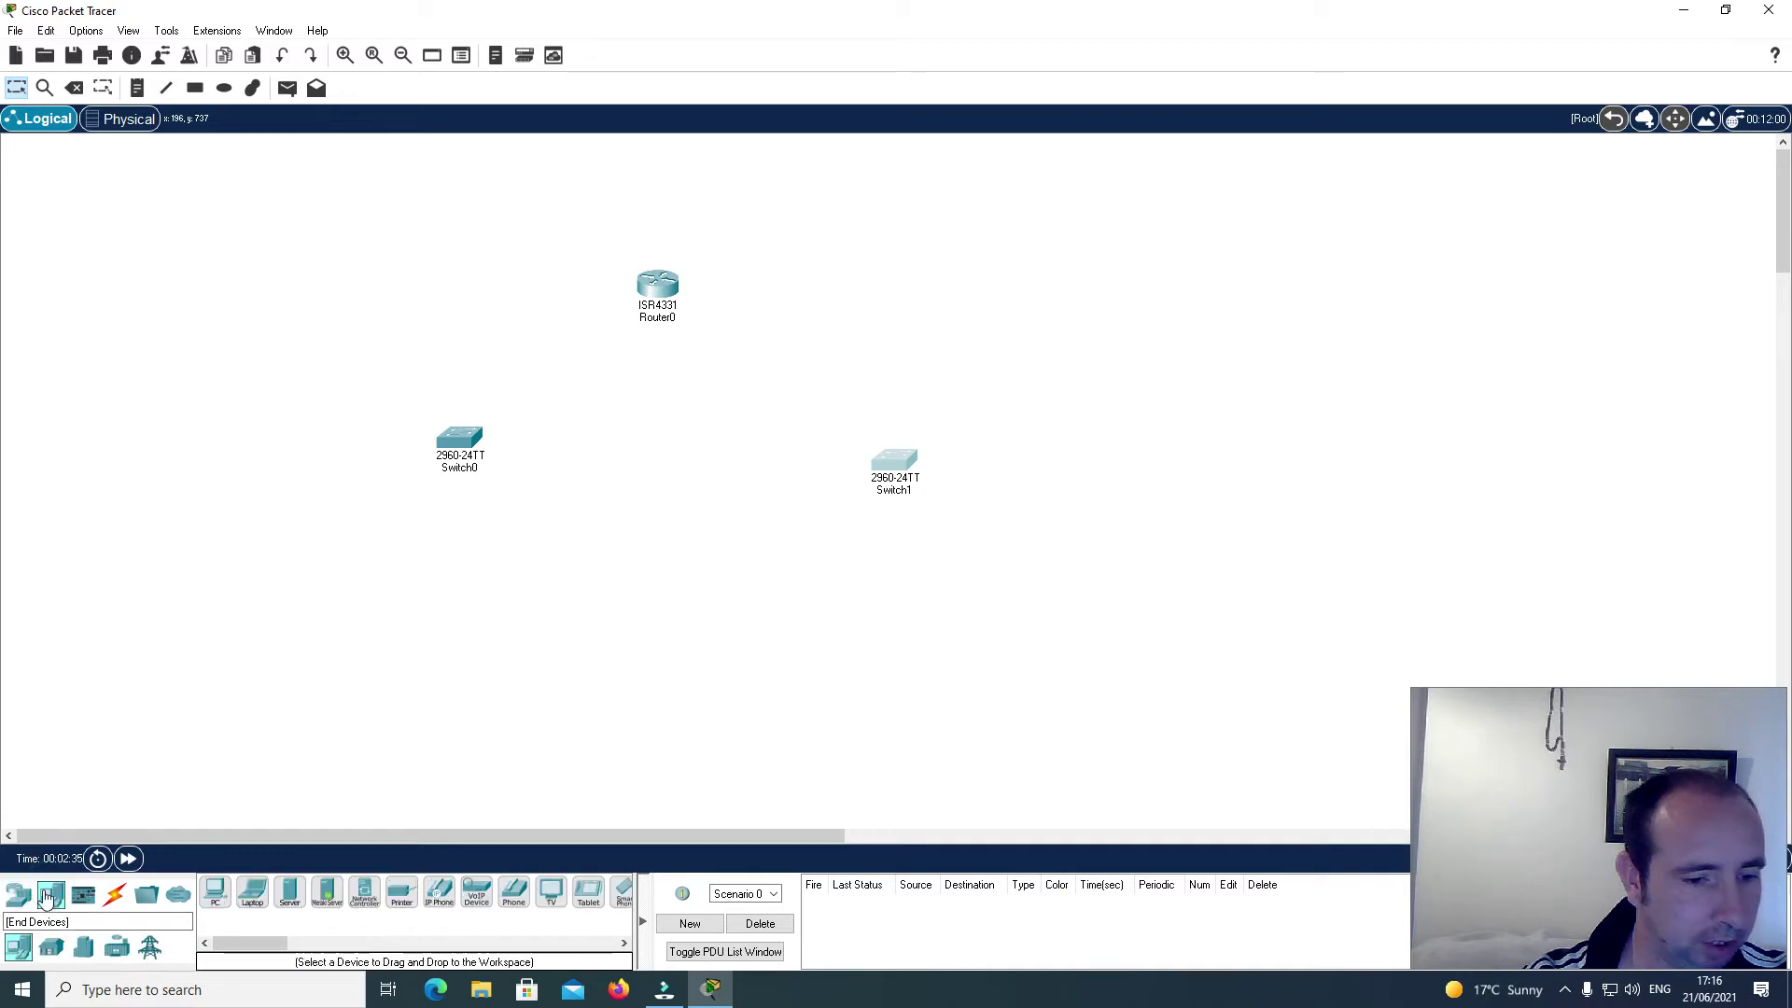
left_click(115, 894)
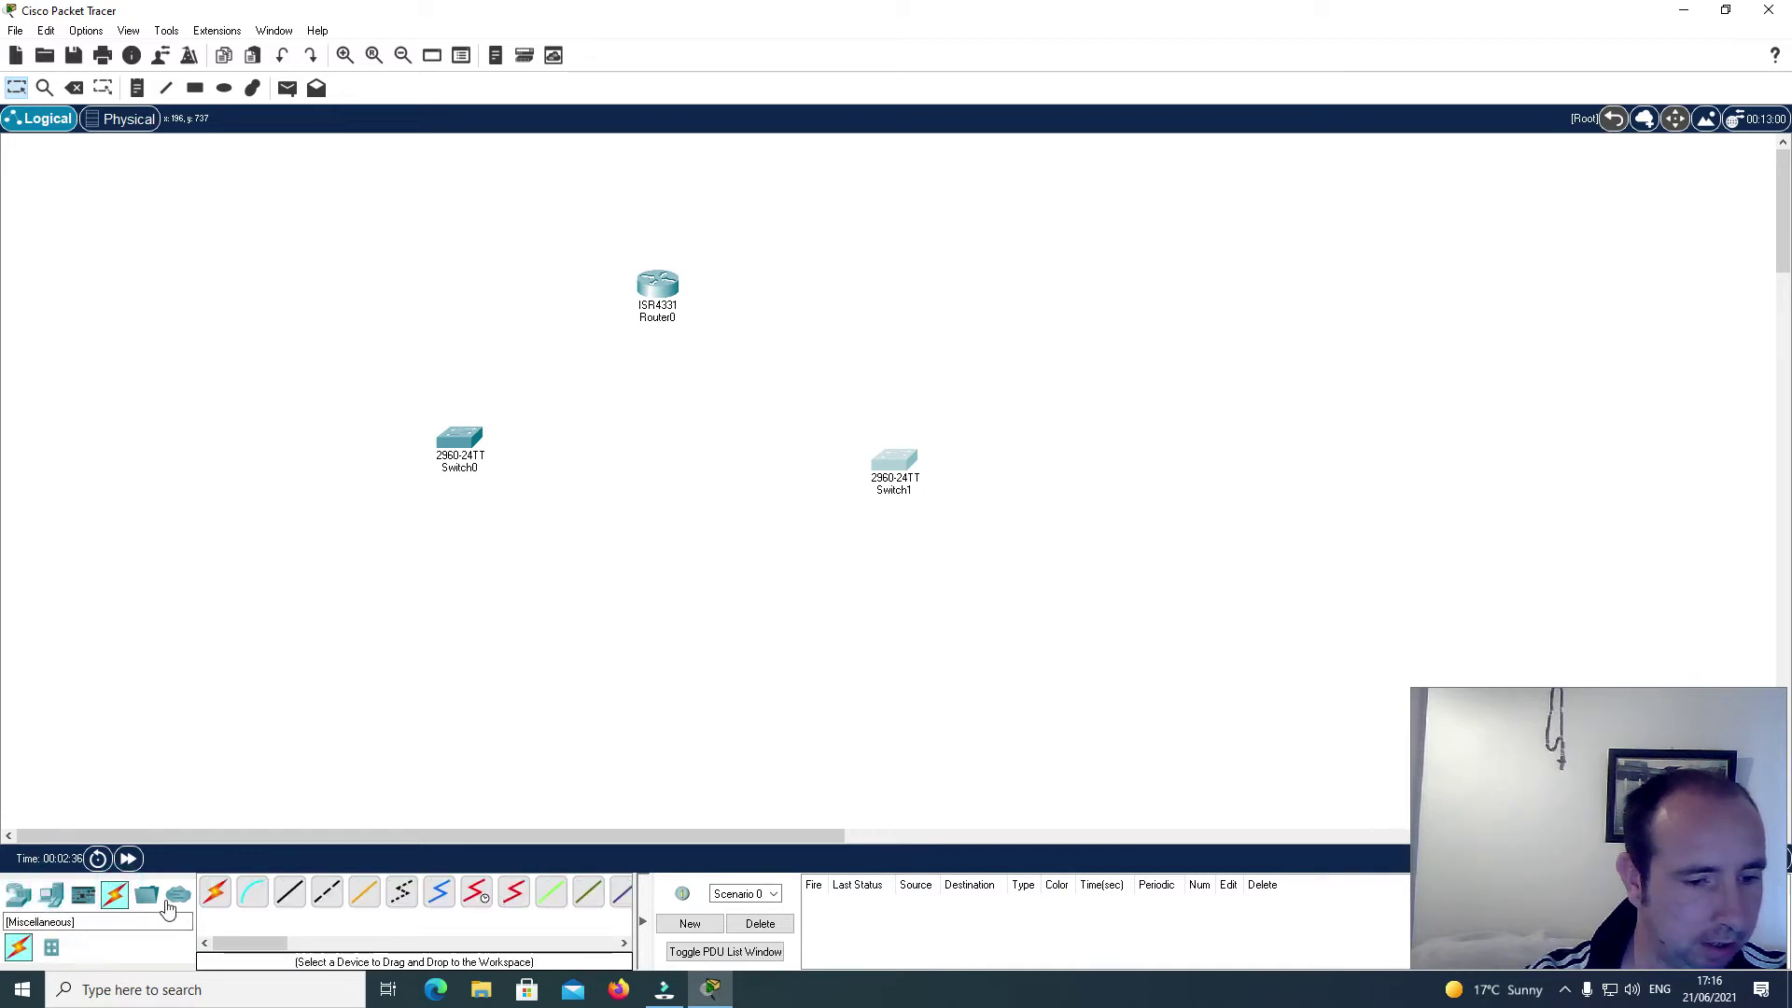
left_click(320, 899)
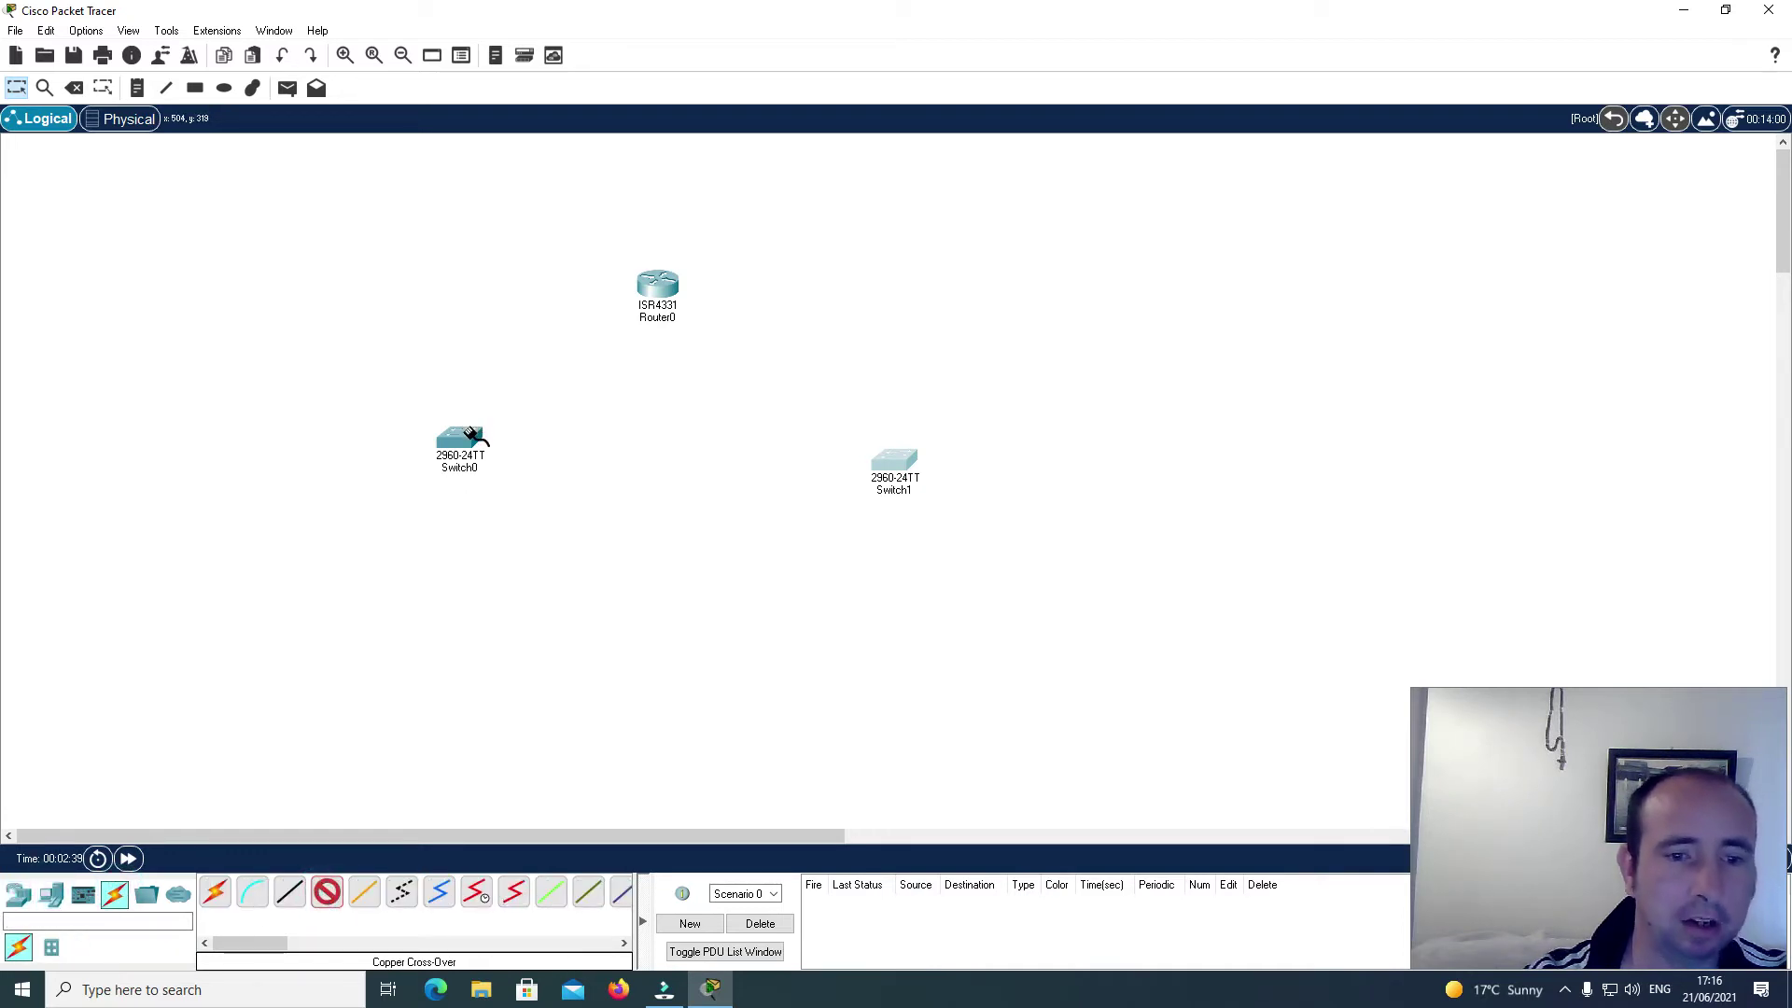
left_click(472, 436)
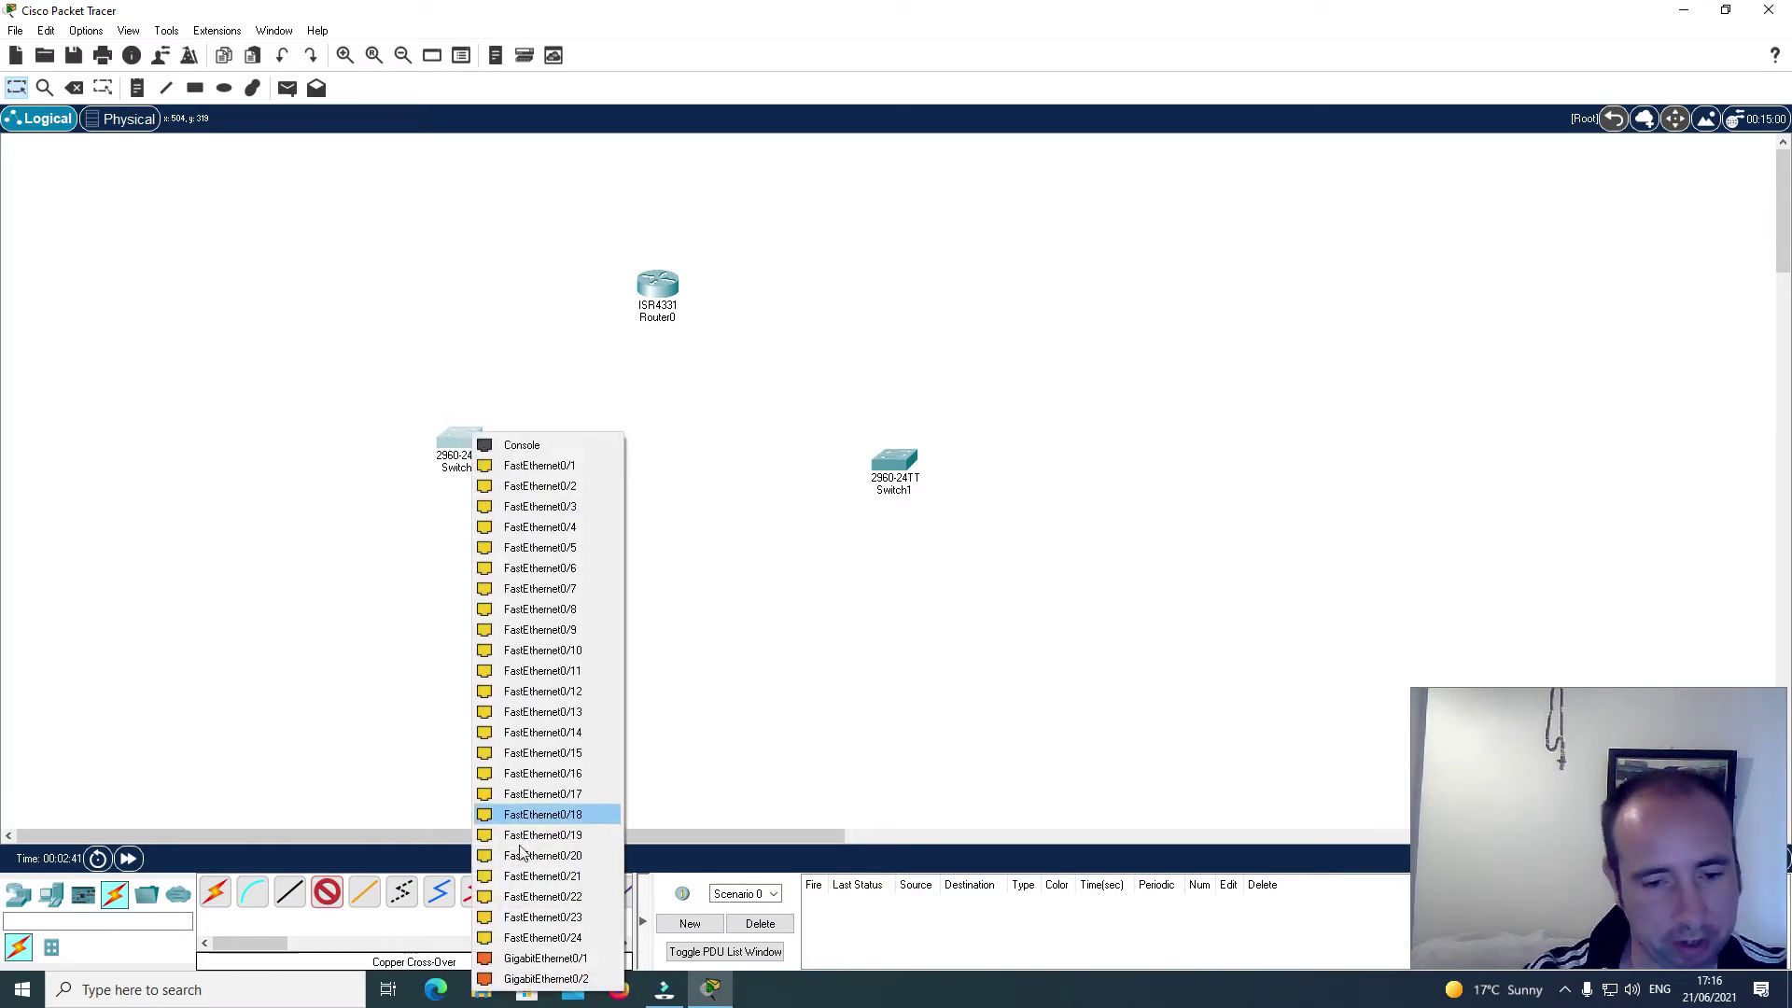
left_click(537, 958)
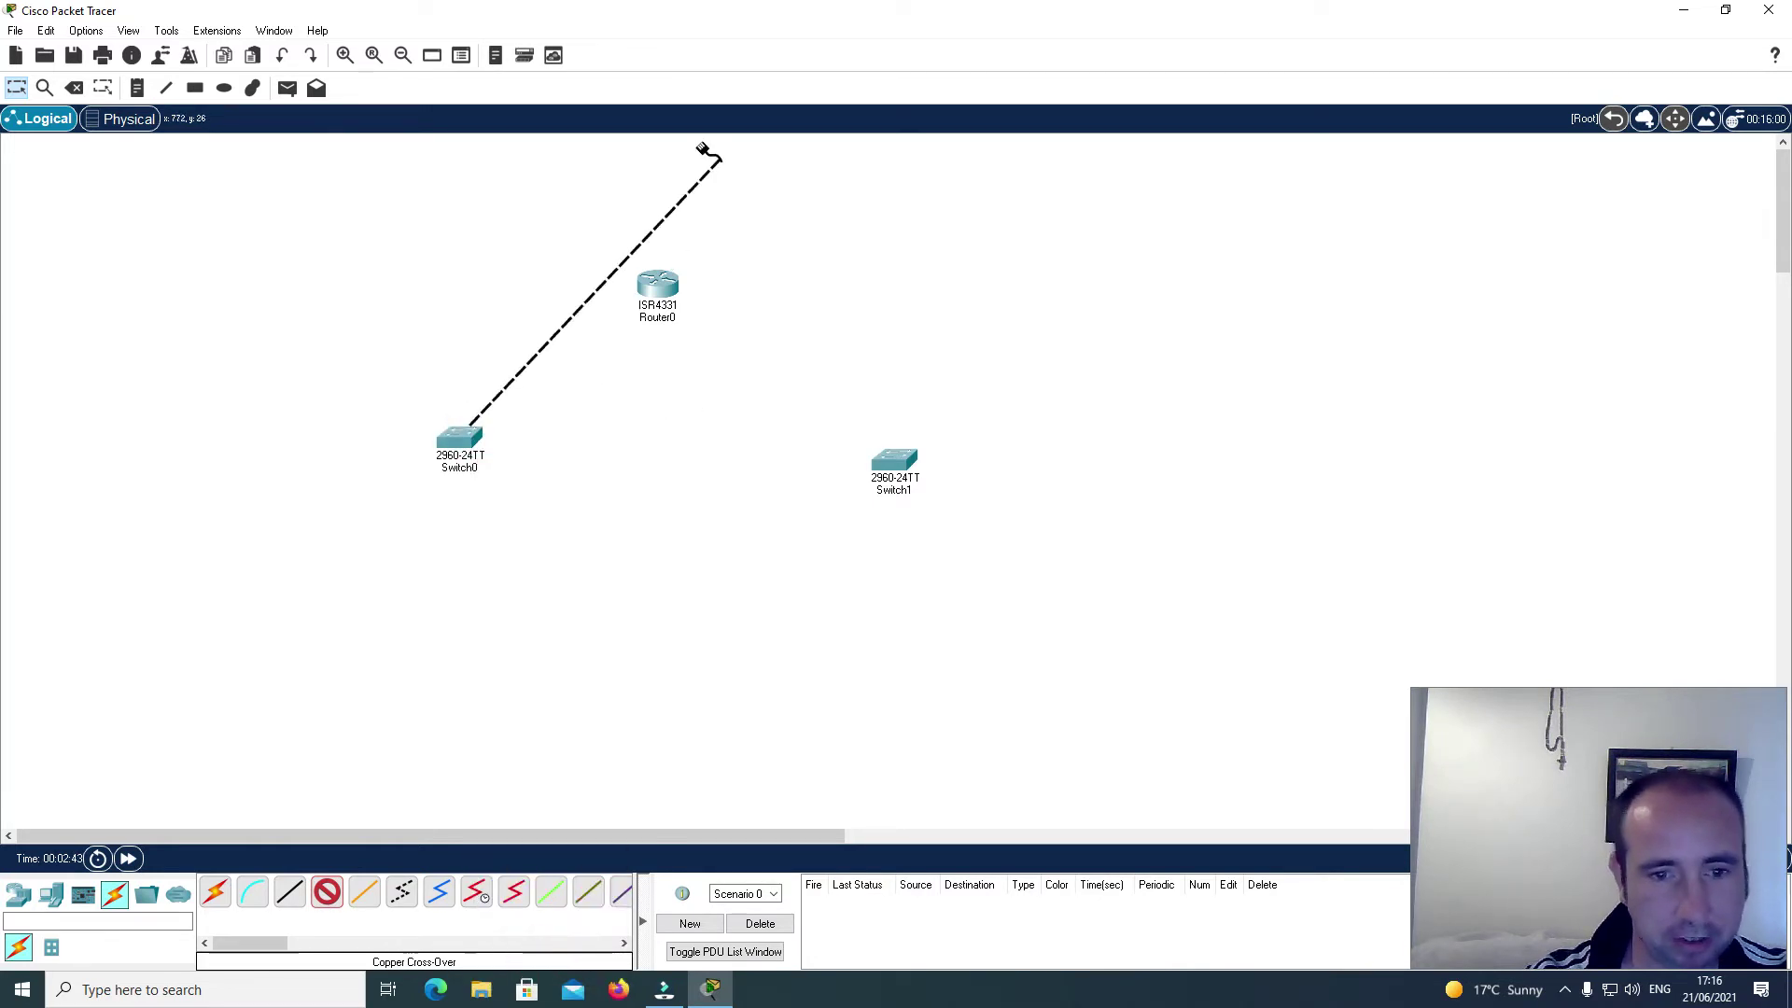
left_click(654, 283)
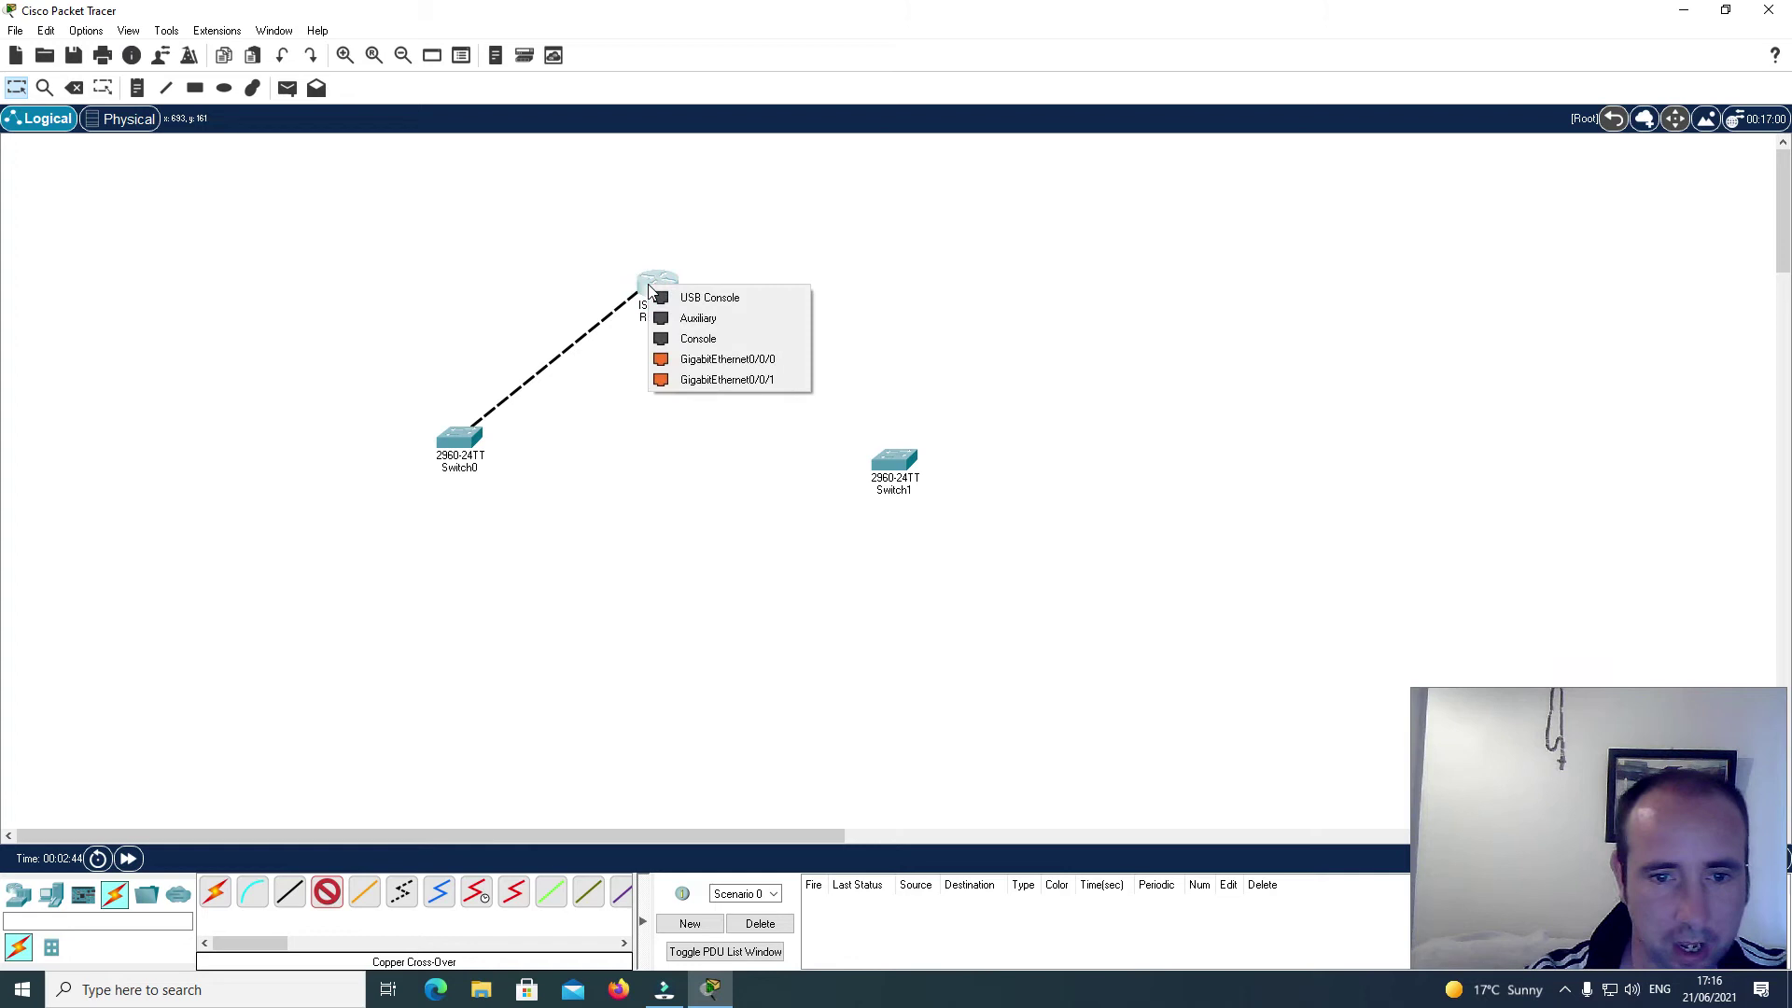
left_click(691, 364)
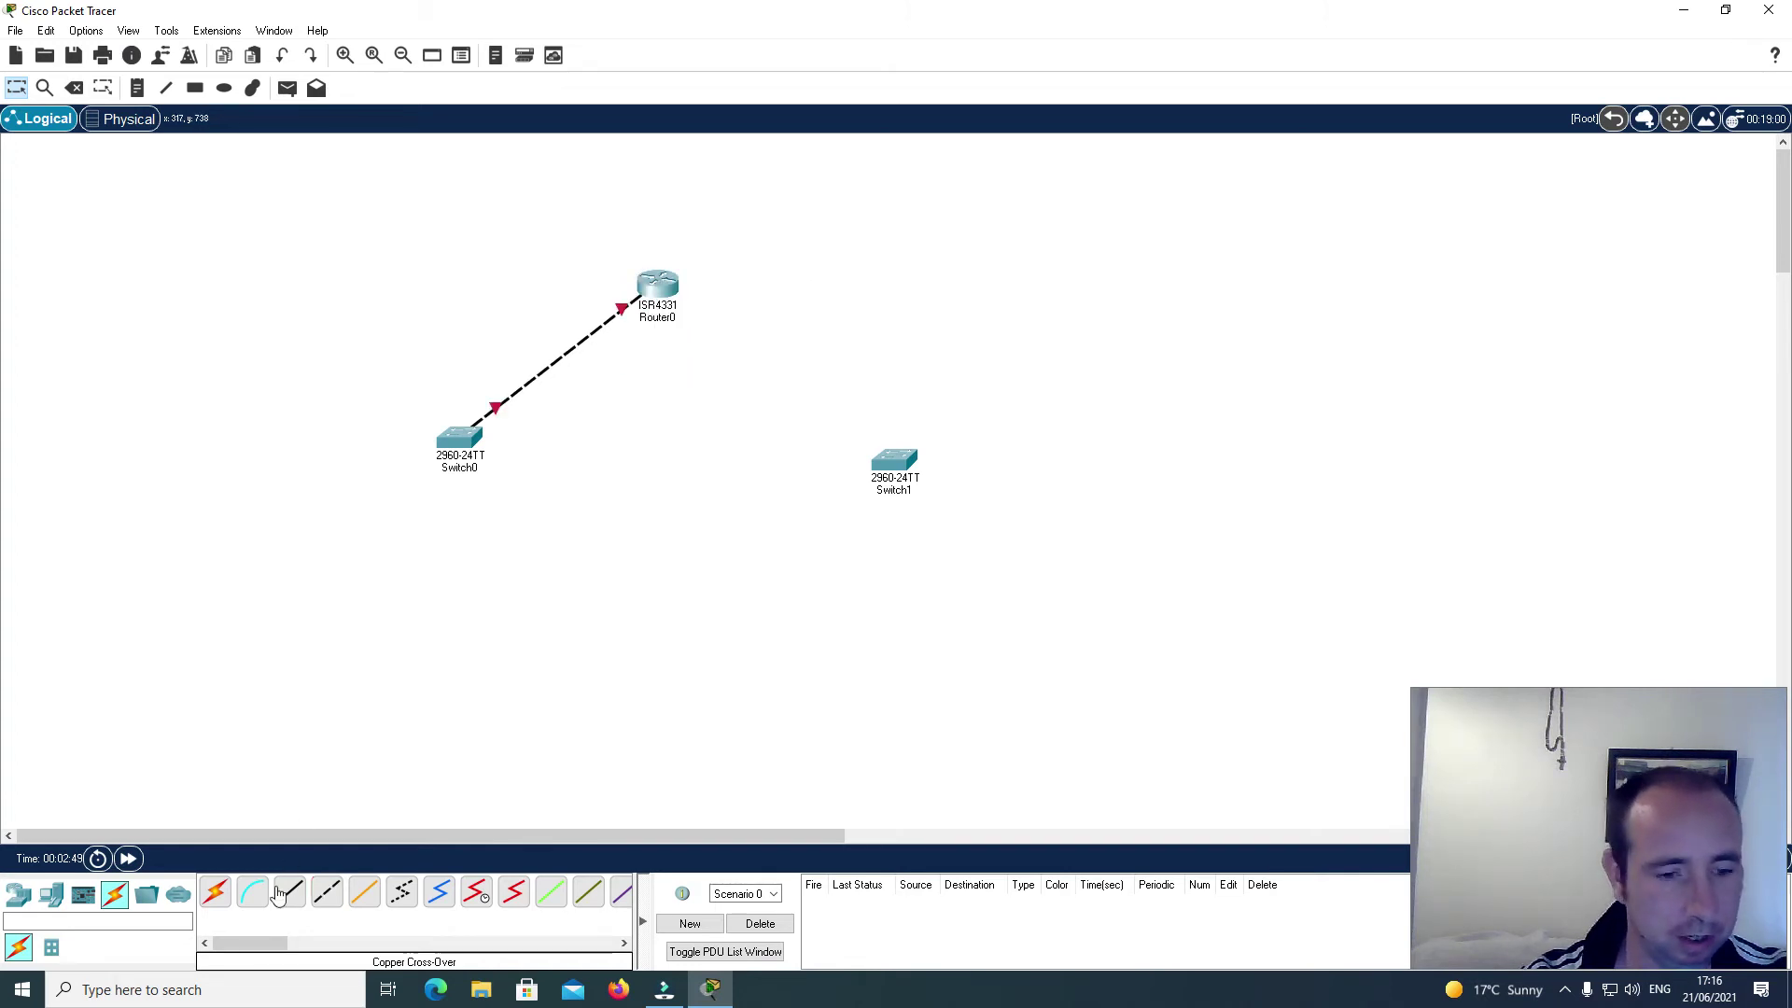
Step: Connect Router0 GigabitEthernet0/0/1 to Switch1 GigabitEthernet0/1 with a copper cross-over cable
left_click(327, 892)
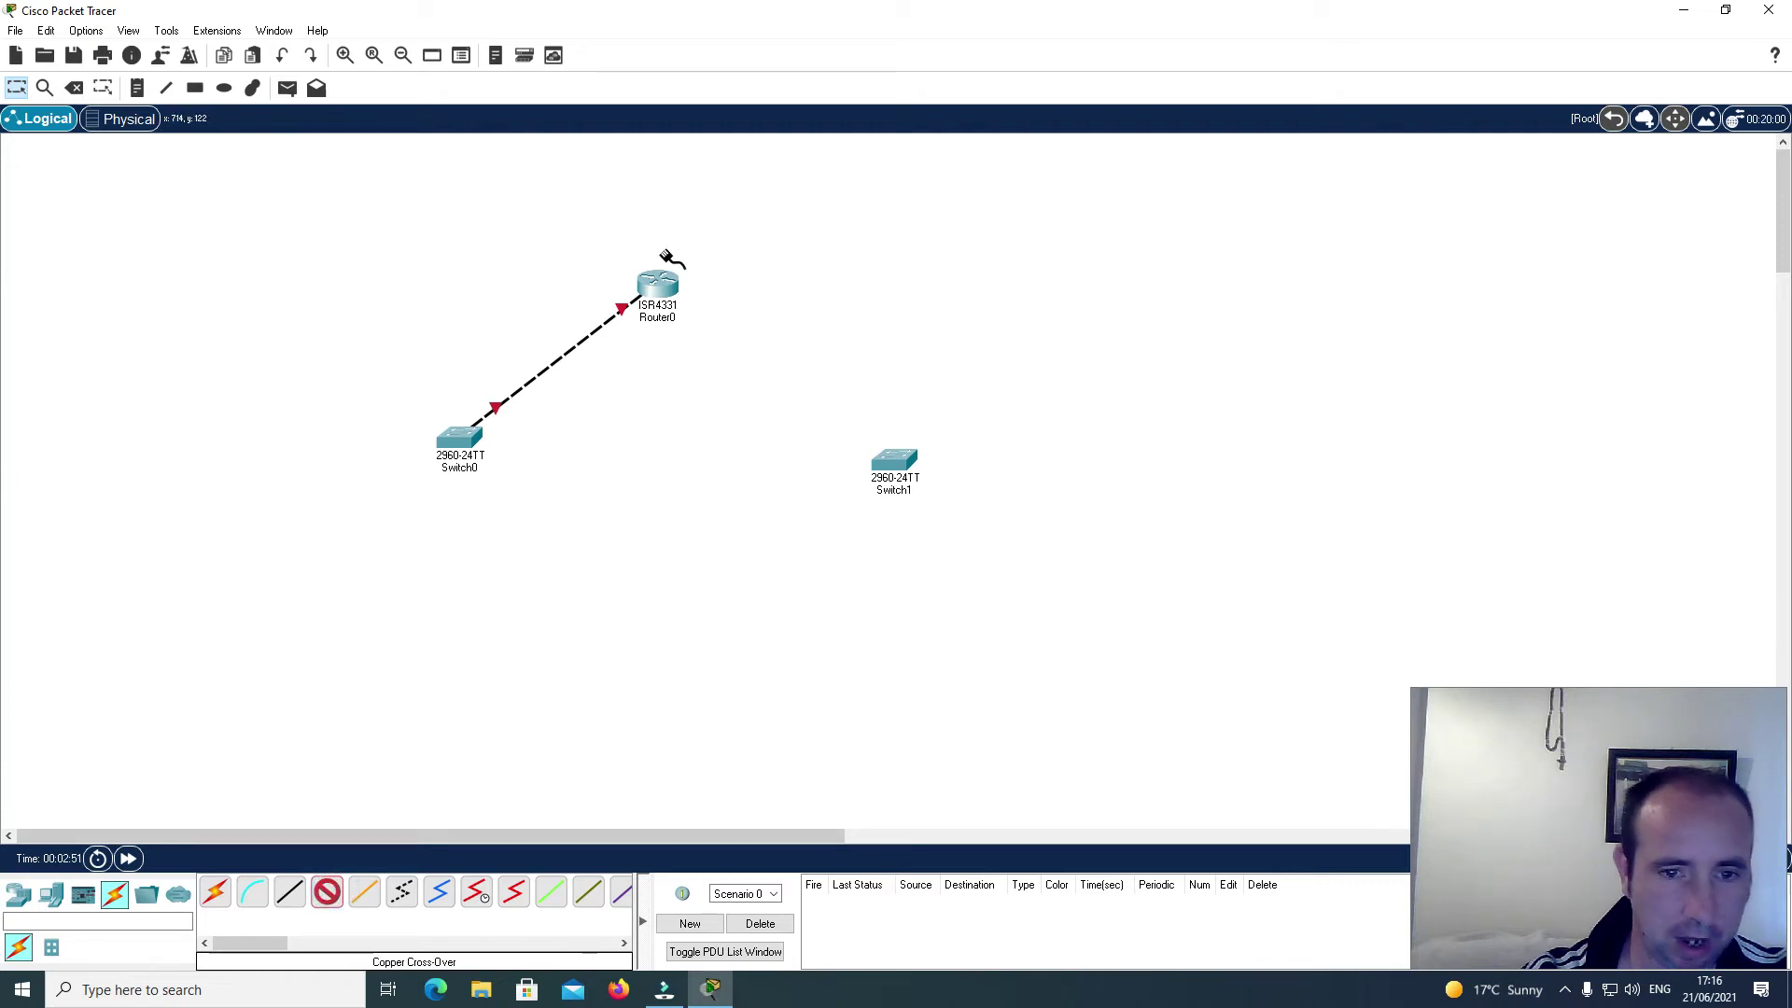
left_click(674, 286)
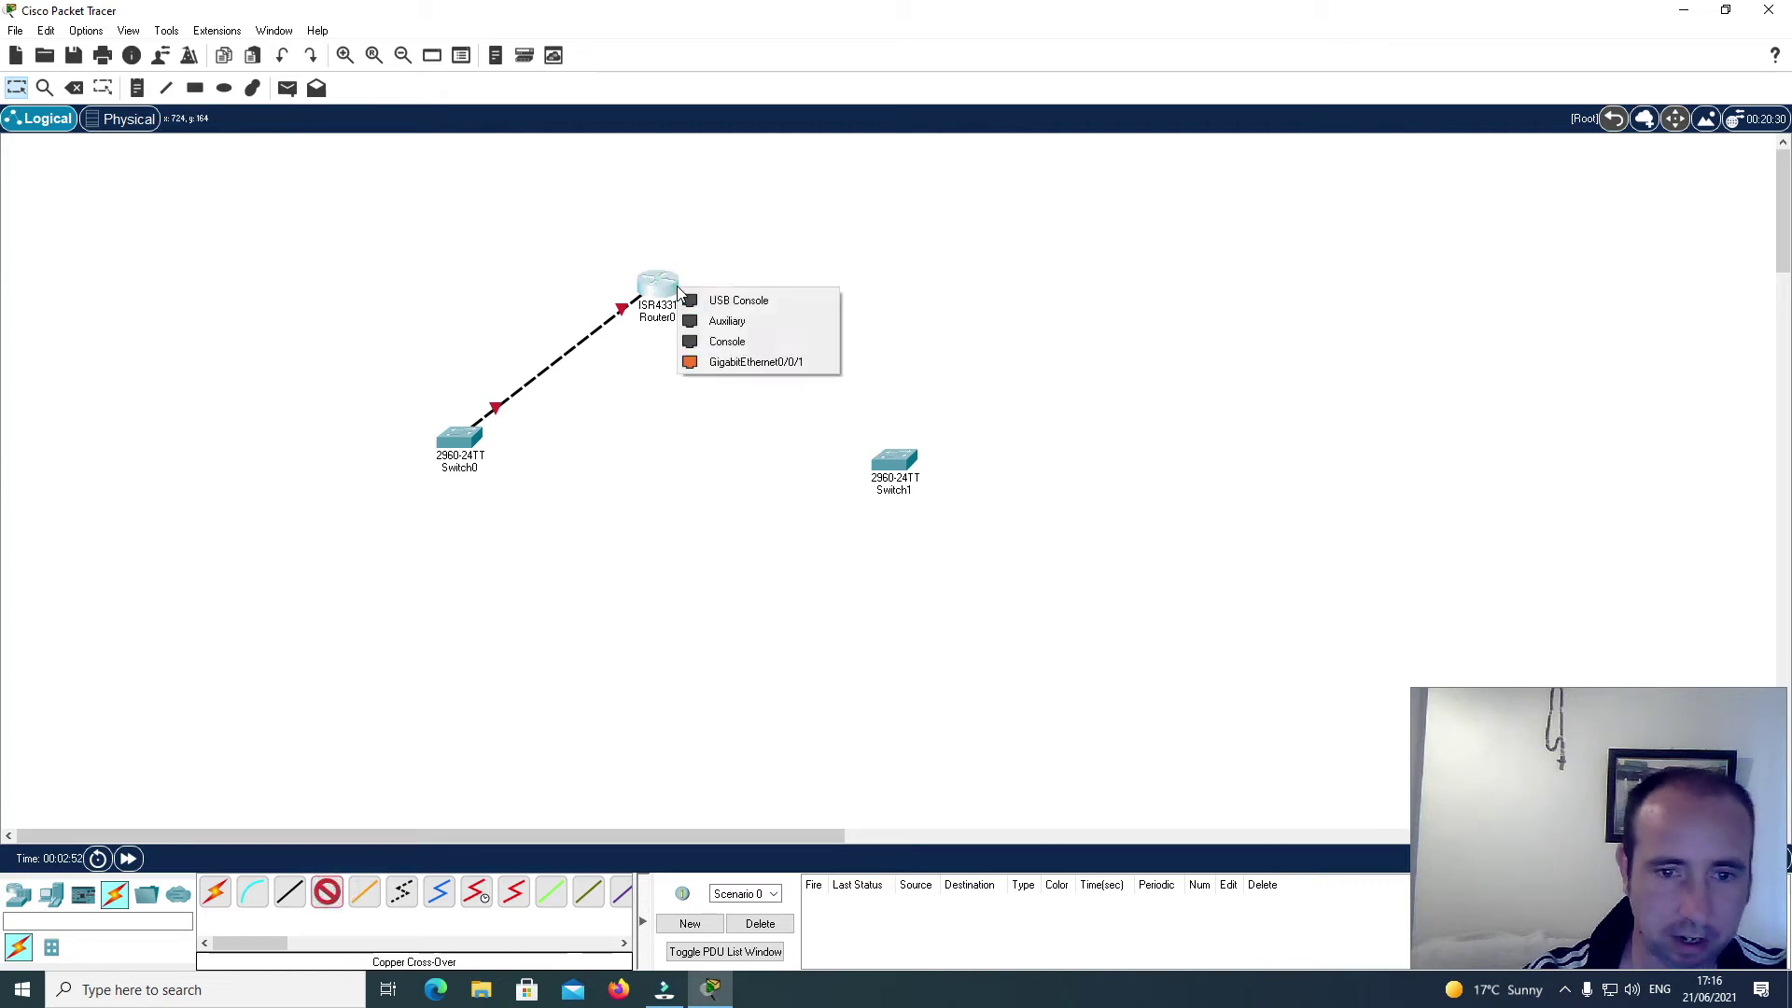
left_click(721, 366)
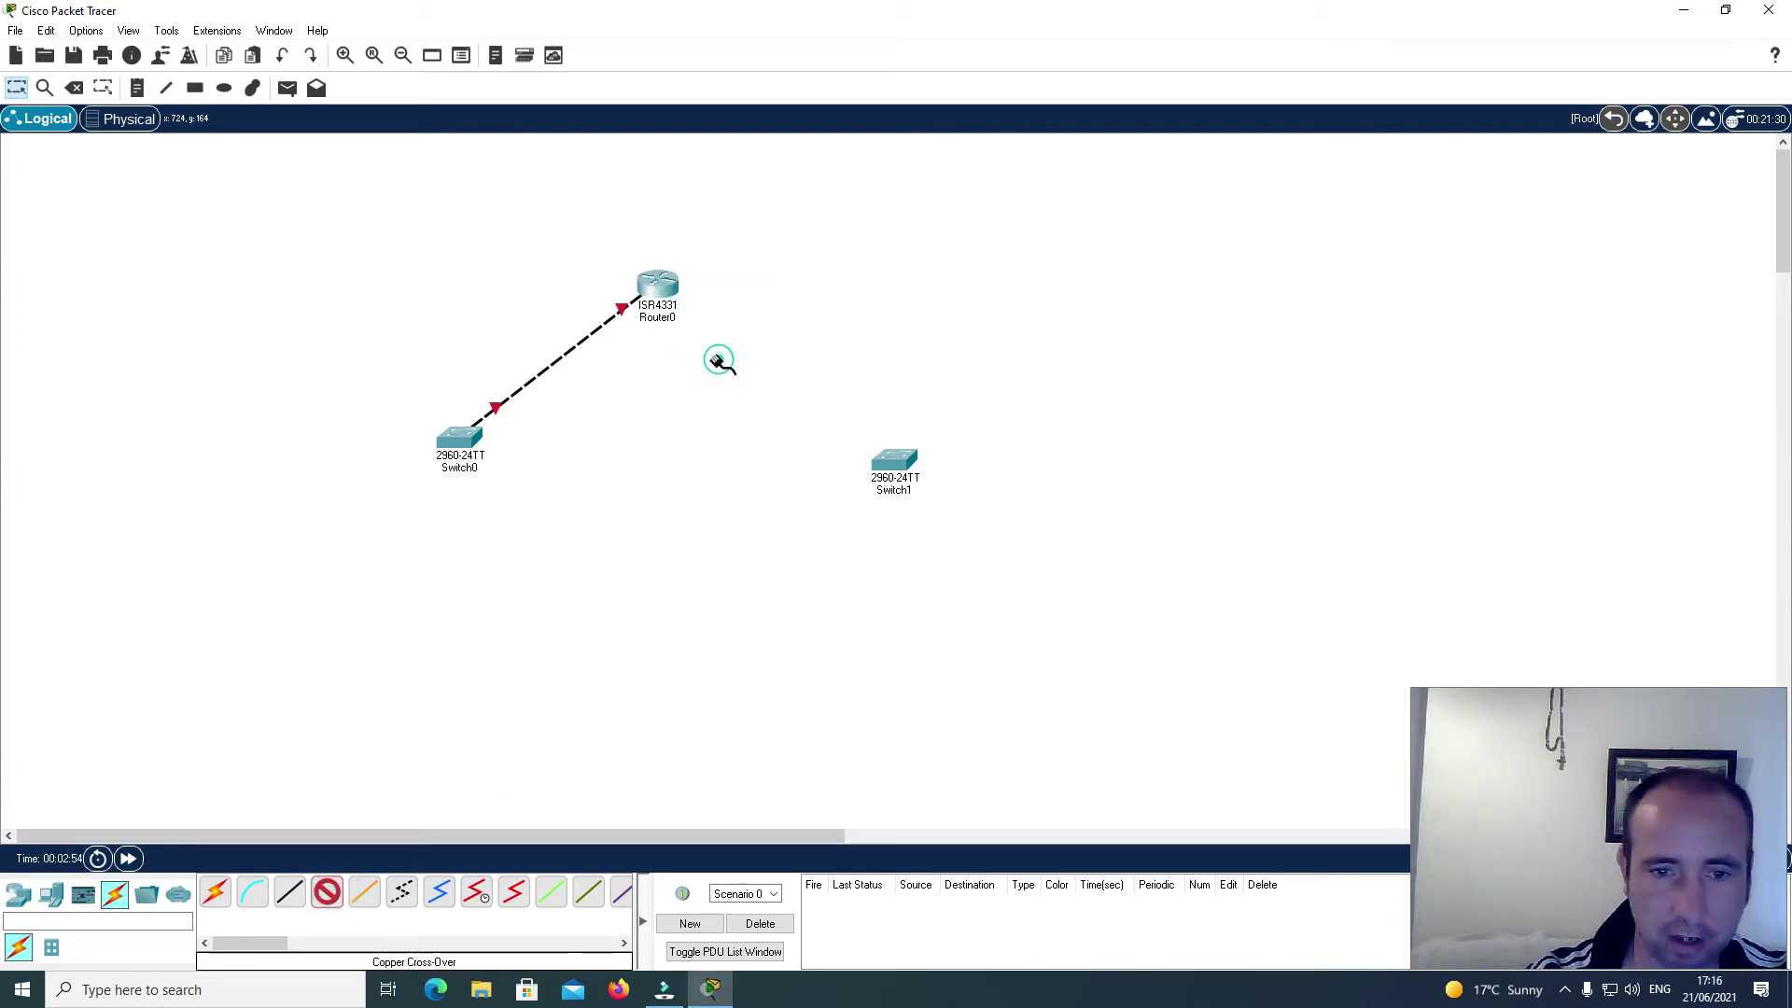
left_click(894, 464)
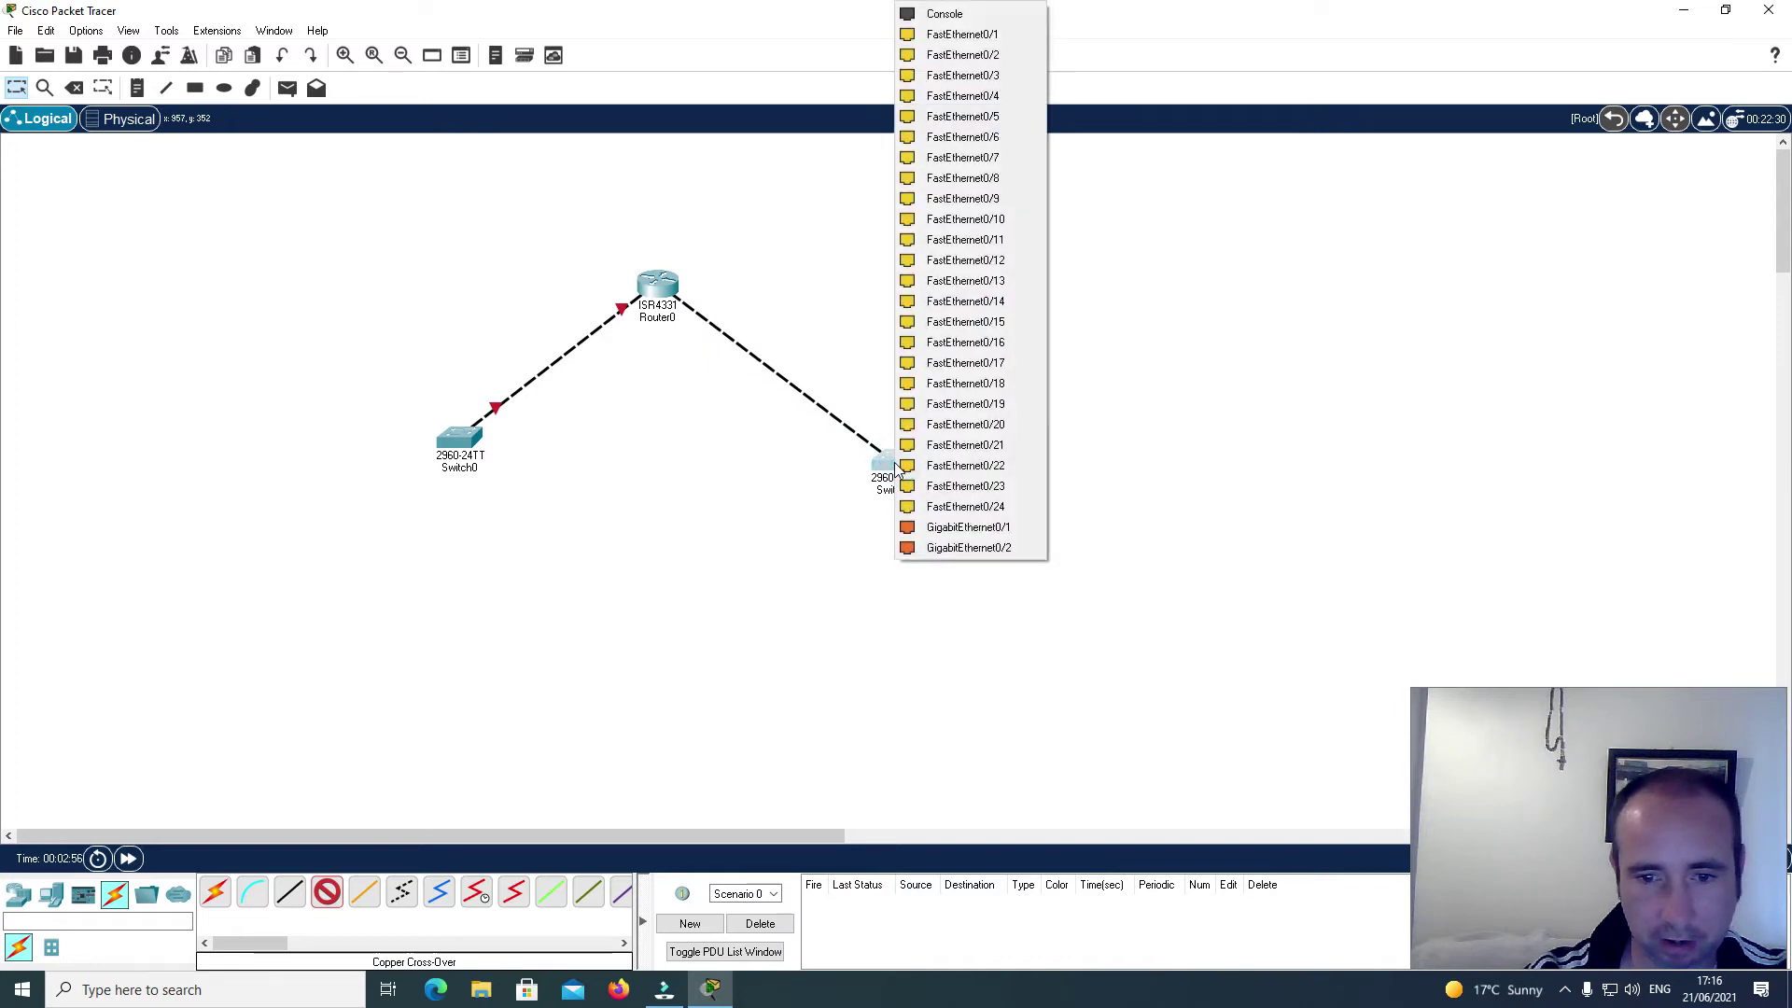
left_click(943, 530)
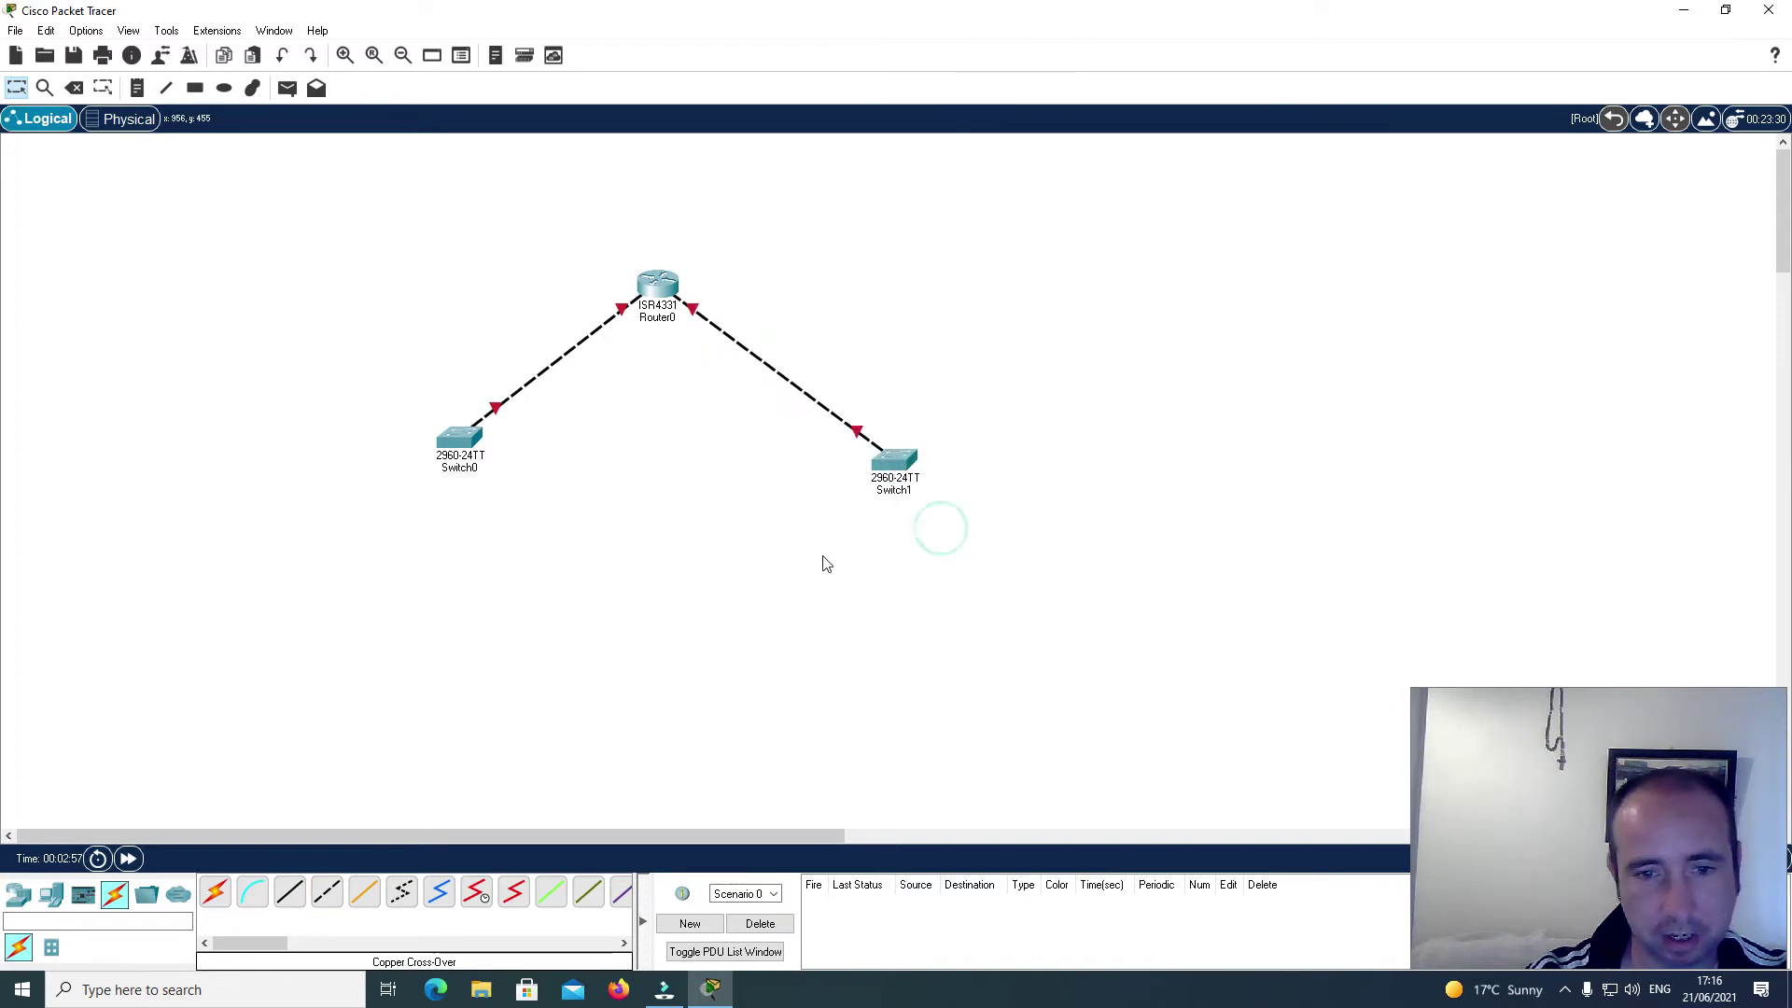
Step: Place three PCs on the table in the Remote Office wiring closet in the physical workspace
left_click(109, 123)
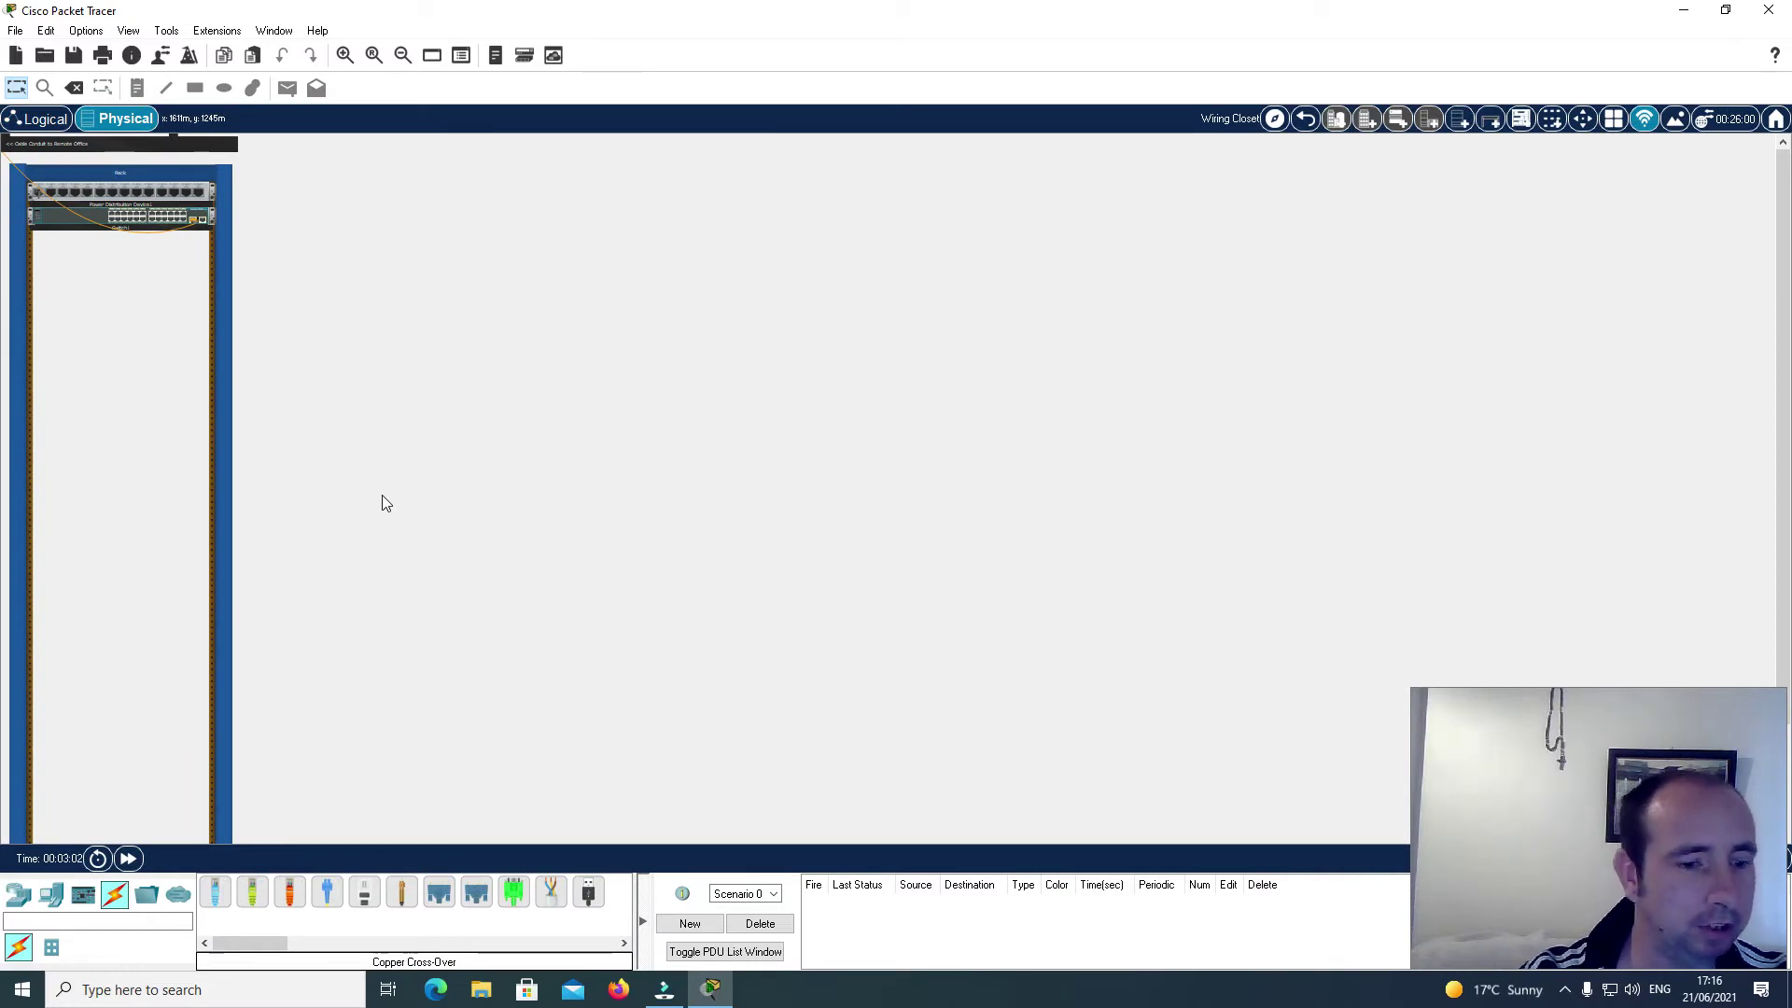
left_click(52, 898)
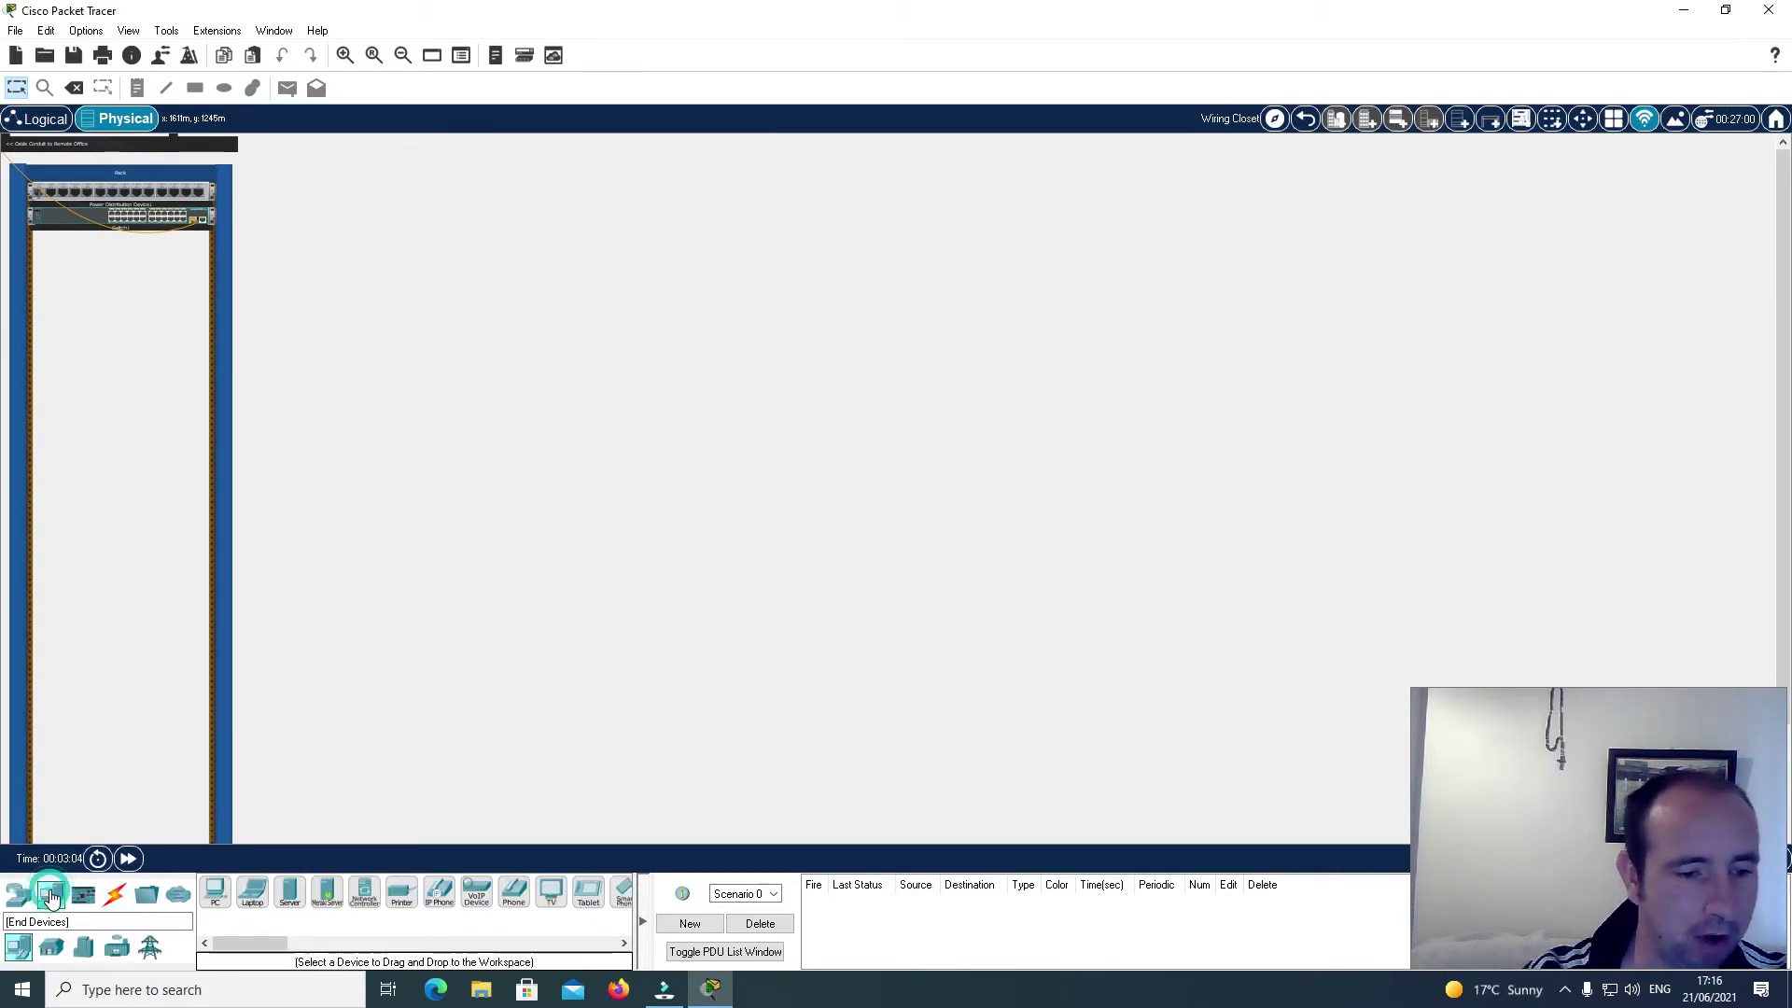
left_click(213, 903)
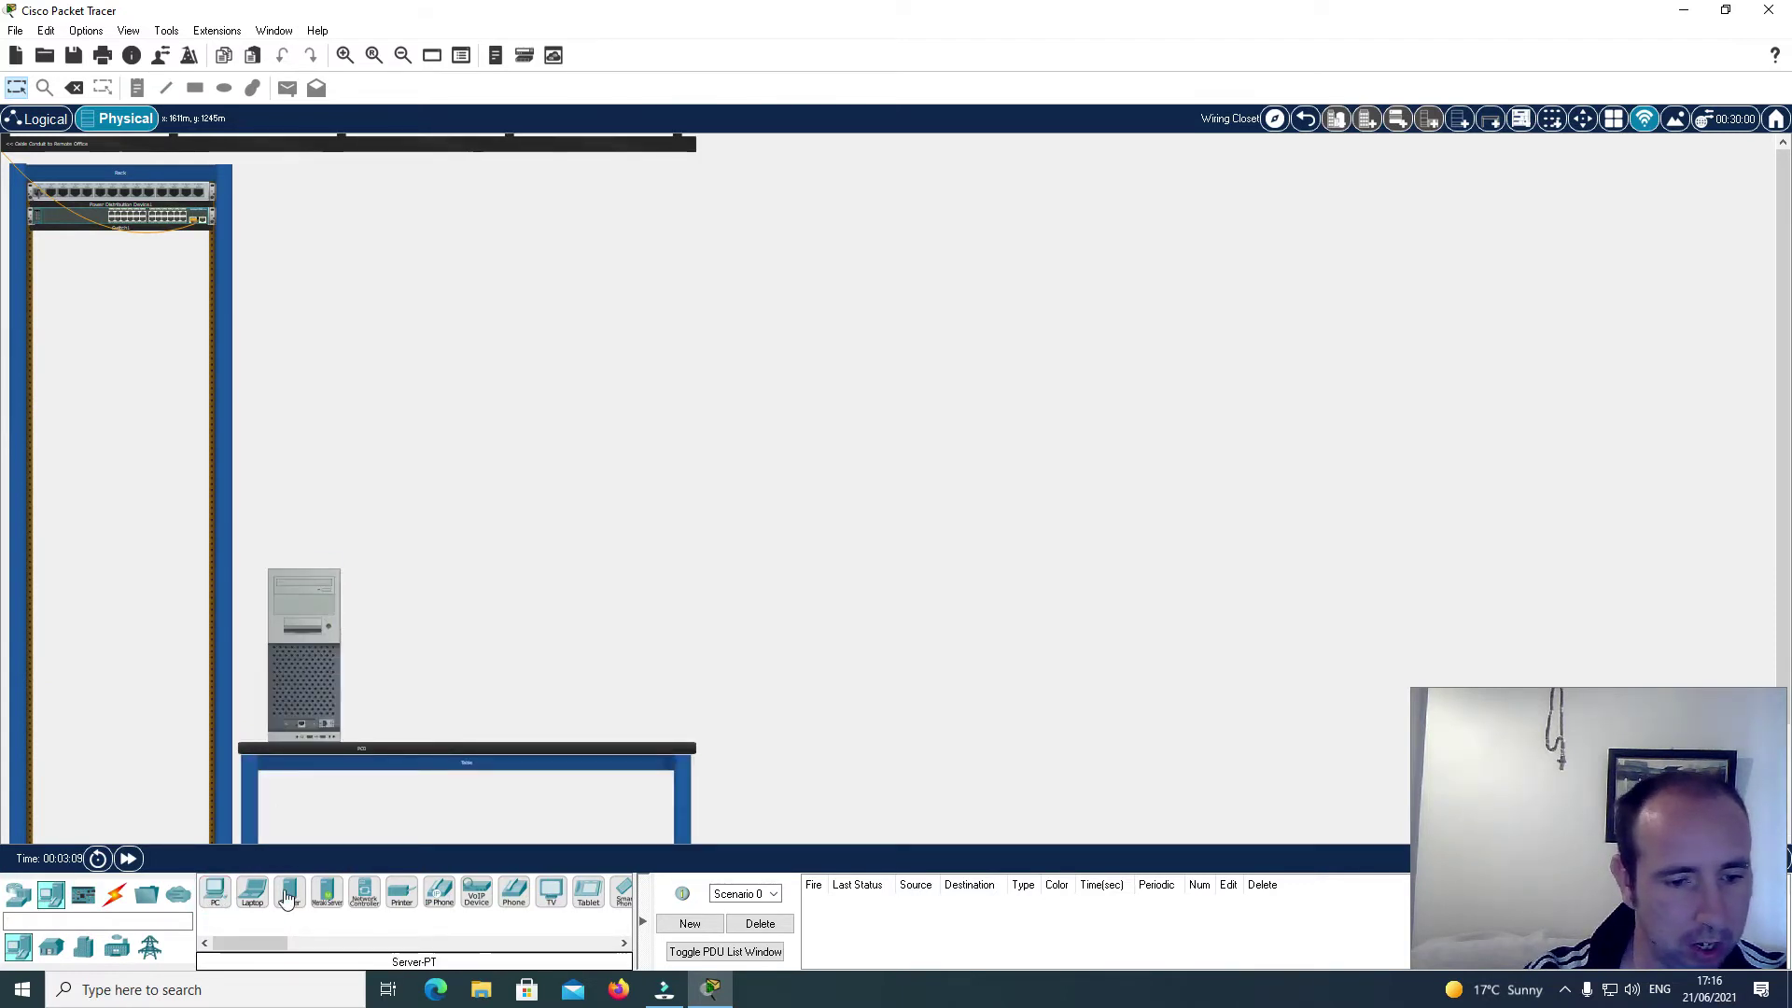
left_click(214, 893)
left_click(505, 588)
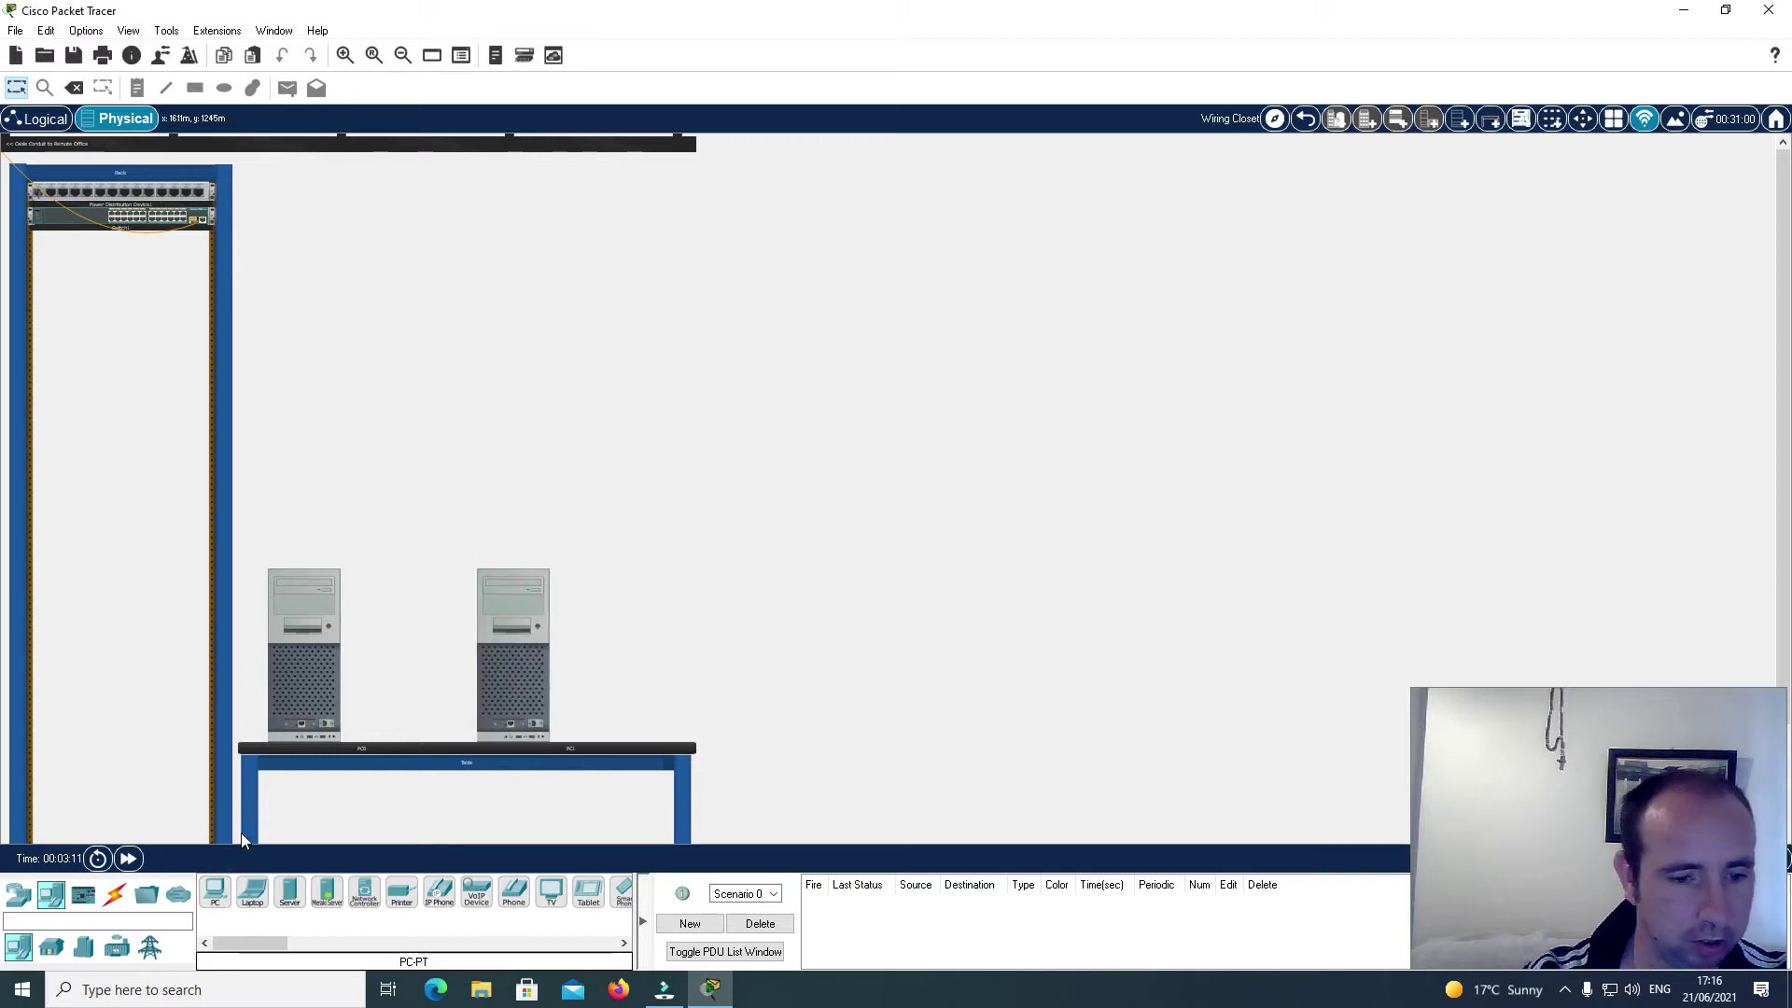
left_click(215, 893)
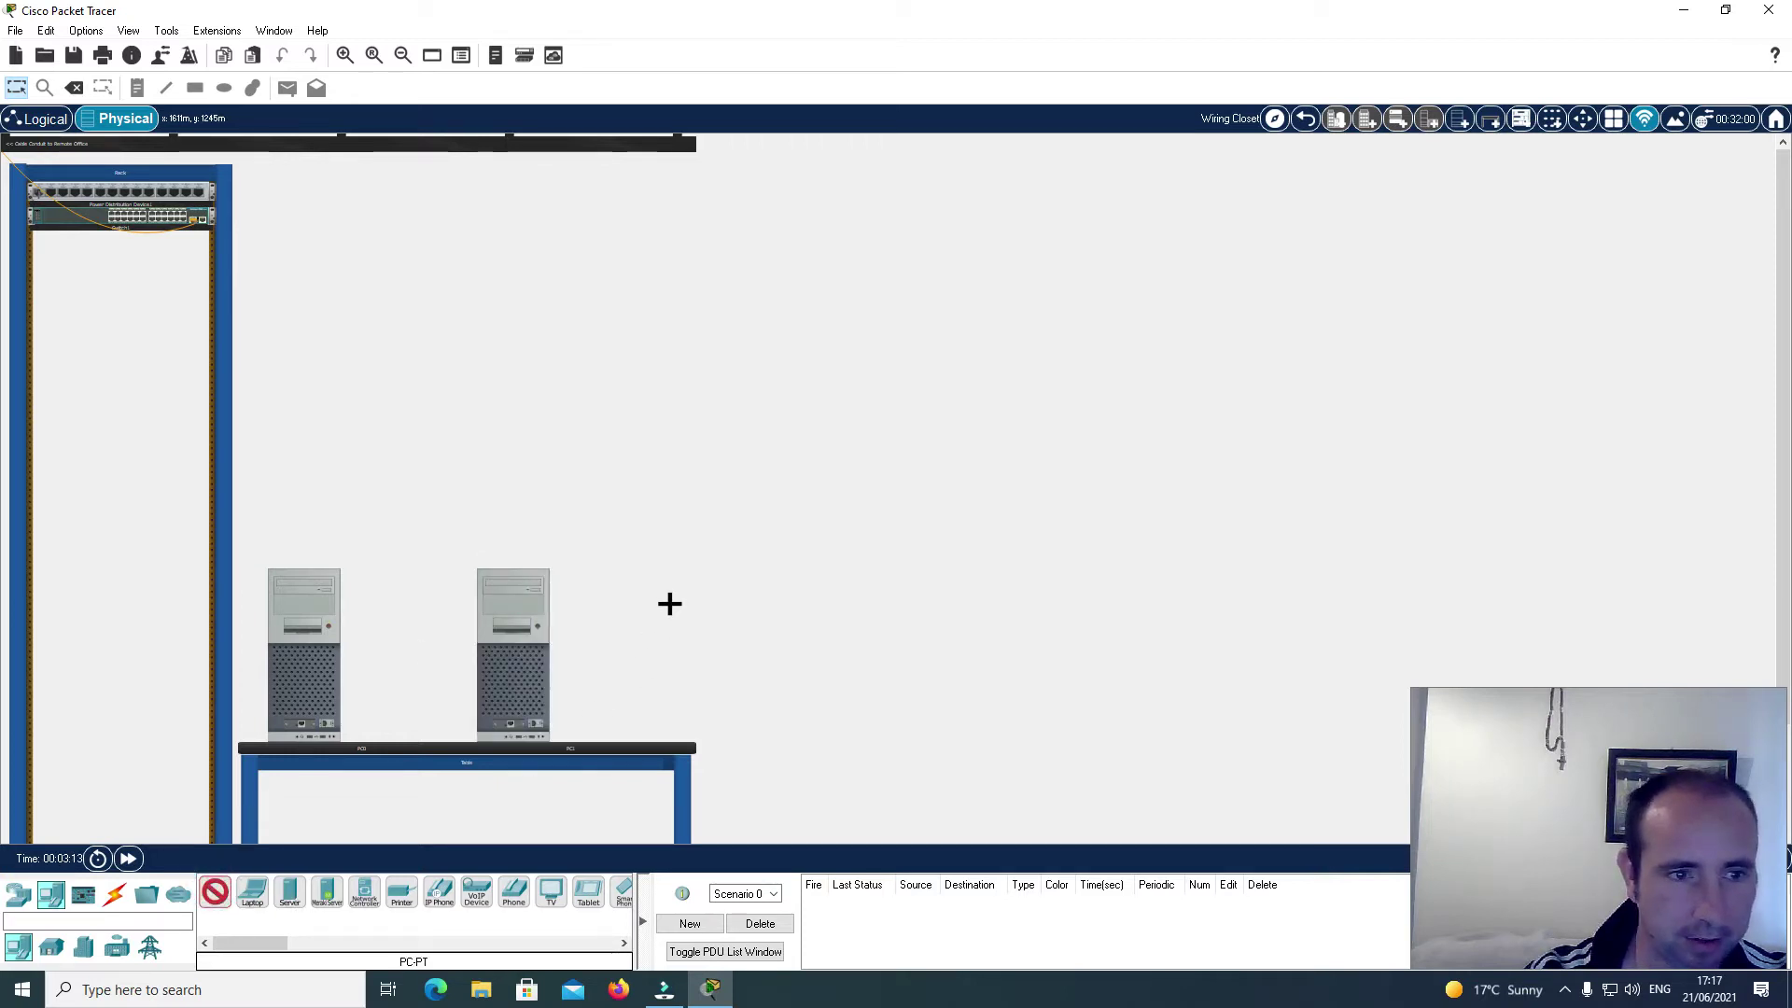
left_click(670, 603)
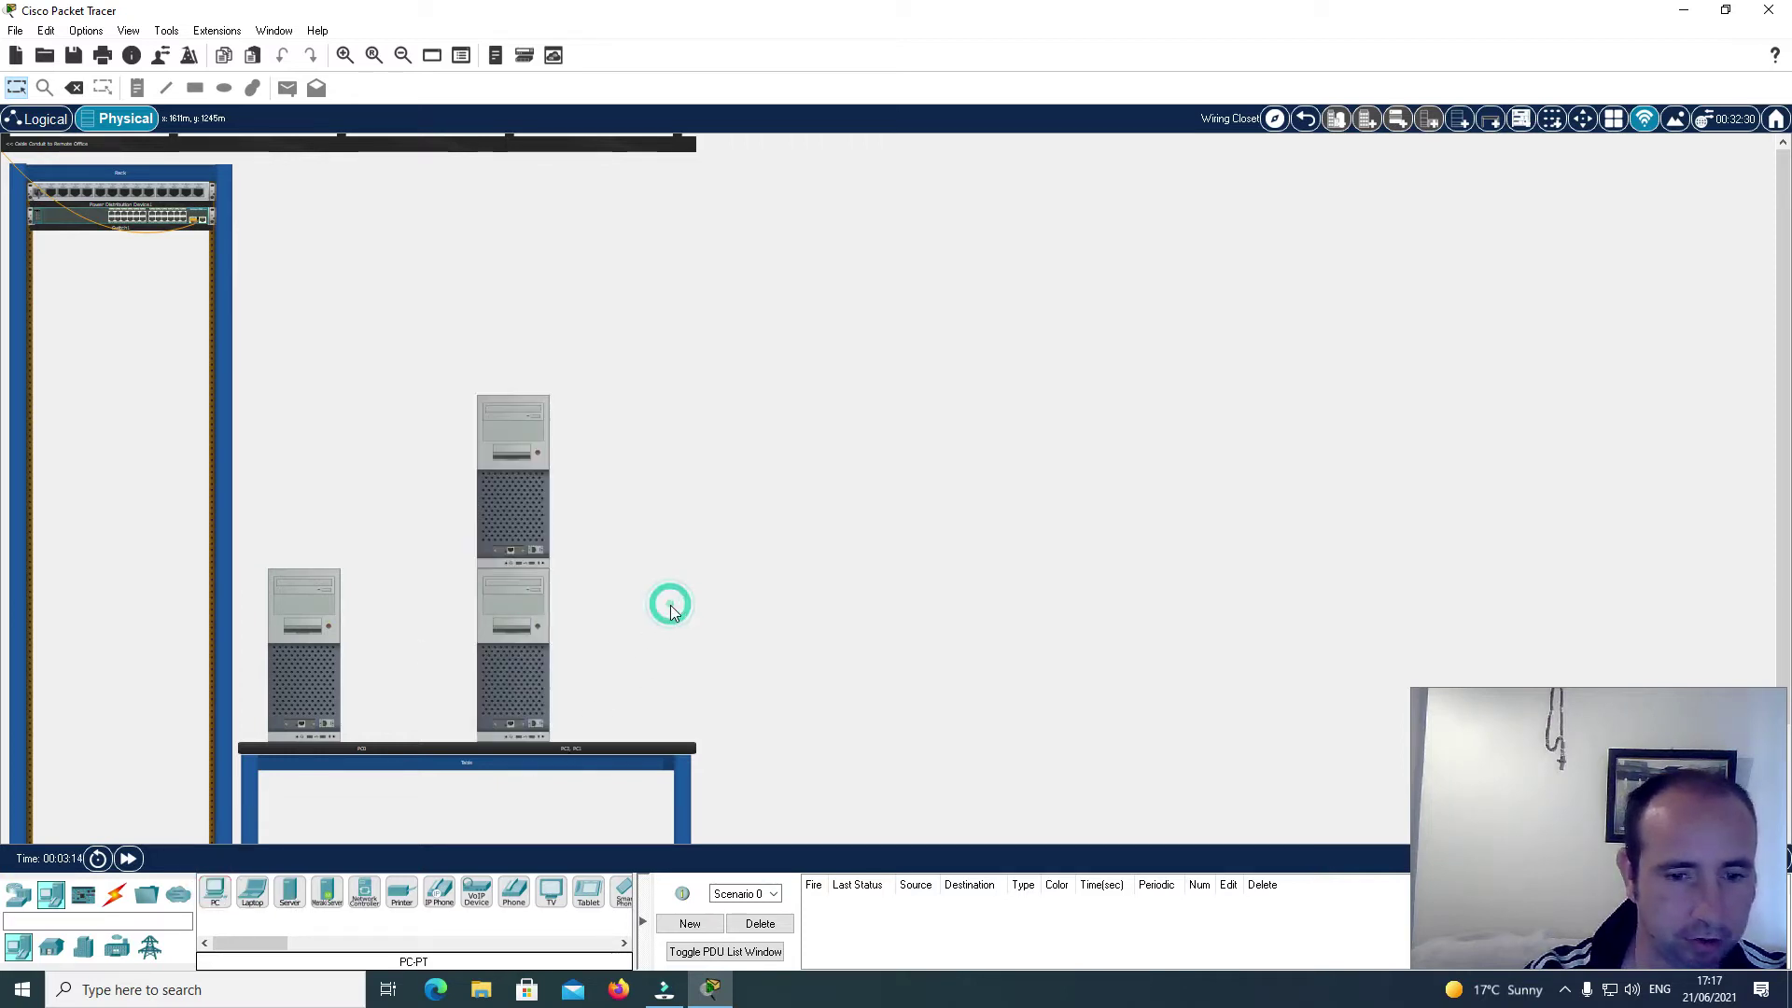
Step: Connect the FastEthernet0 port of the standalone PC to a FastEthernet port on Switch1 with a copper straight-through cable
left_click(114, 893)
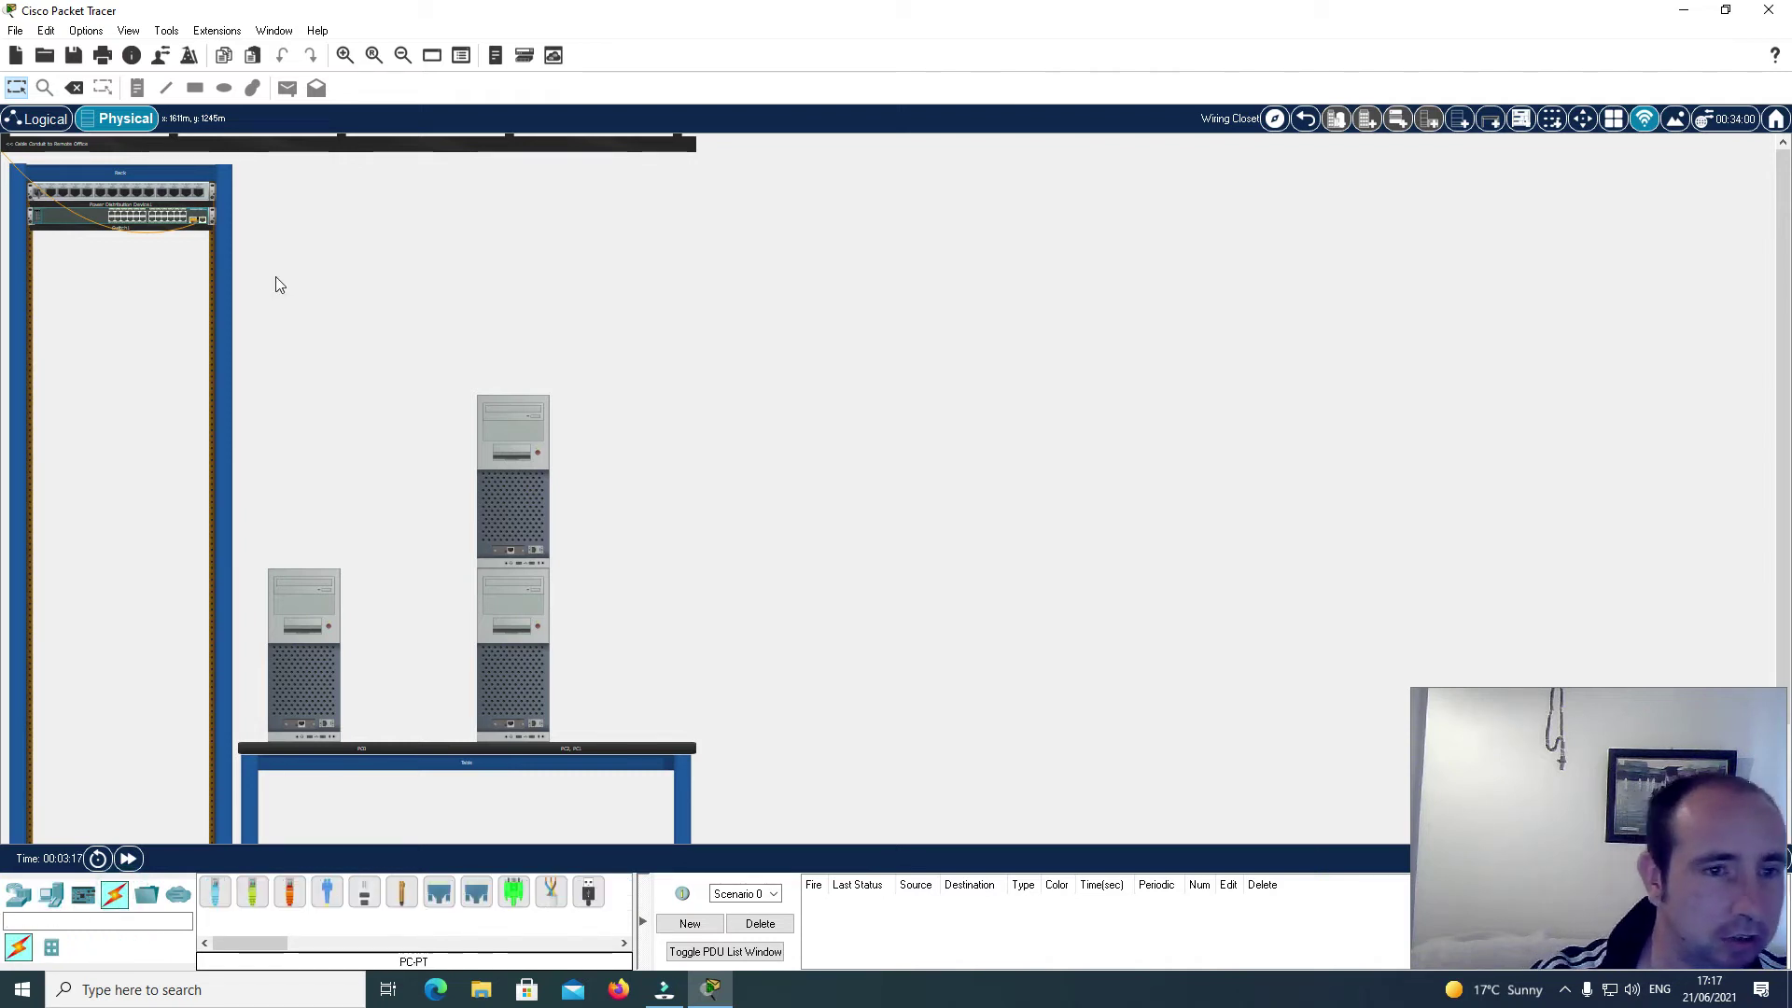
left_click(344, 55)
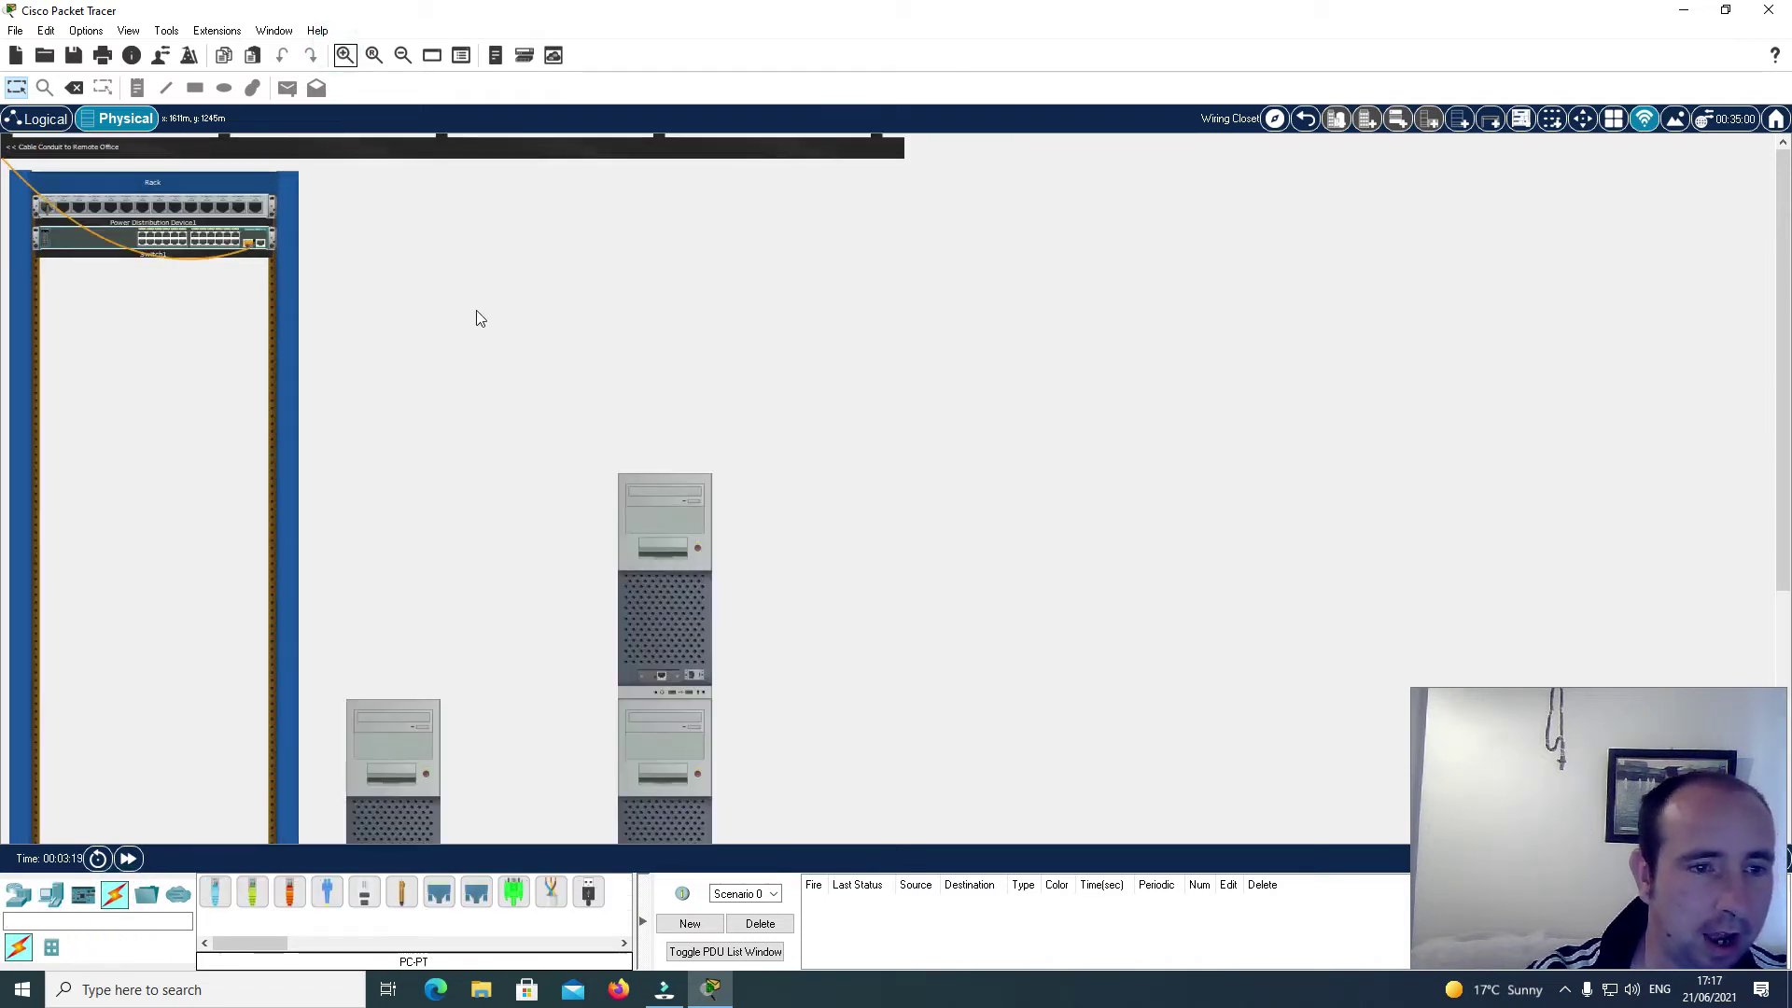
scroll(476, 439, "down", 3)
left_click(266, 891)
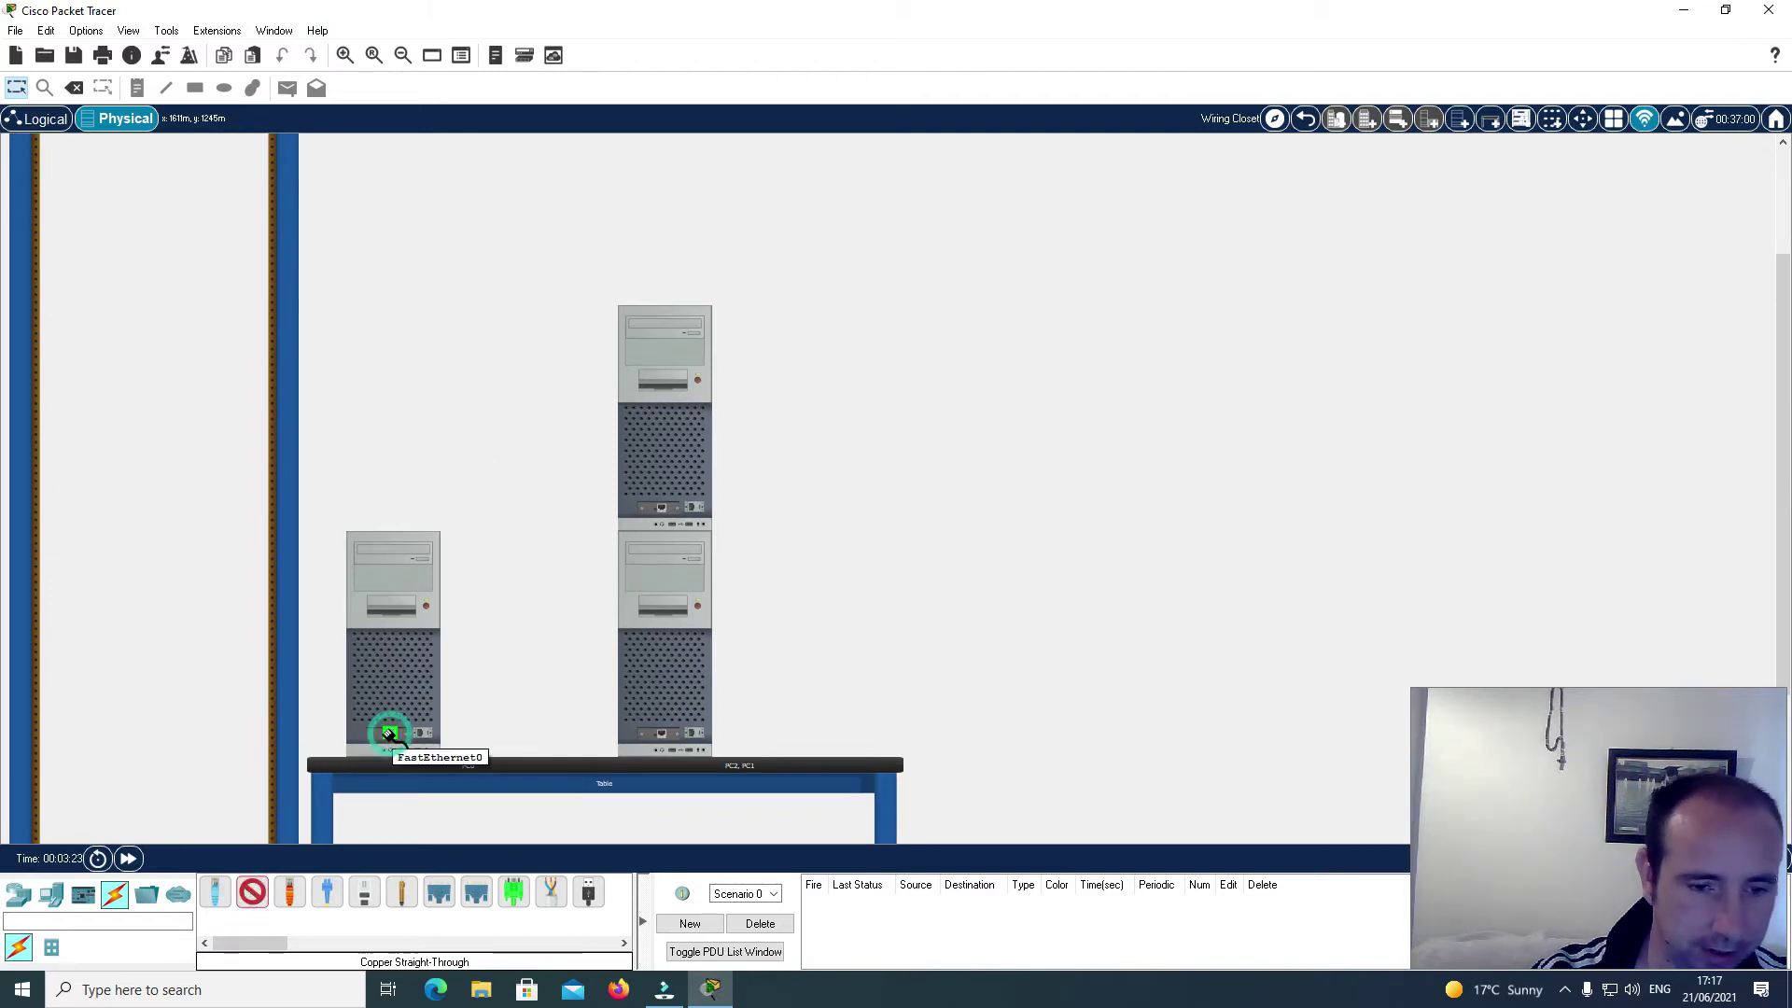
scroll(387, 729, "up", 2)
scroll(387, 729, "up", 1)
left_click(228, 244)
left_click(280, 259)
Step: Connect the lower PC of the stacked pair to a free FastEthernet port on Switch1 with a copper straight-through cable
scroll(432, 457, "down", 2)
scroll(432, 458, "down", 2)
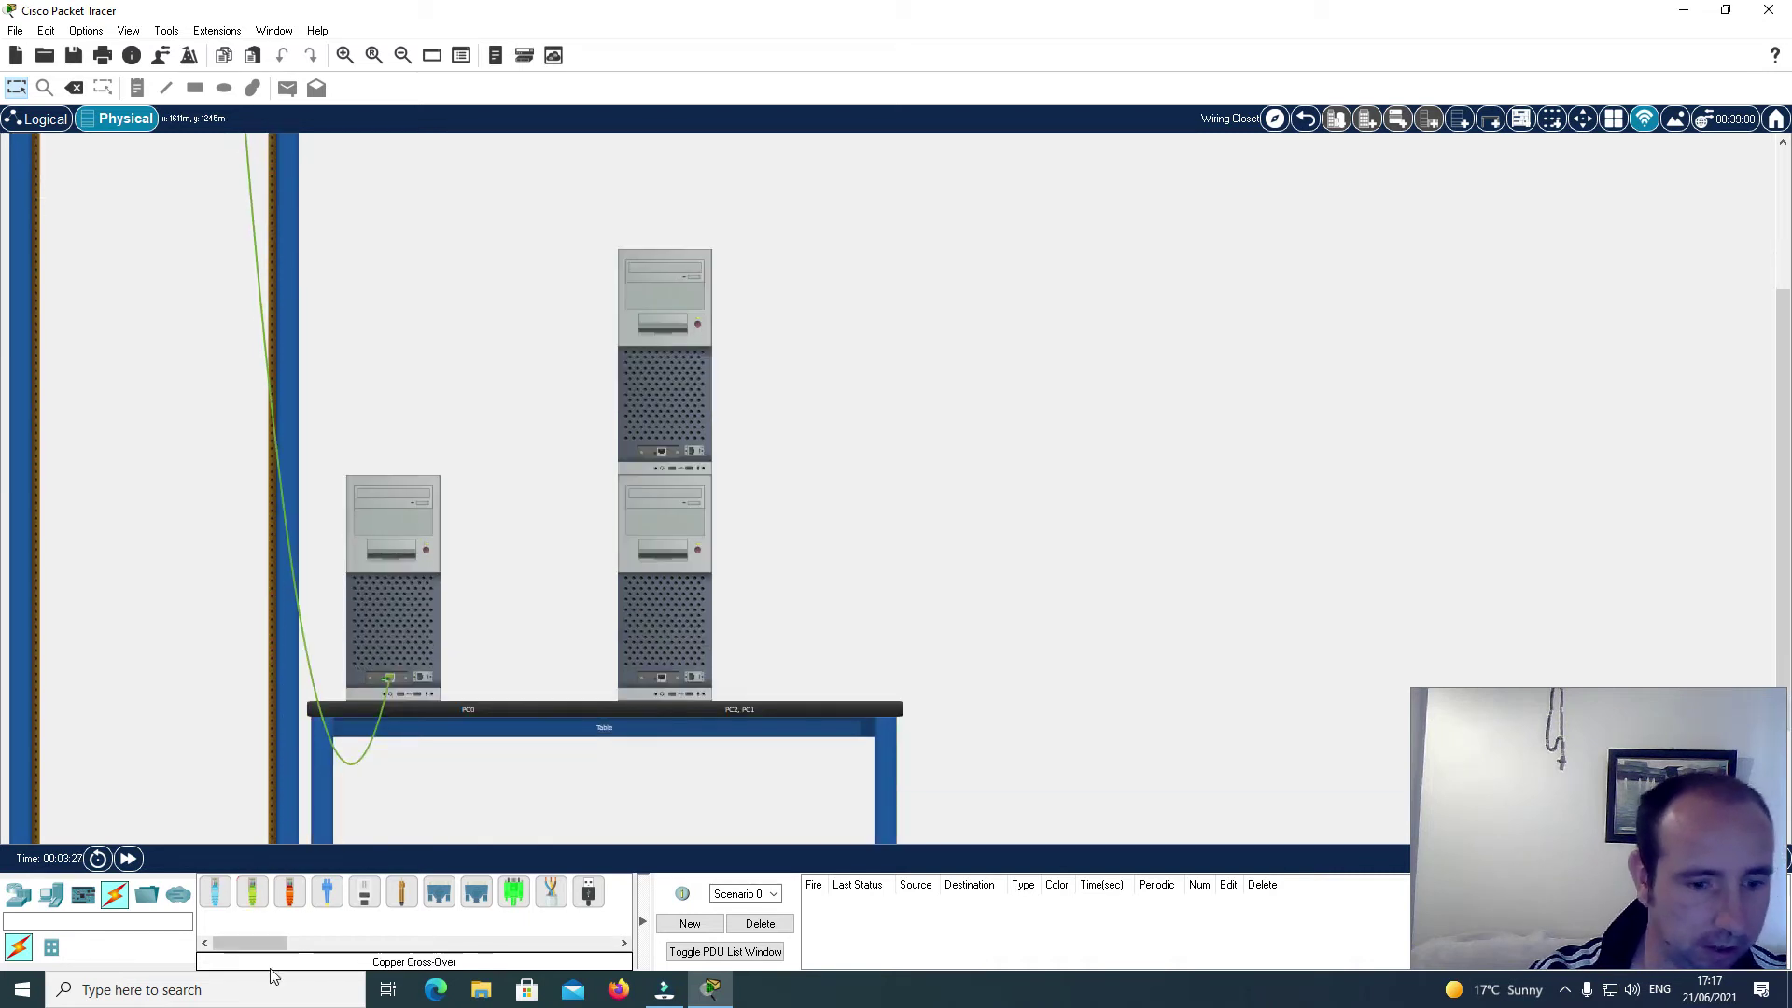
left_click(661, 684)
scroll(549, 577, "up", 4)
left_click(244, 260)
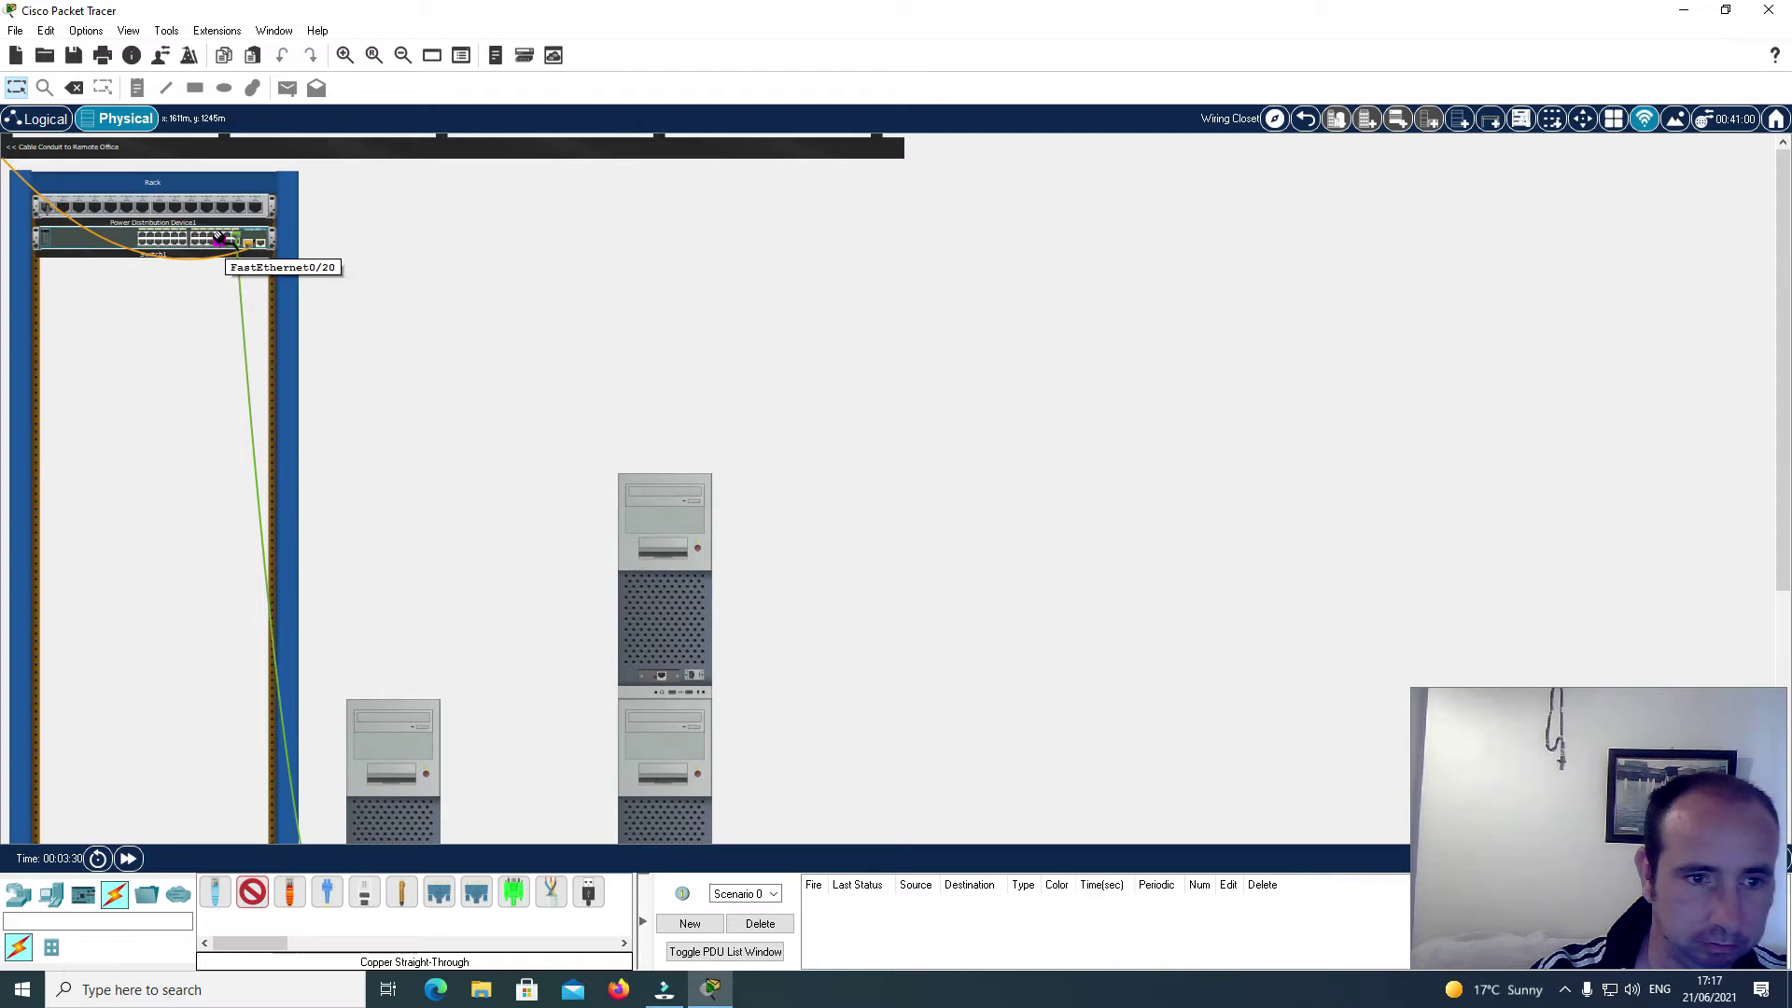
left_click(276, 271)
Step: Connect the upper PC of the stacked pair to another free FastEthernet port on Switch1 with a copper straight-through cable
scroll(395, 408, "down", 5)
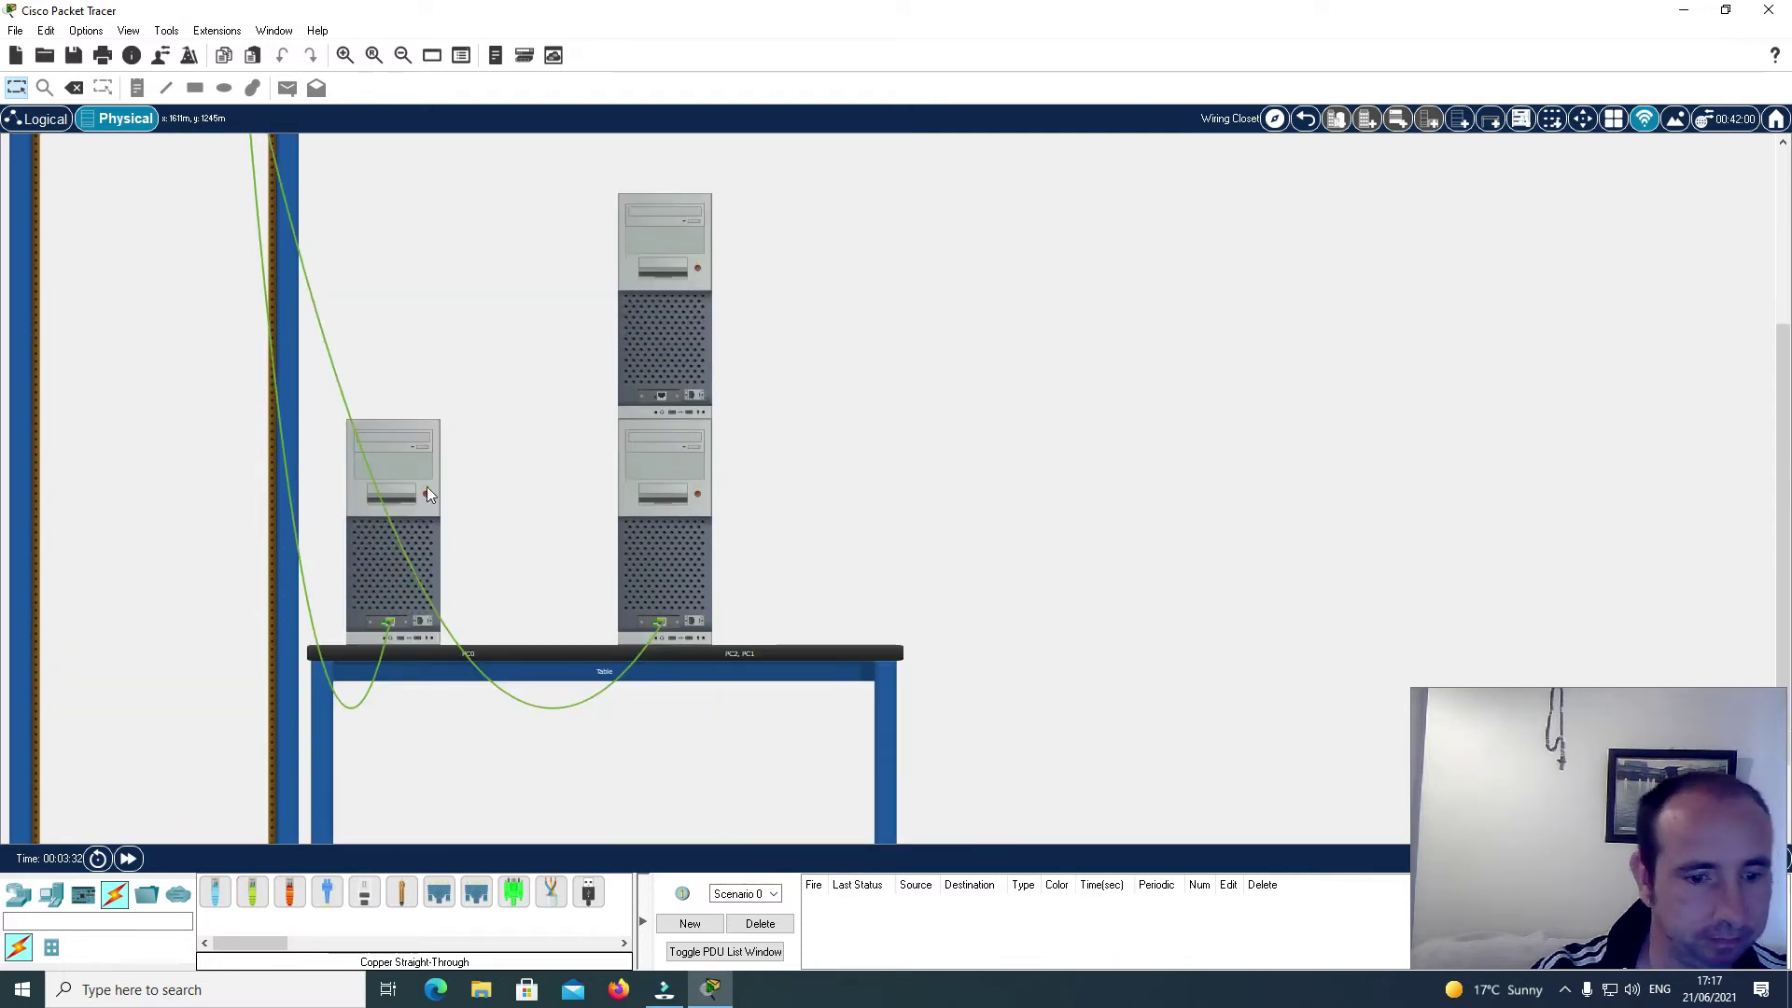
left_click(661, 396)
left_click(700, 423)
scroll(524, 383, "up", 5)
left_click(244, 262)
left_click(221, 239)
left_click(271, 258)
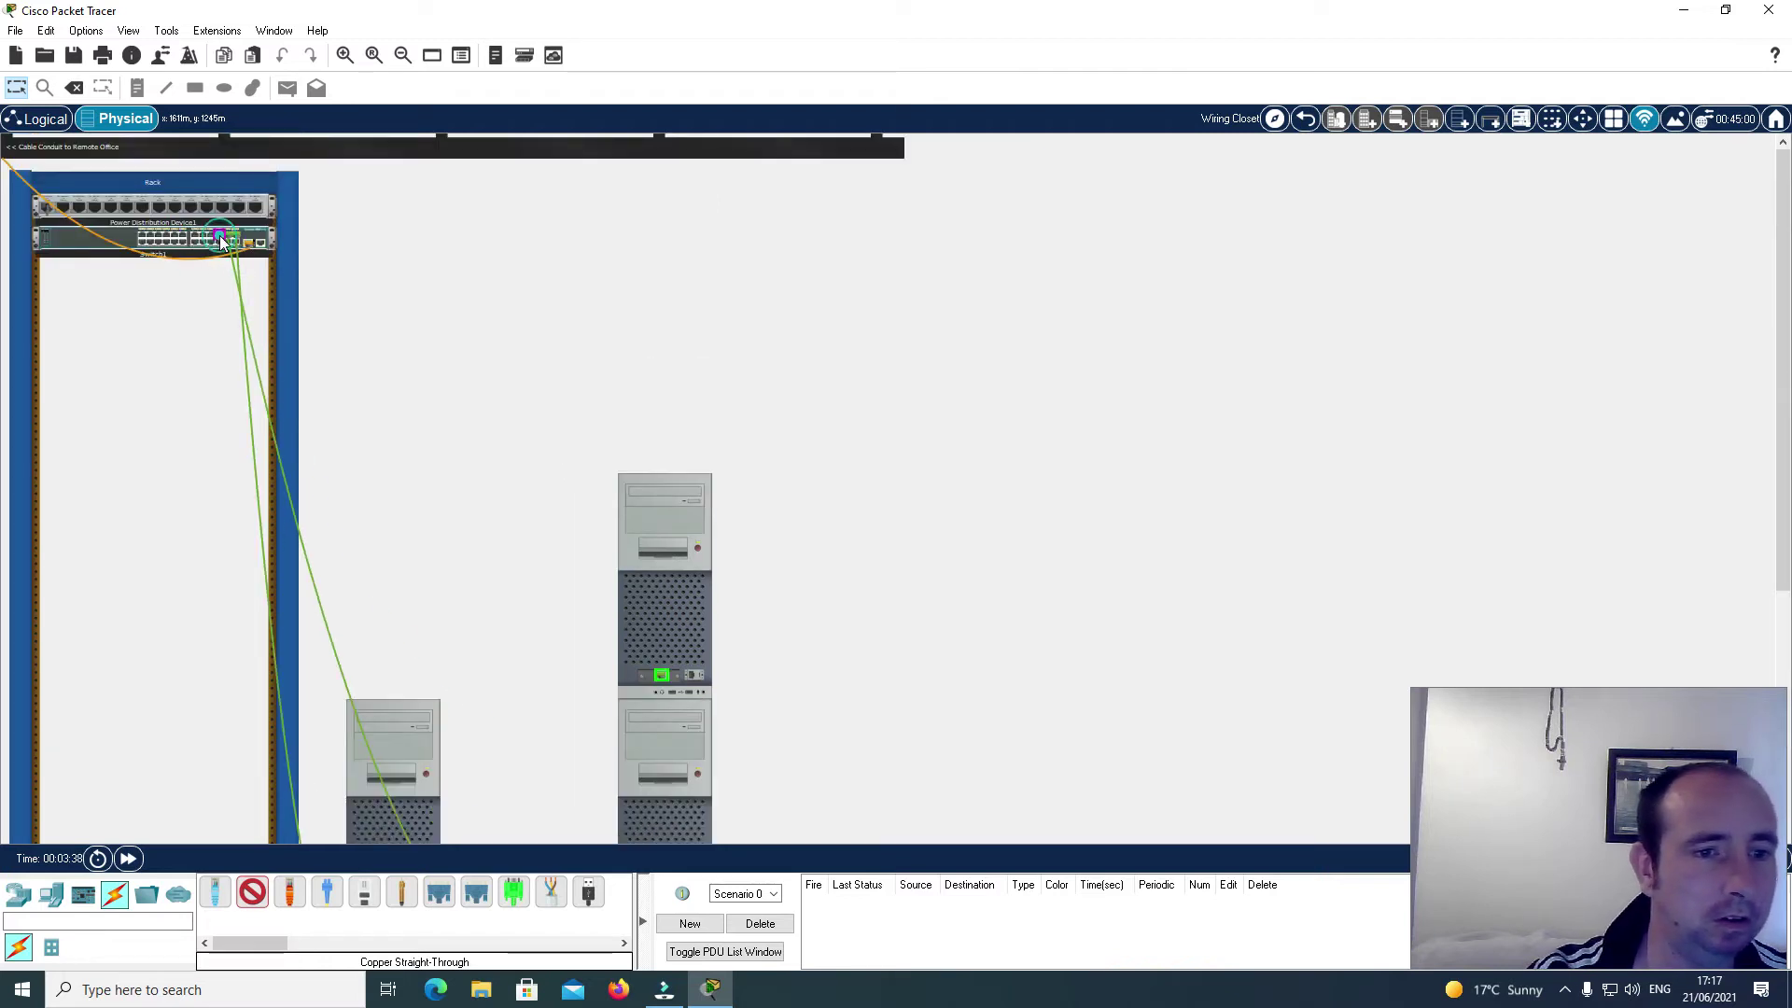
Step: Go to the Main Wiring Closet of the Corporate Office in the physical workspace
left_click(1274, 119)
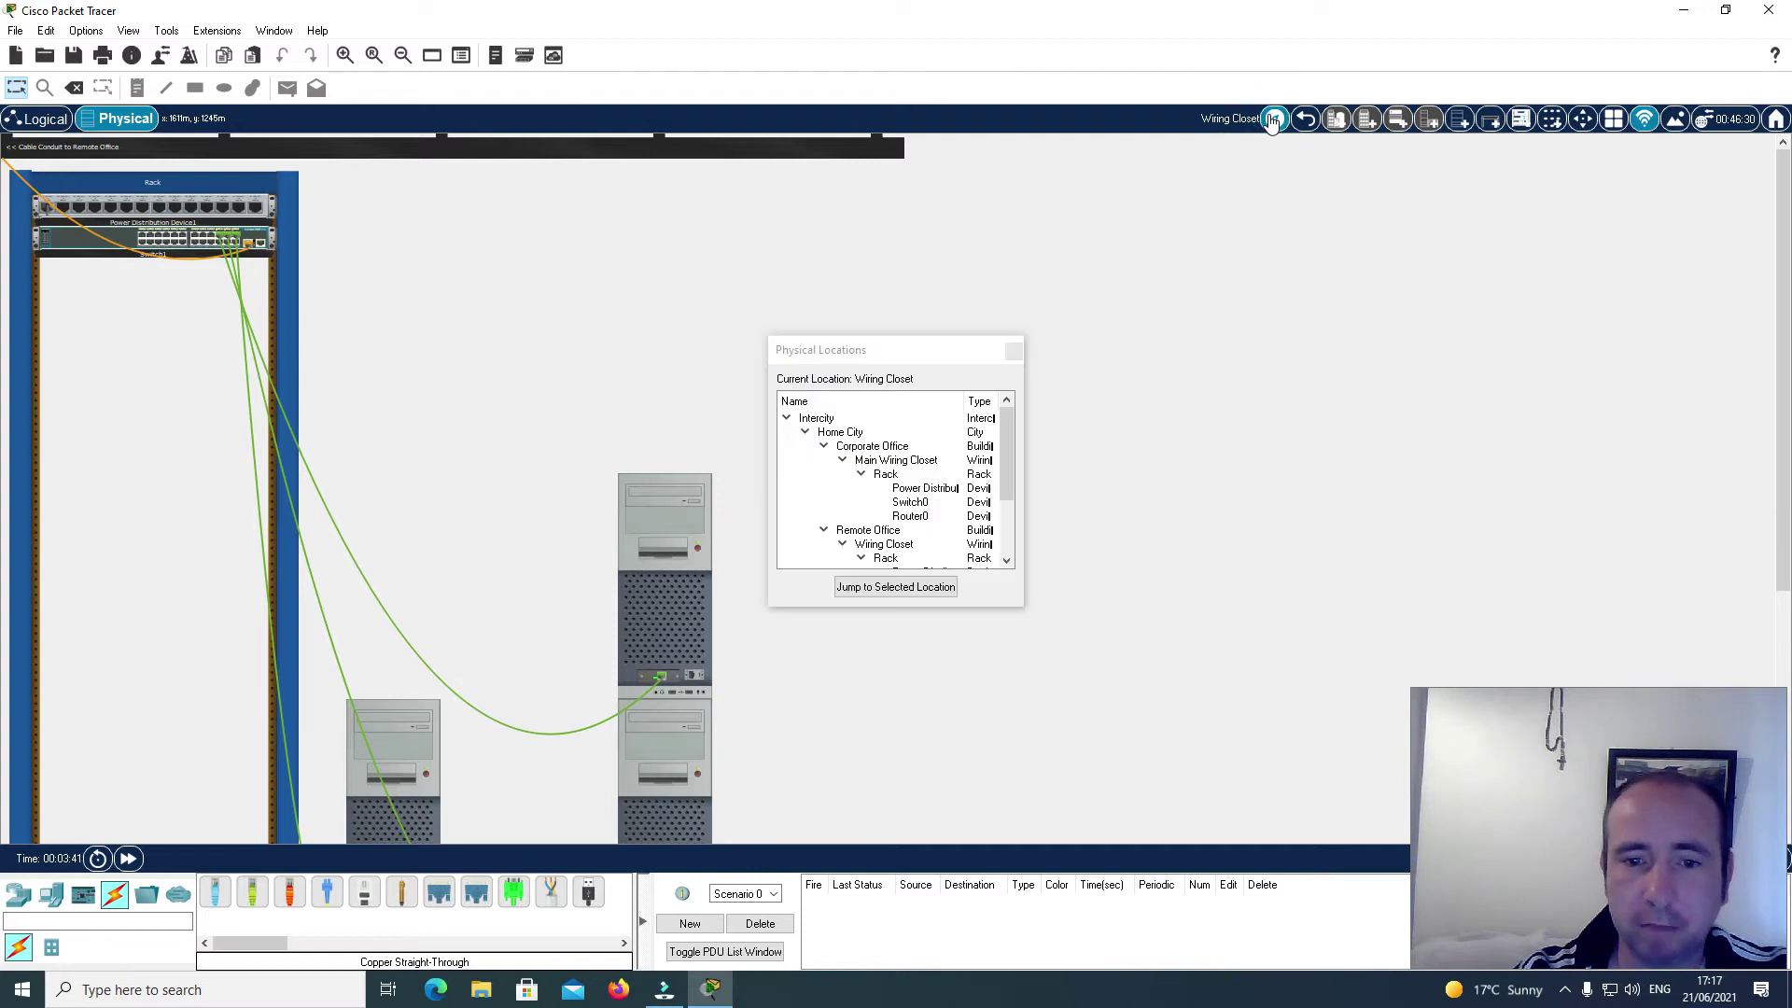
left_click(853, 461)
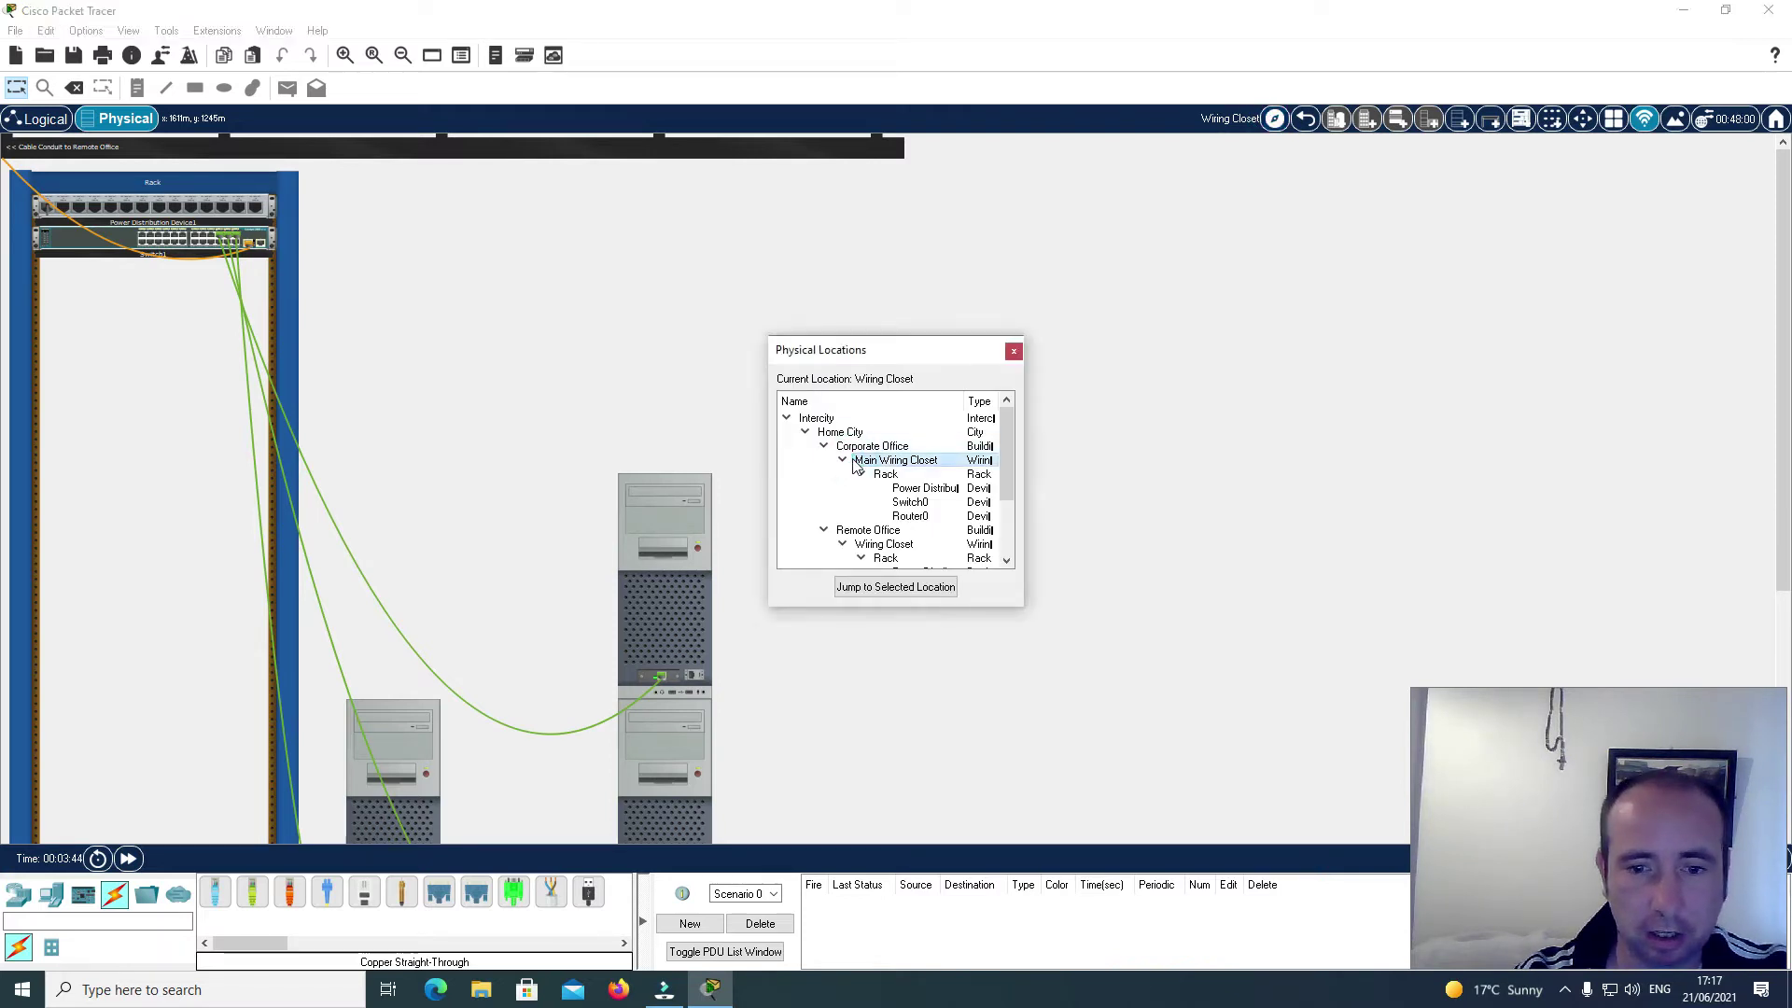
left_click(868, 589)
left_click(1012, 353)
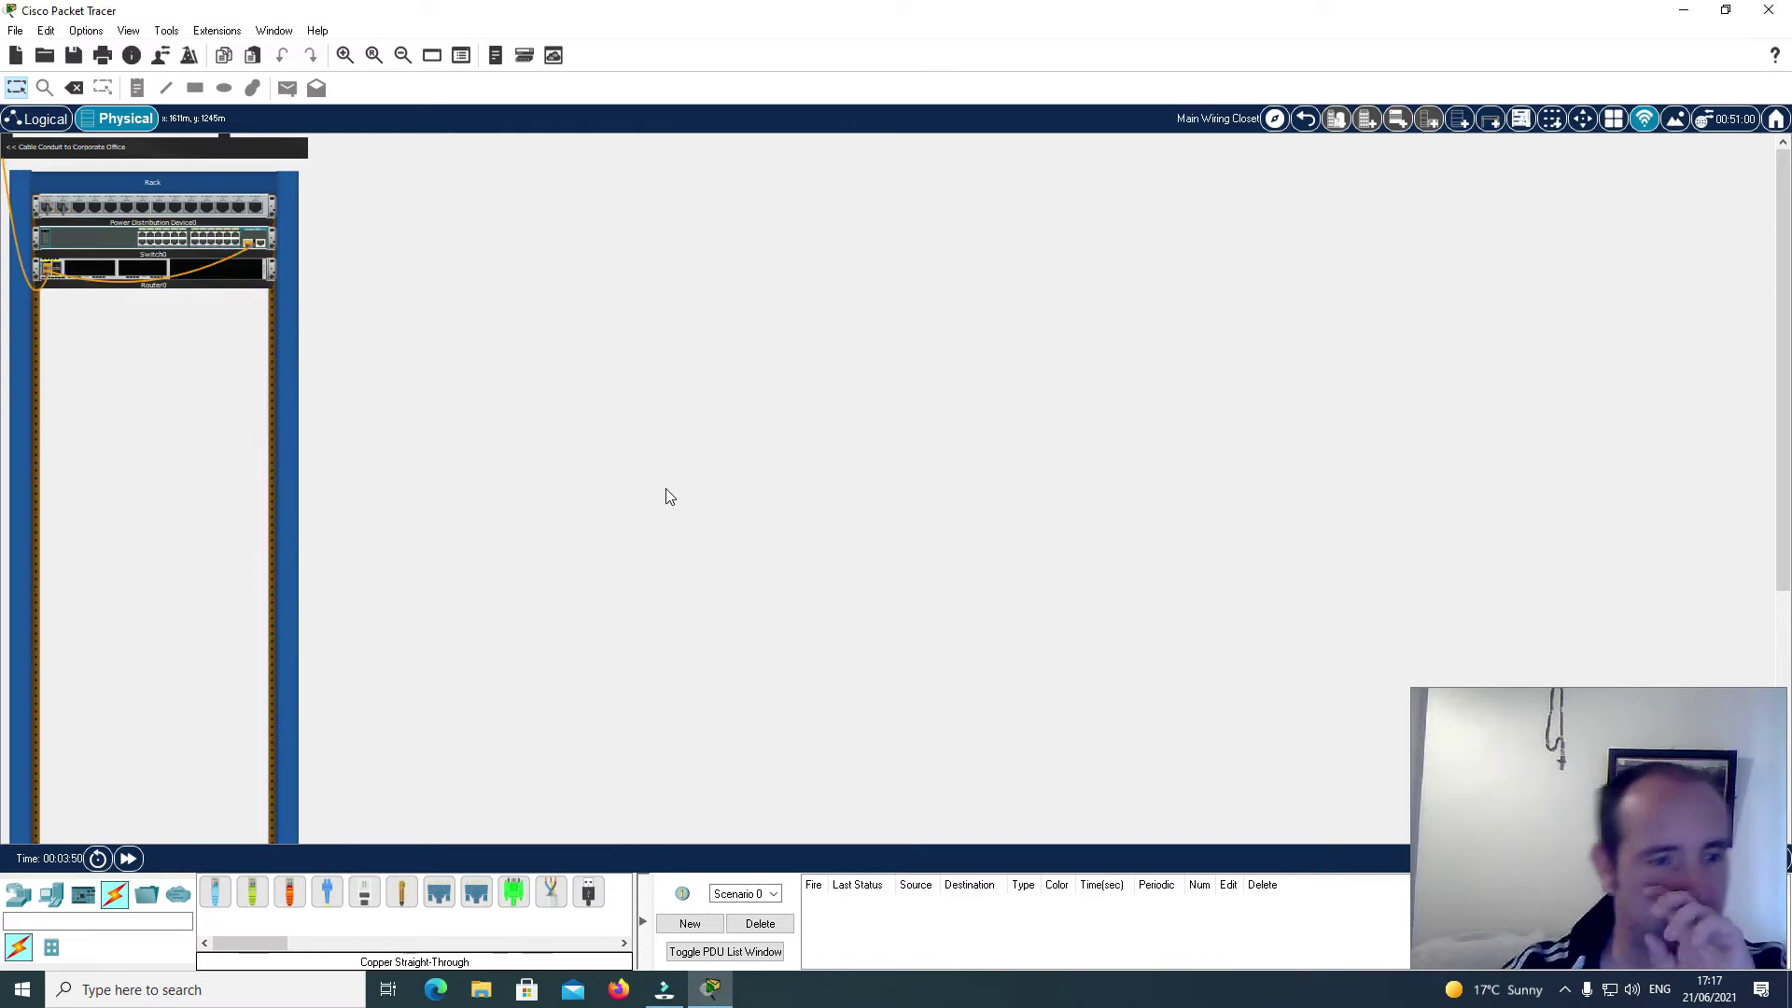
Step: Add a server to the Main Wiring Closet rack below Router0
left_click(51, 895)
left_click(289, 892)
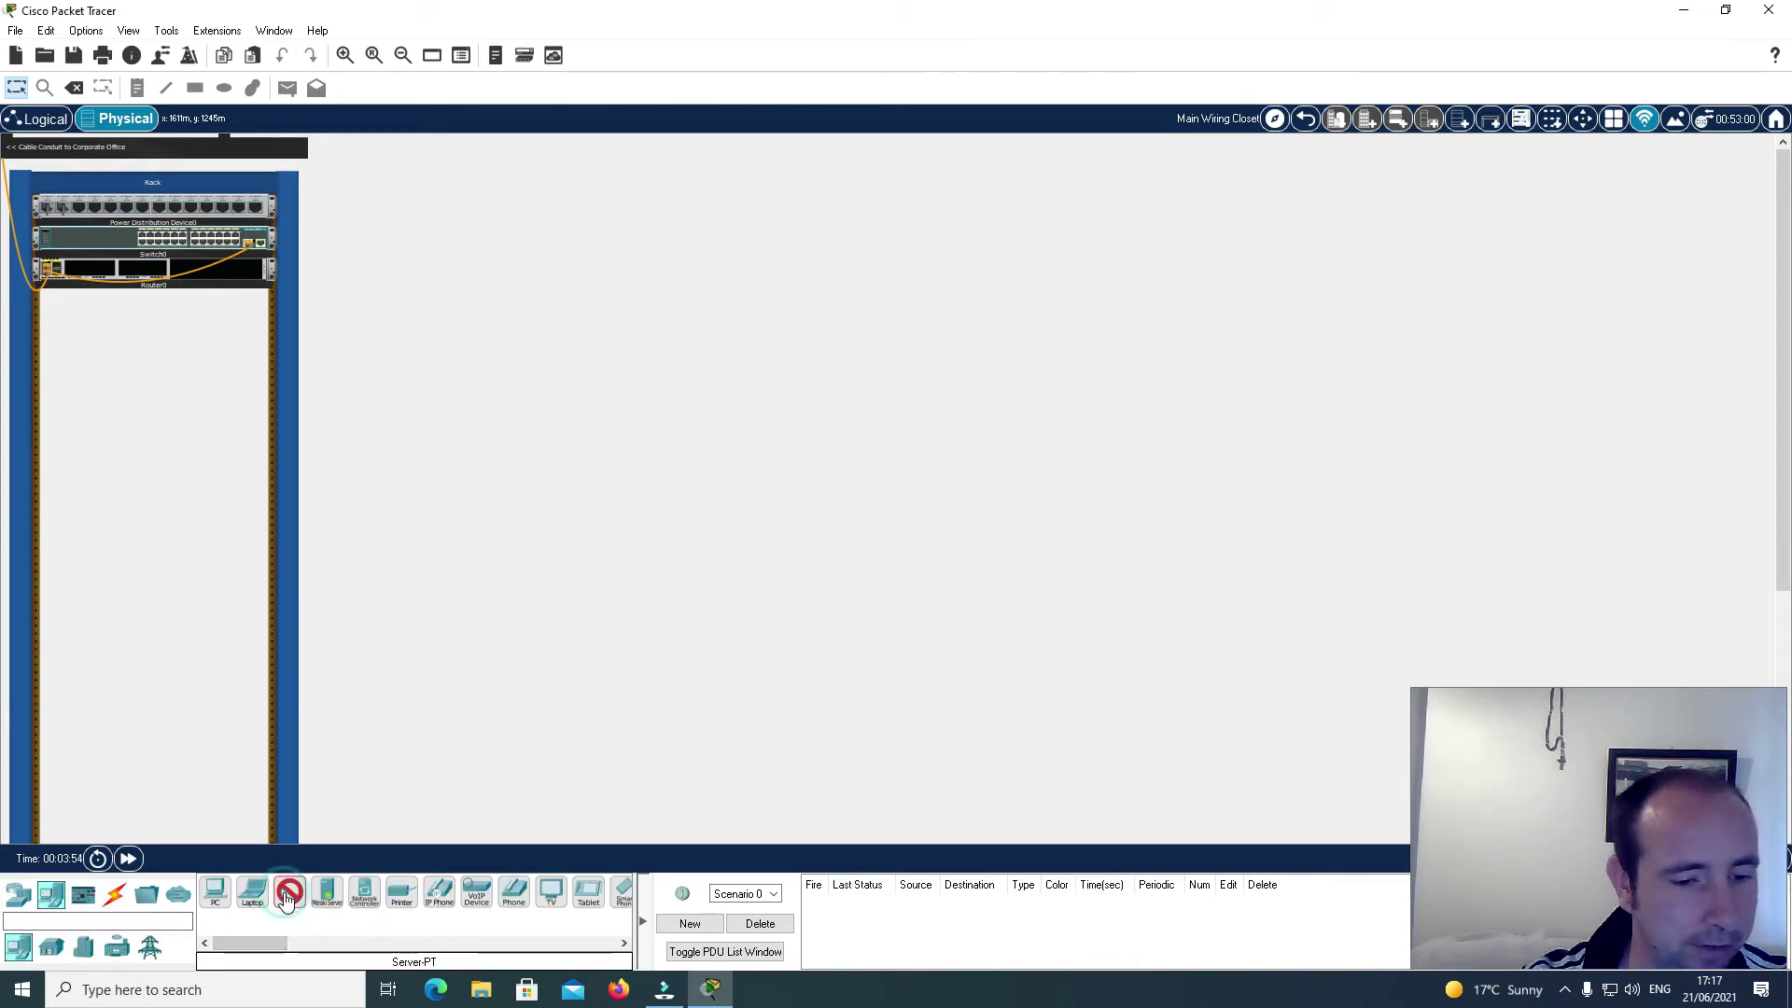
left_click(360, 445)
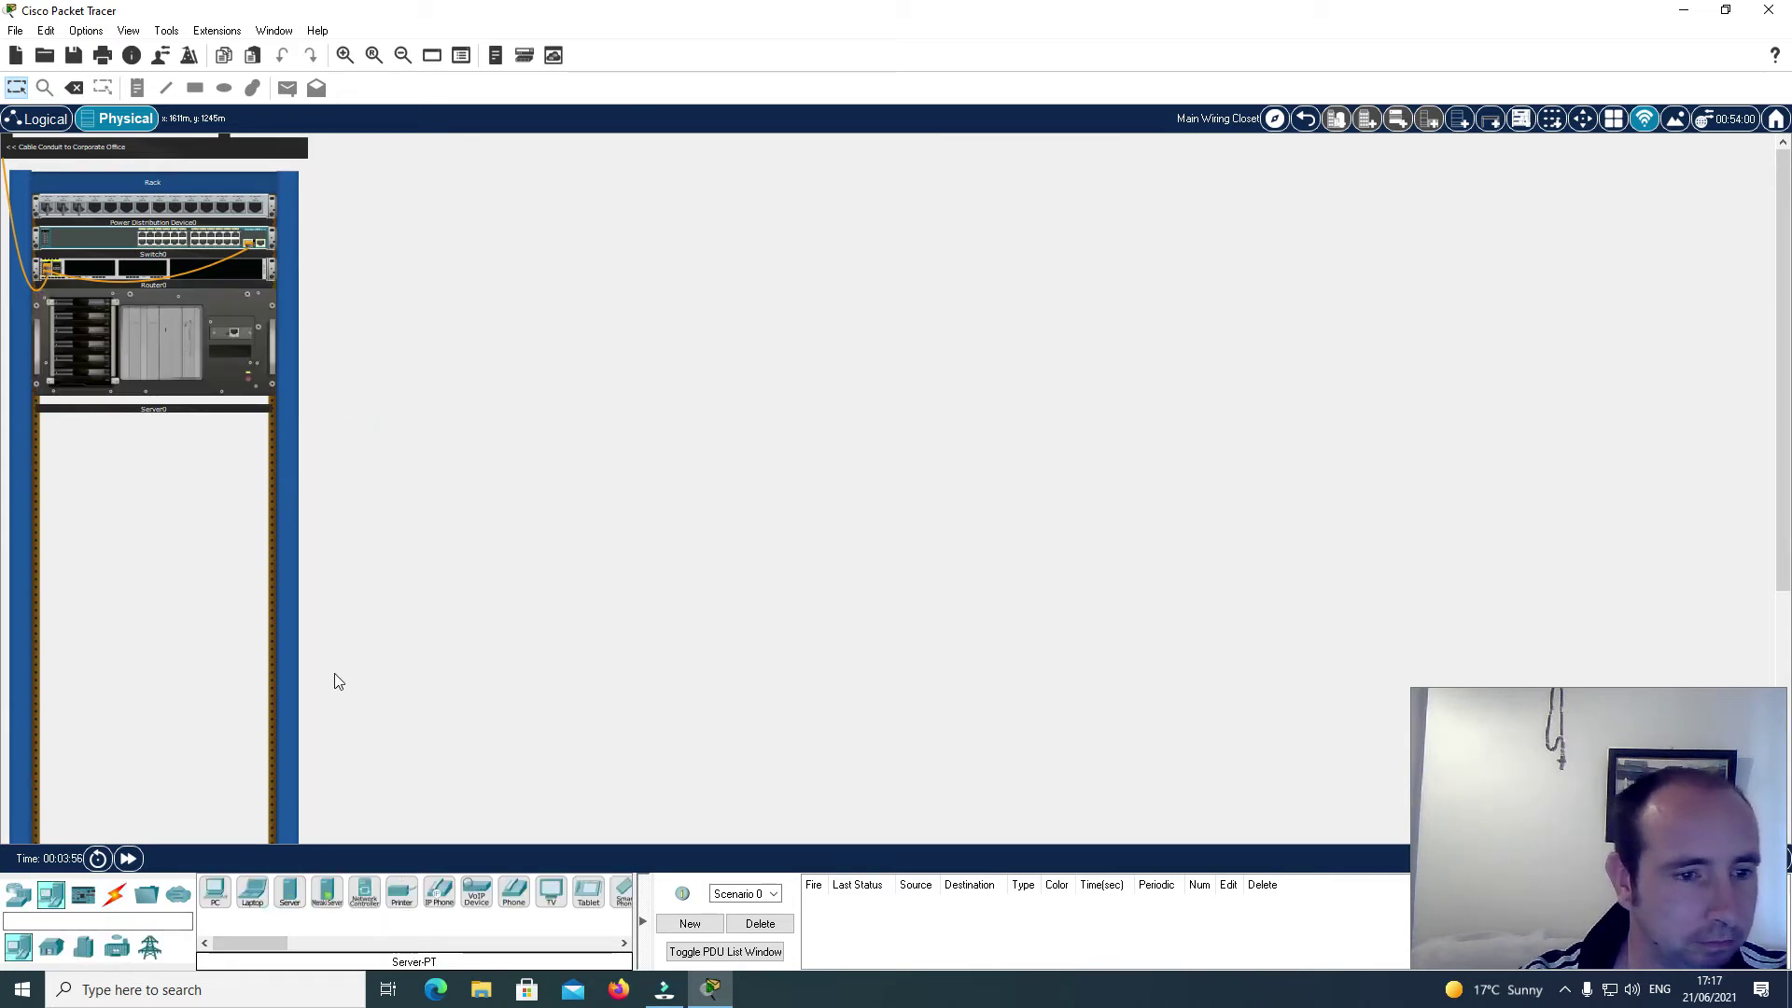
Step: Place two PCs side by side on a table in the Main Wiring Closet
left_click(215, 891)
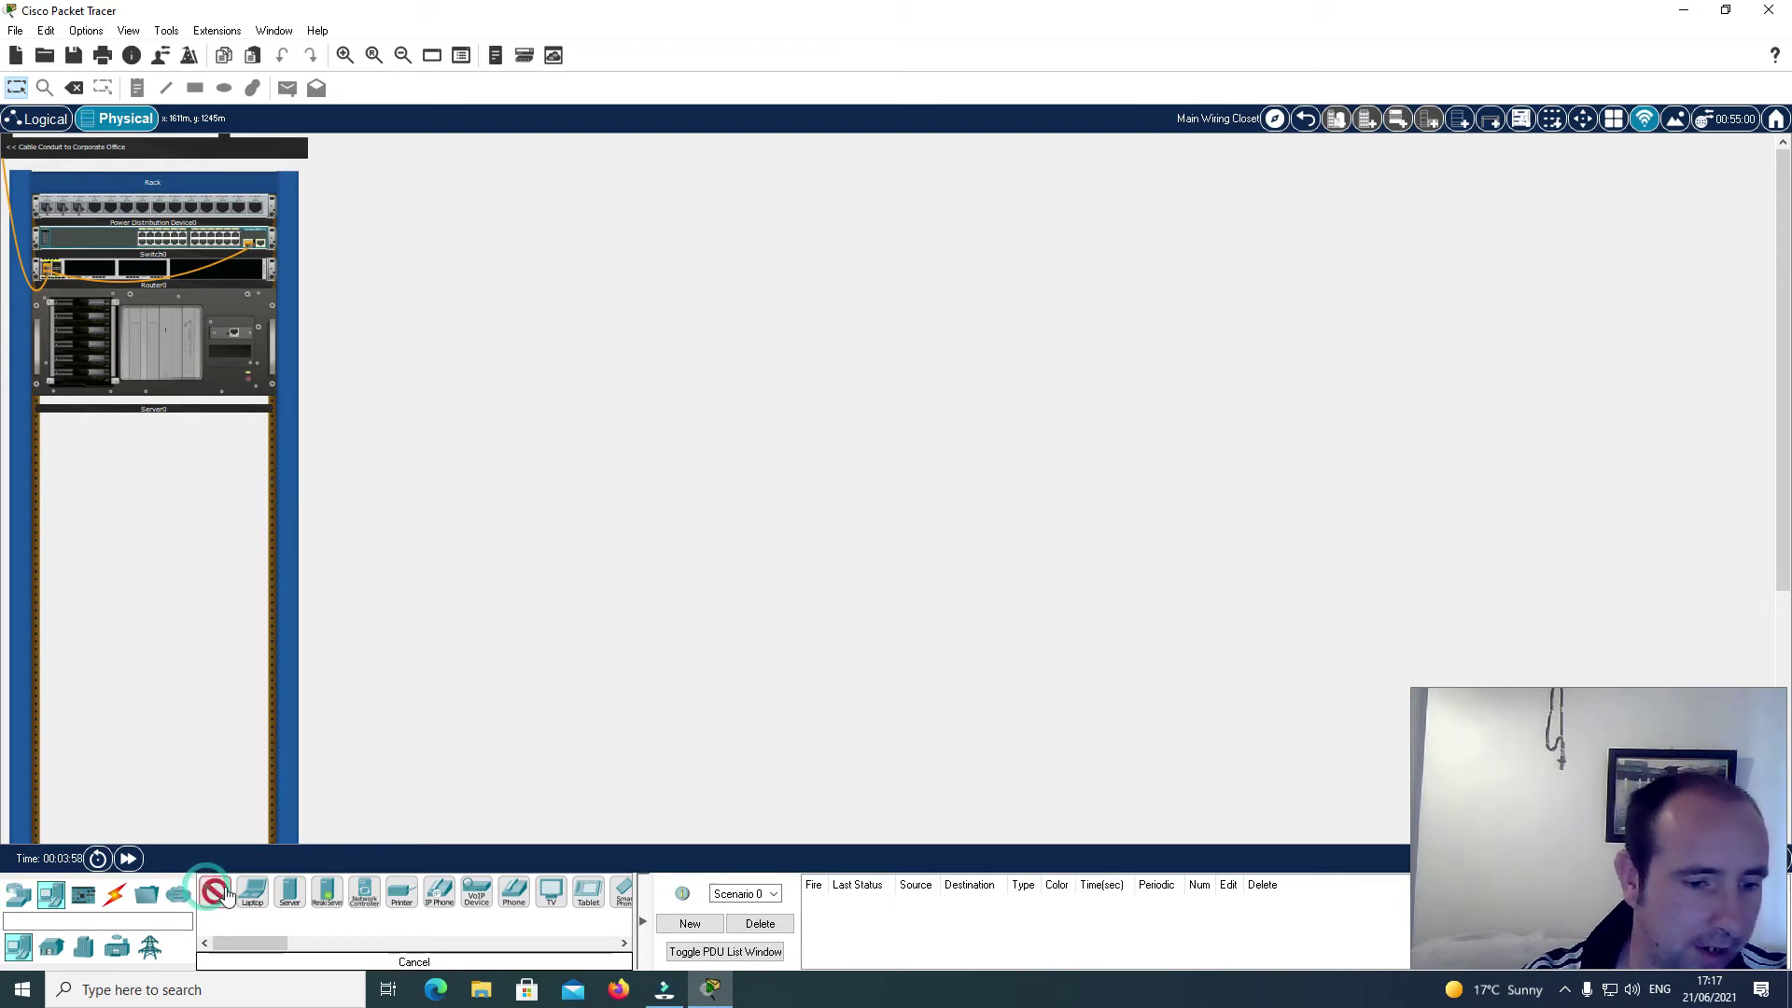
left_click(436, 589)
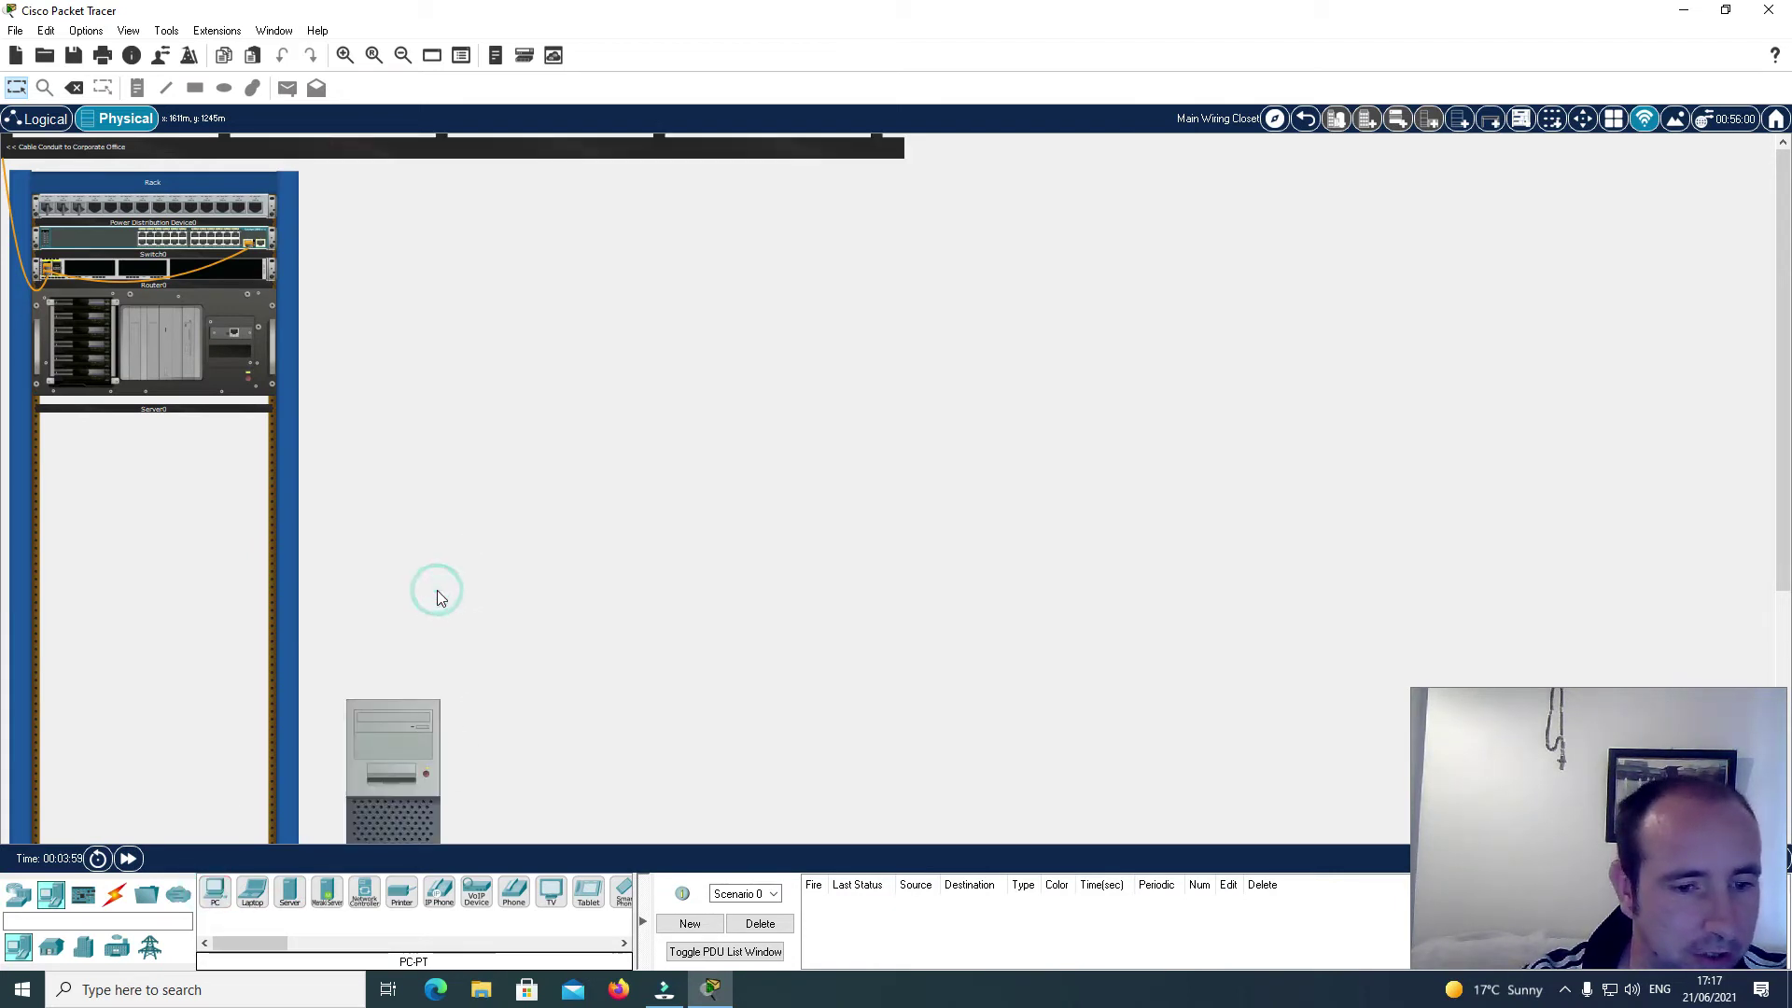
left_click(216, 891)
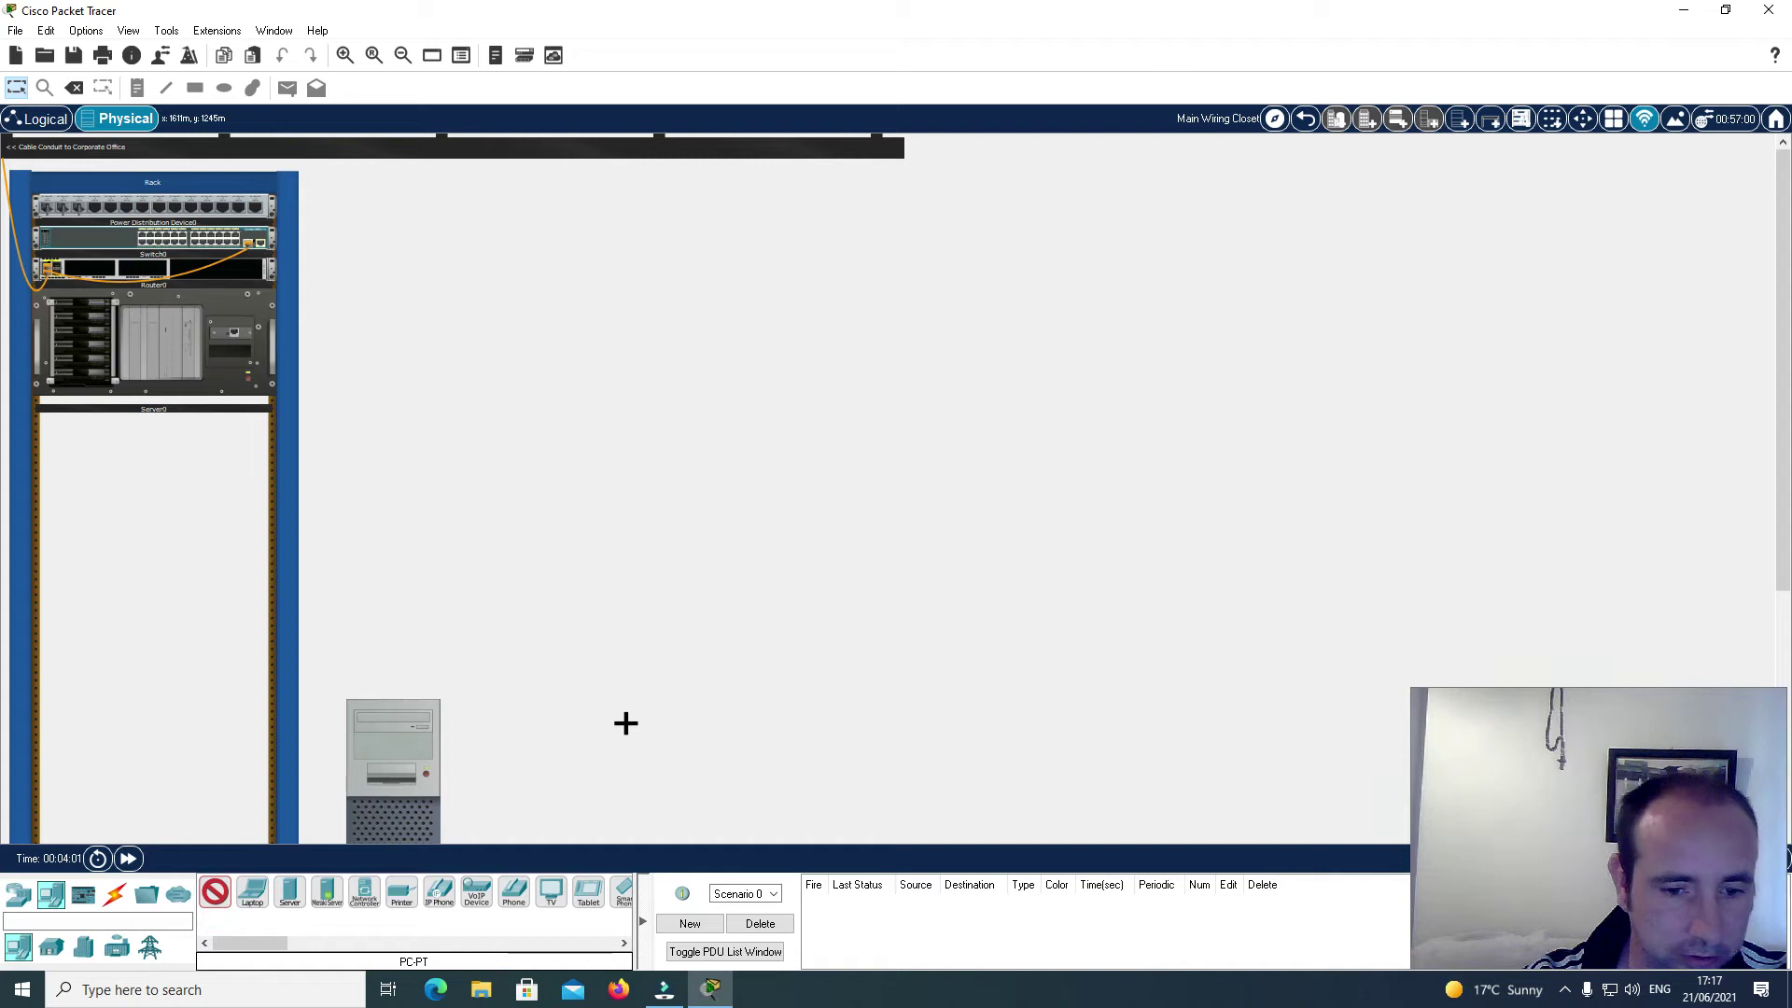
left_click(623, 724)
left_click(214, 893)
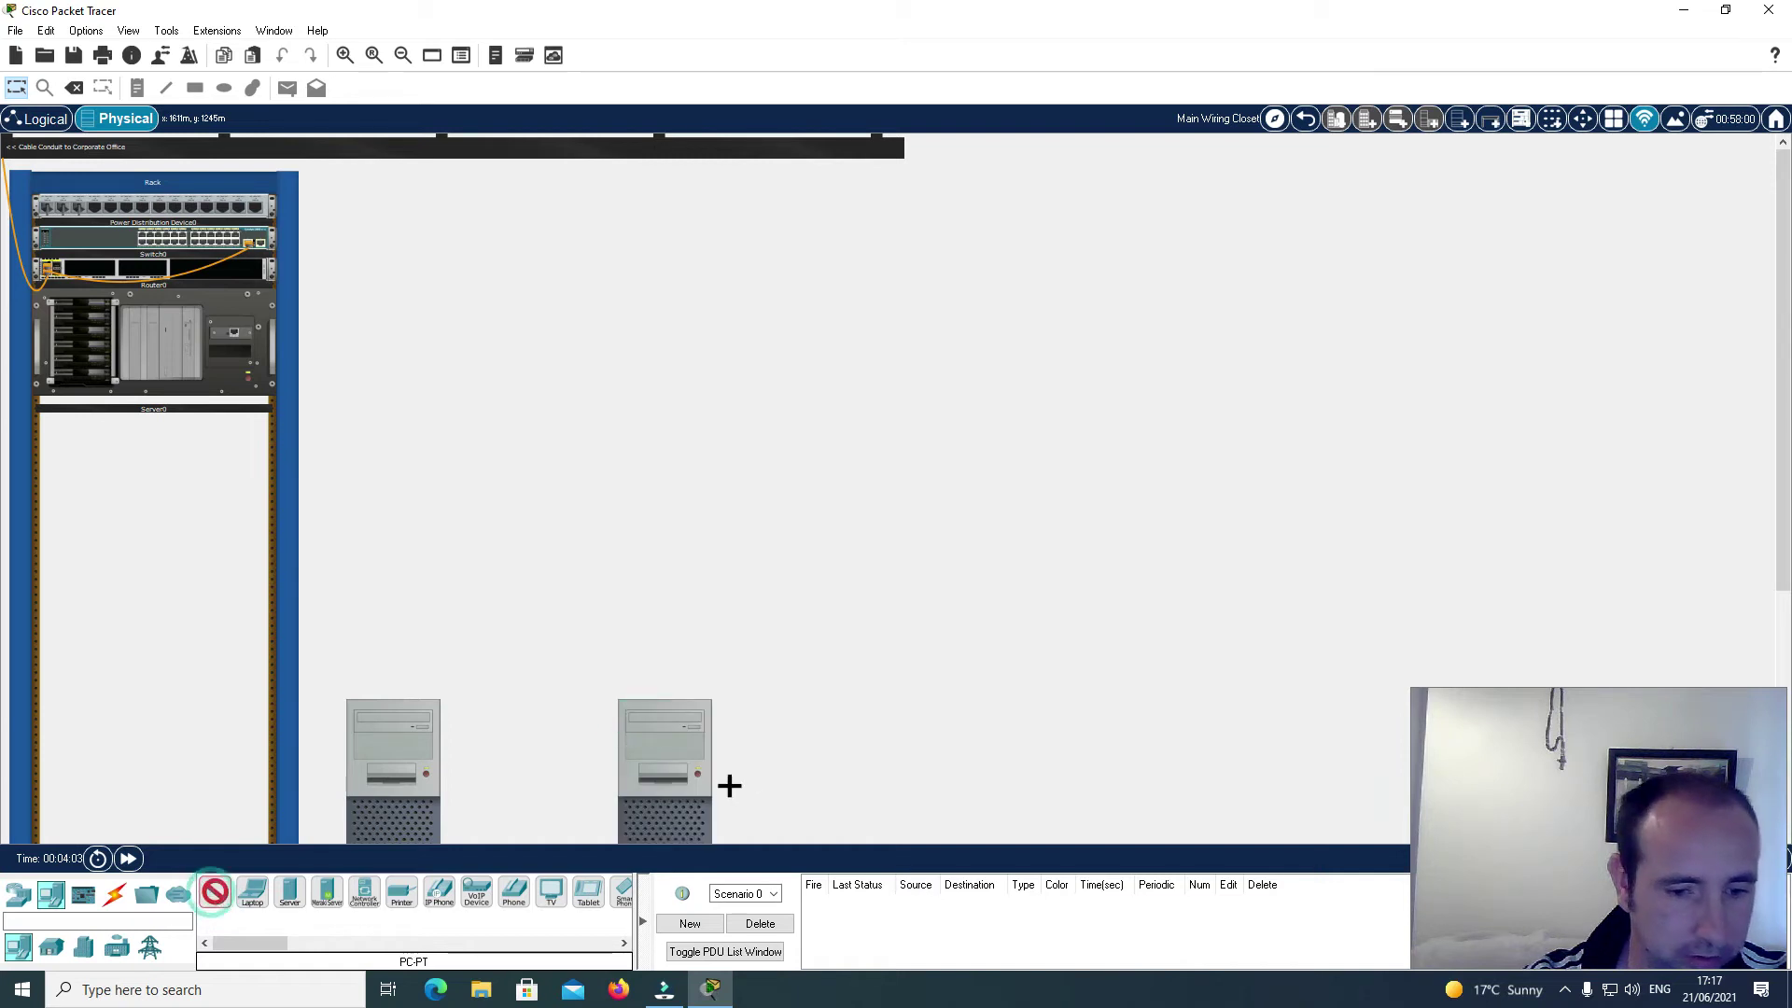
left_click(808, 738)
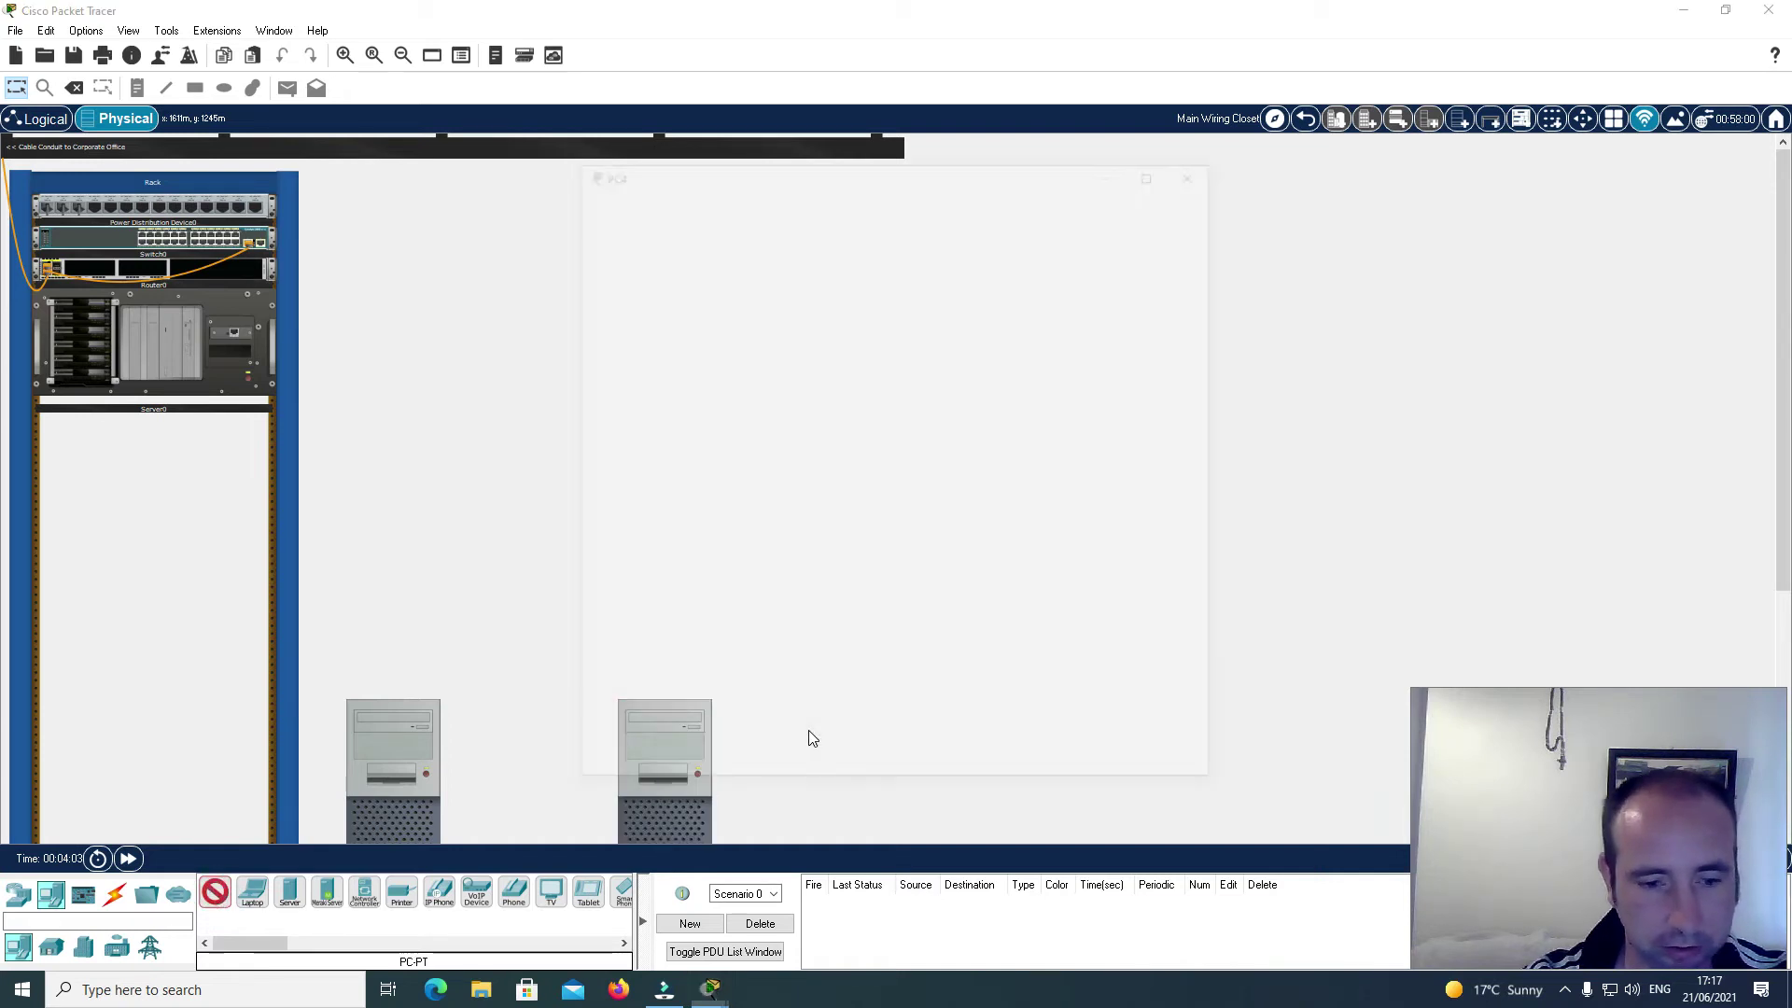
scroll(1074, 407, "down", 3)
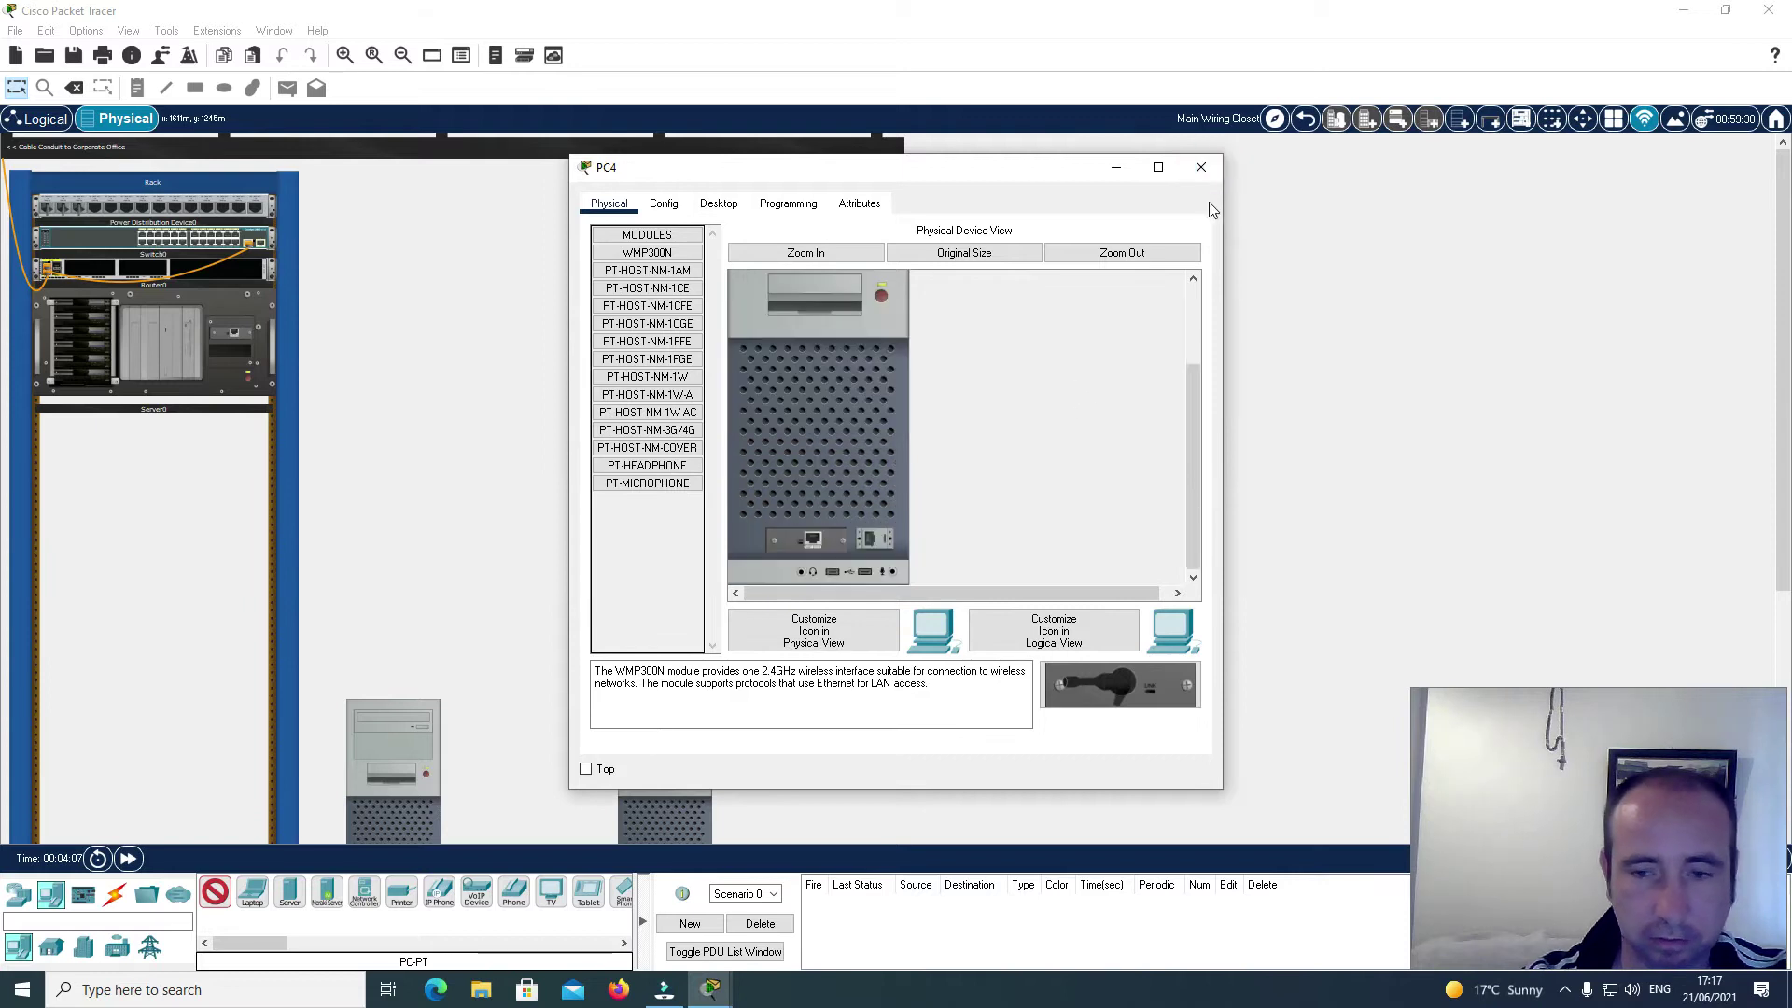
left_click(1202, 167)
scroll(1033, 449, "down", 3)
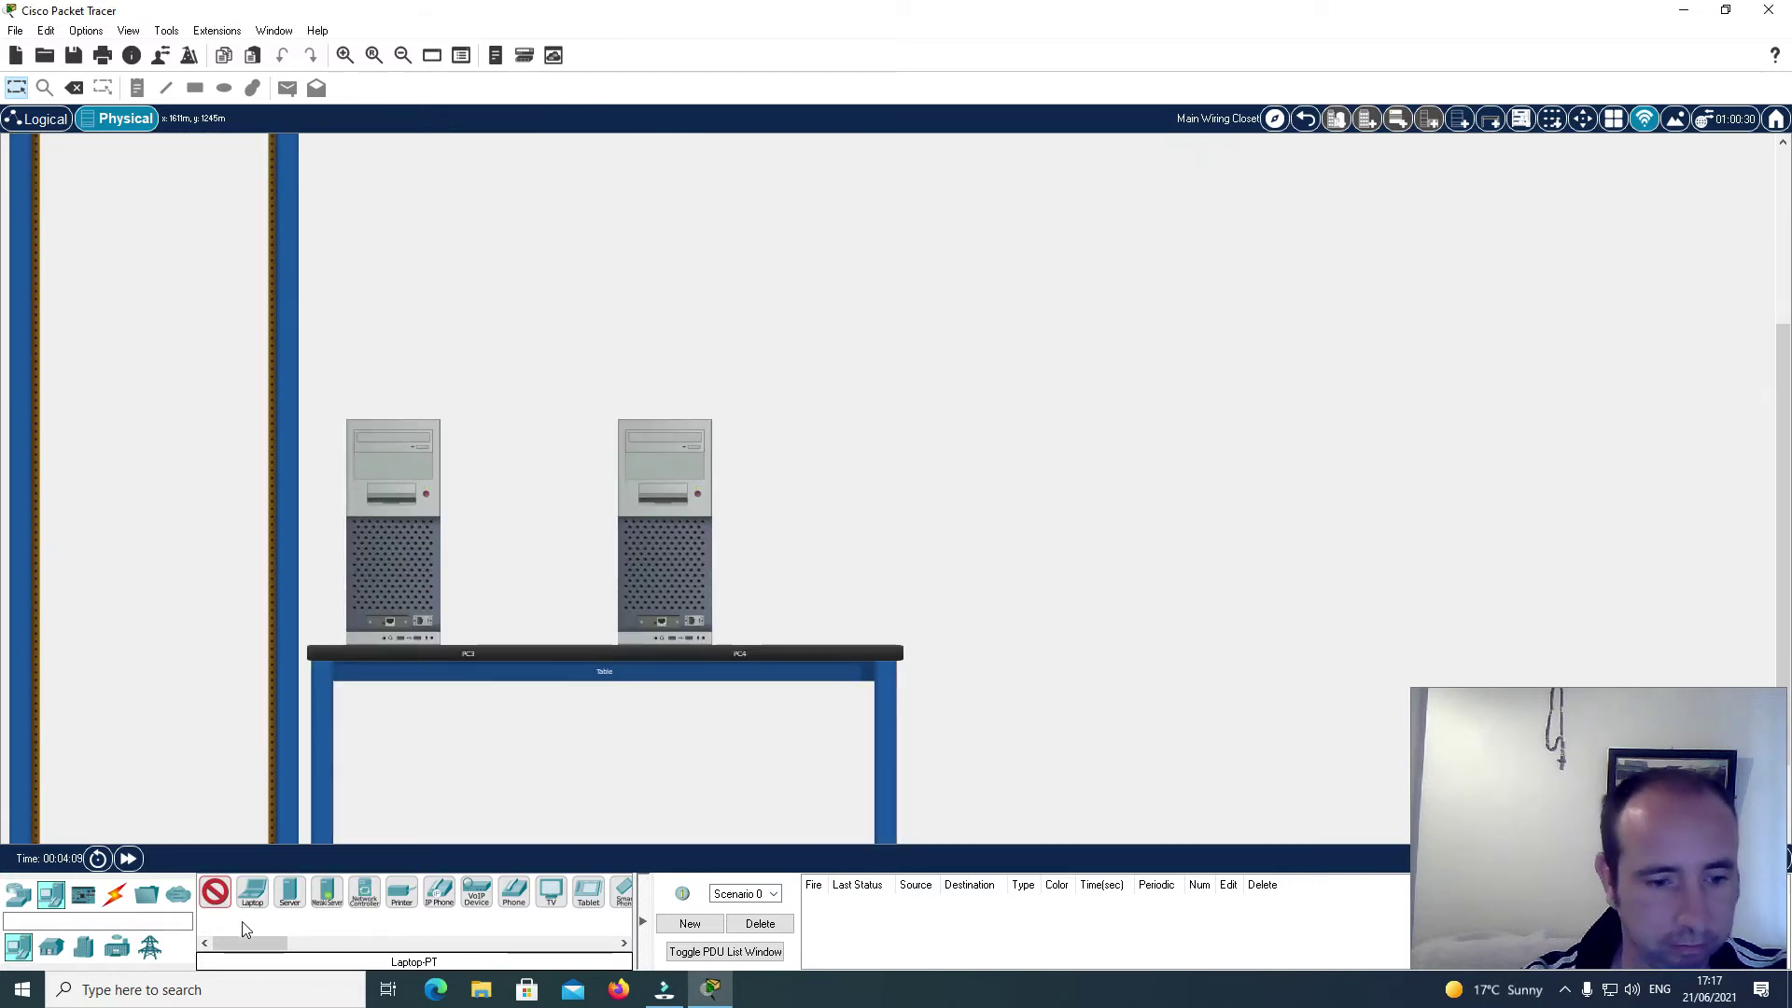
left_click(220, 898)
left_click(212, 896)
left_click(837, 469)
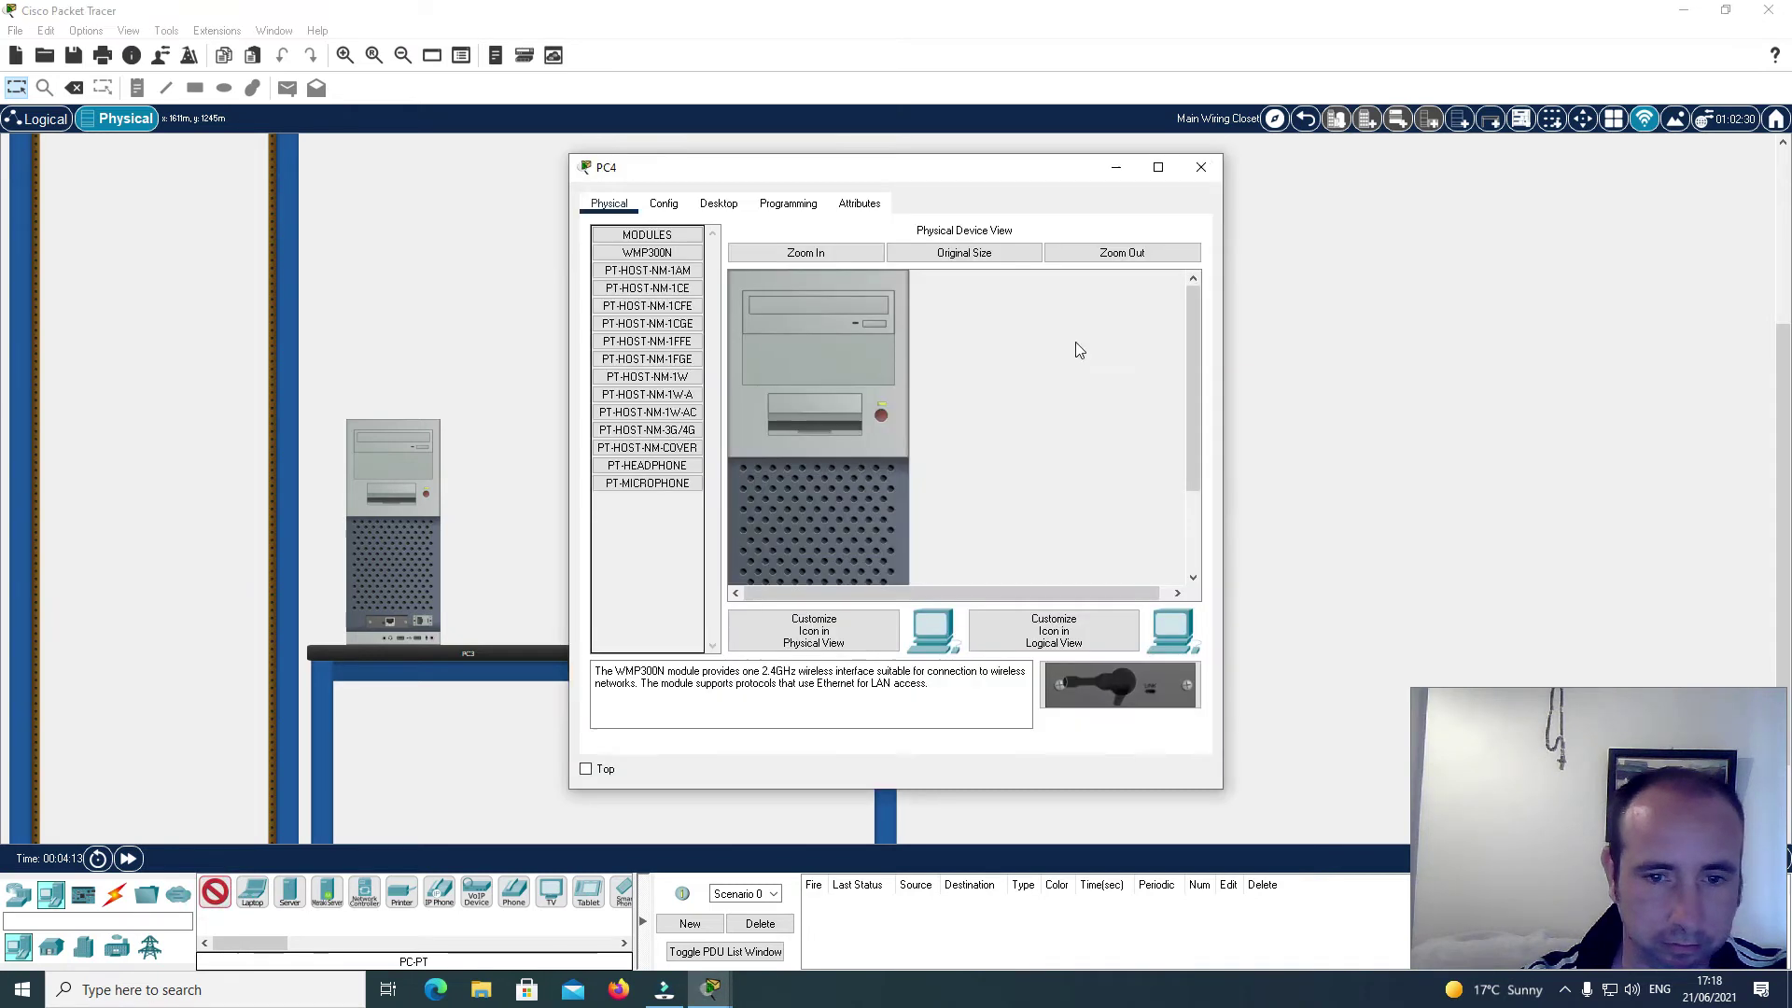
left_click(1201, 167)
key("Escape")
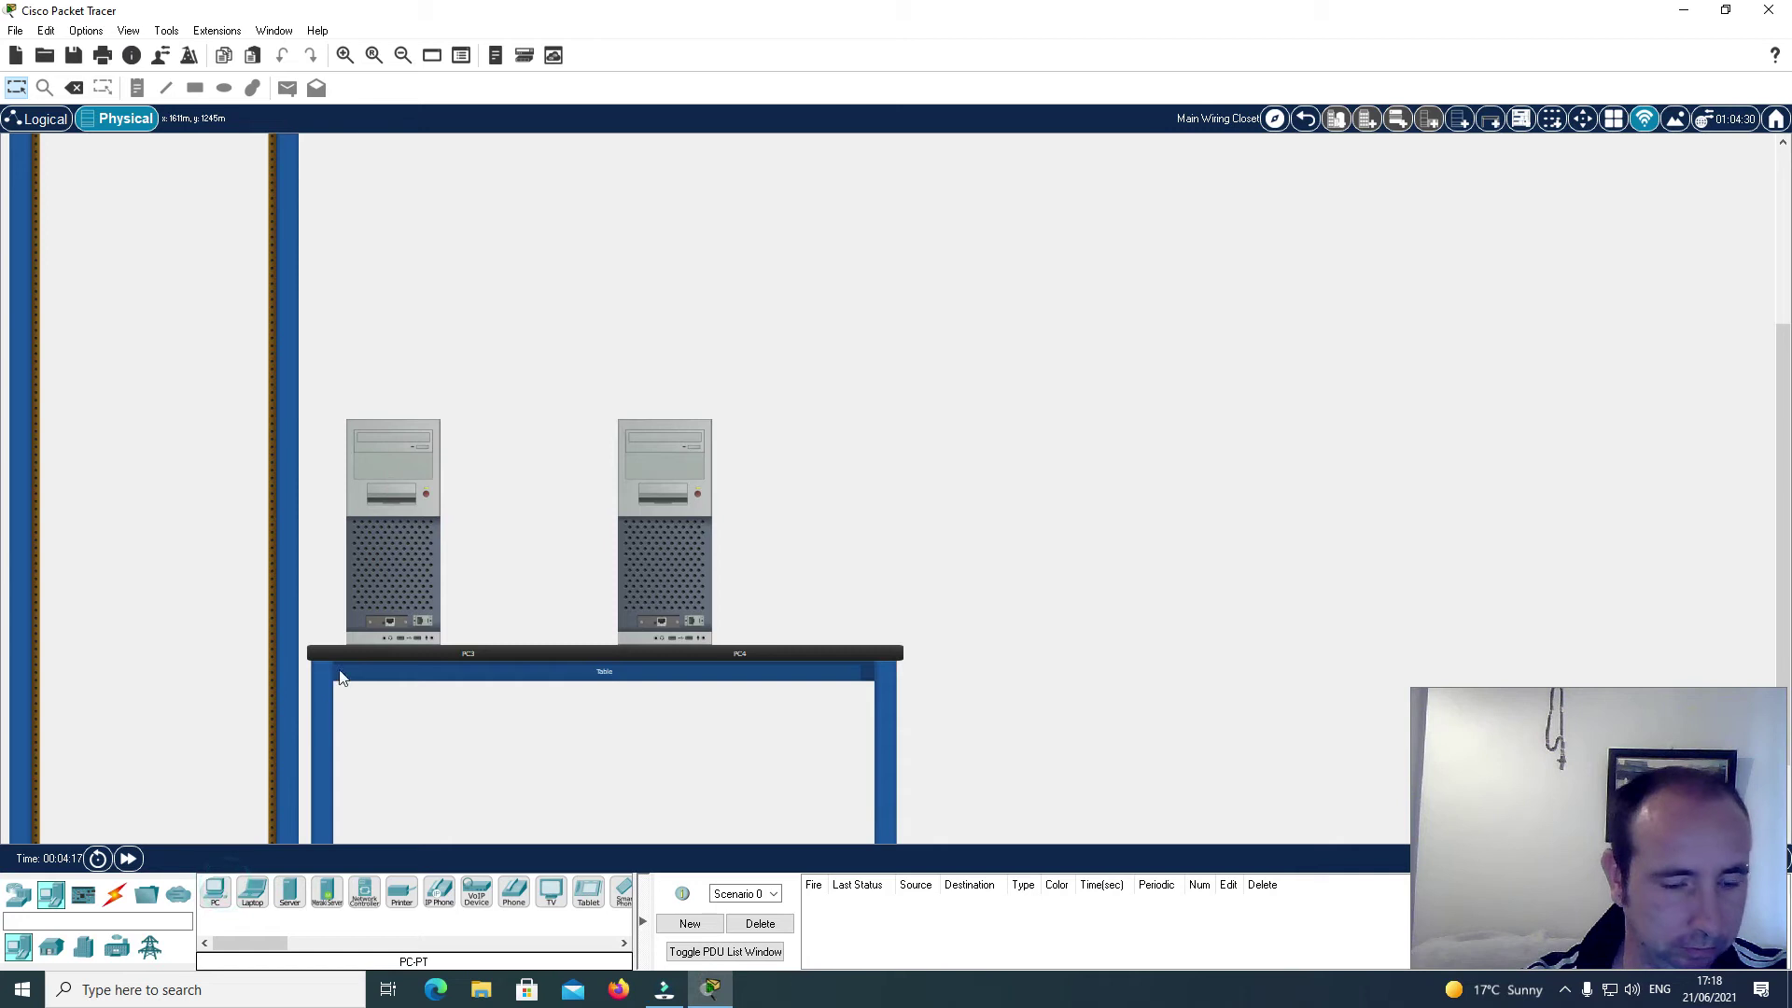
Step: Add a third PC to the Main Wiring Closet table, stacked on top of PC3
left_click(215, 893)
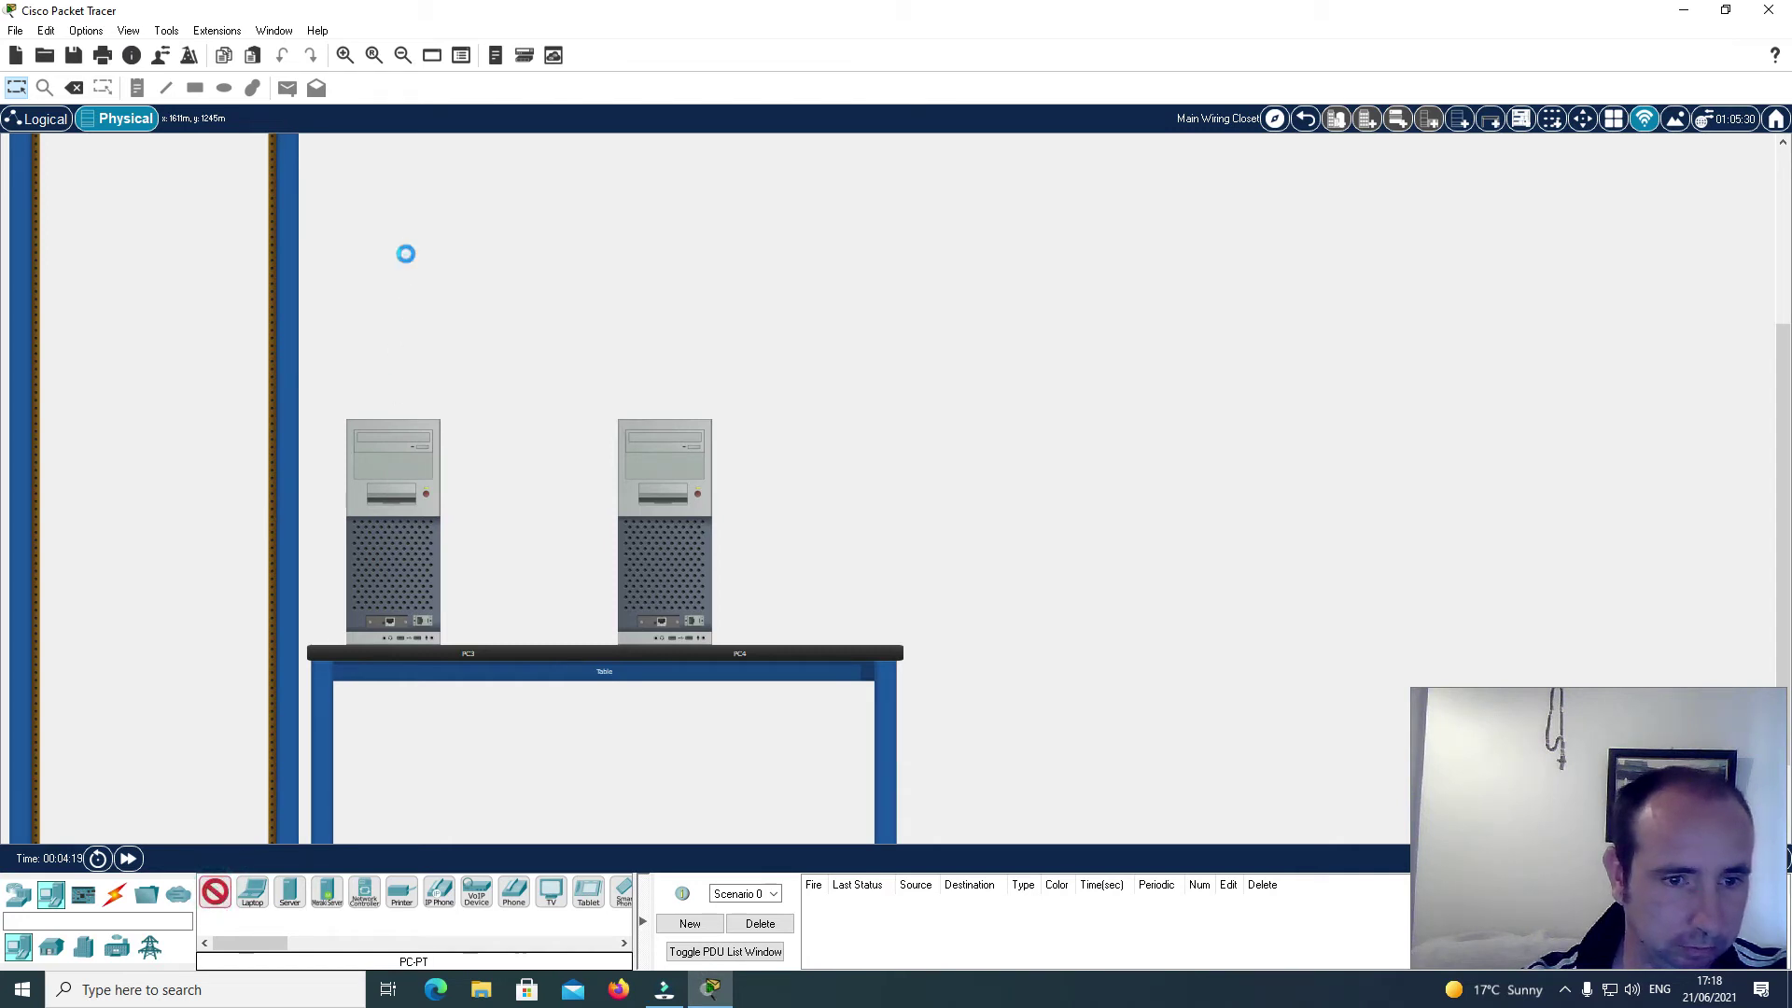
scroll(563, 332, "up", 3)
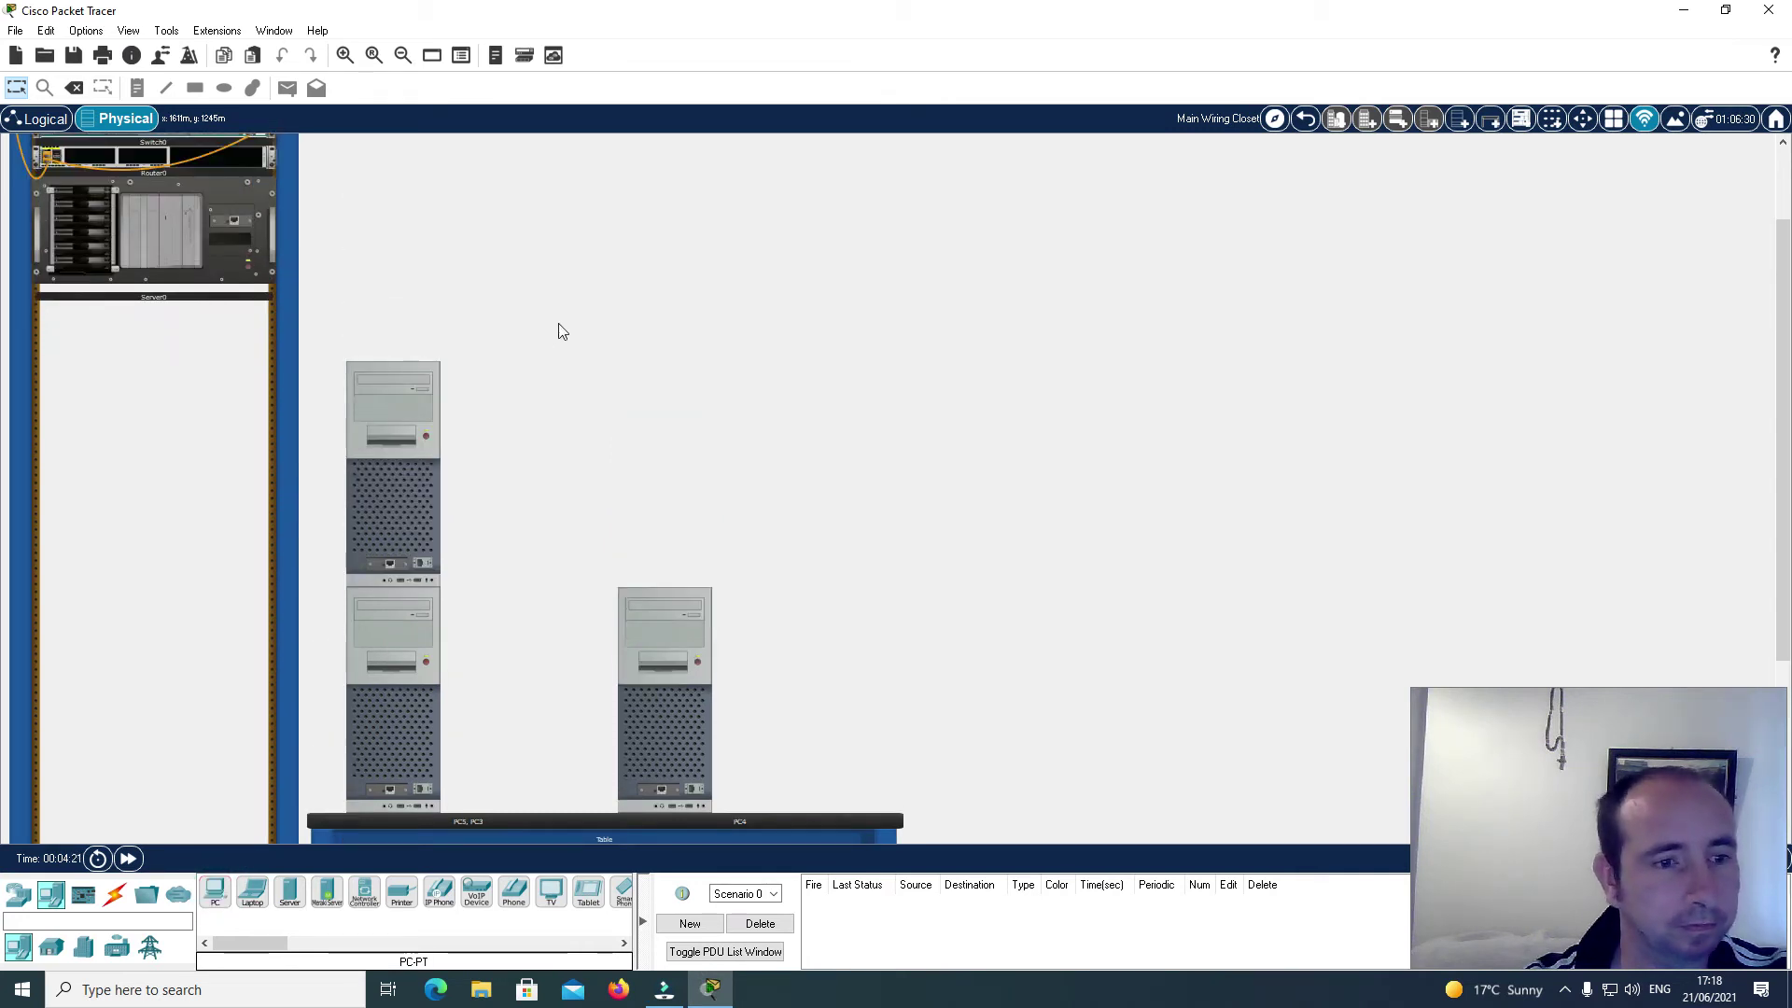
scroll(562, 332, "up", 2)
scroll(561, 332, "down", 1)
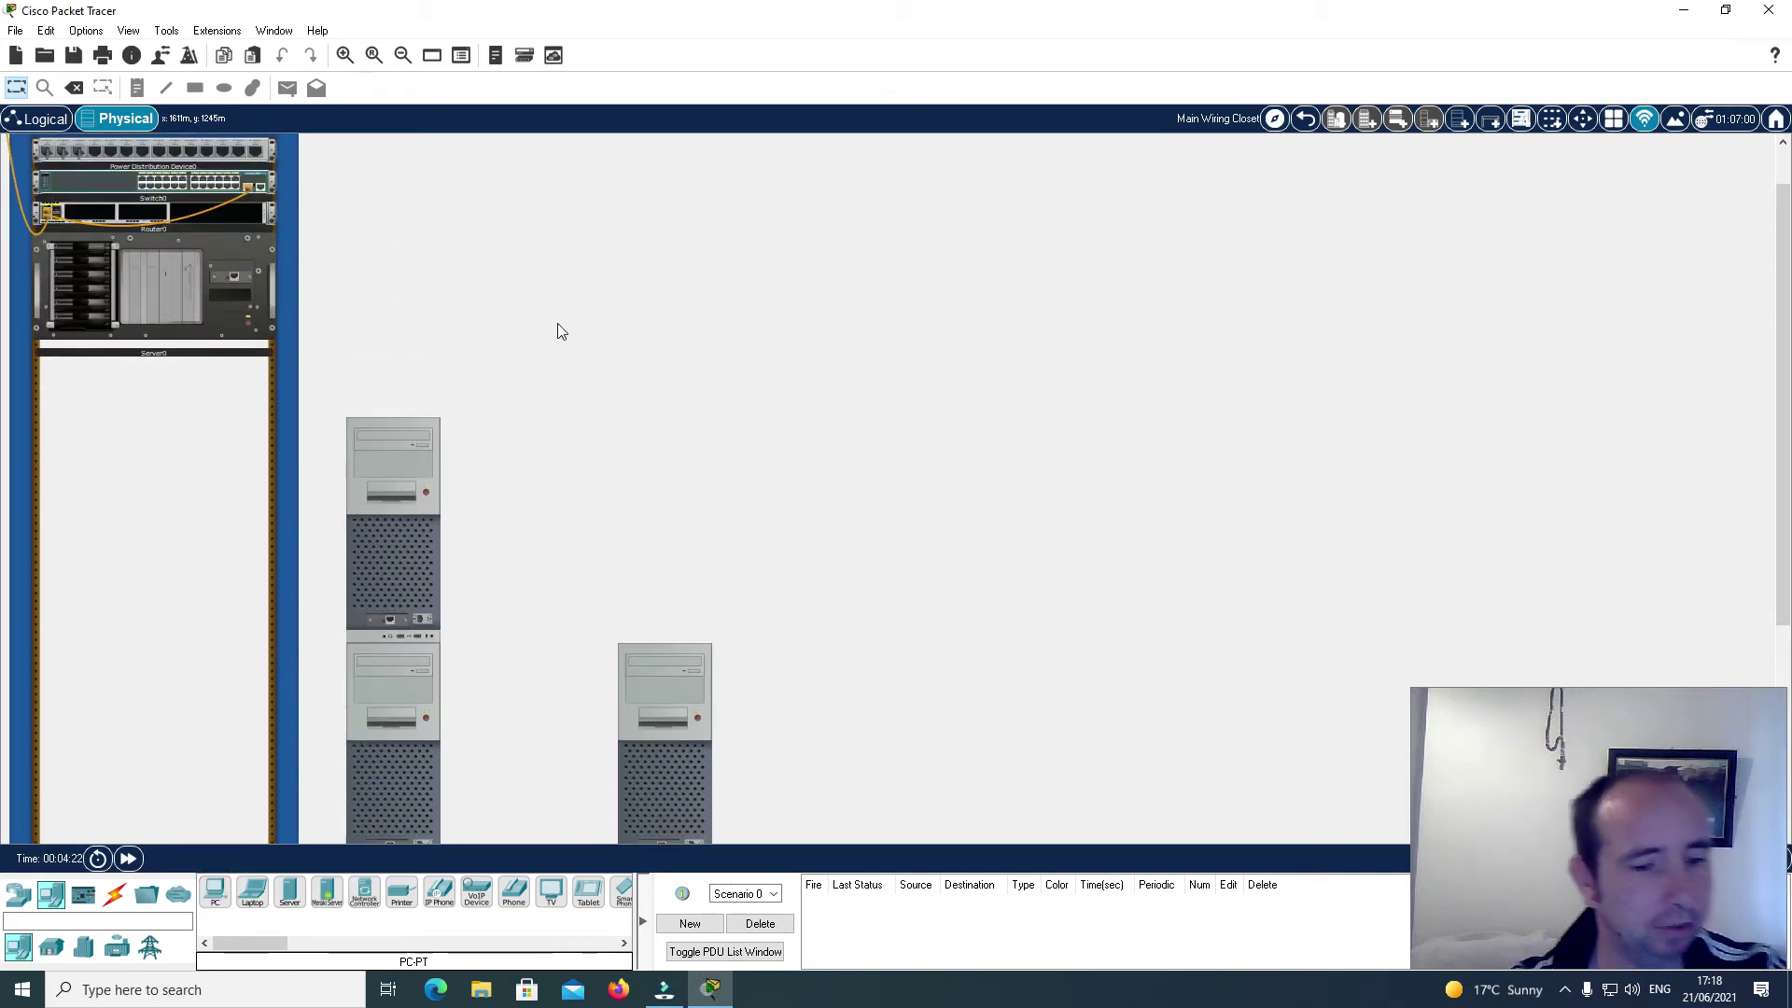
Step: Connect the server in the rack to a FastEthernet port on Switch0 with a copper straight-through cable
left_click(114, 895)
left_click(252, 892)
scroll(297, 747, "up", 1)
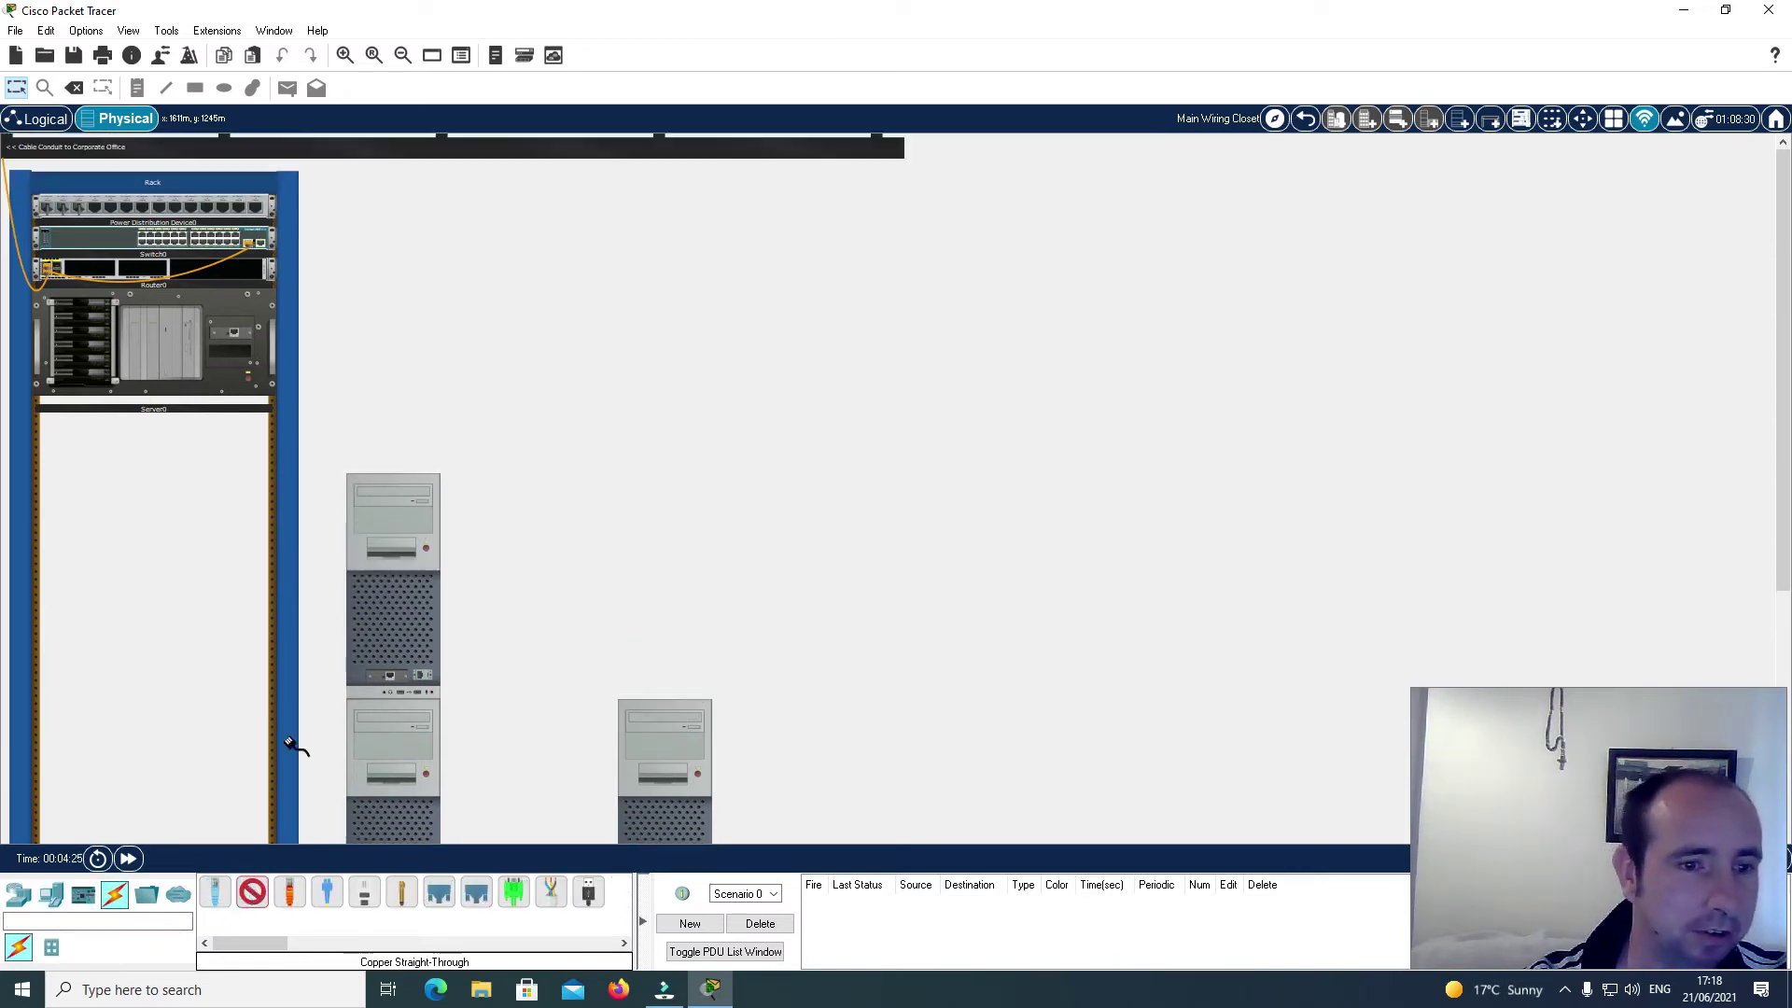
left_click(233, 332)
left_click(237, 241)
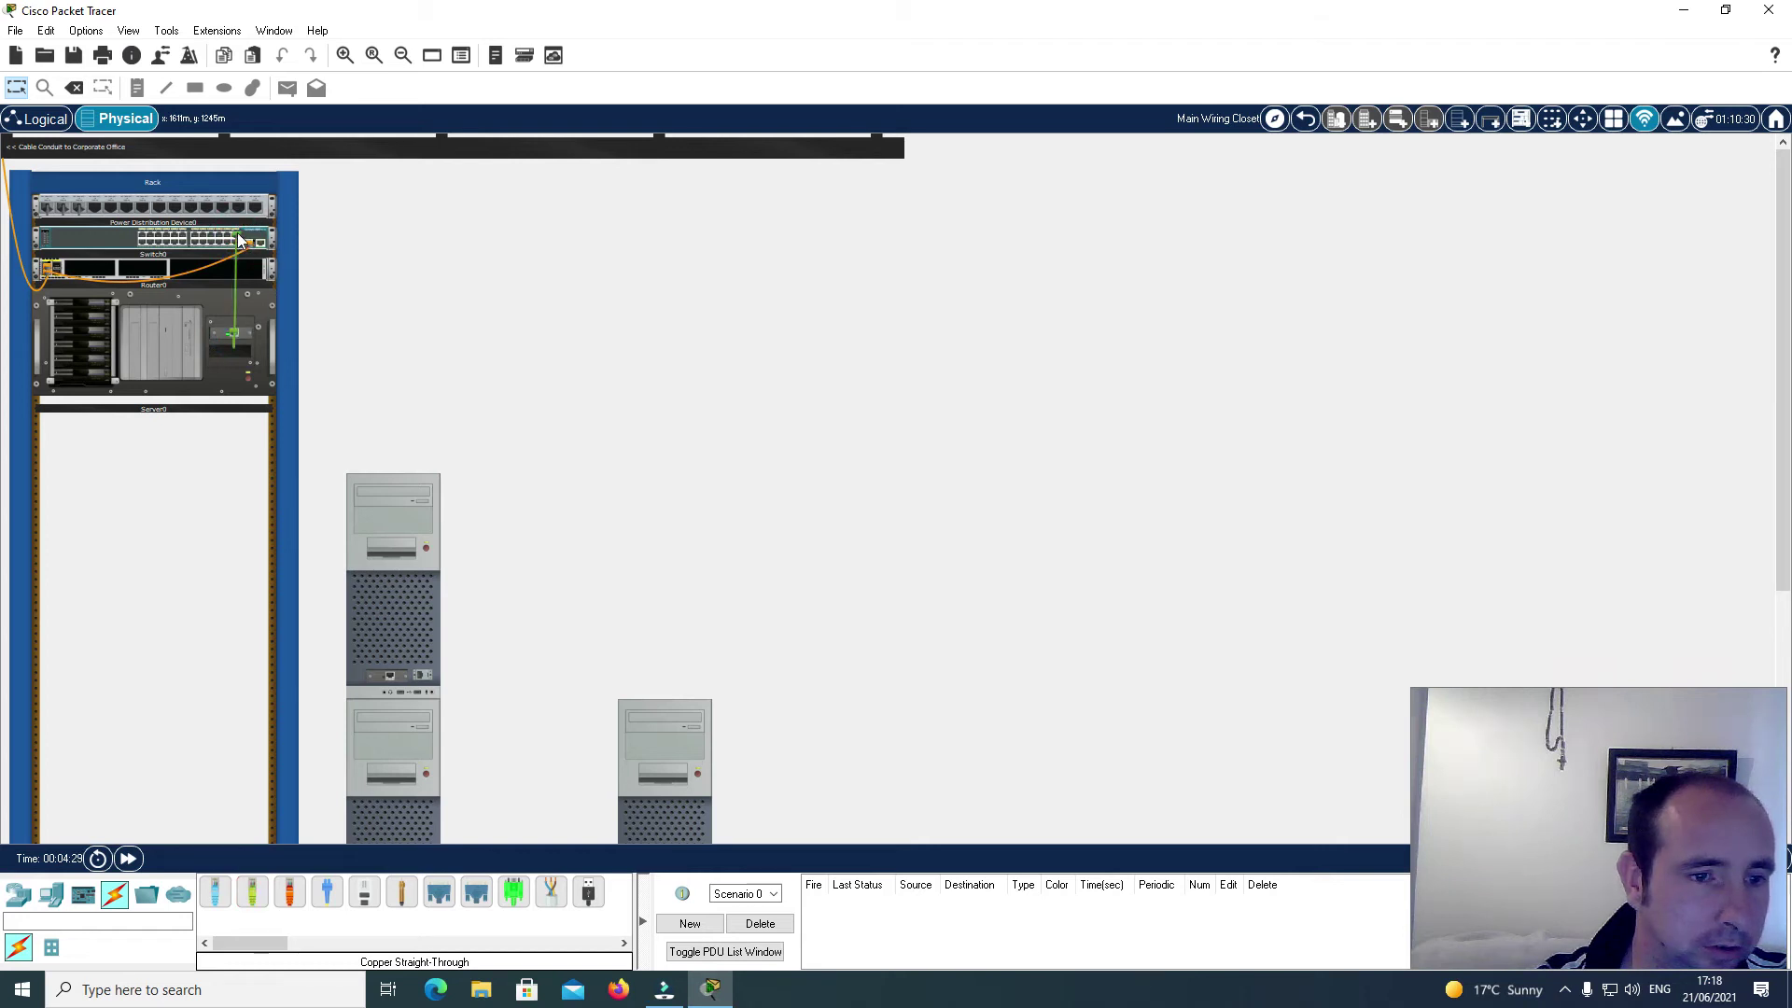
Step: Connect PC3, the lower PC of the stack, to a free FastEthernet port on Switch0 with a copper straight-through cable
left_click(344, 55)
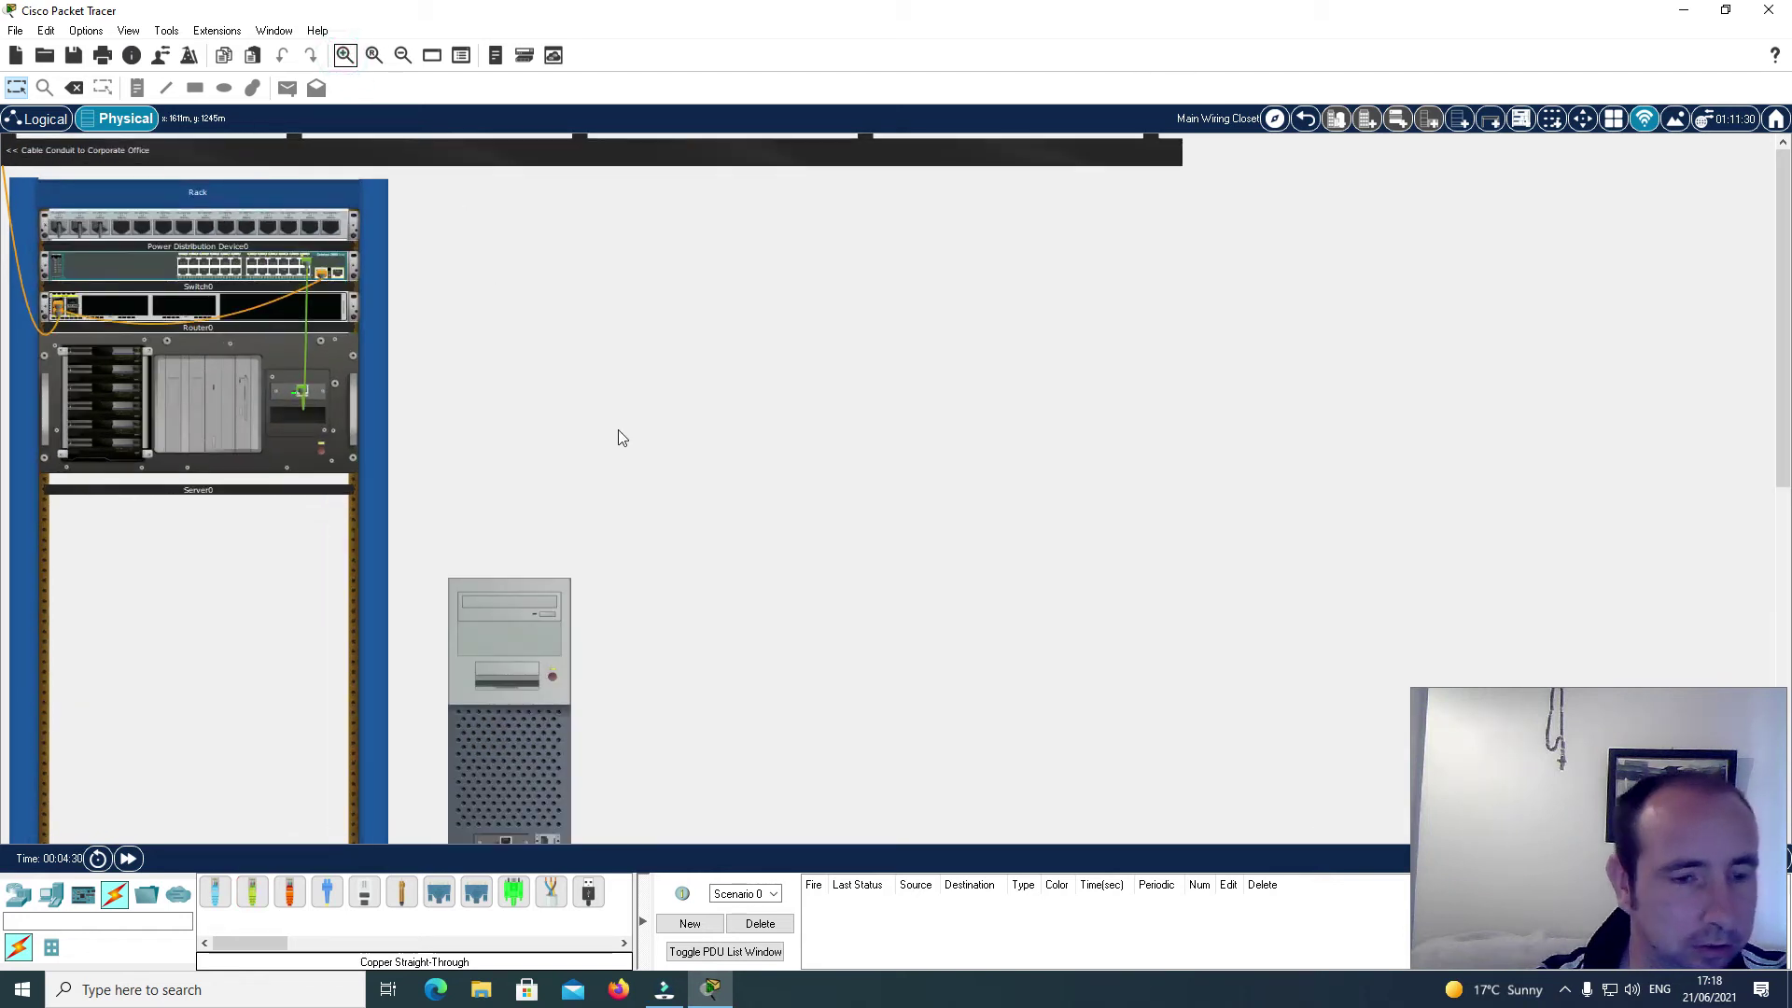
scroll(585, 389, "down", 5)
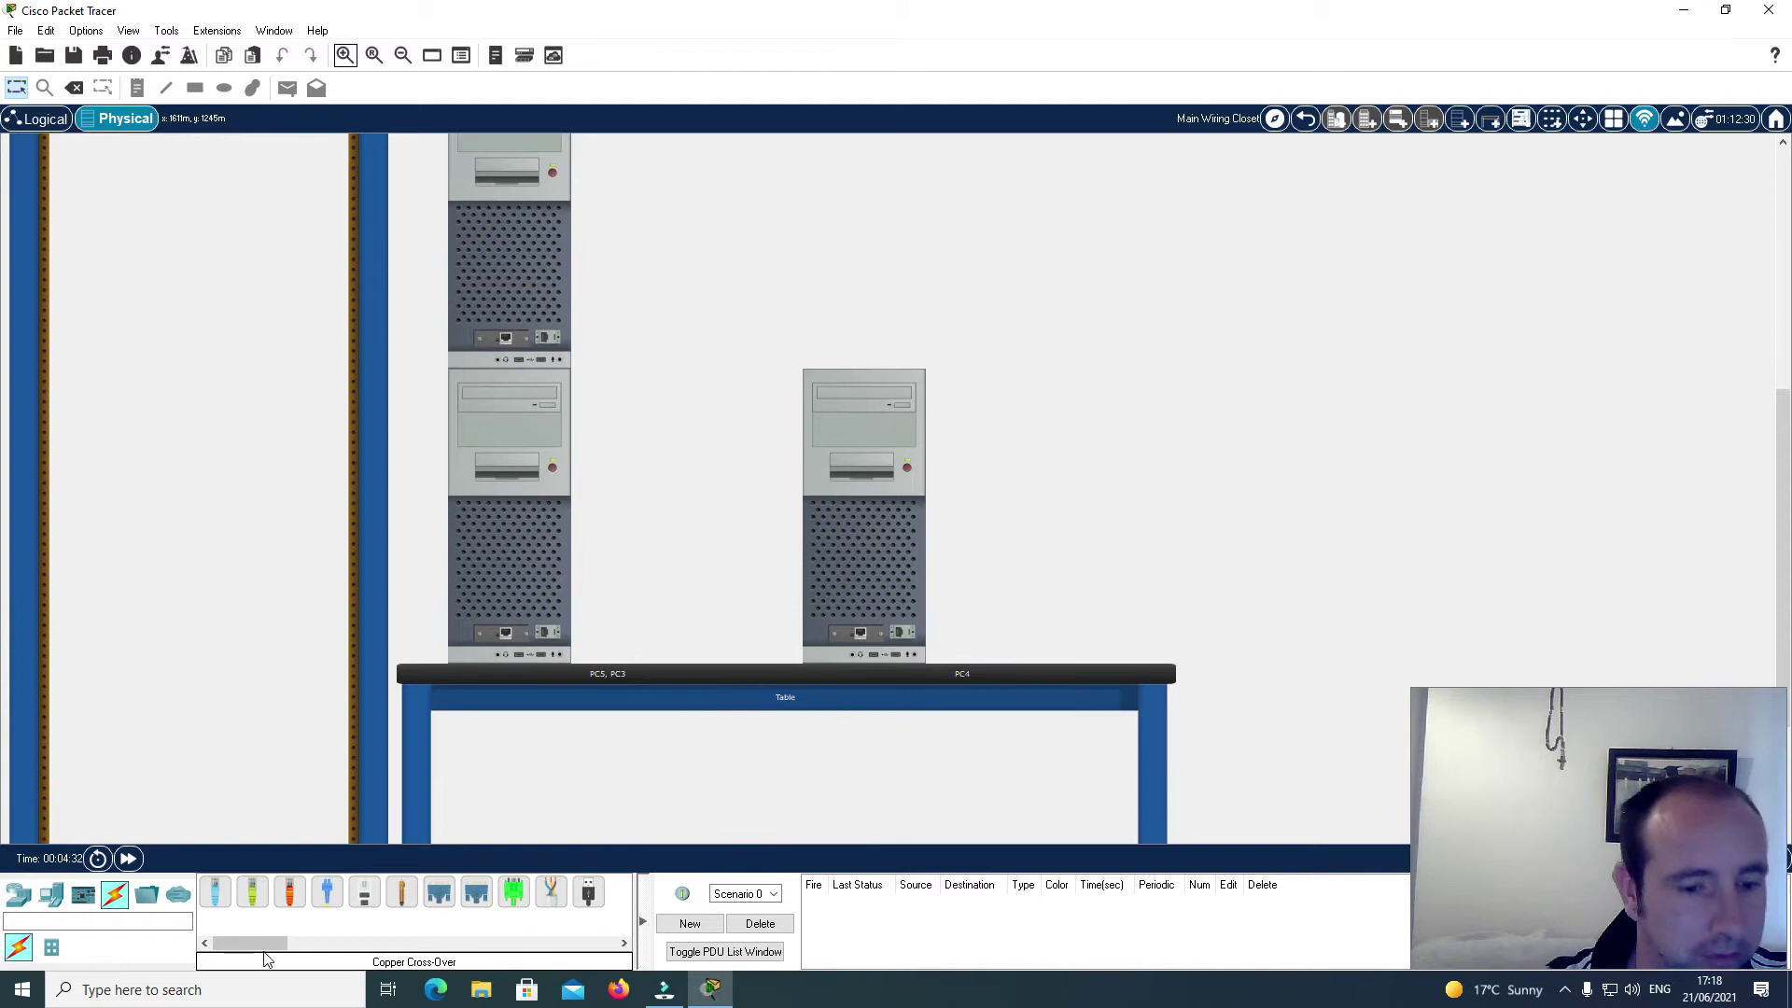
left_click(251, 903)
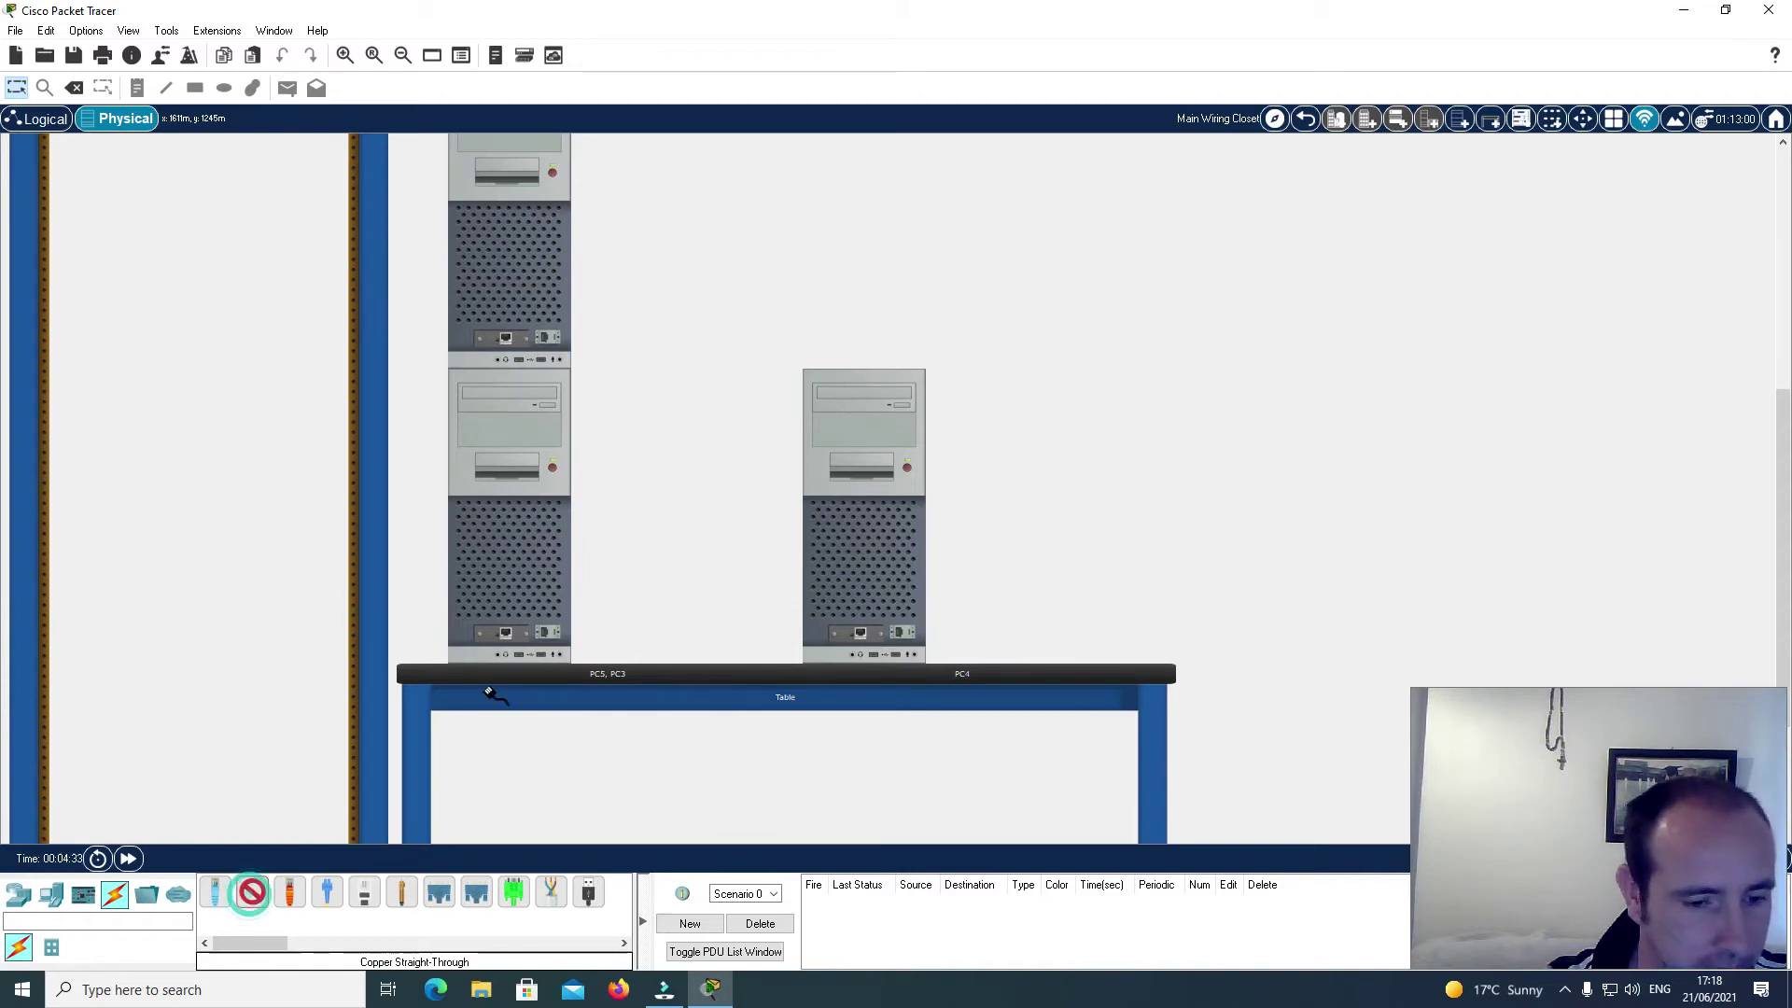
left_click(505, 635)
scroll(439, 467, "up", 5)
scroll(392, 217, "up", 2)
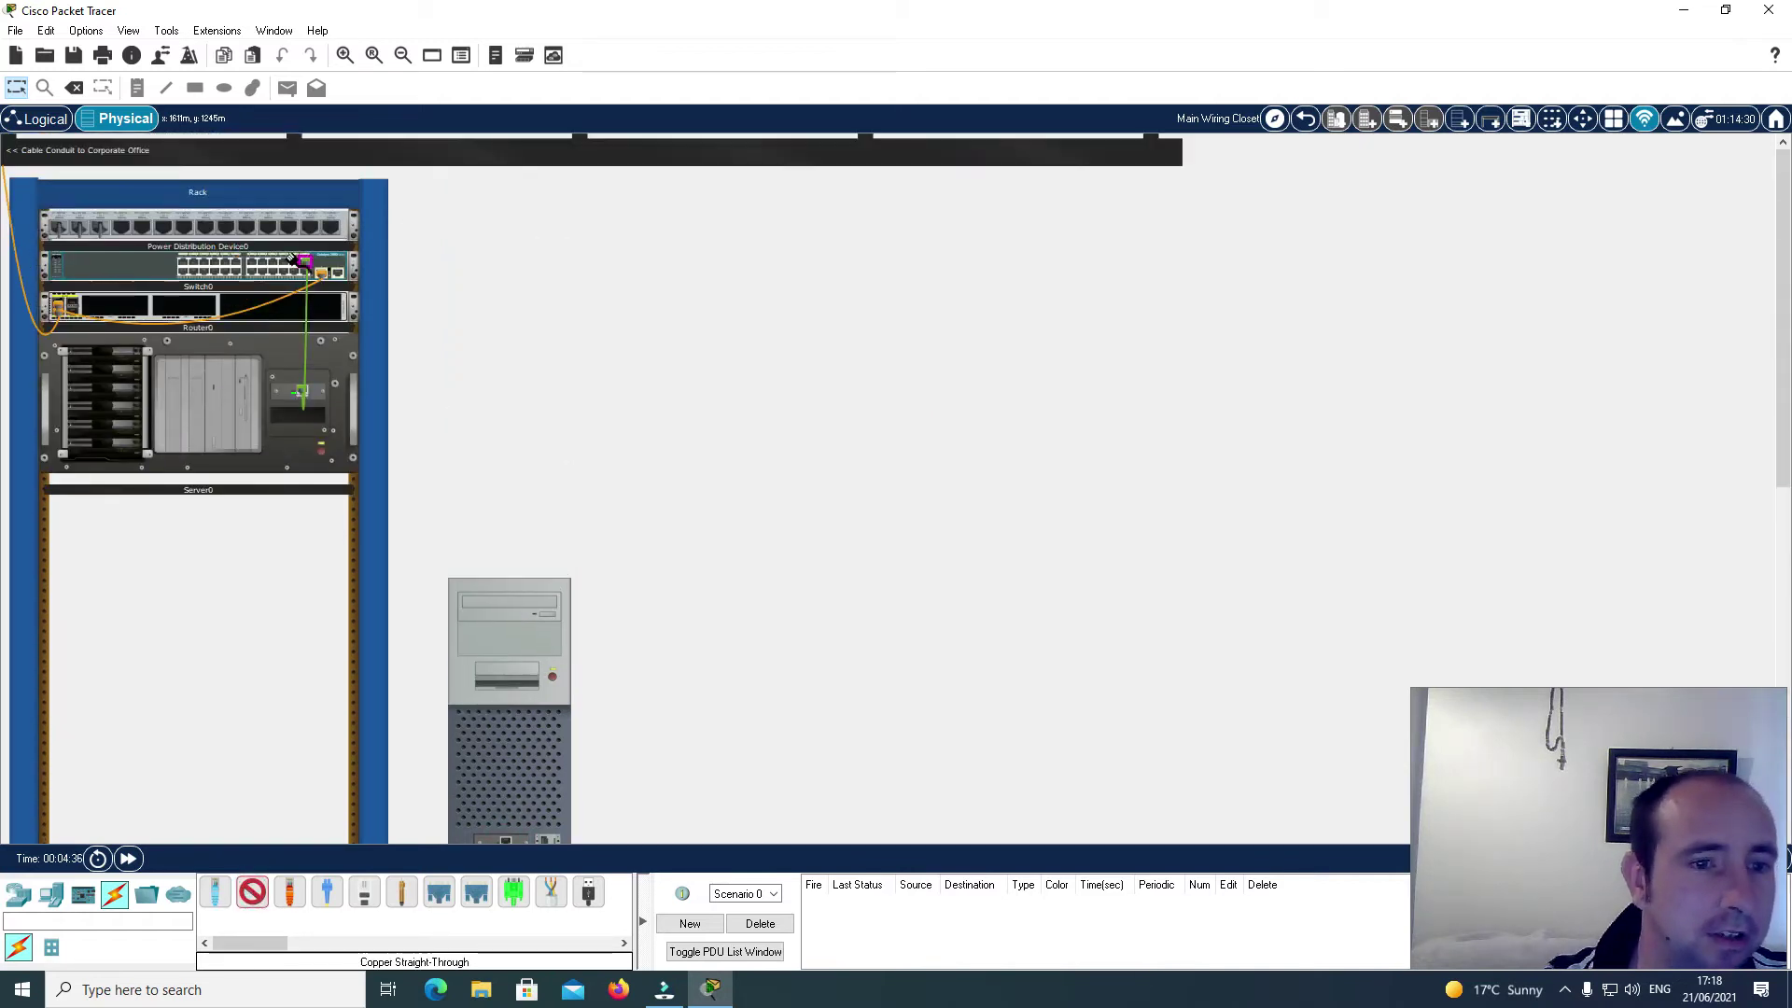
left_click(295, 265)
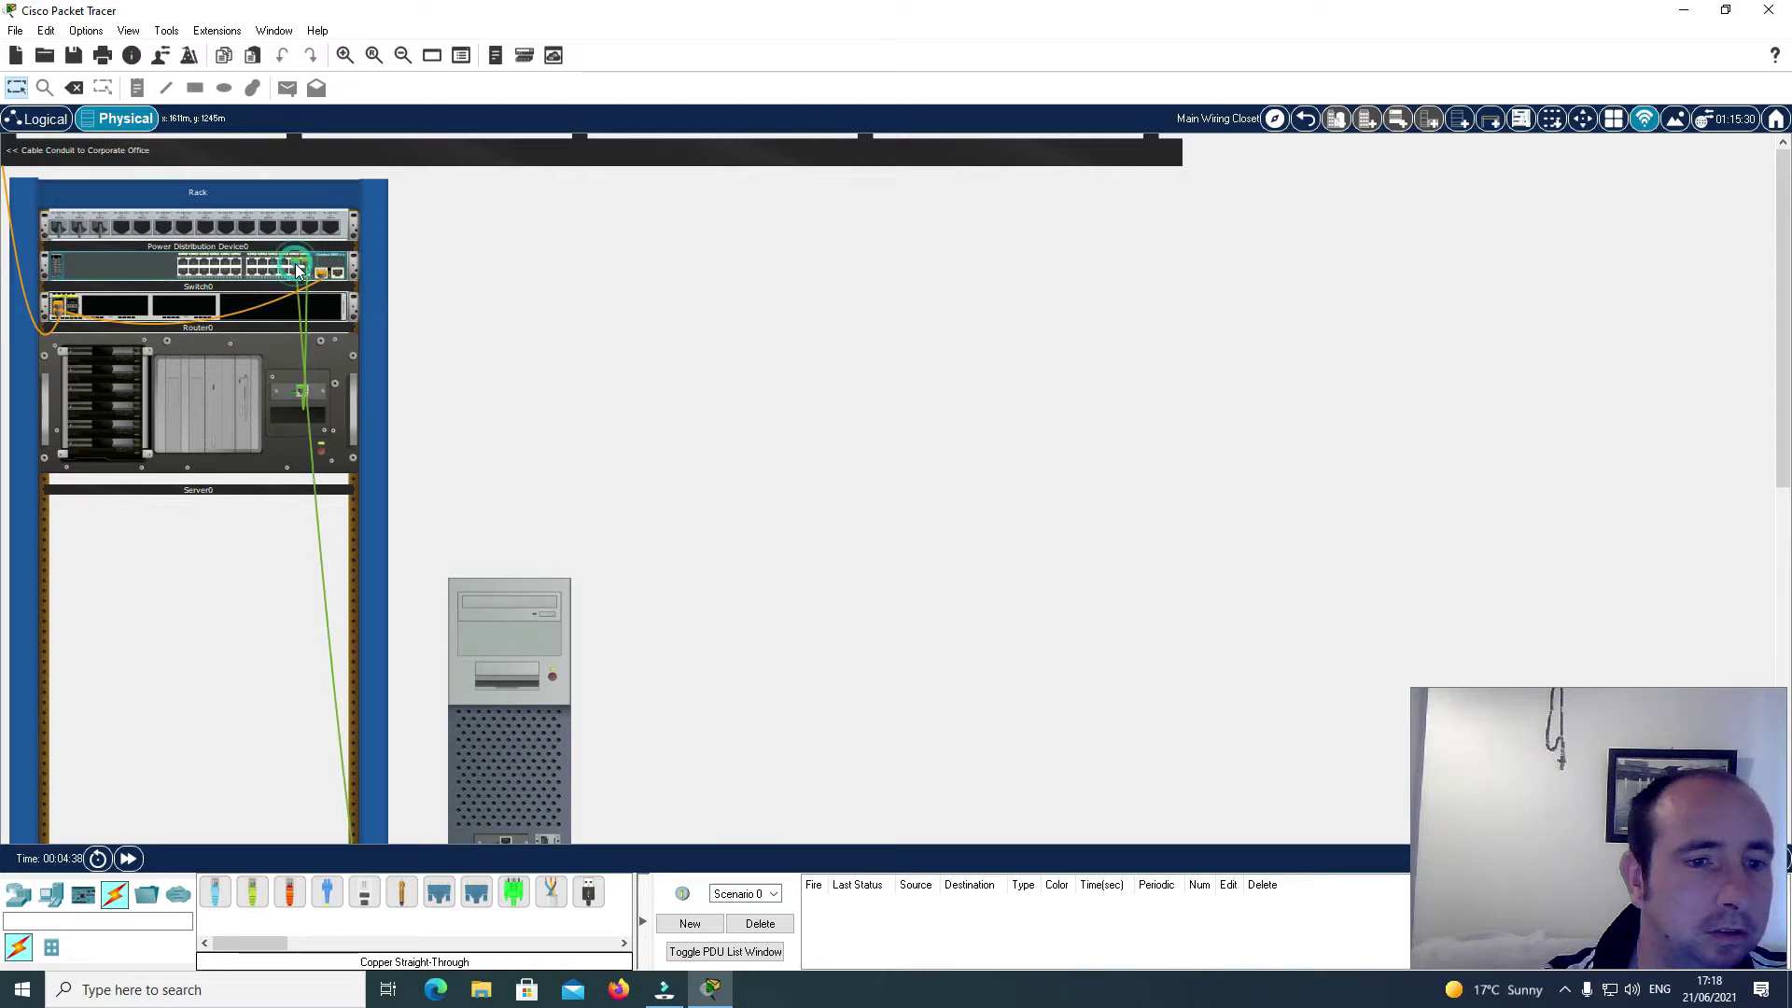
Step: Connect PC4's FastEthernet0 port to a free FastEthernet port on Switch0 with a copper straight-through cable
scroll(495, 364, "down", 5)
left_click(252, 891)
left_click(860, 577)
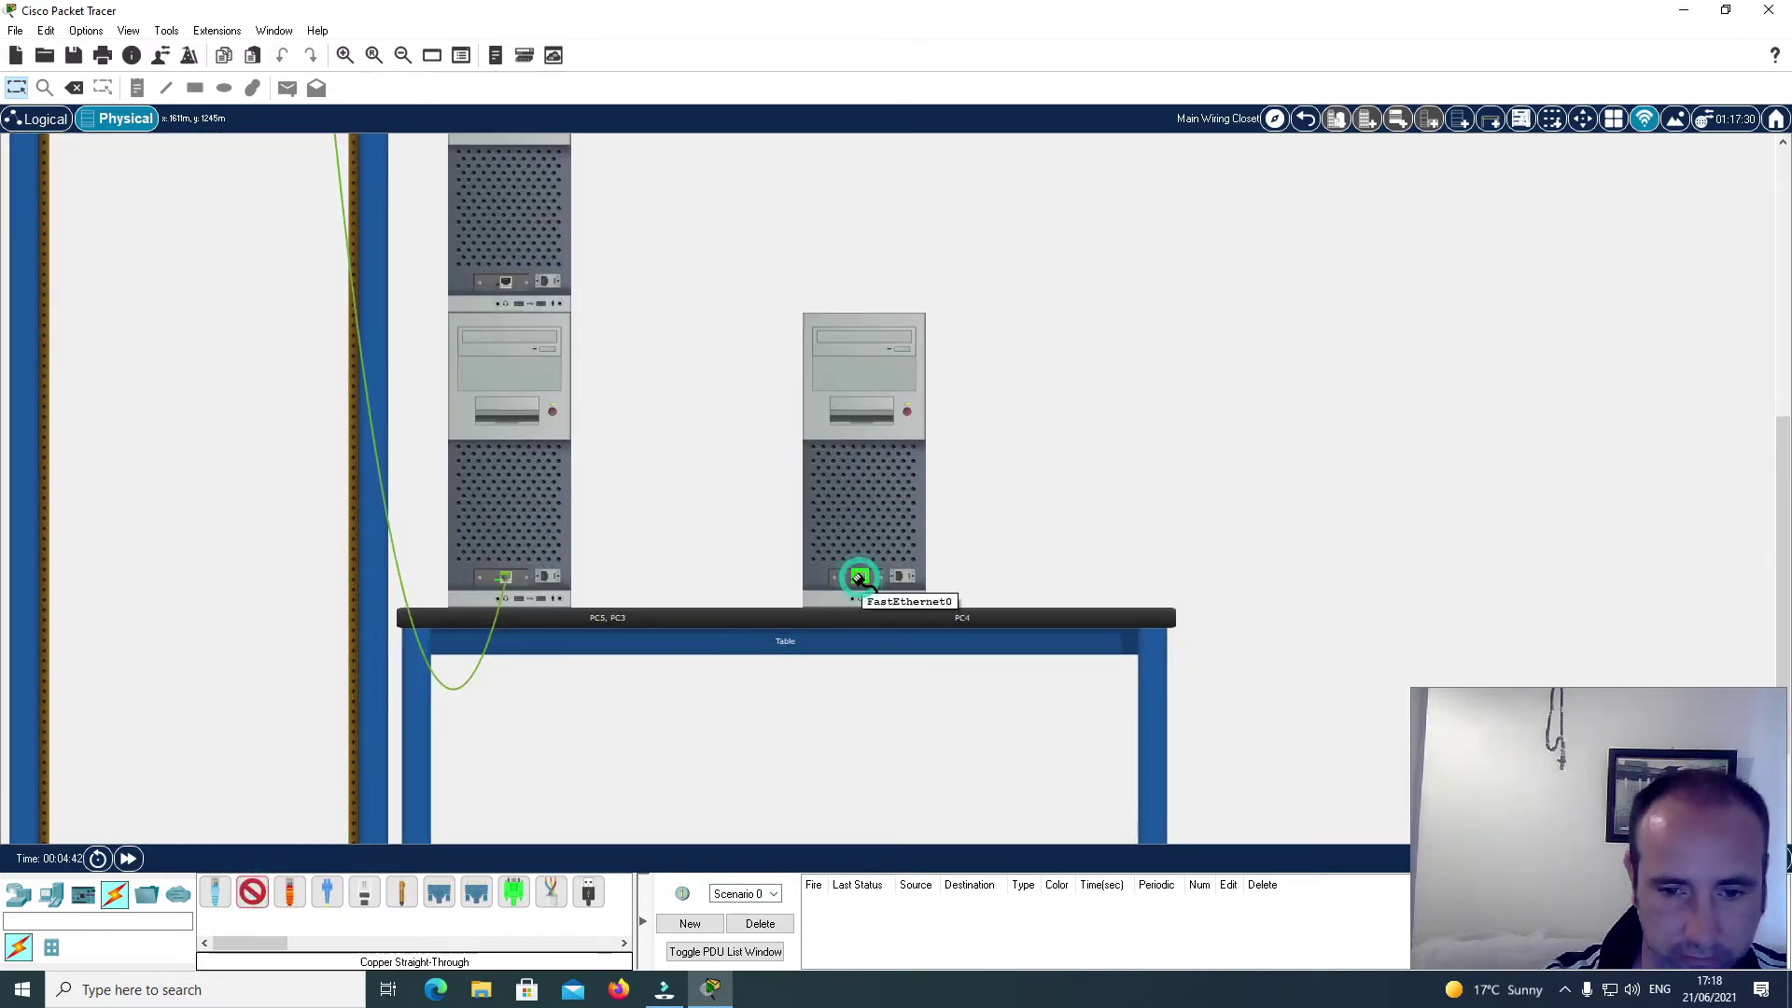
scroll(860, 585, "up", 5)
left_click(287, 271)
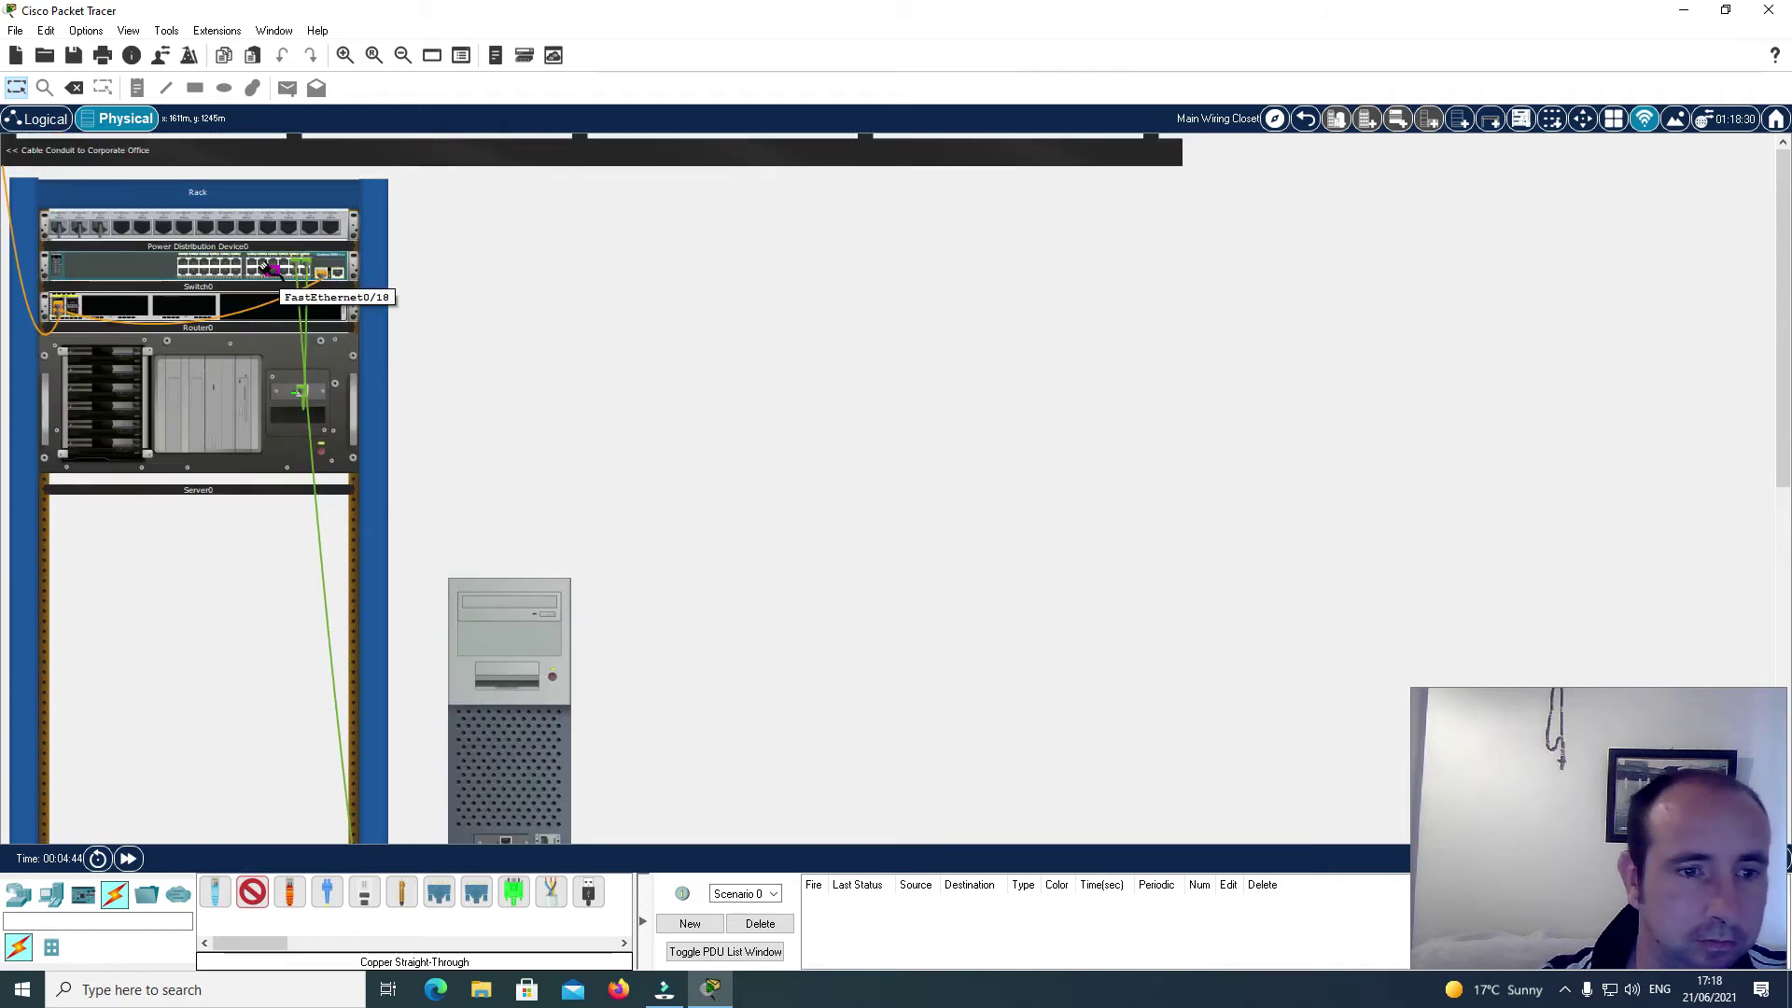
left_click(308, 292)
Step: Connect PC5, the upper PC of the stack, to a free FastEthernet port on Switch0 with a copper straight-through cable
scroll(671, 442, "down", 10)
left_click(253, 892)
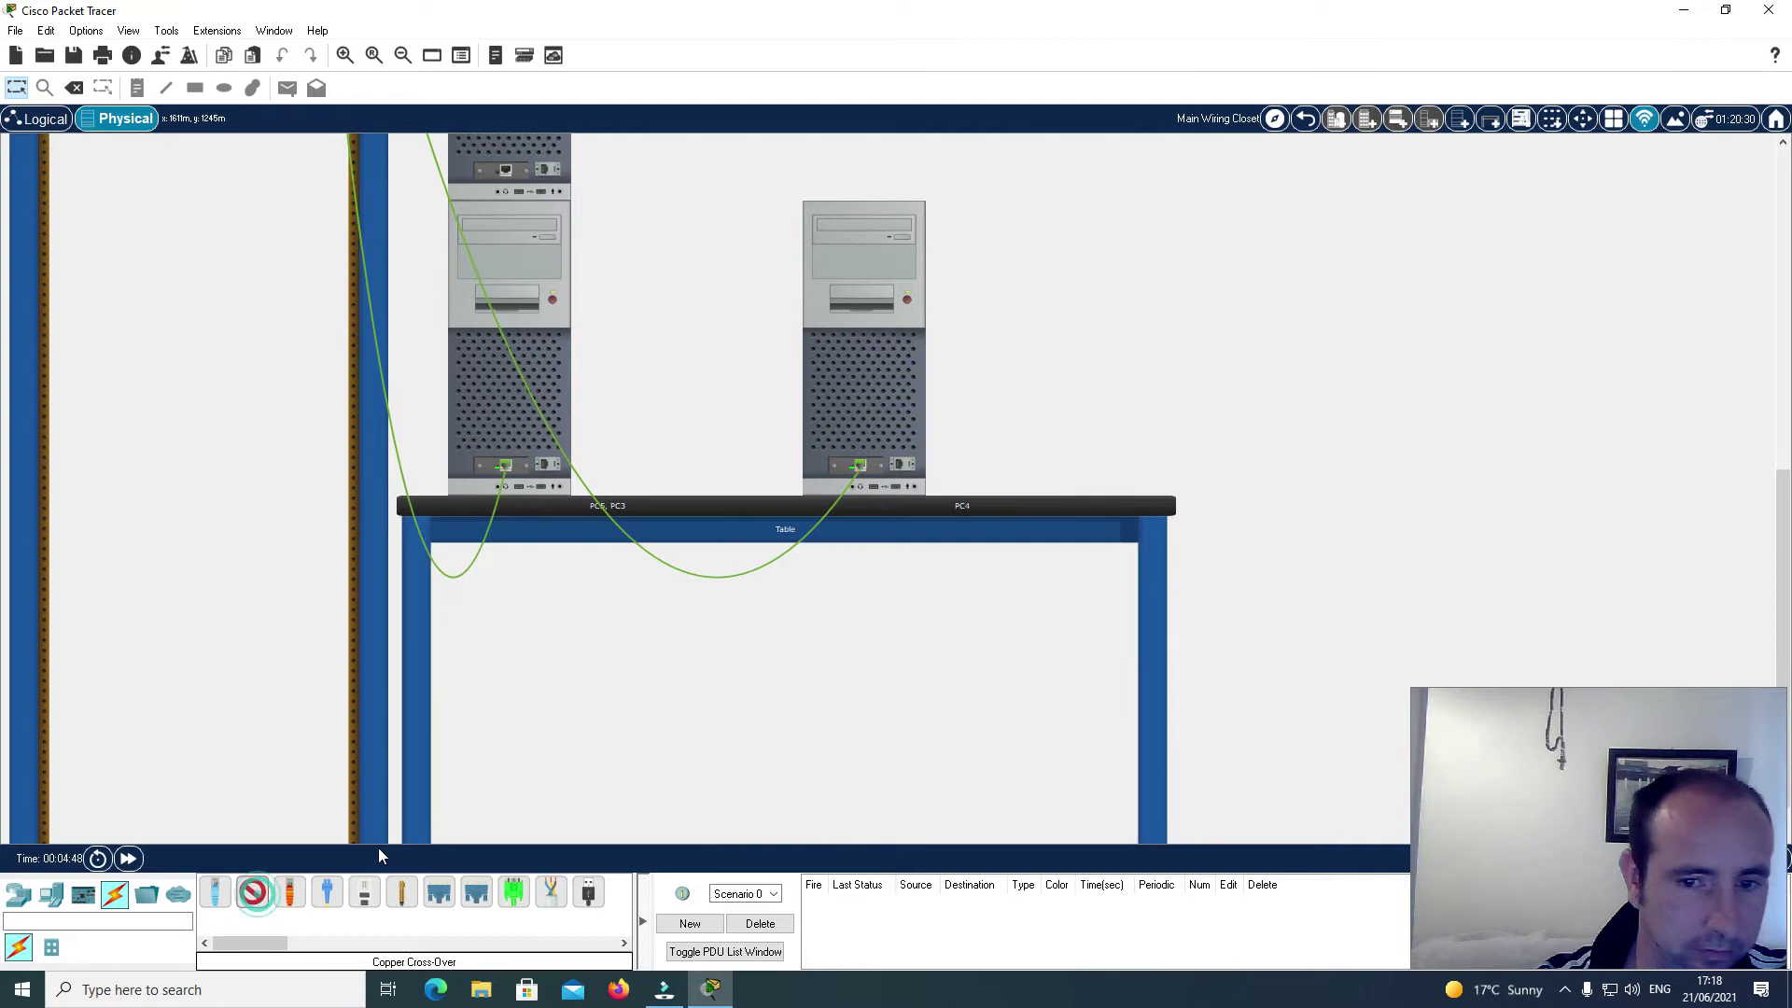
scroll(740, 620, "up", 5)
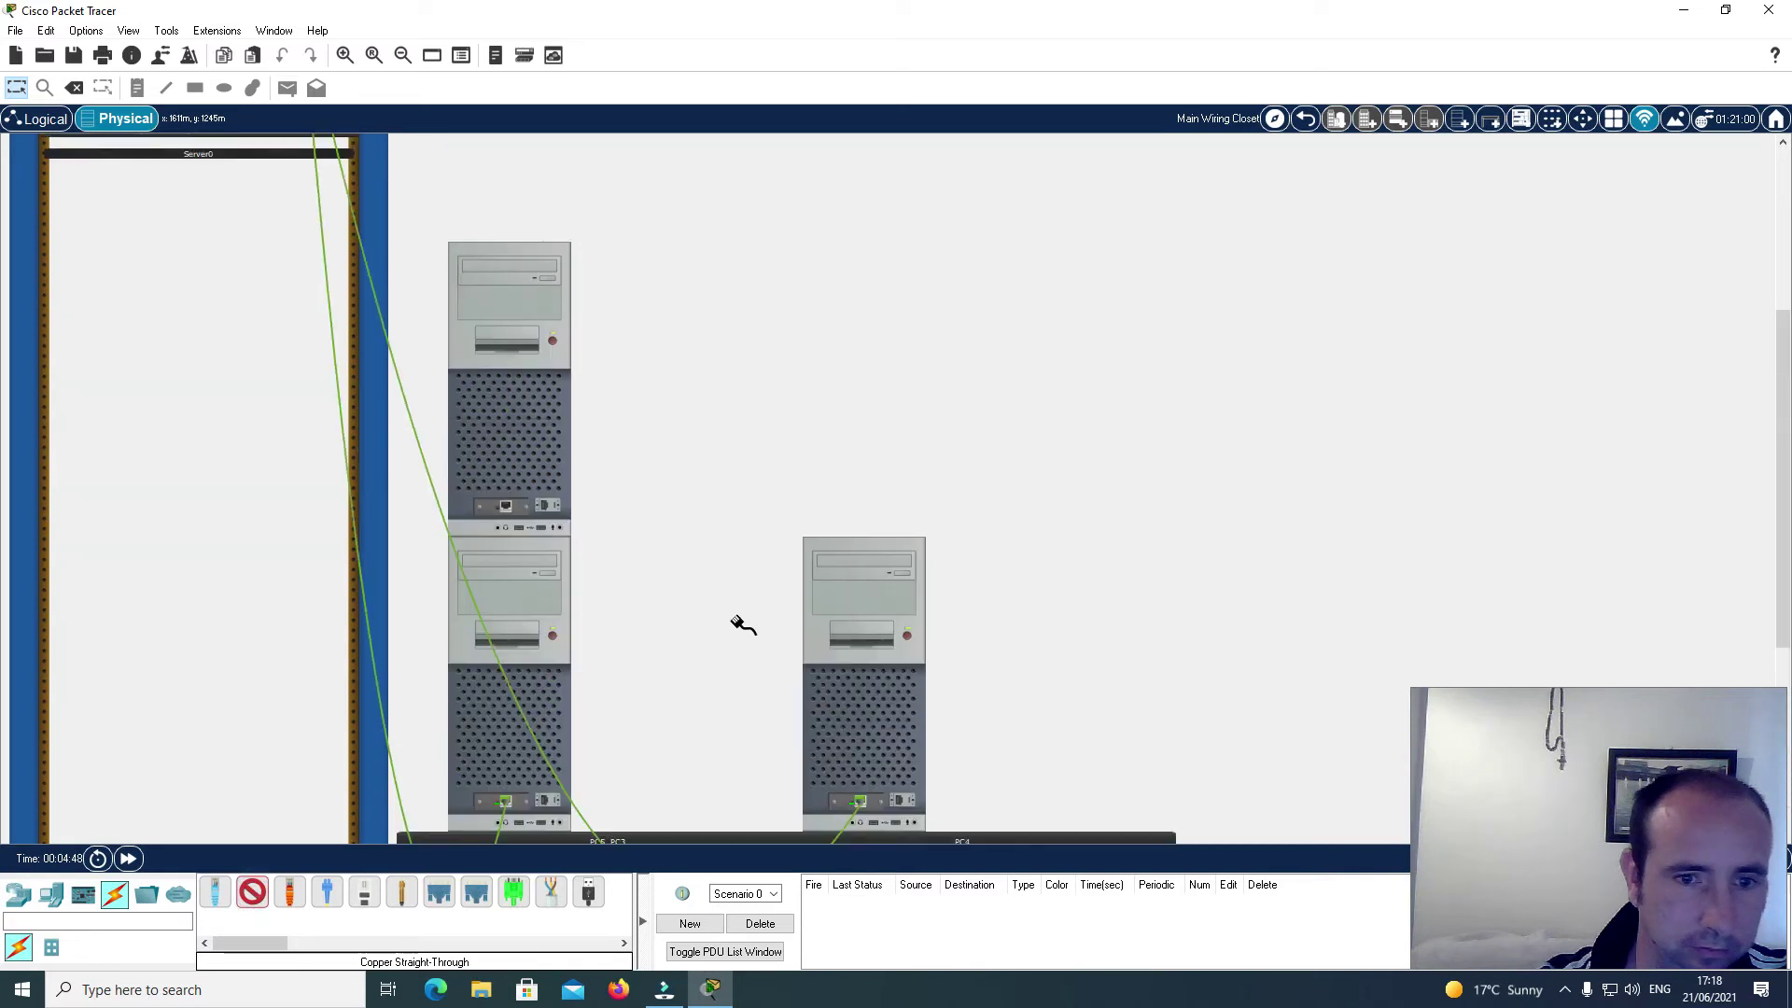
left_click(504, 507)
scroll(504, 507, "up", 5)
left_click(282, 269)
left_click(275, 271)
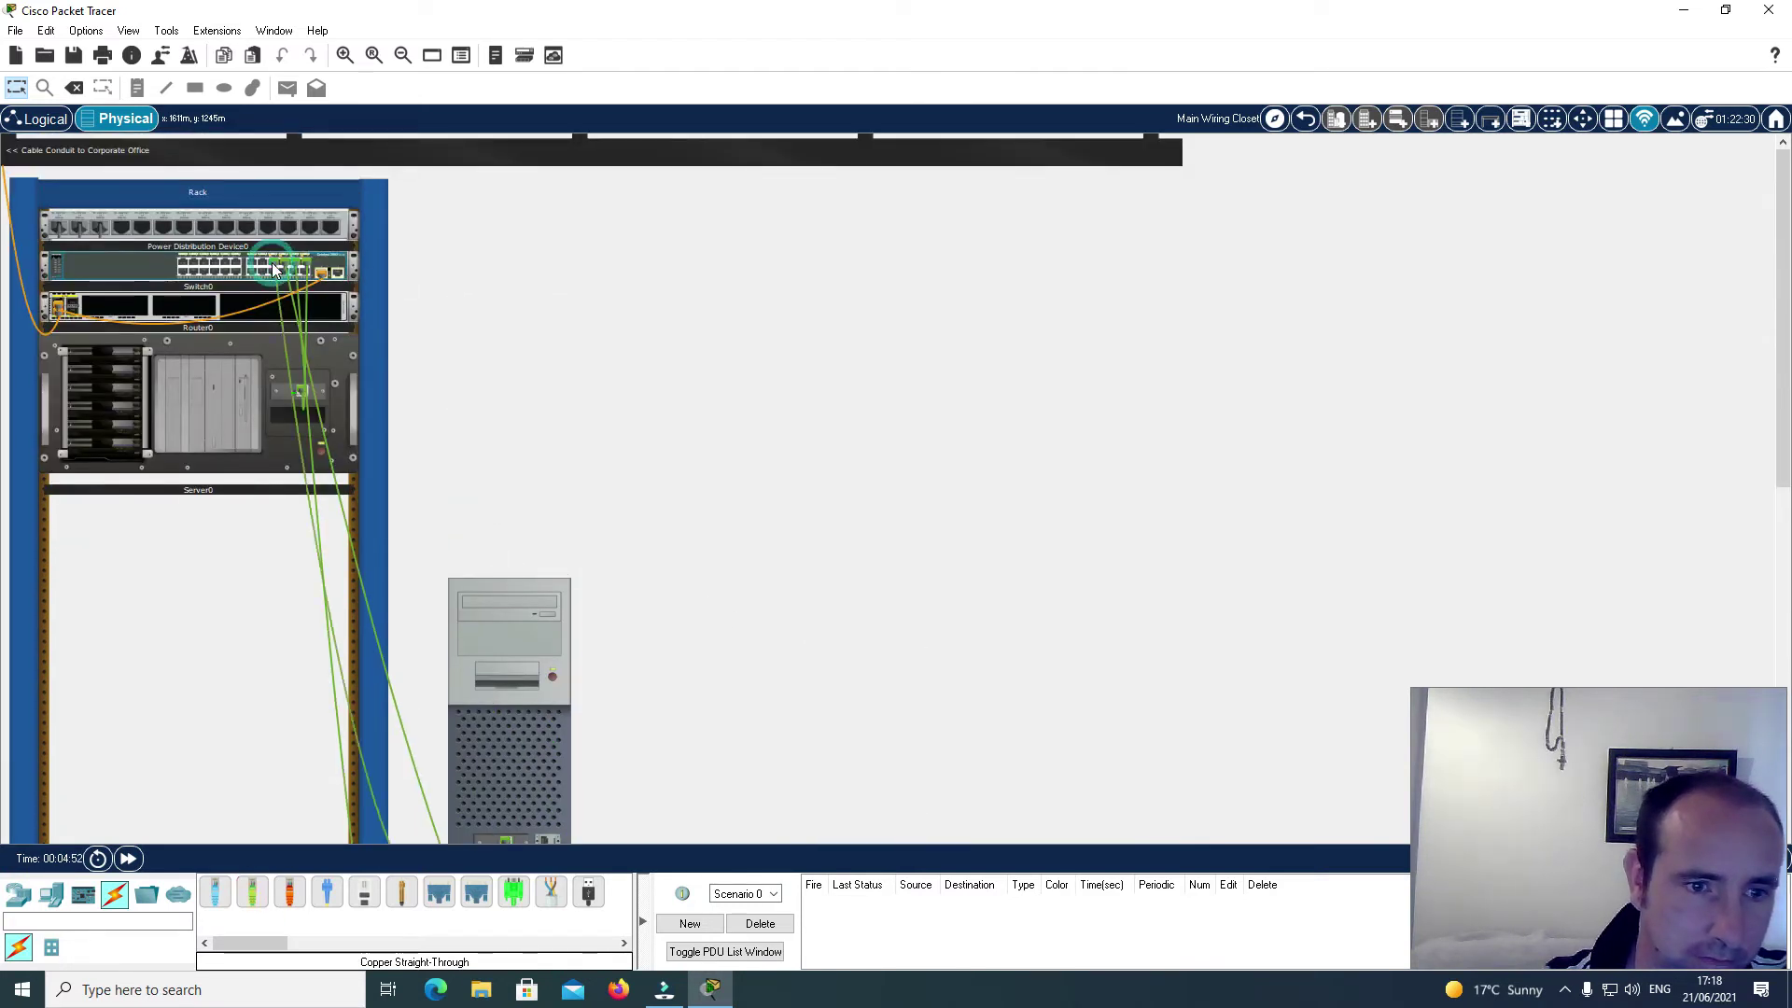
Step: In the logical topology, regroup PC0, PC1 and PC2 near Switch1, and place PC3 and PC5 below Switch0
left_click(32, 126)
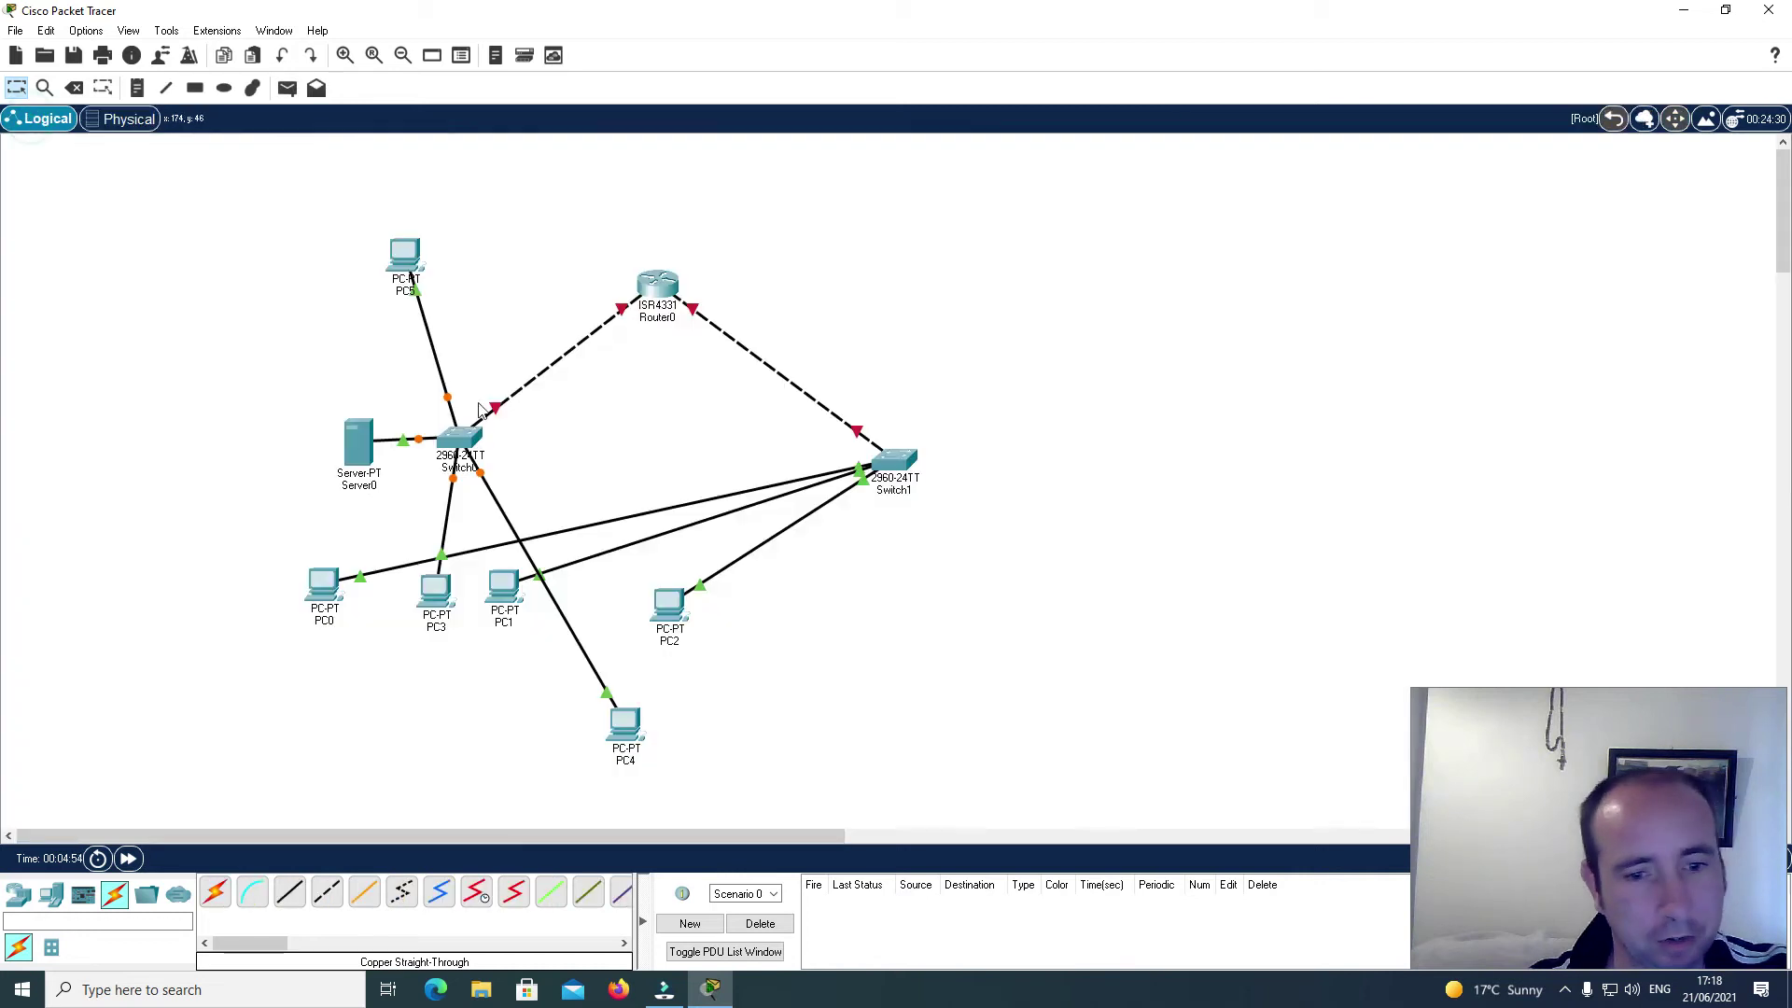
left_click_drag(663, 607, 1184, 523)
left_click_drag(492, 598, 960, 564)
left_click_drag(316, 587, 896, 564)
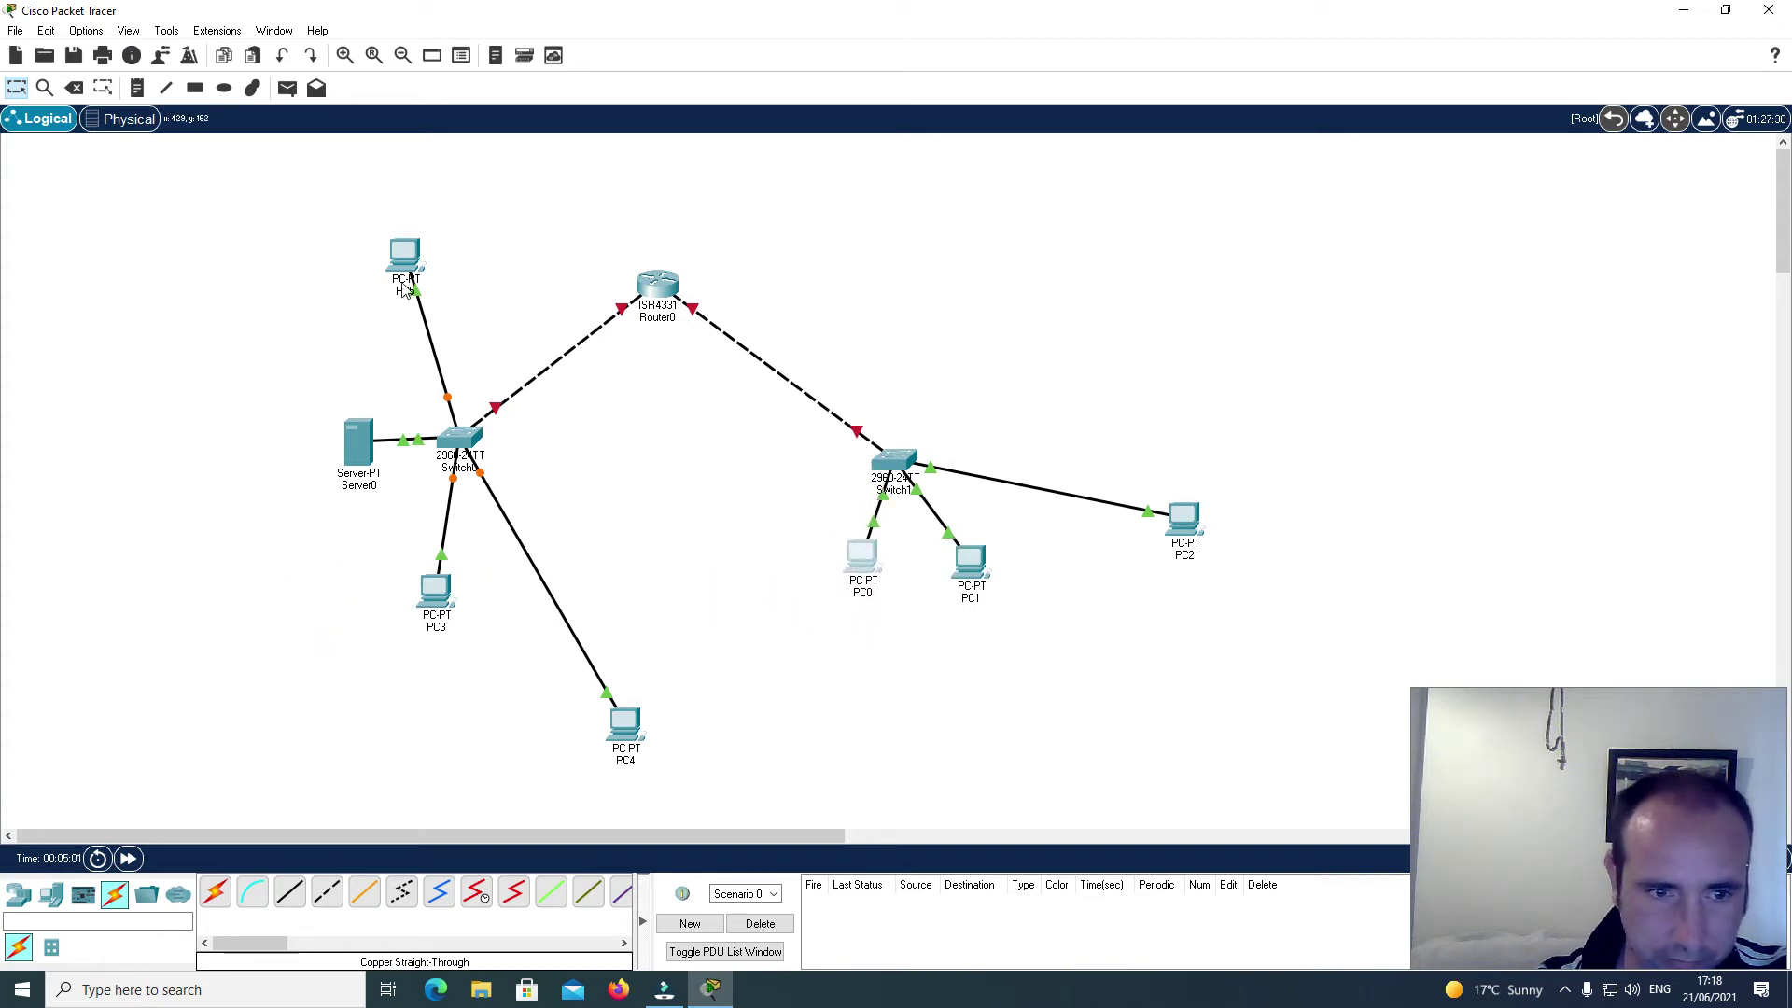
left_click_drag(404, 269, 492, 702)
left_click_drag(425, 609, 365, 683)
Step: Tighten PC0, PC1 and PC2 beneath Switch1, and move Router0 and Server0 farther out from Switch0
left_click_drag(860, 583, 829, 585)
left_click_drag(971, 581, 930, 590)
left_click_drag(1184, 524, 1030, 566)
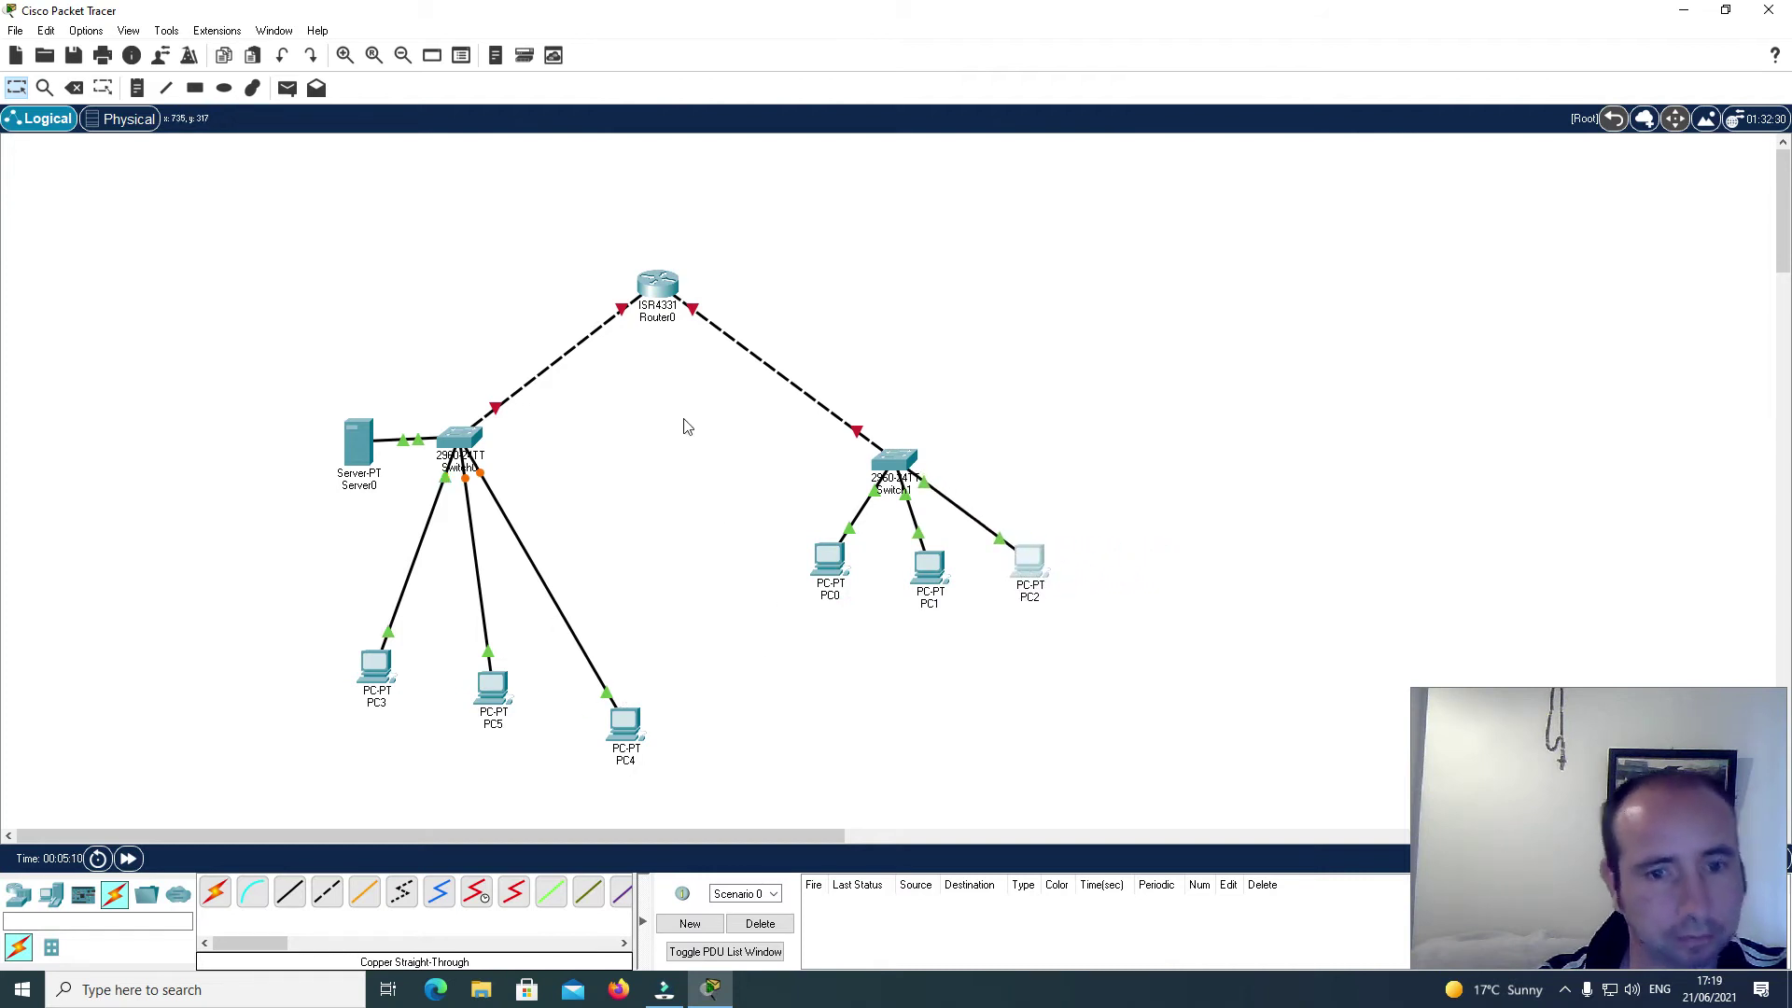
left_click_drag(661, 285, 696, 226)
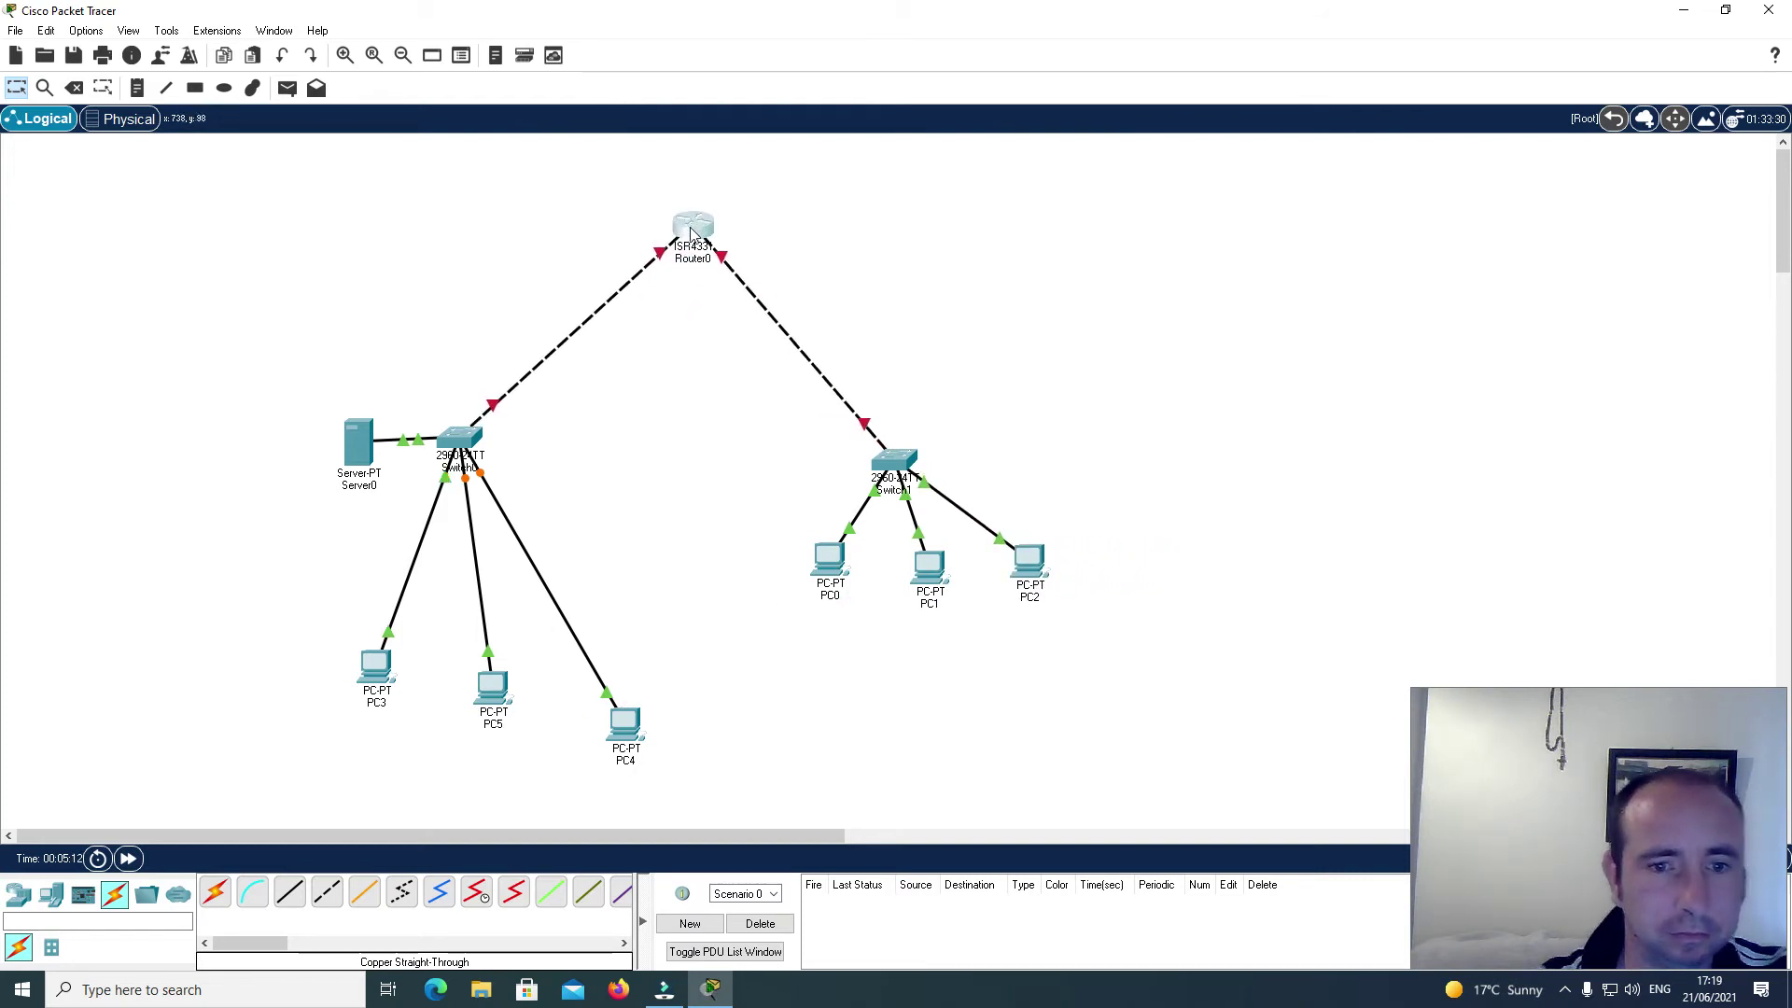
left_click_drag(346, 462, 259, 512)
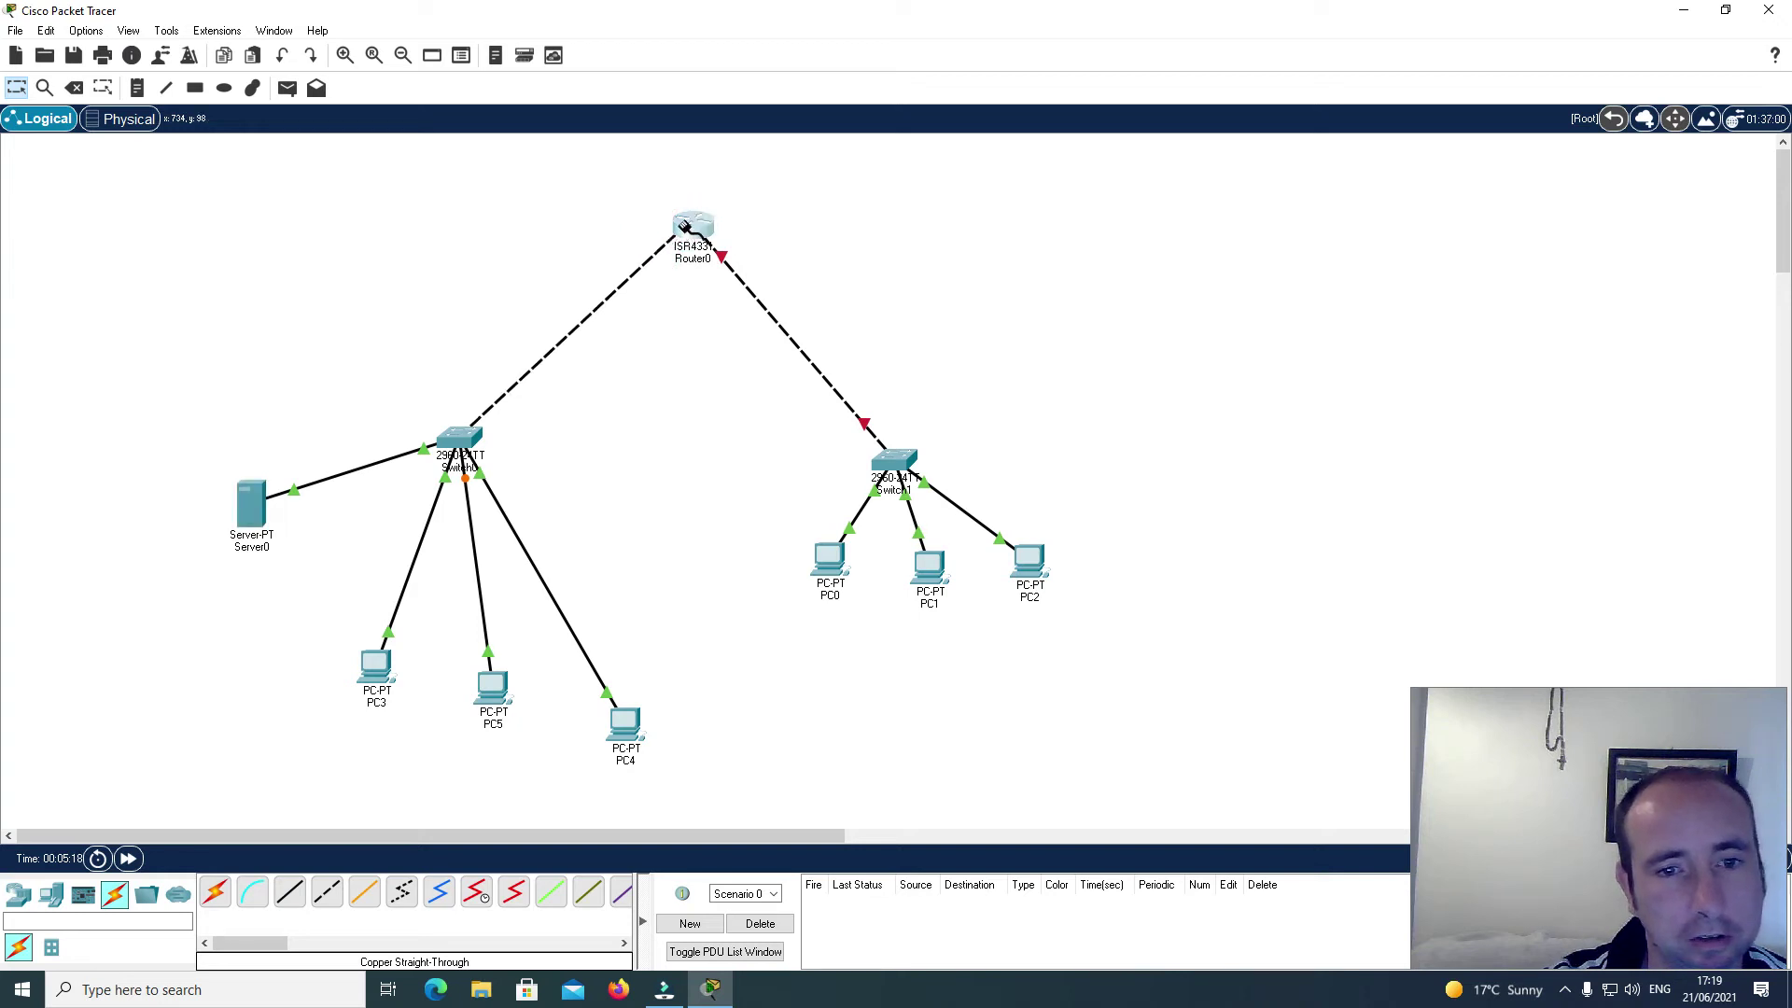
Step: Configure Router0's GigabitEthernet0/0/0 with IPv4 address 192.168.0.1 and subnet mask 255.255.255.0, and turn the port on
left_click(687, 230)
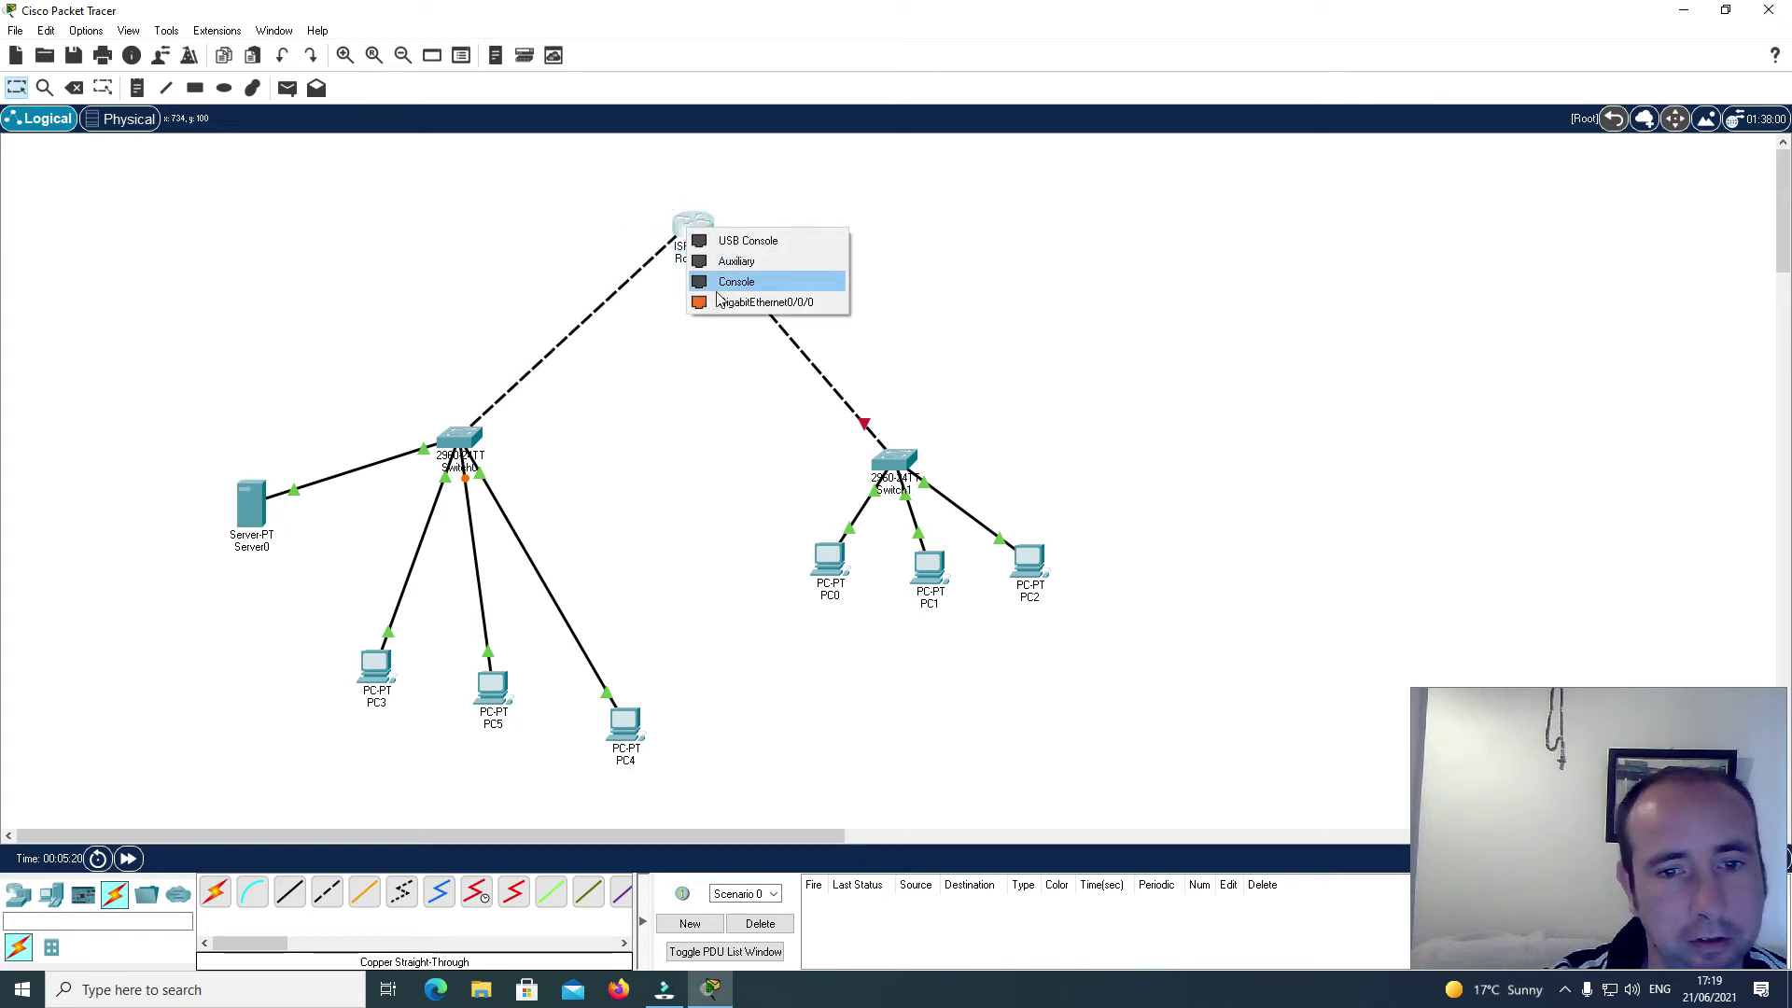
left_click(756, 303)
left_click(693, 230)
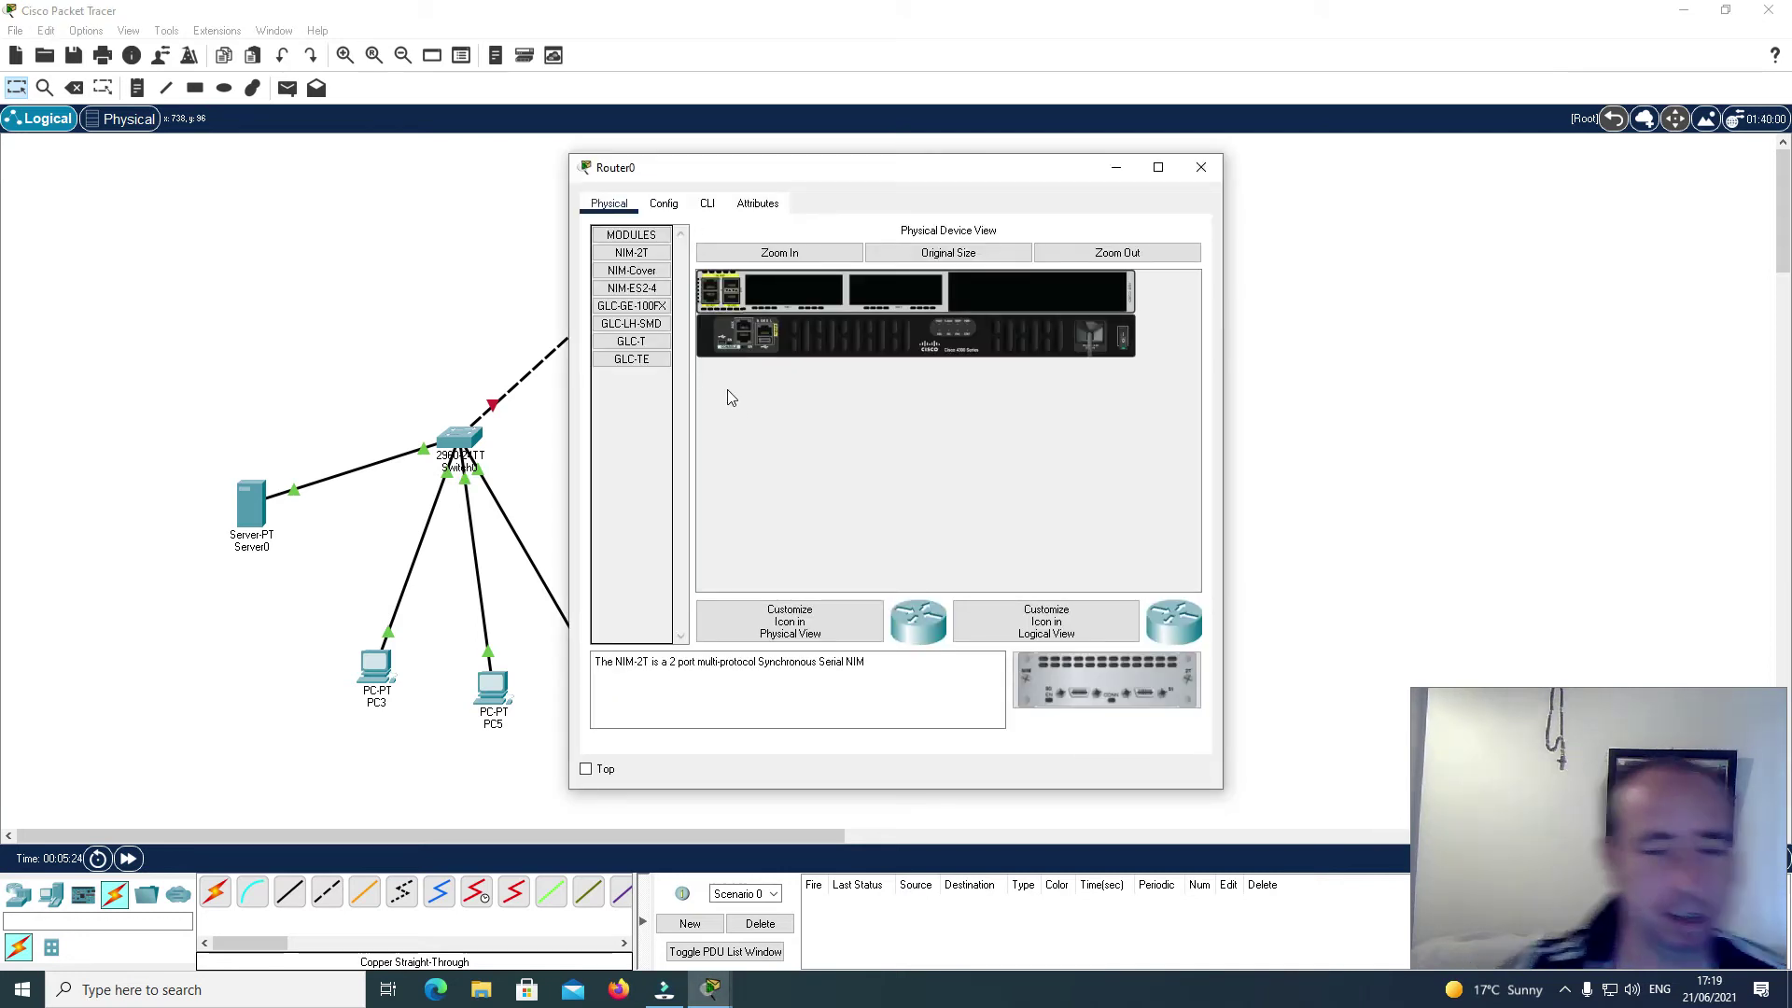
left_click(664, 204)
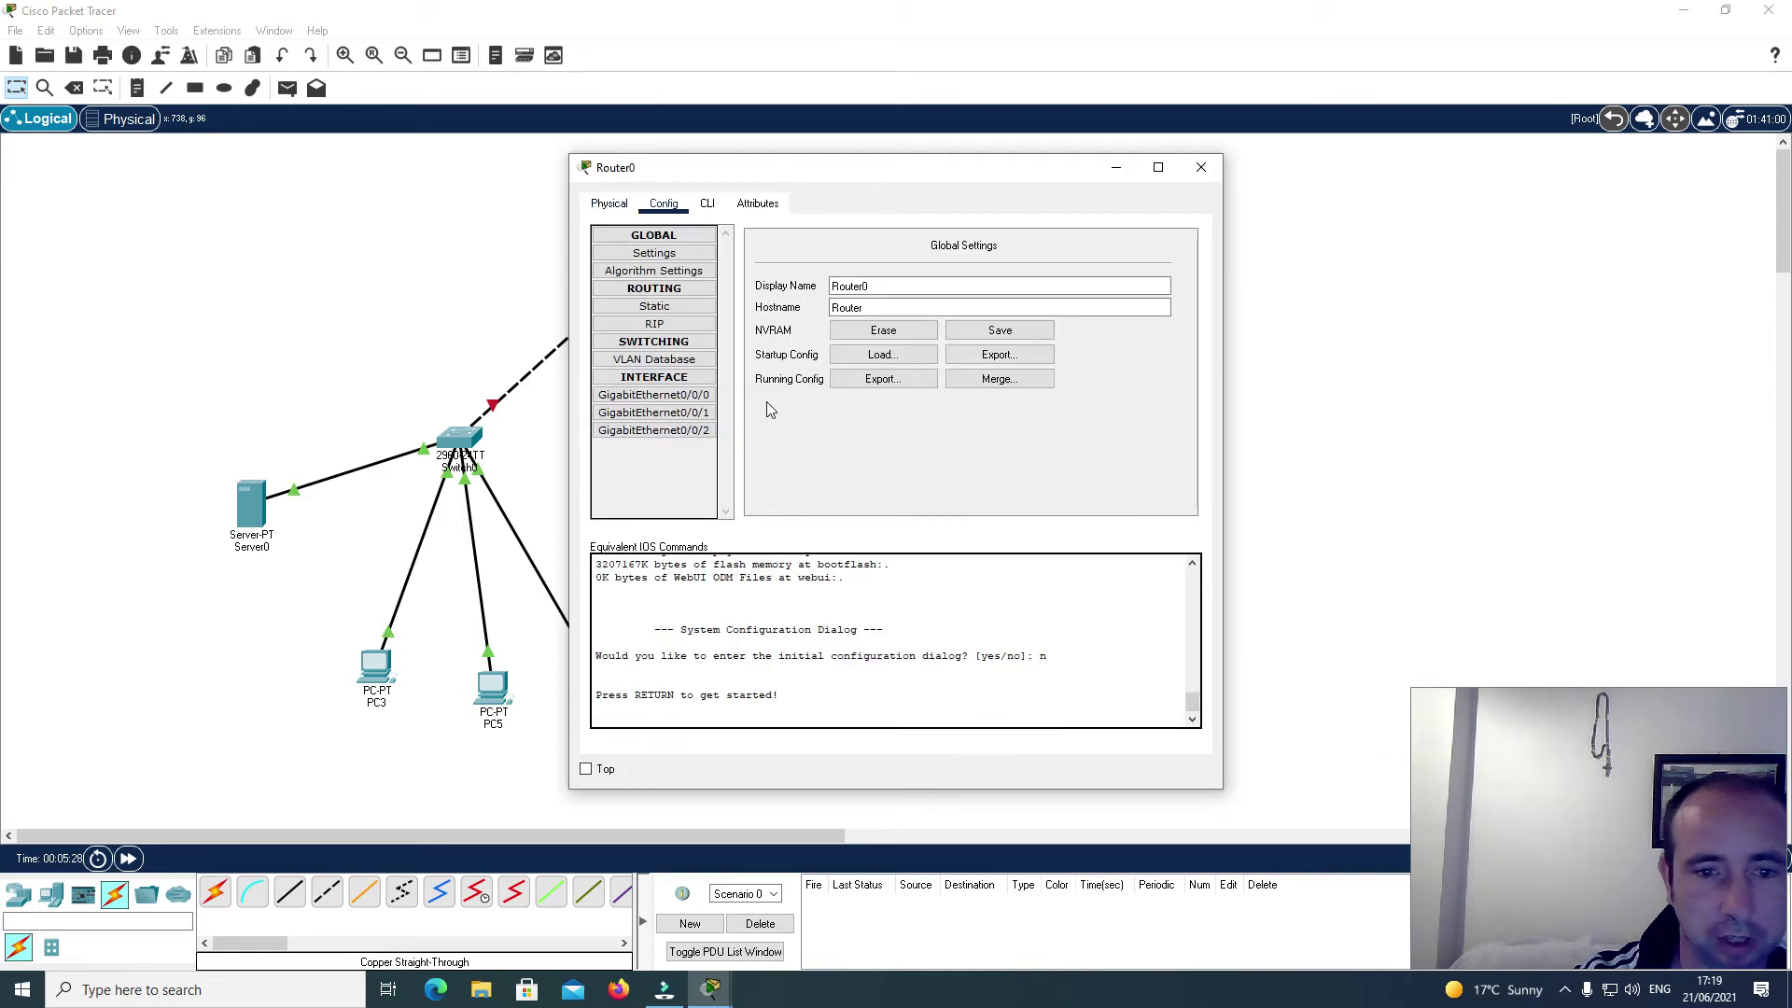
left_click(669, 400)
left_click(999, 359)
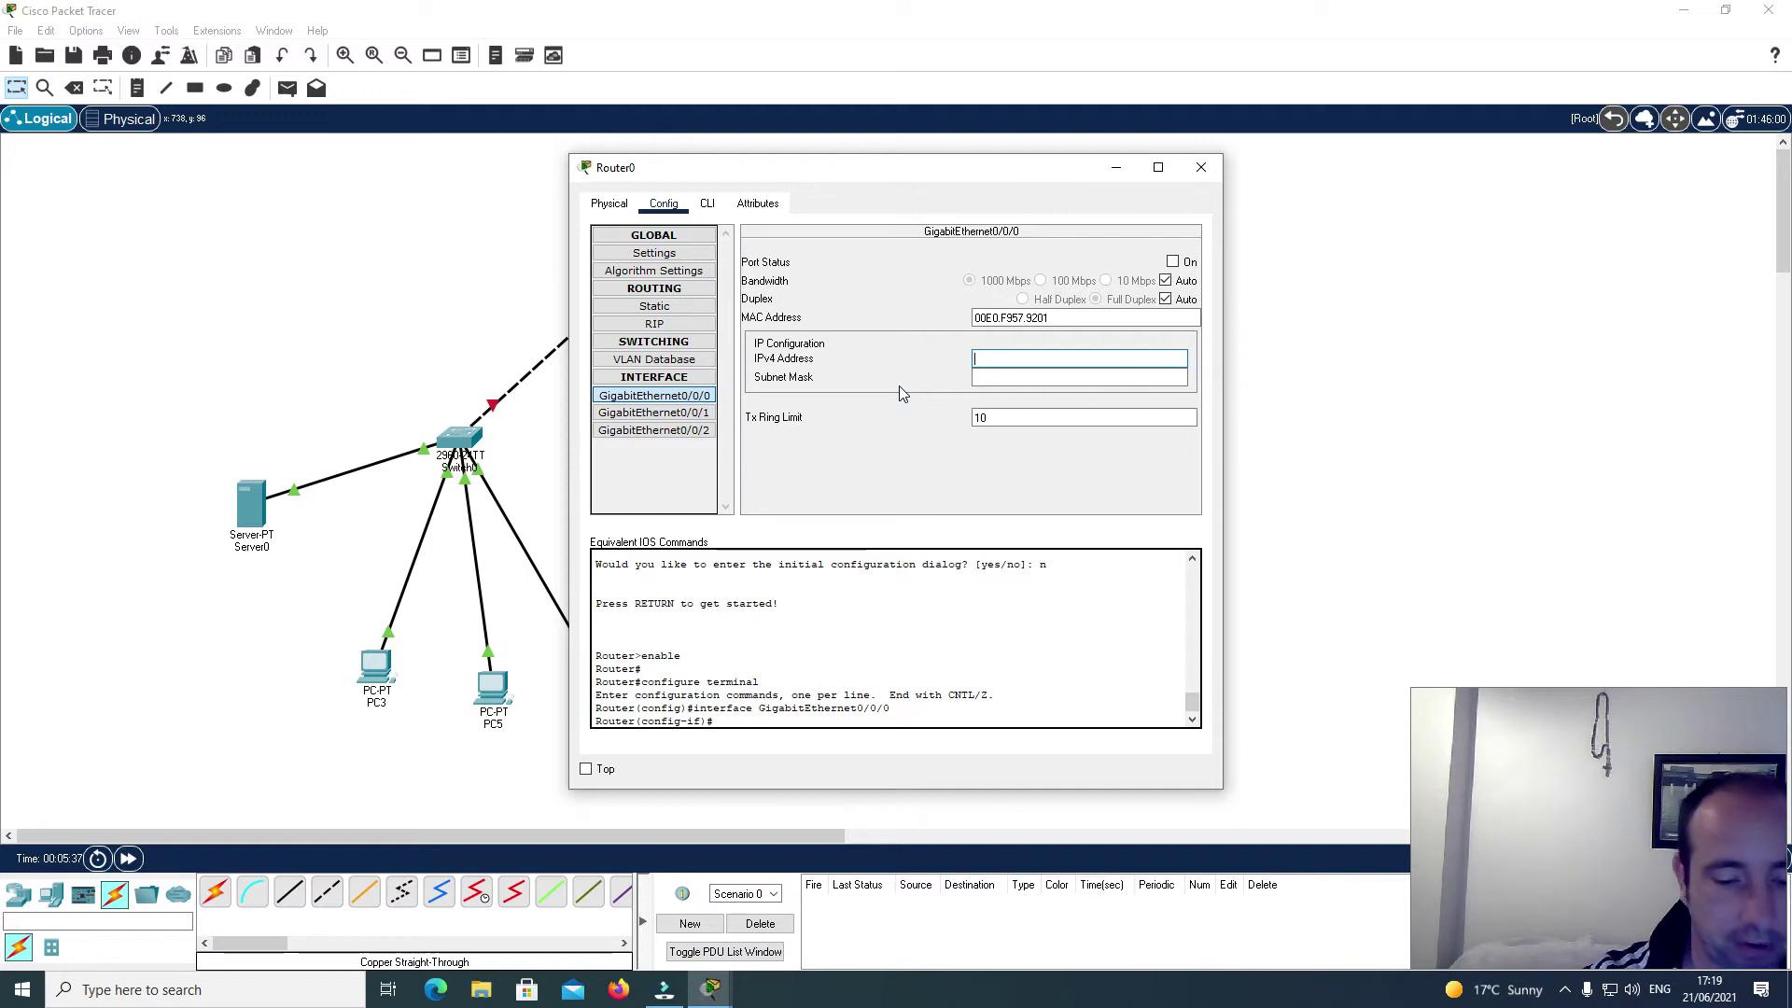
type("192")
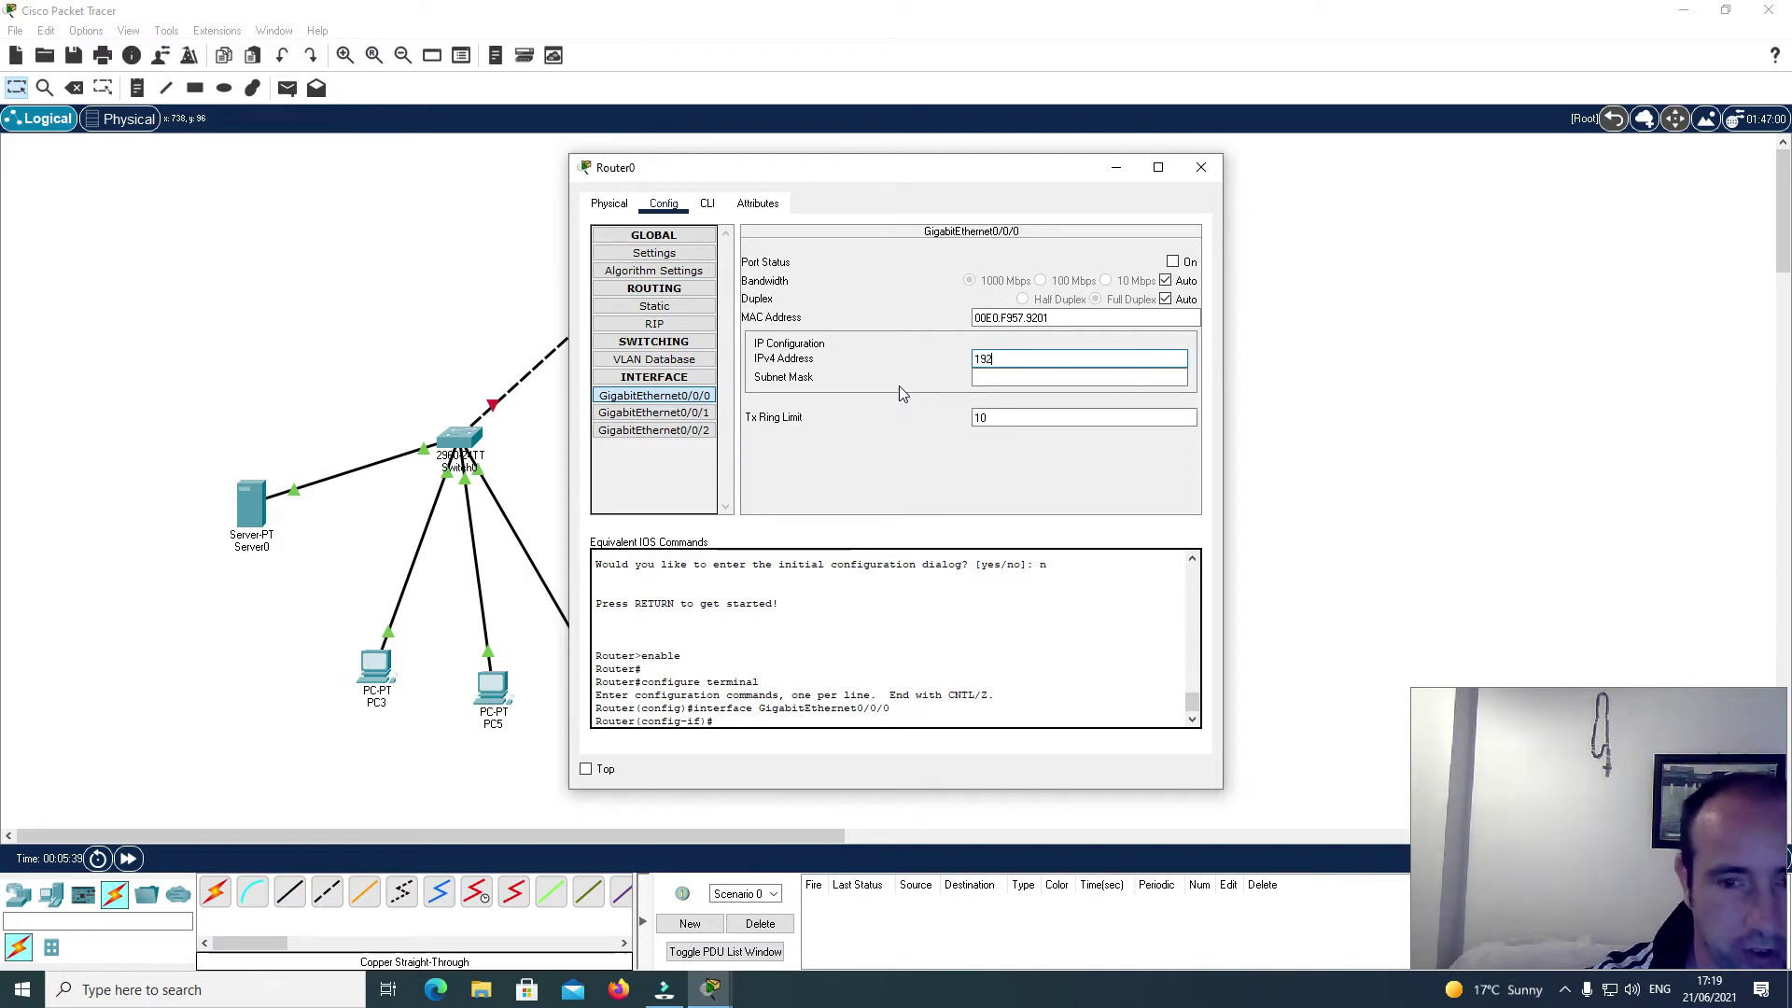
type(".168")
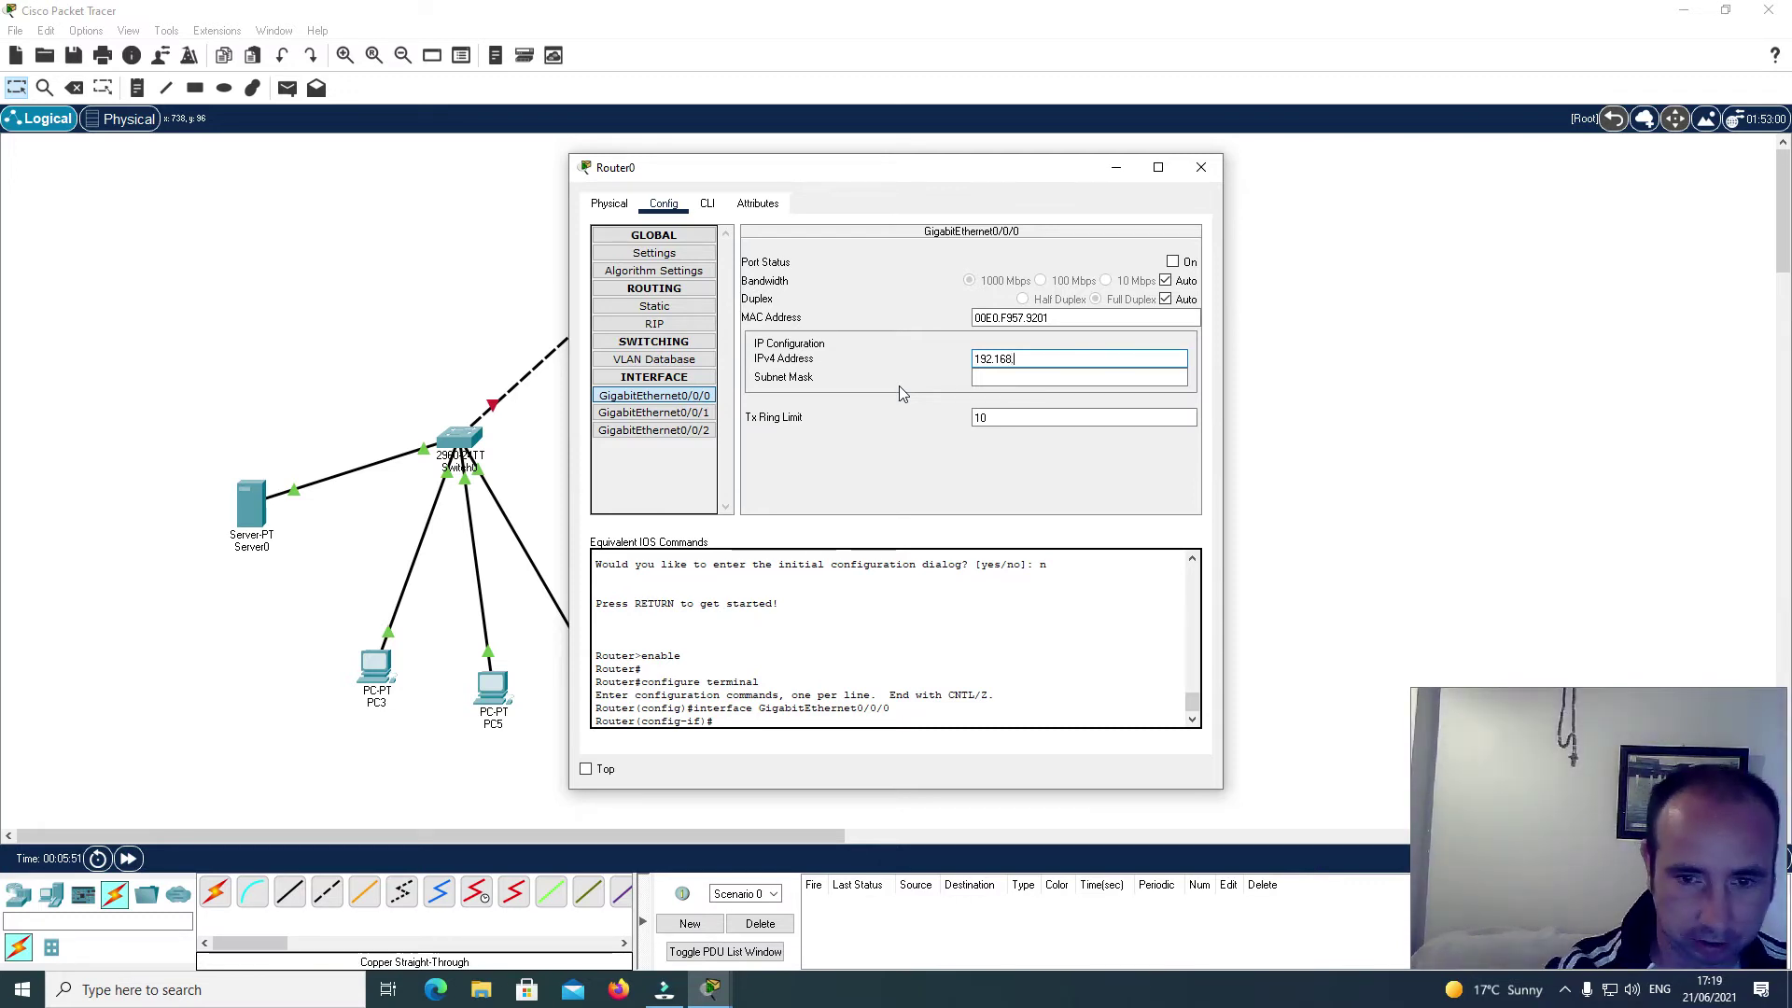
type(".0.1")
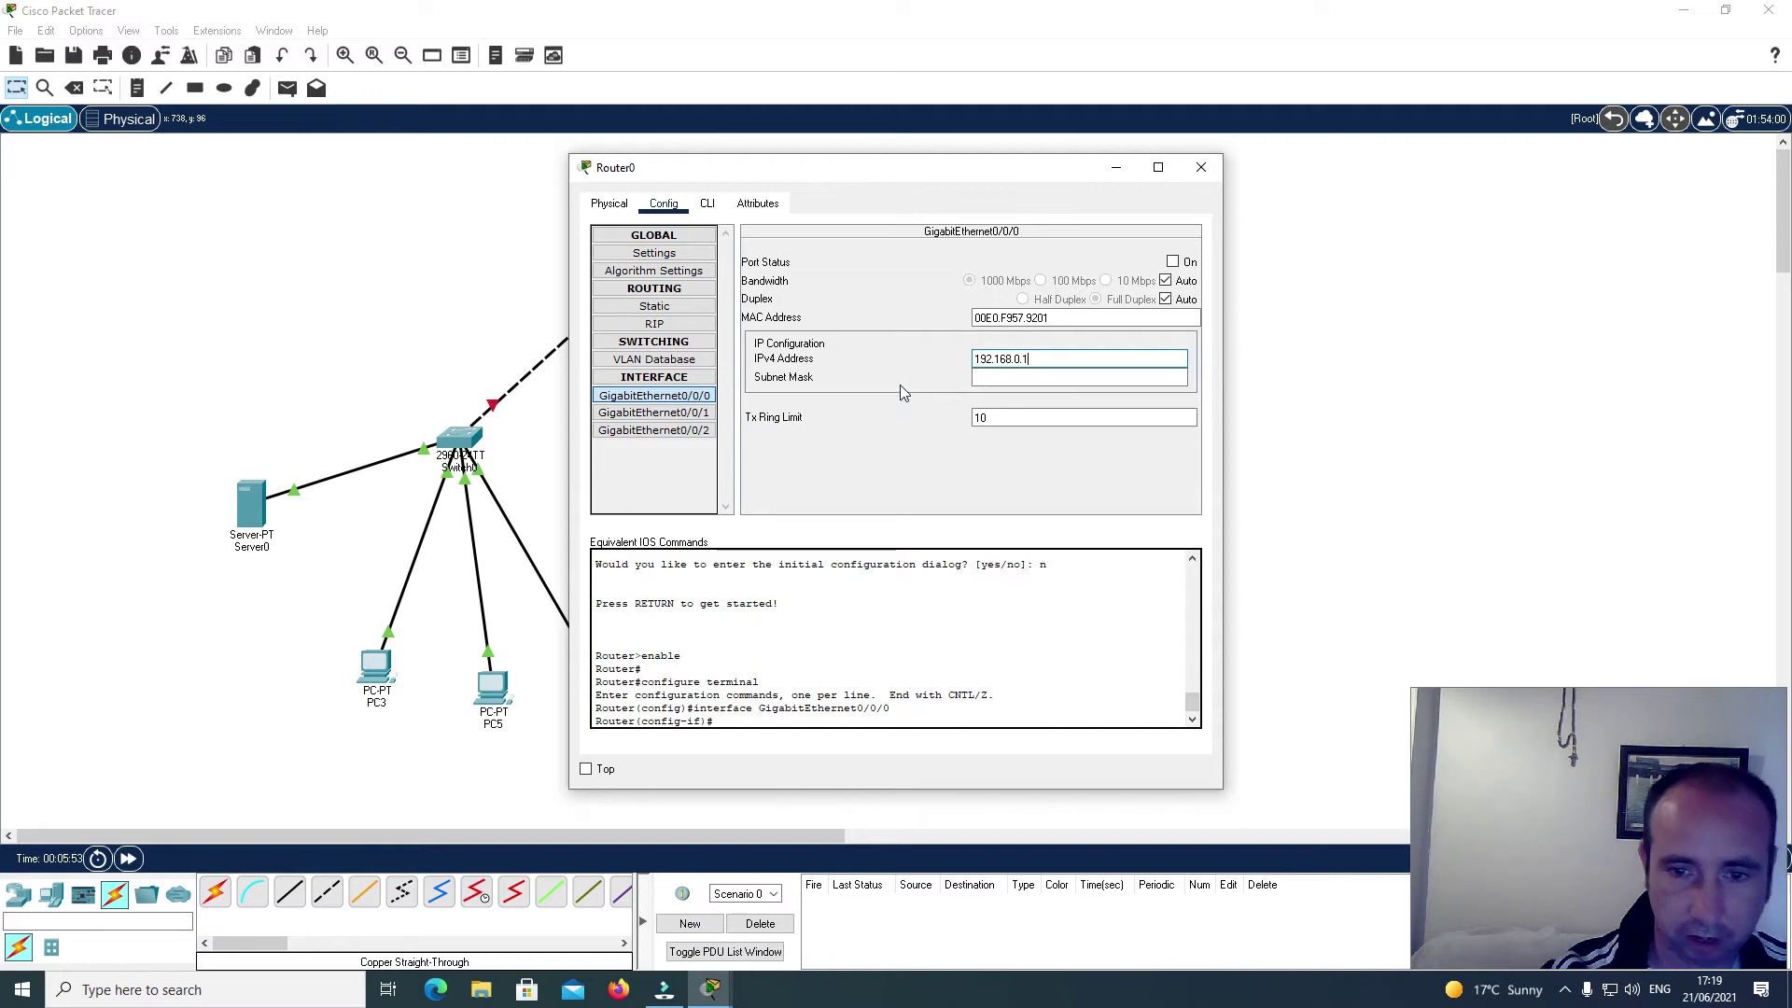
left_click(992, 377)
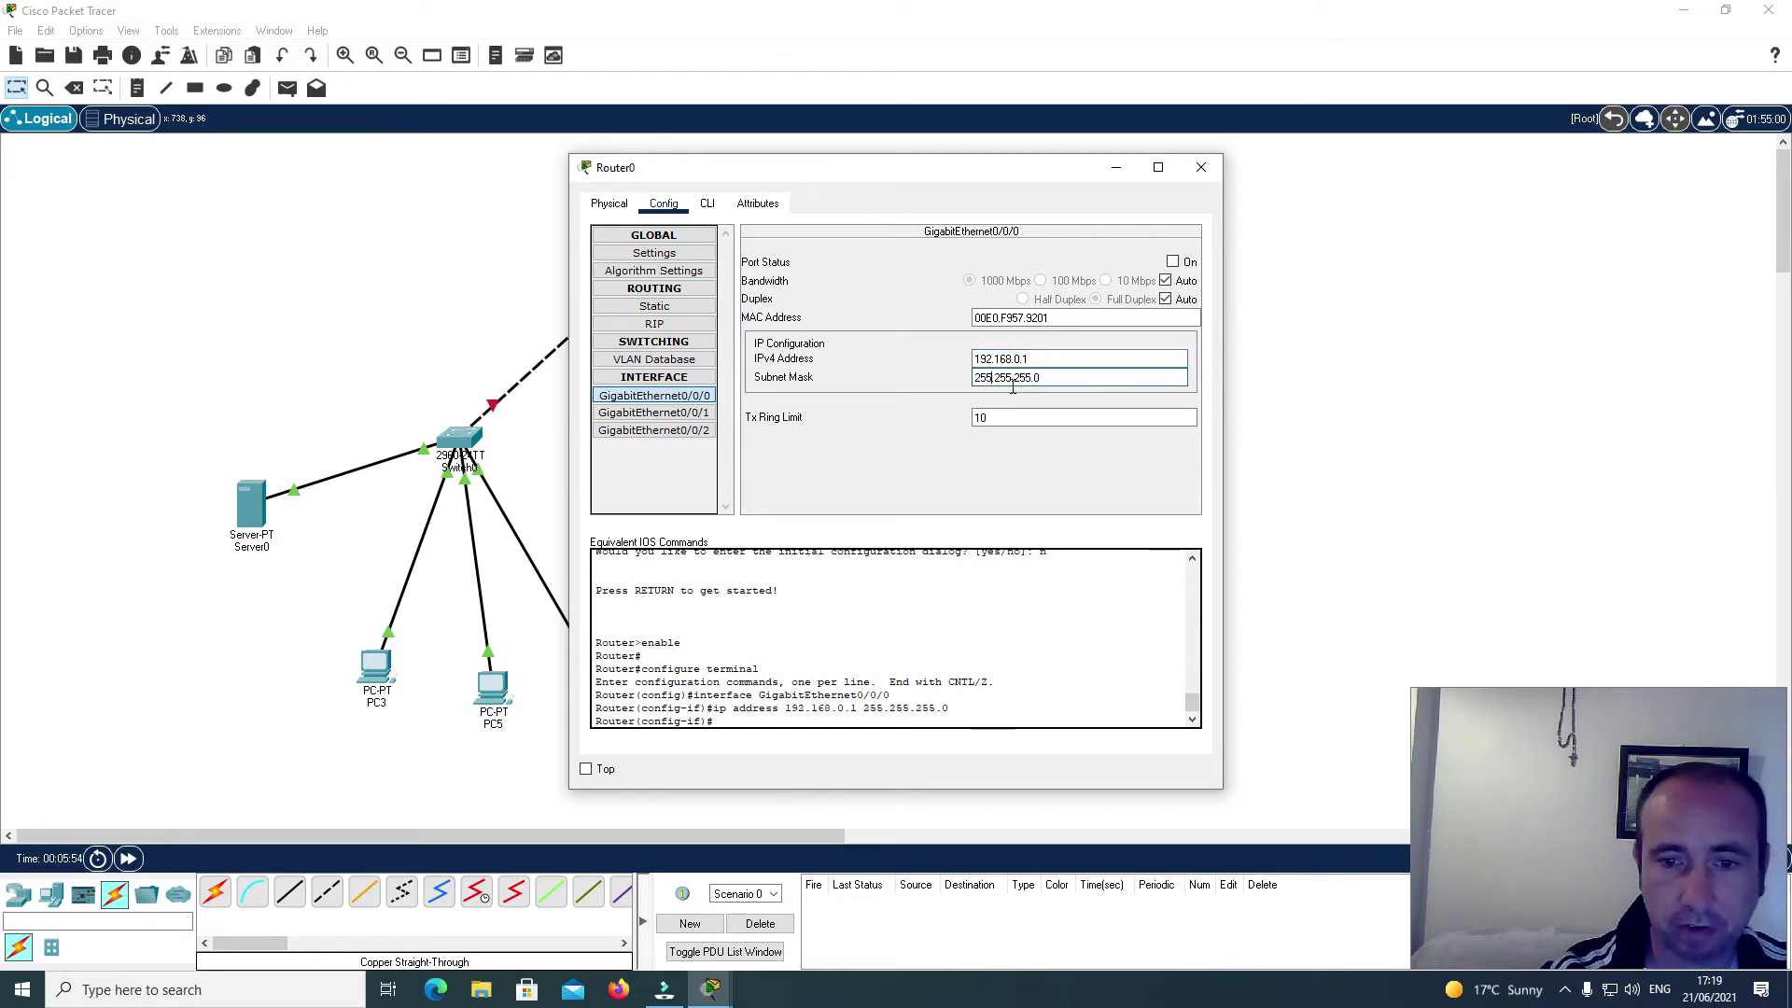
left_click(1173, 263)
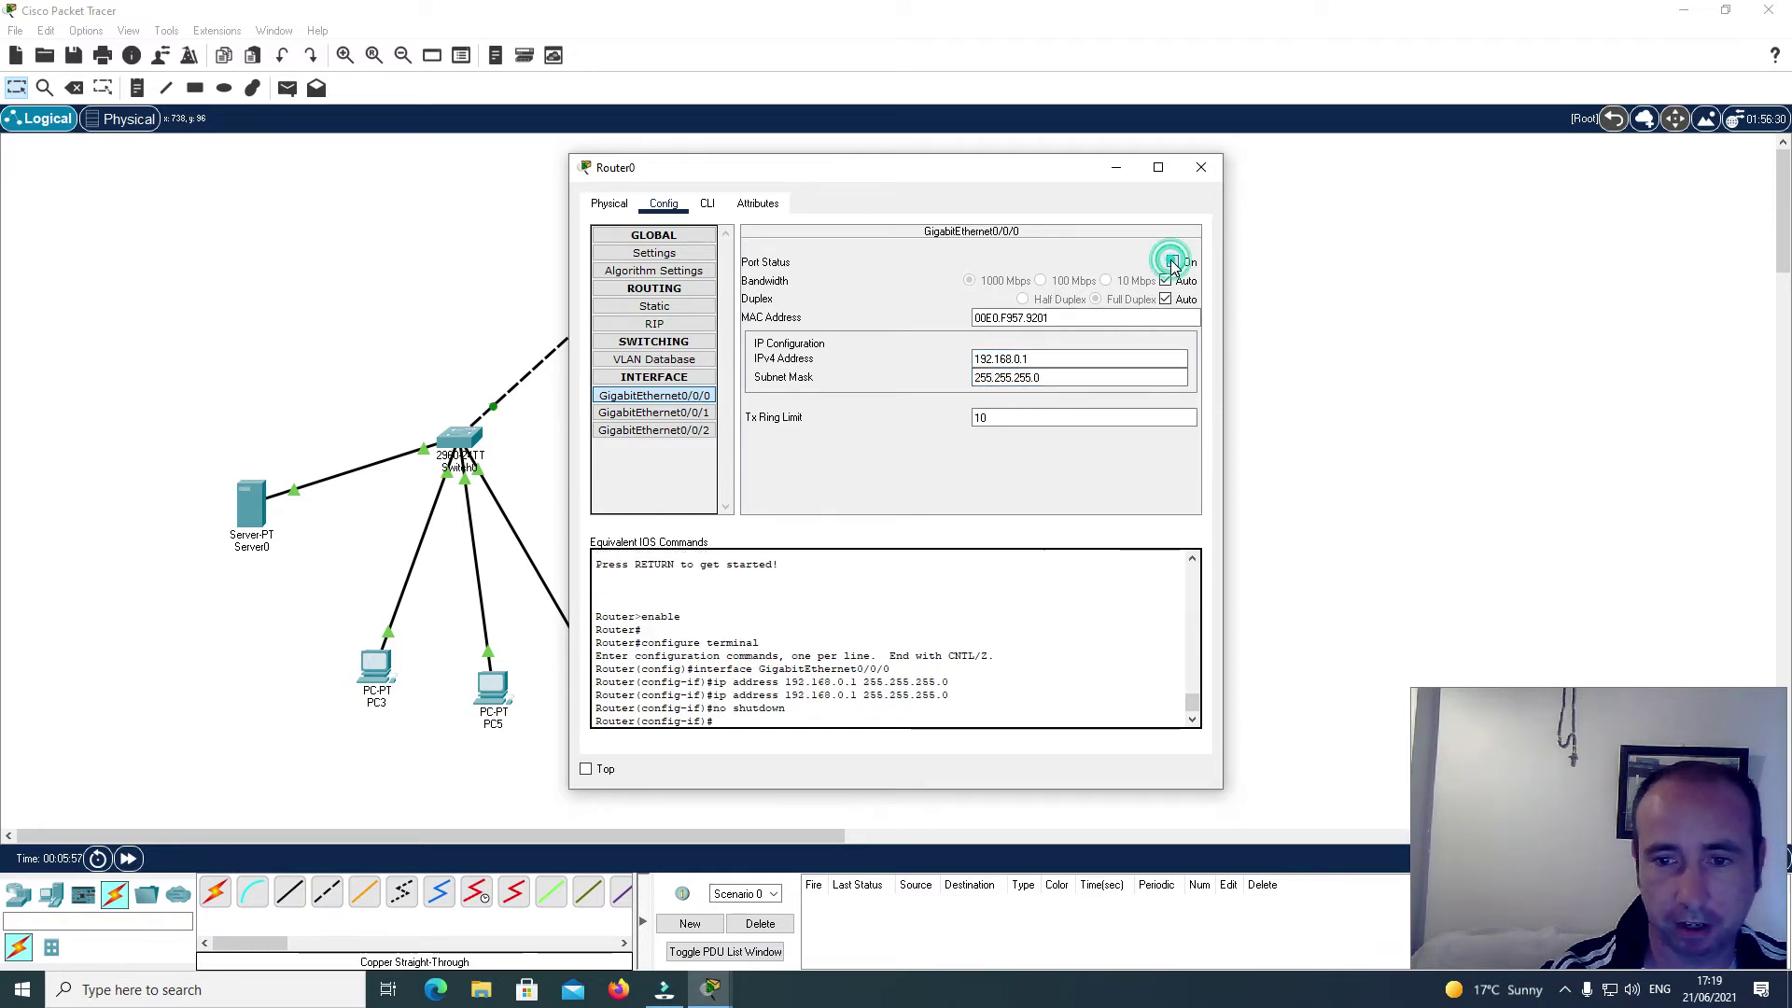
Step: Configure Router0's GigabitEthernet0/0/1 with IPv4 address 192.168.1.1 and subnet mask 255.255.255.0, and turn the port on
left_click(668, 413)
left_click(1011, 361)
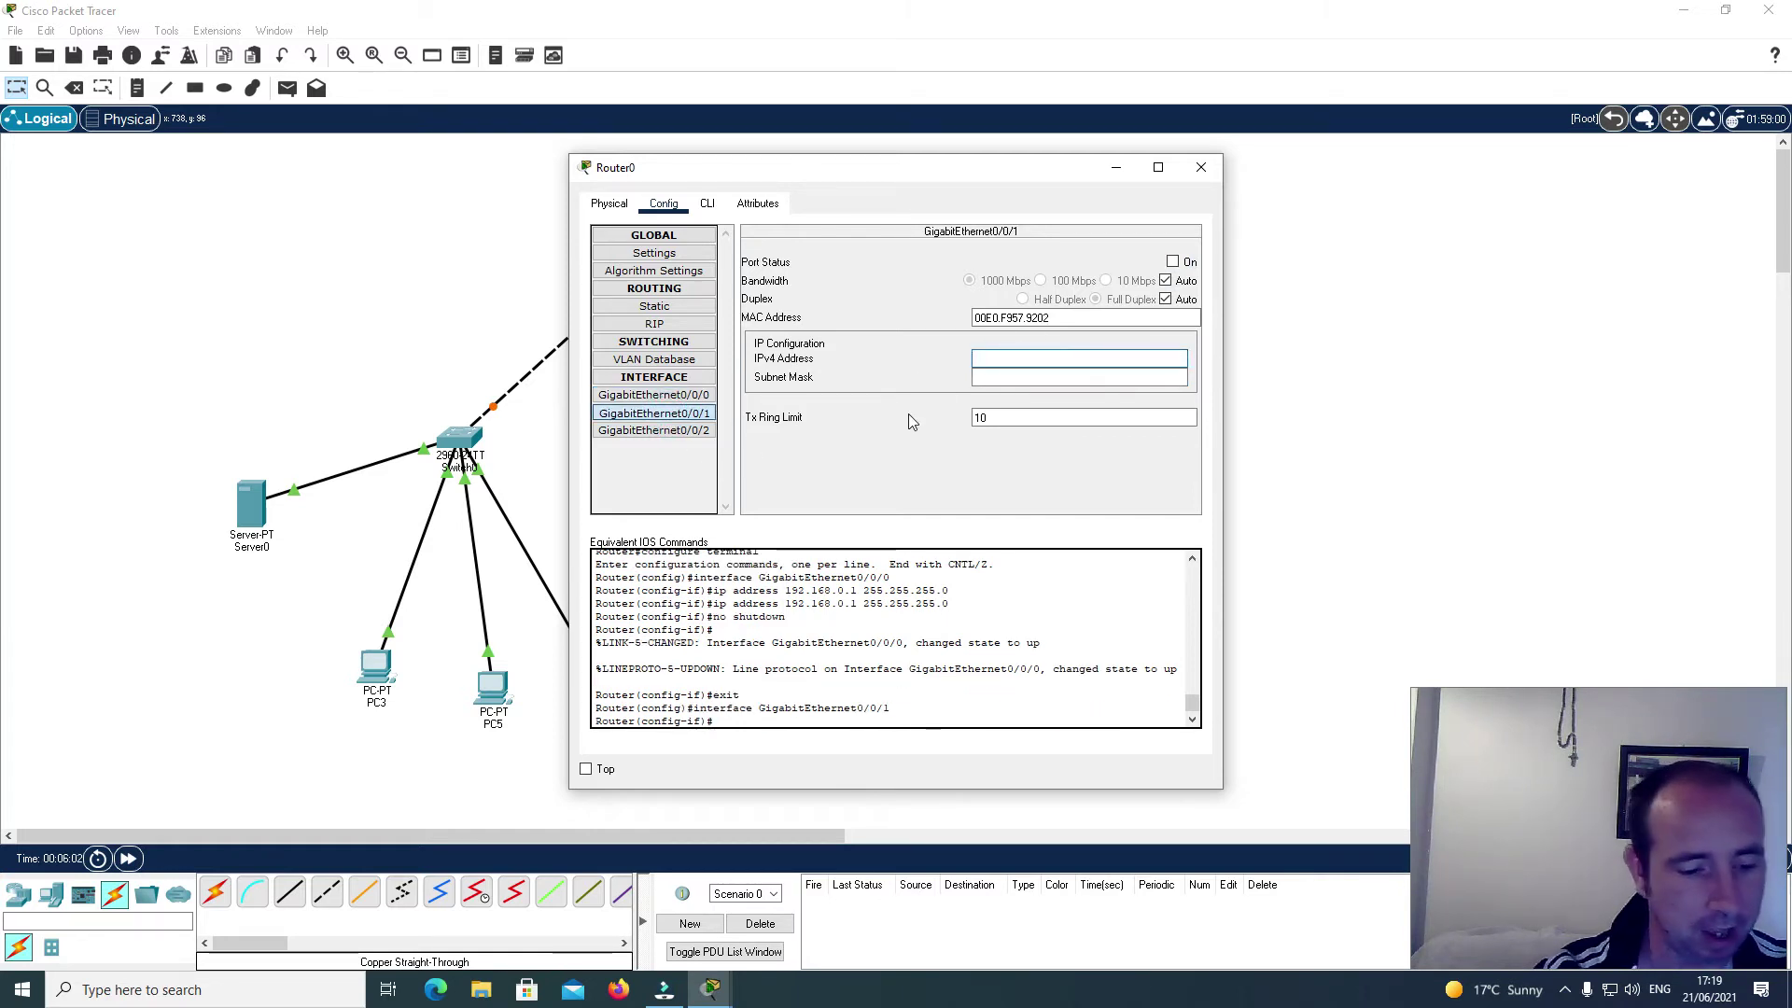
type("19")
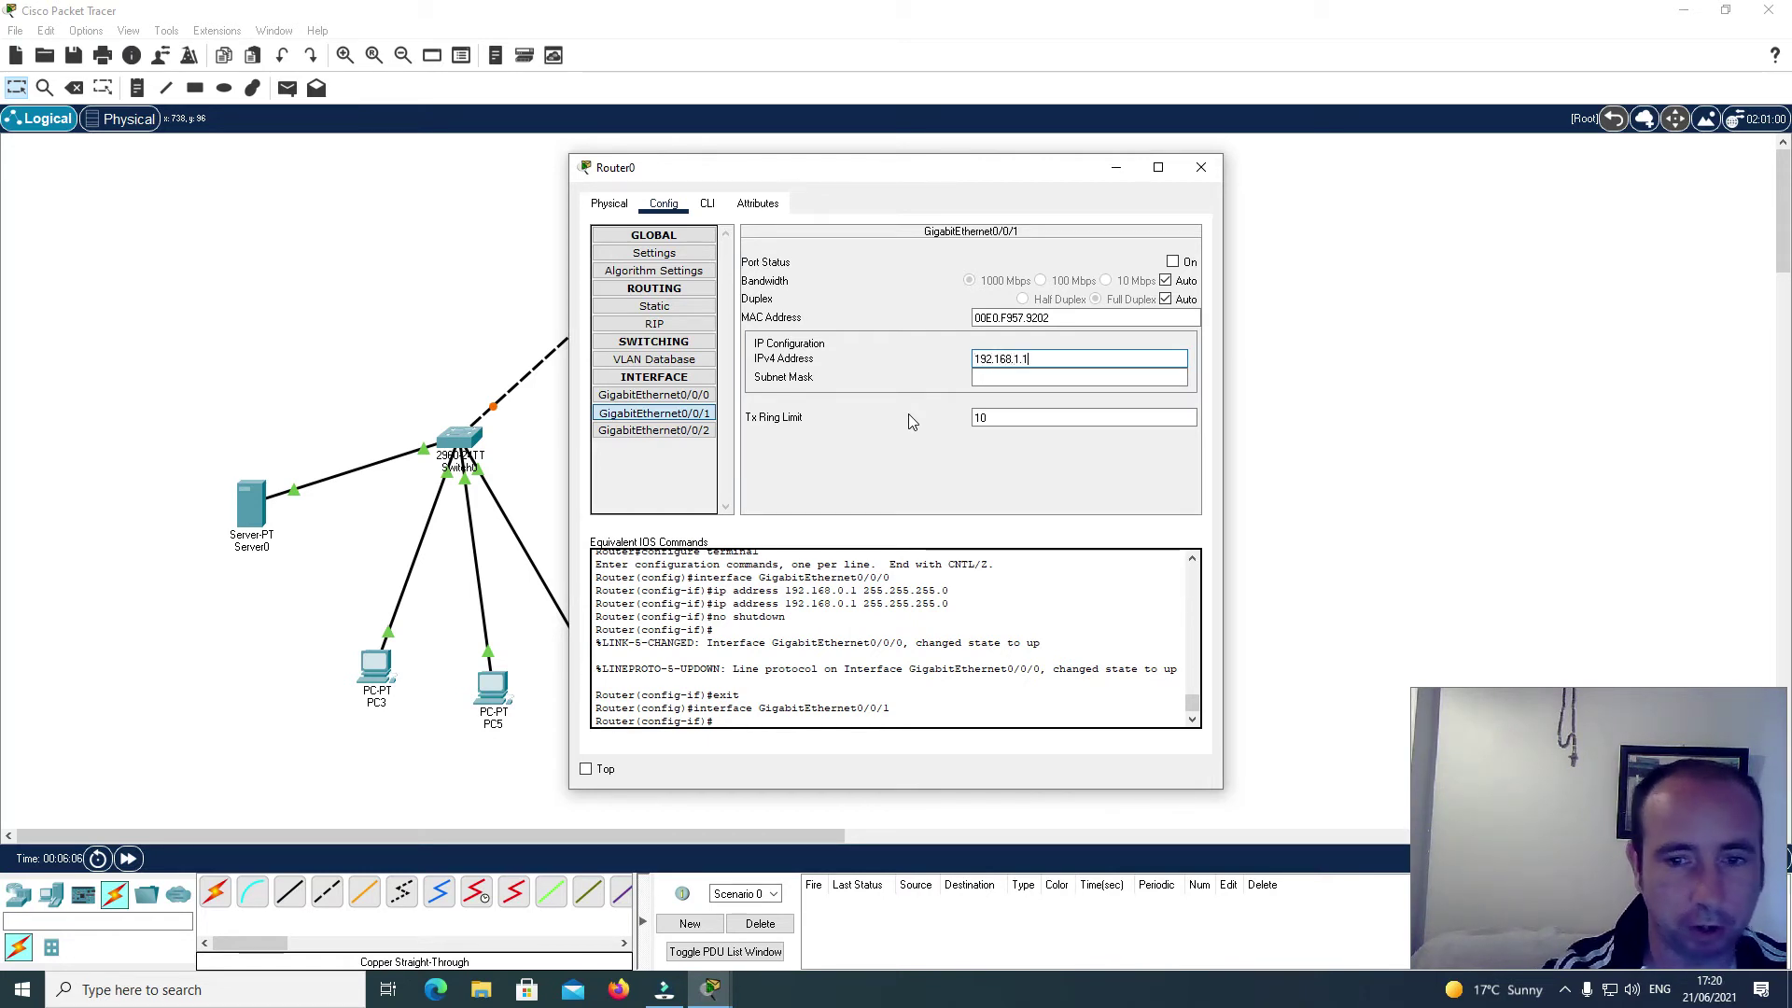
type("2.168.1.1")
key("Tab")
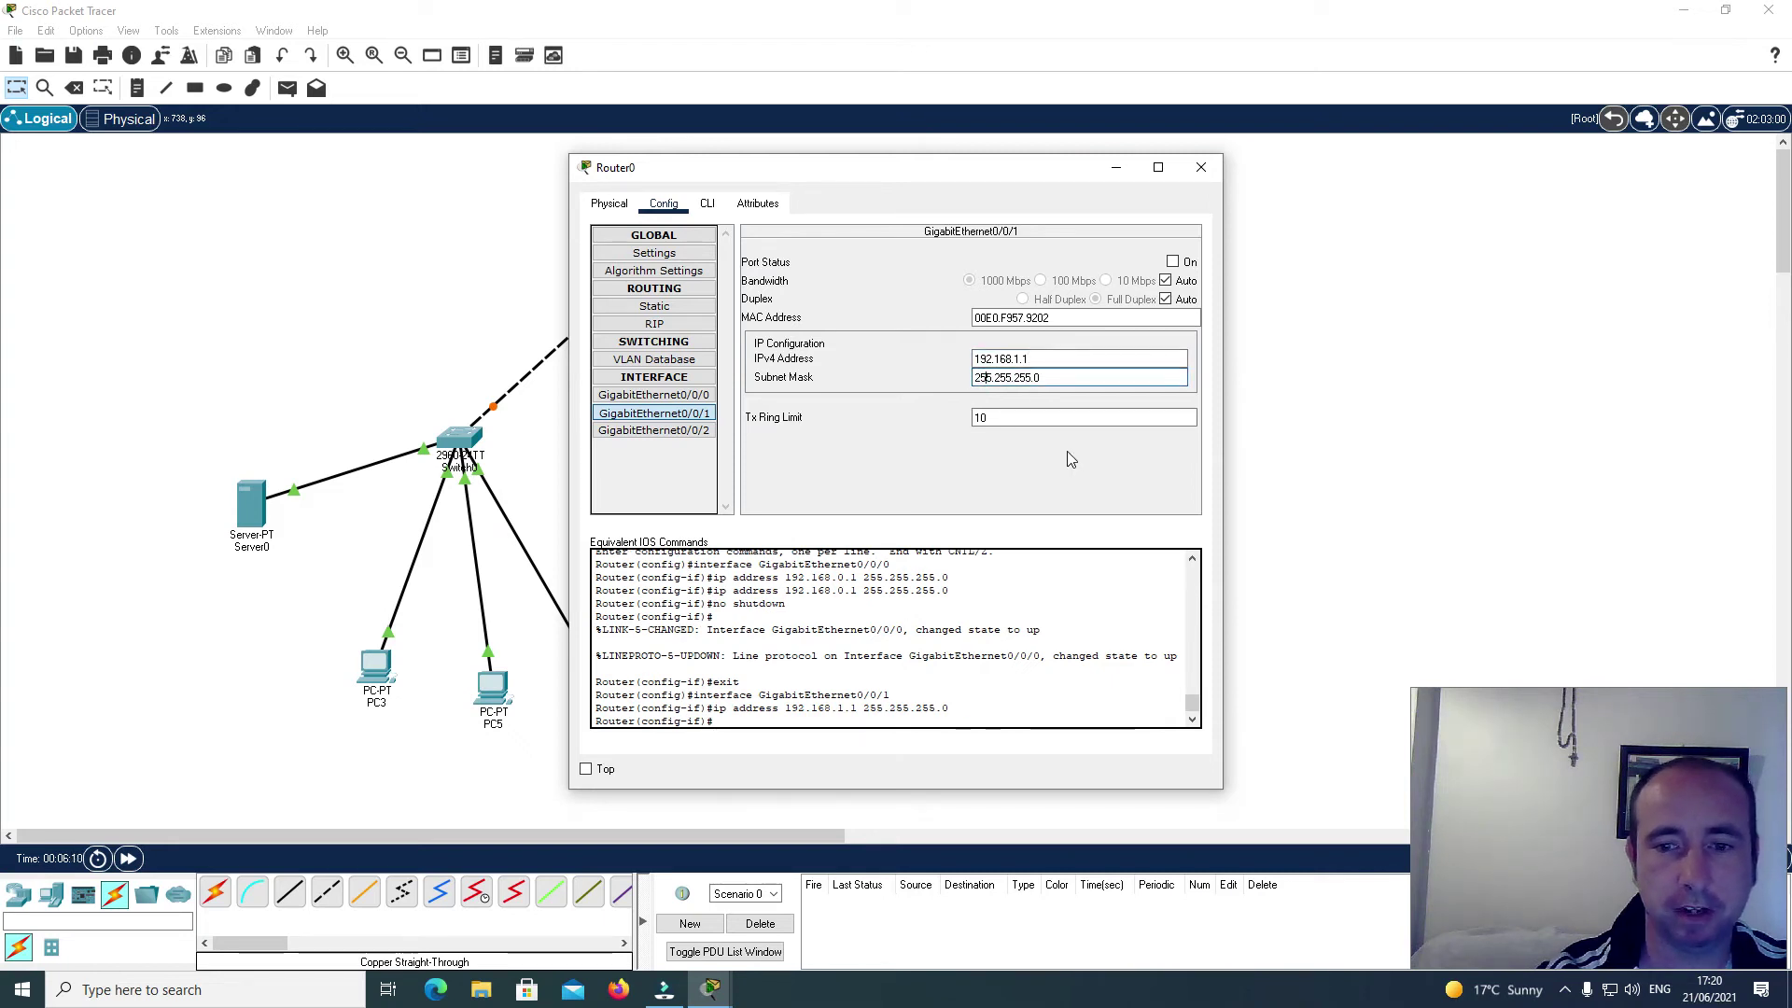
left_click(1173, 263)
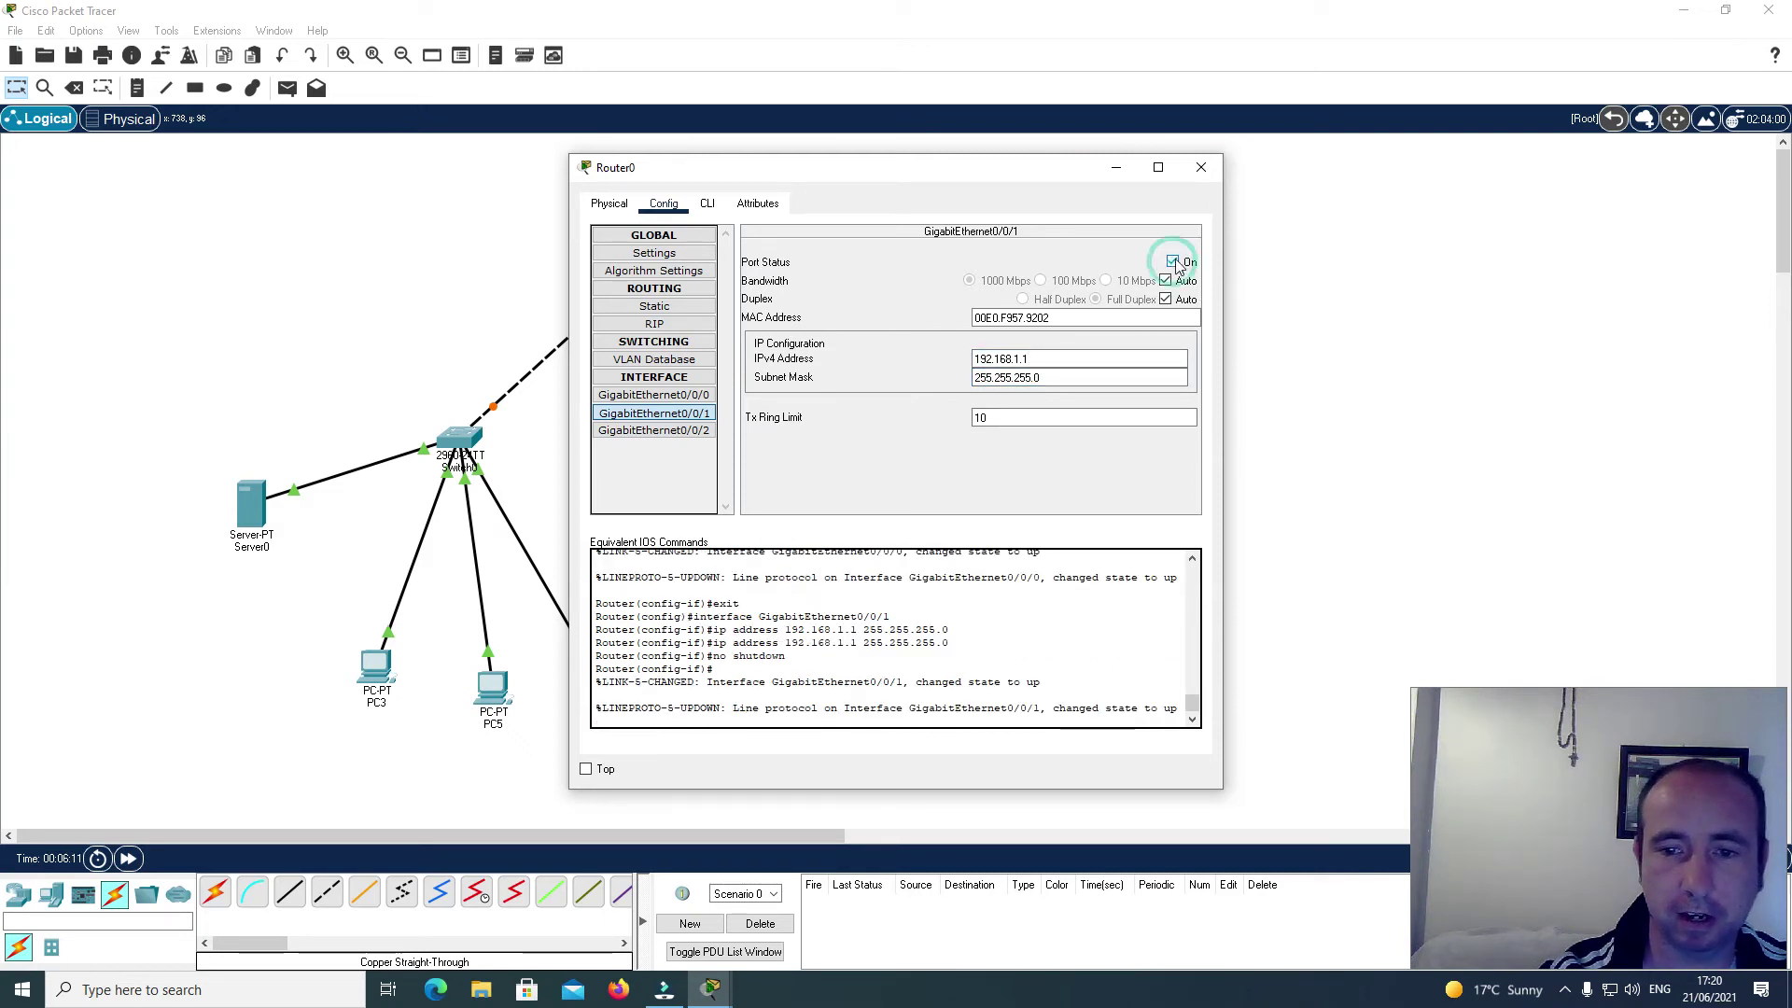
left_click(1202, 167)
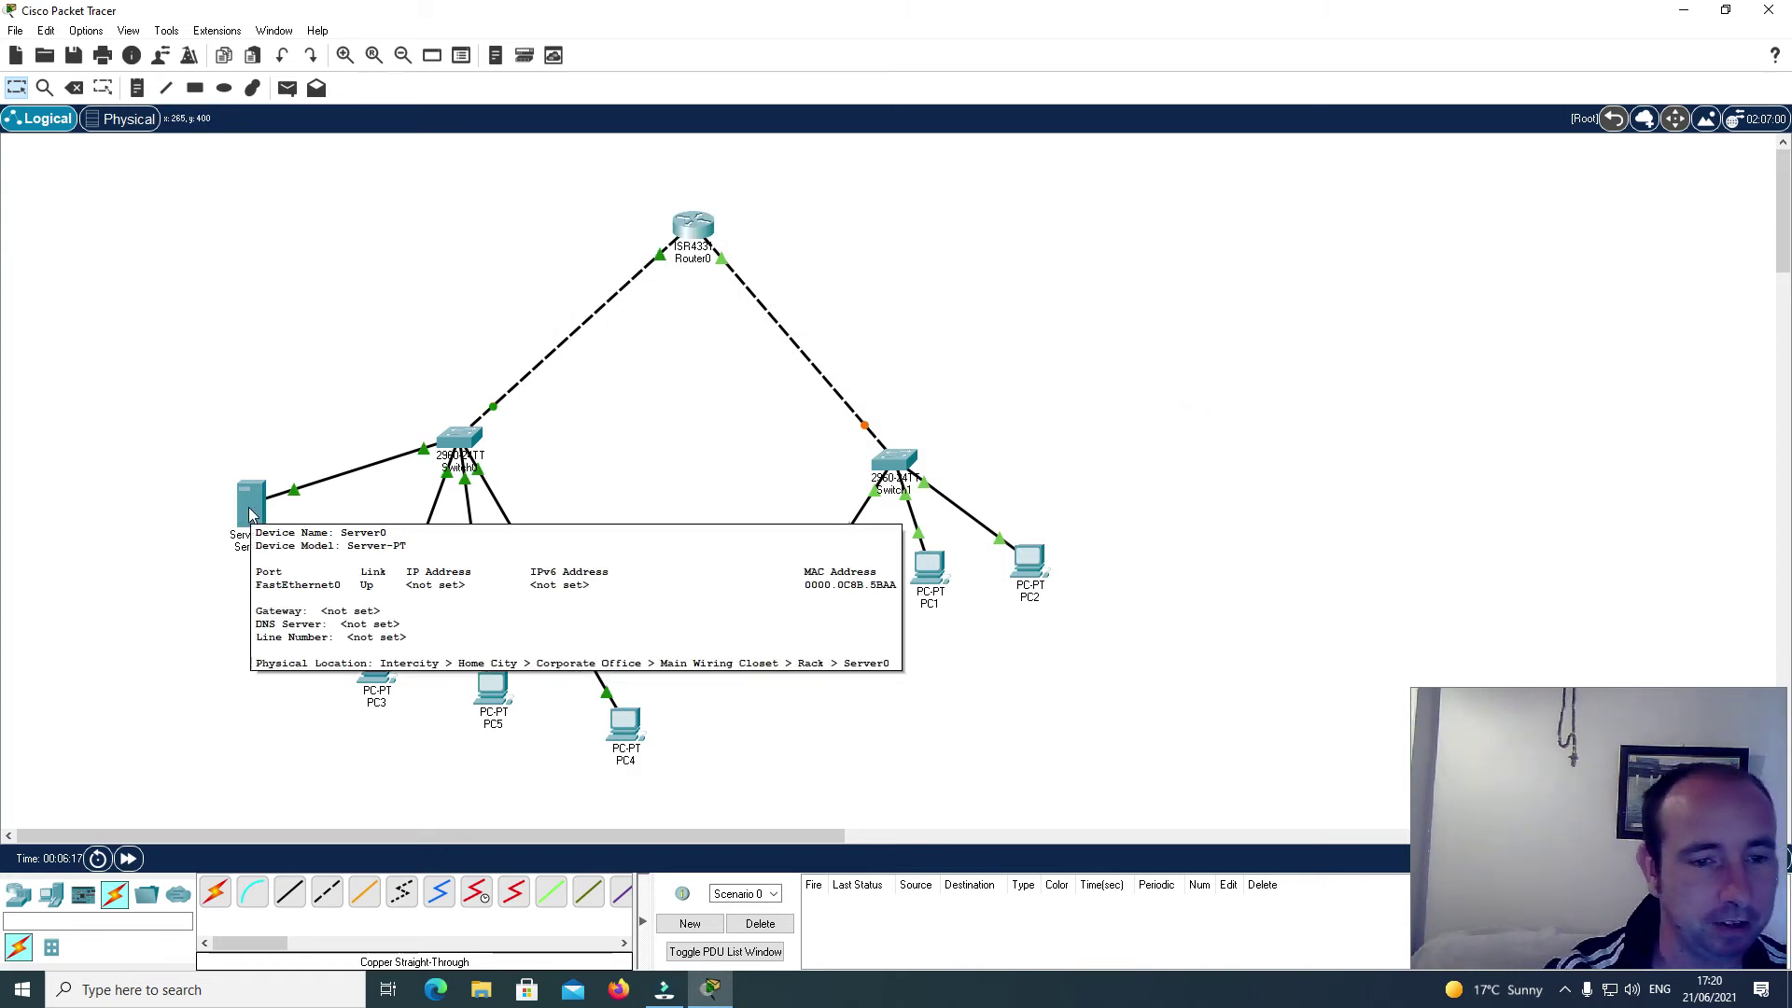
Step: Assign Server0 the static IPv4 address 192.168.0.2 with subnet mask 255.255.255.0
left_click(251, 515)
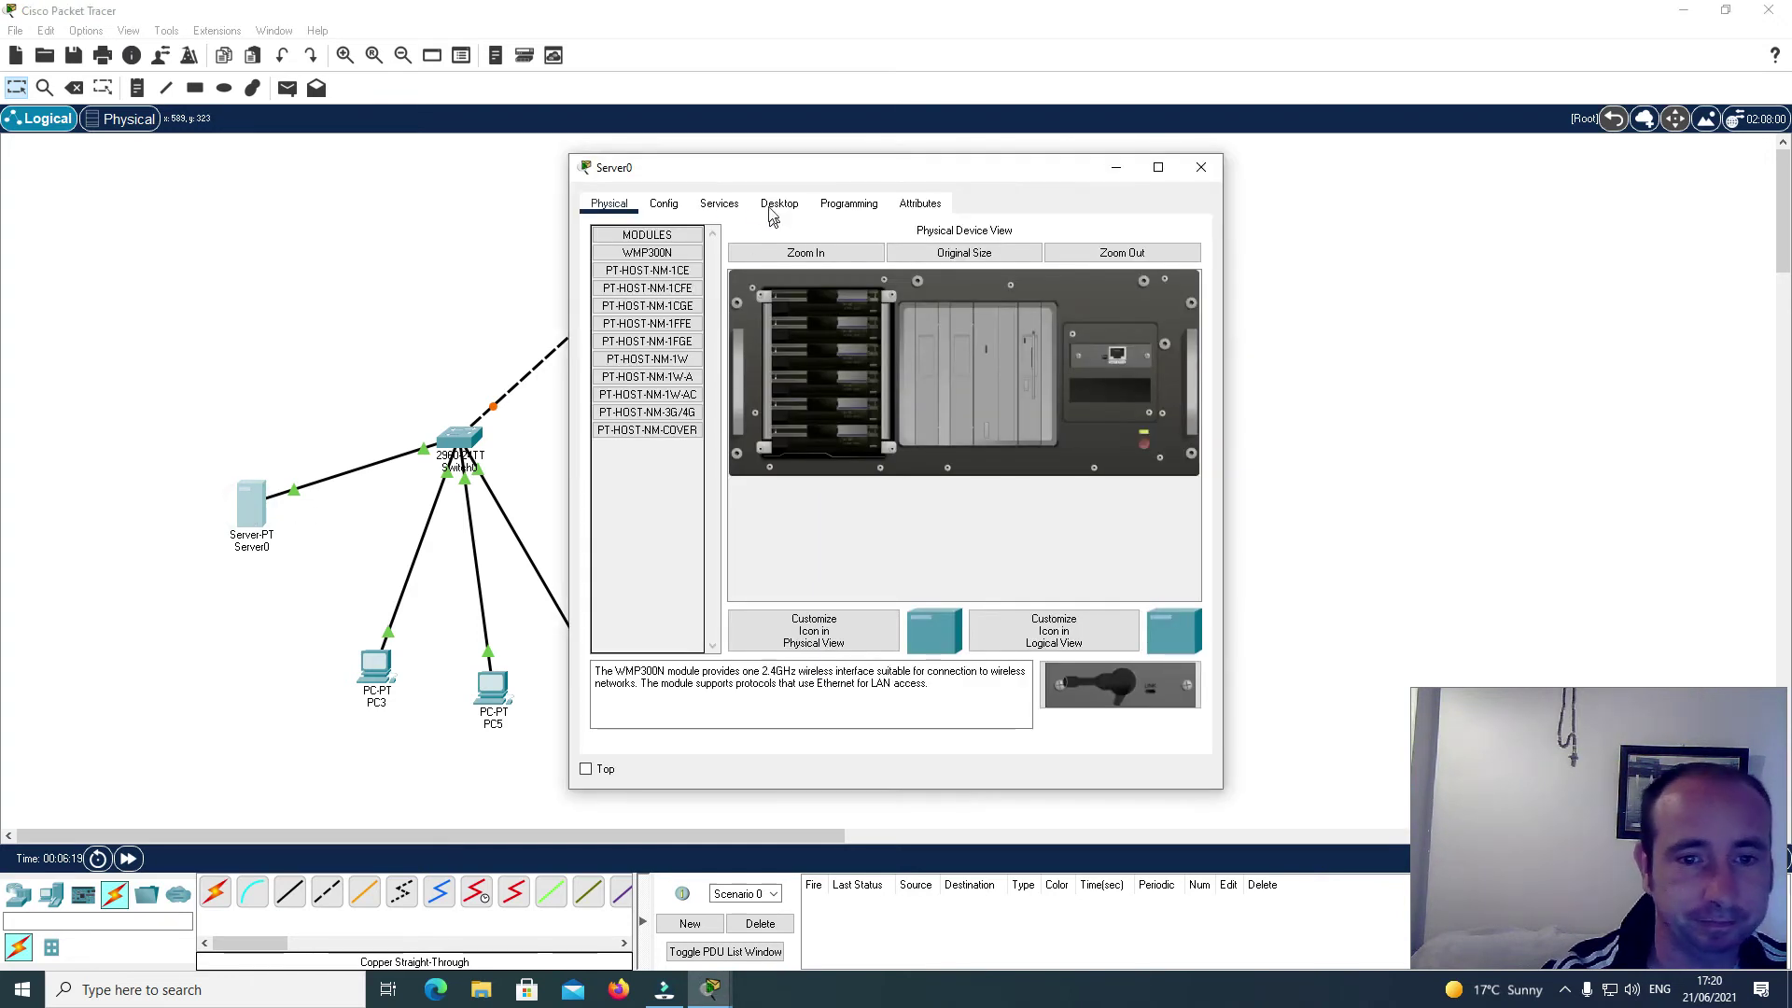
left_click(733, 205)
left_click(779, 206)
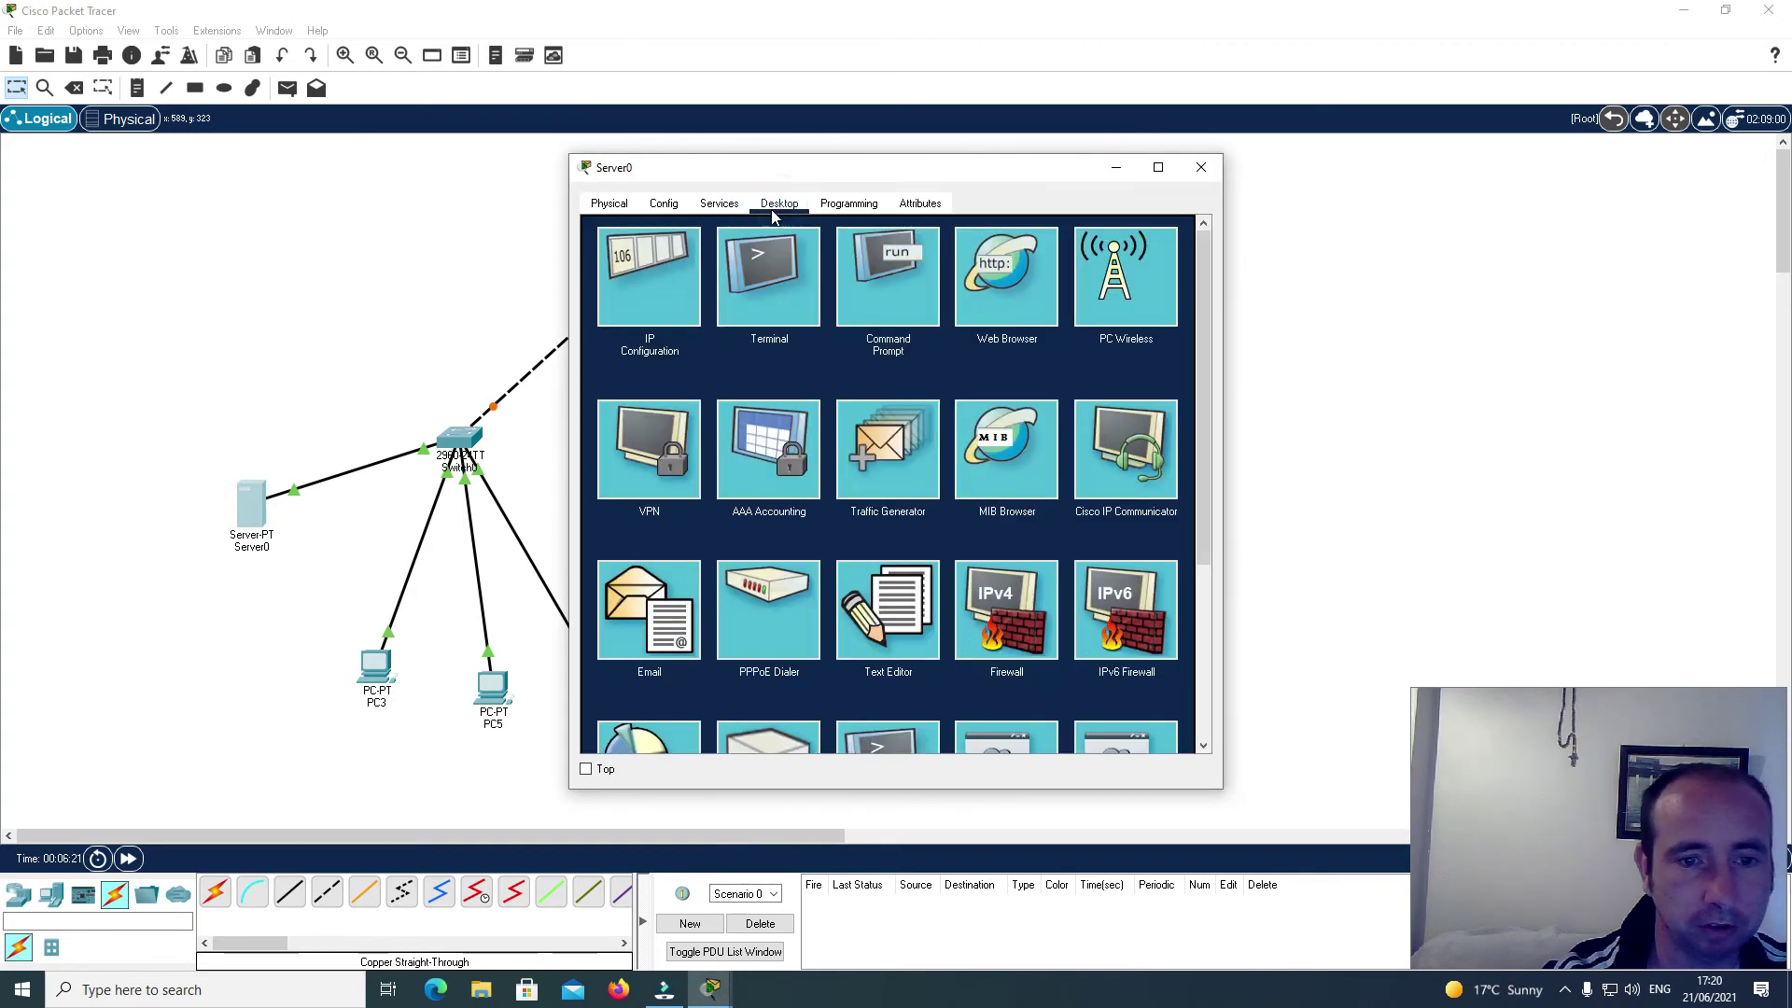
left_click(644, 273)
type("192.168.0.2")
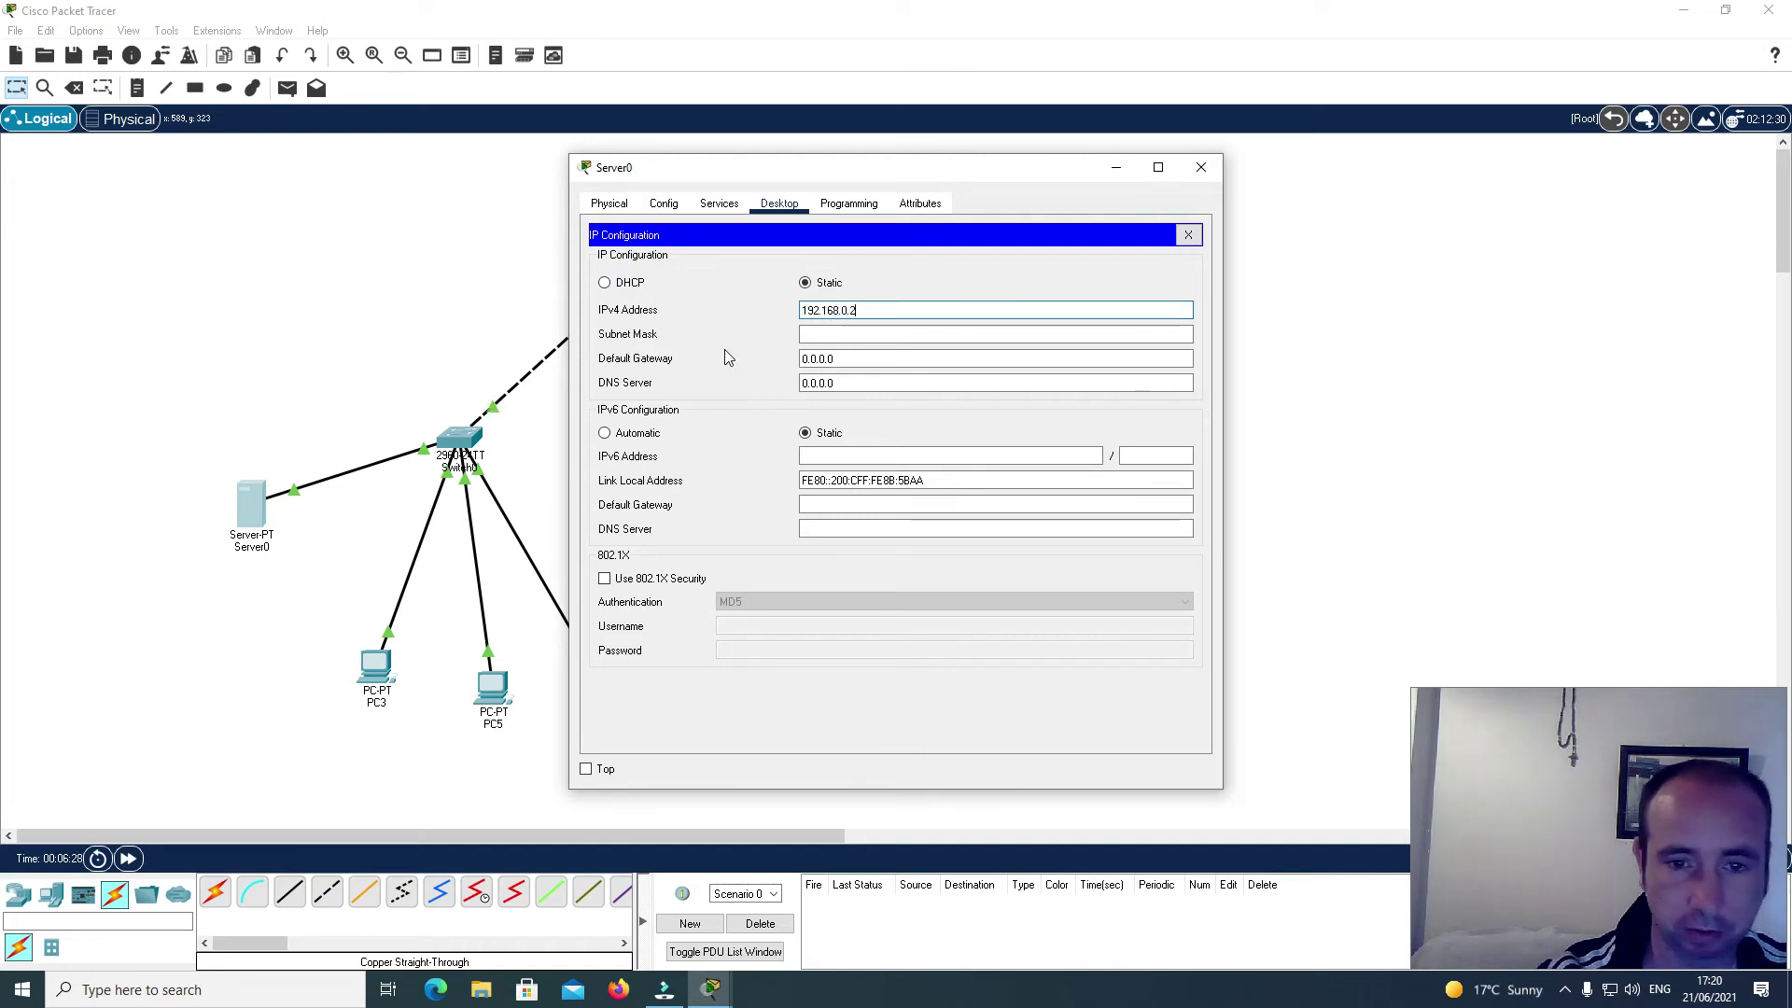
key("Tab")
Step: Set Server0's IPv4 default gateway to 192.168.0.1 and close its configuration
left_click(834, 359)
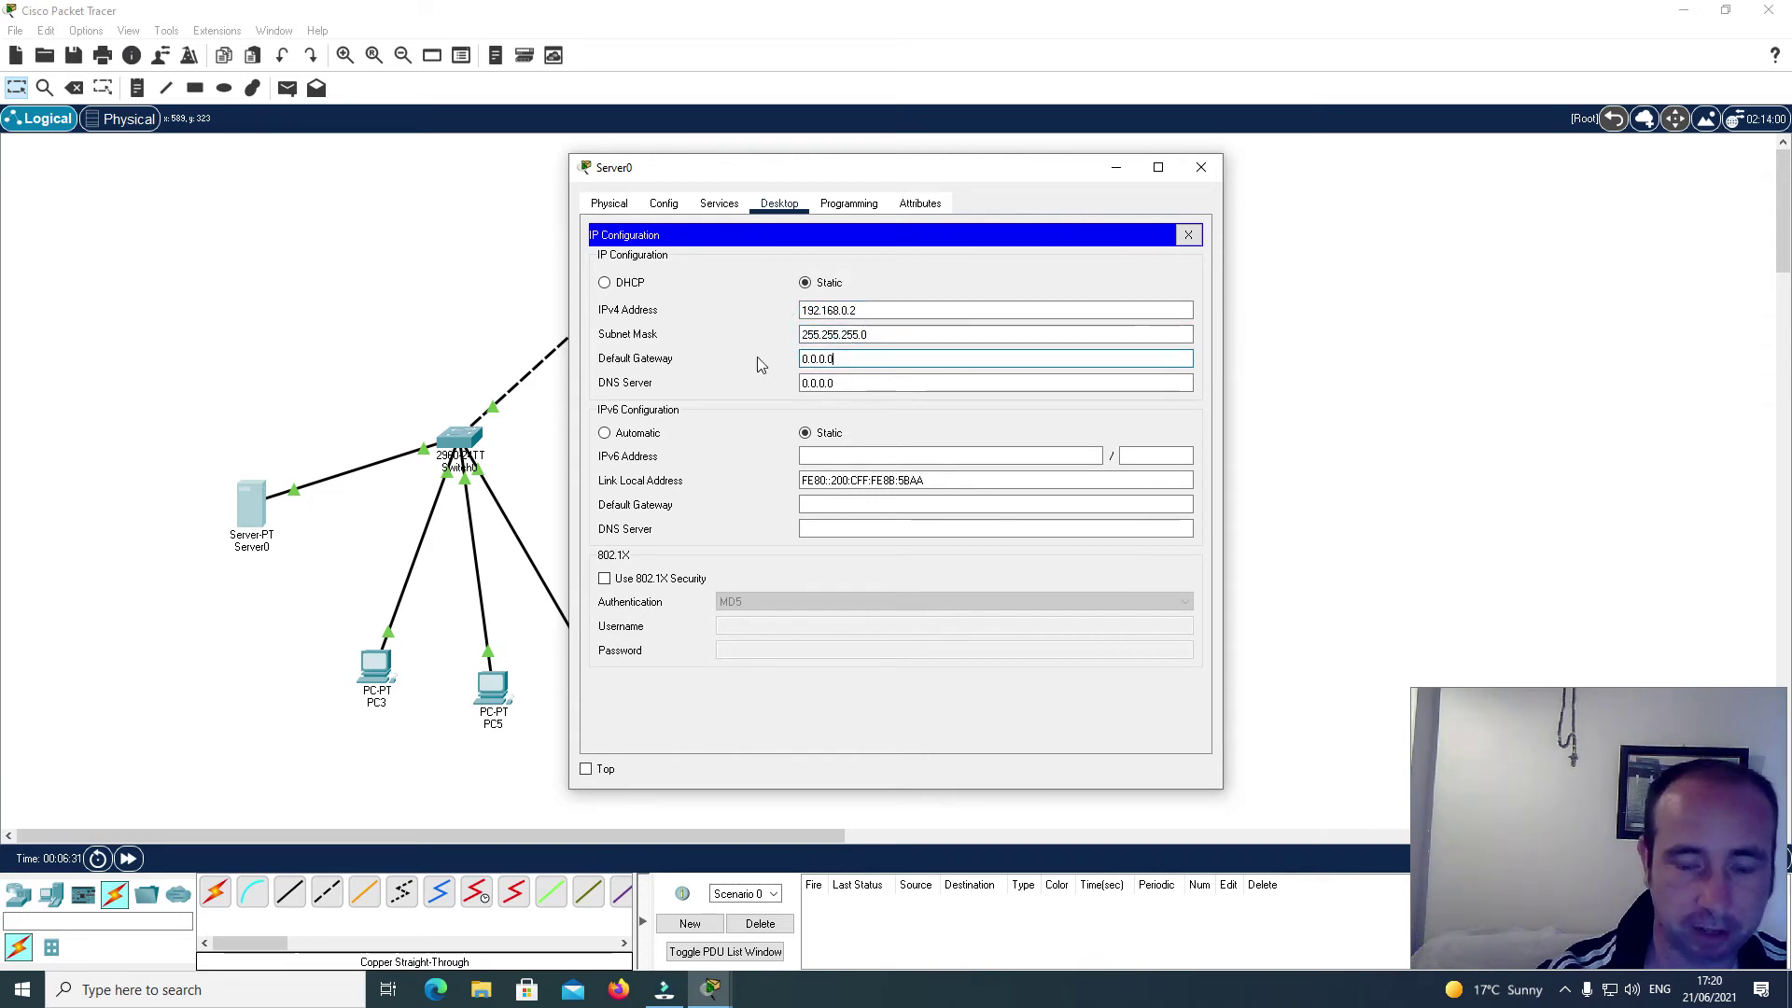
key("BackSpace")
key("BackSpace")
key("BackSpace")
key("BackSpace")
key("BackSpace")
key("BackSpace")
key("BackSpace")
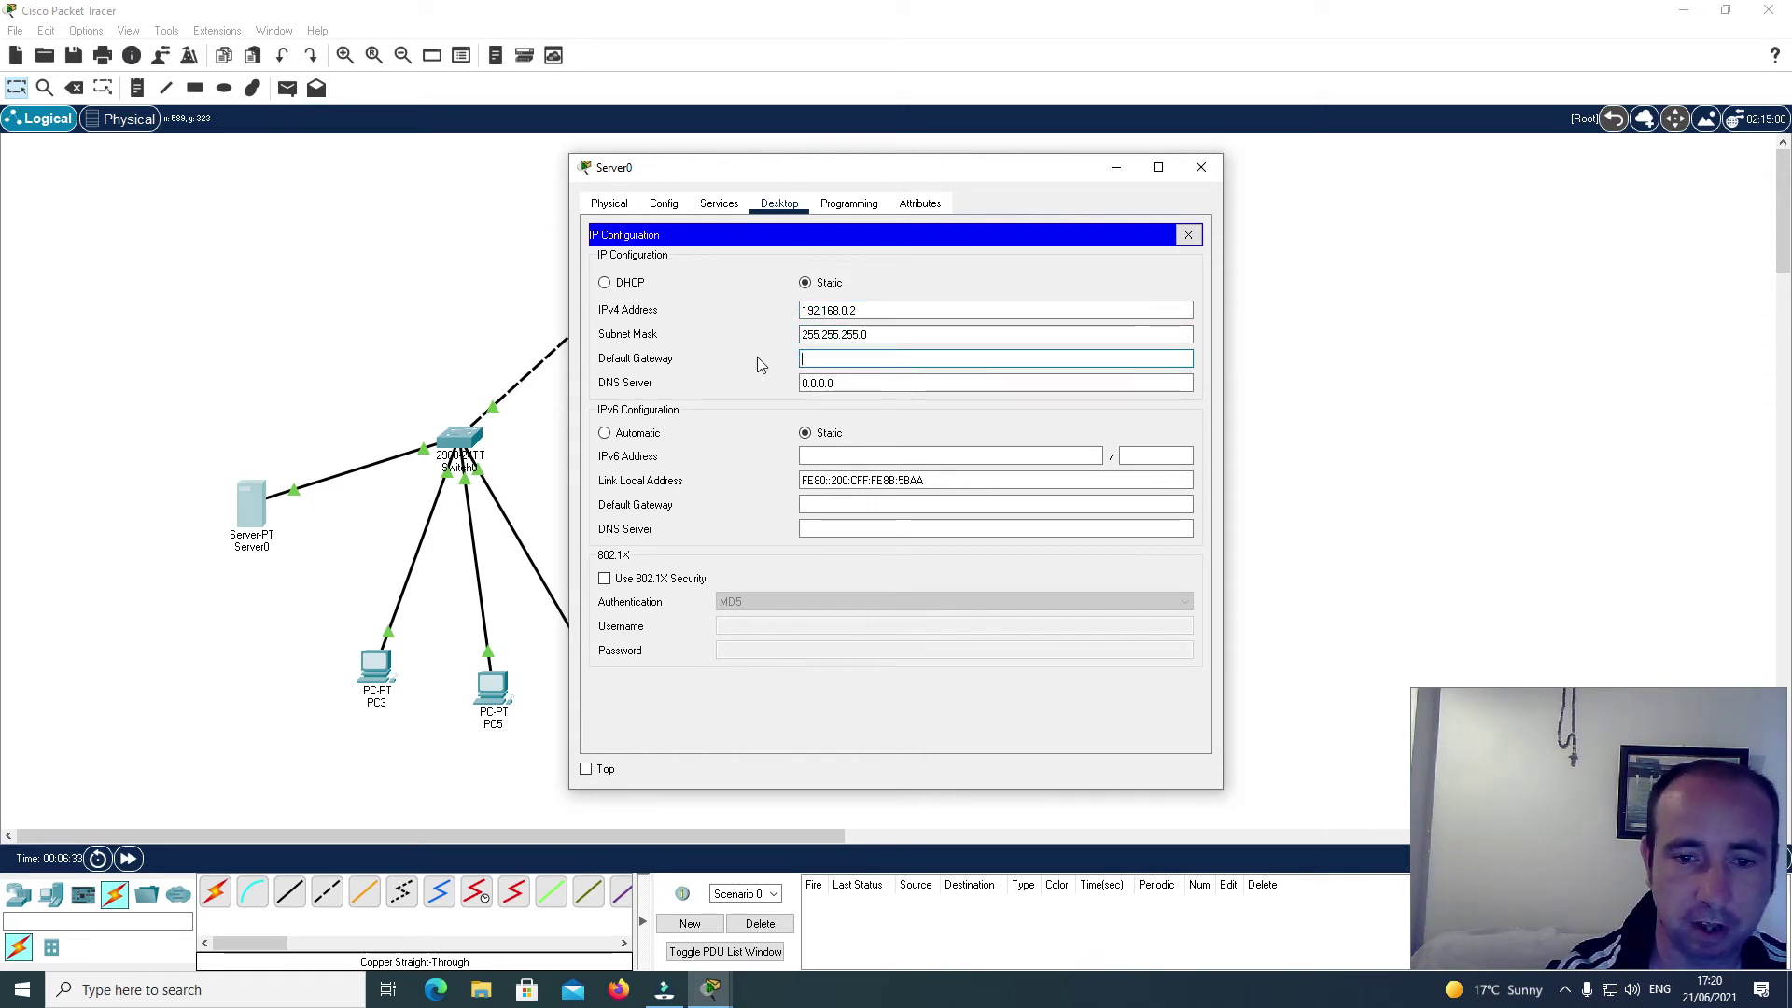
type("192.168")
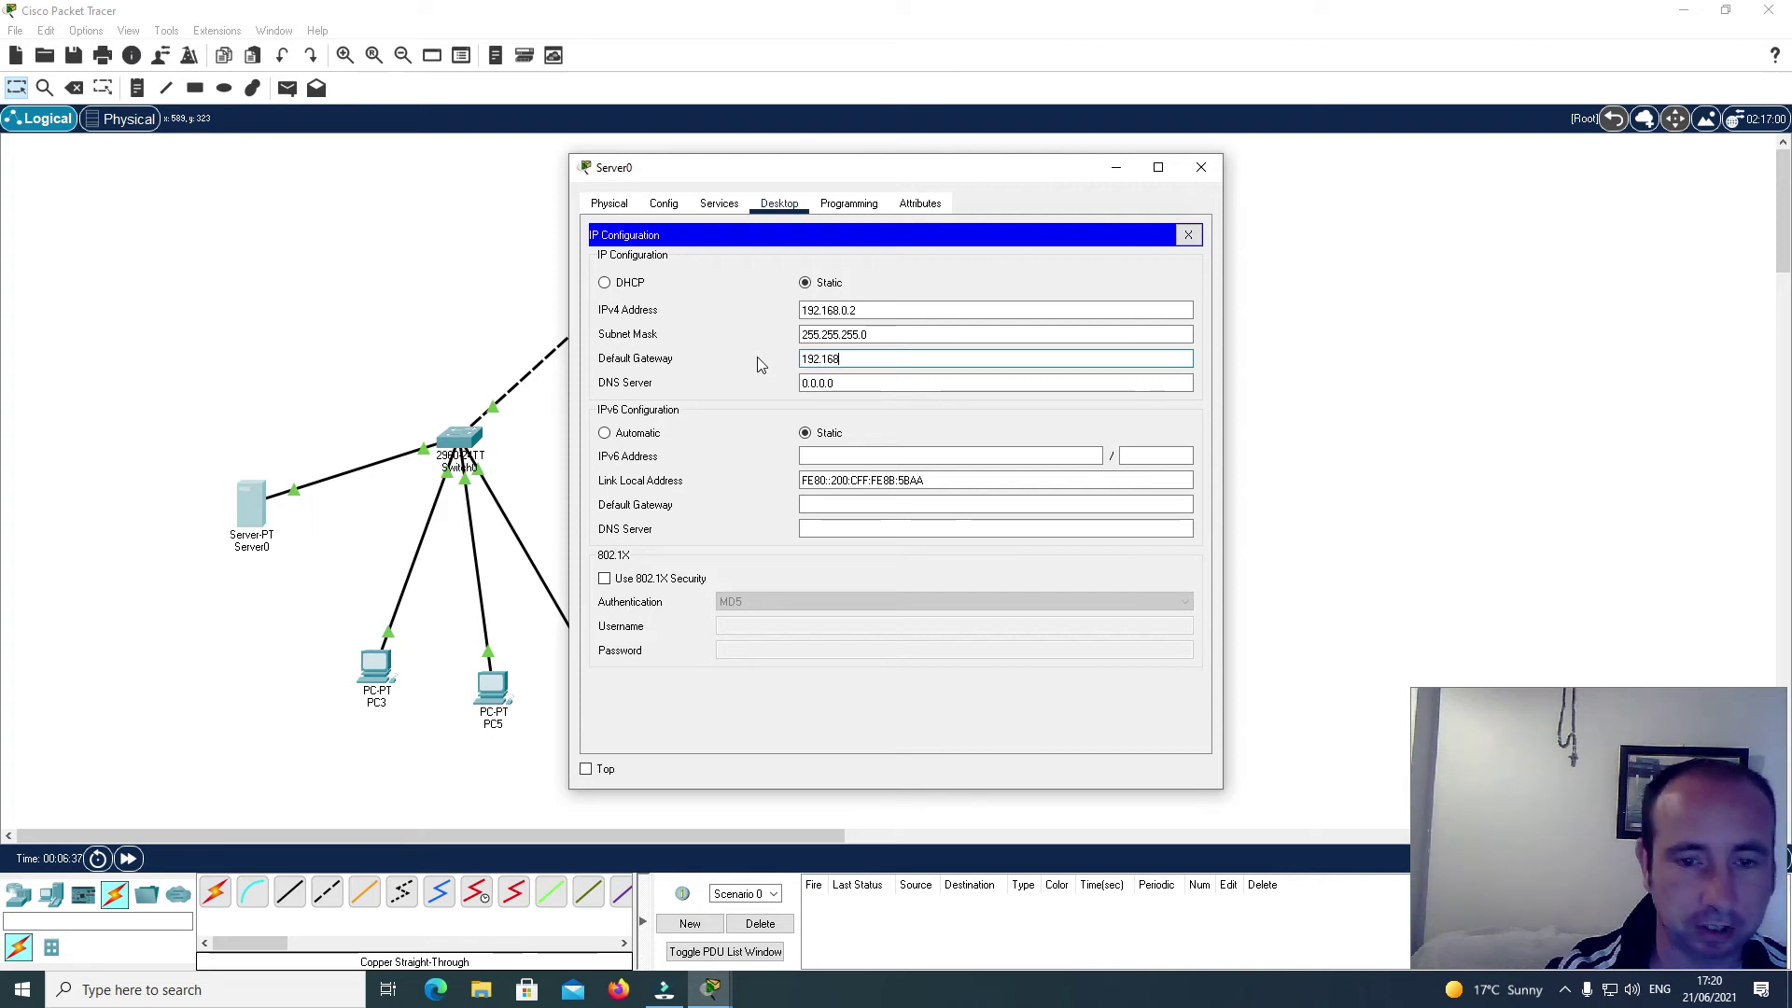
type(".0.")
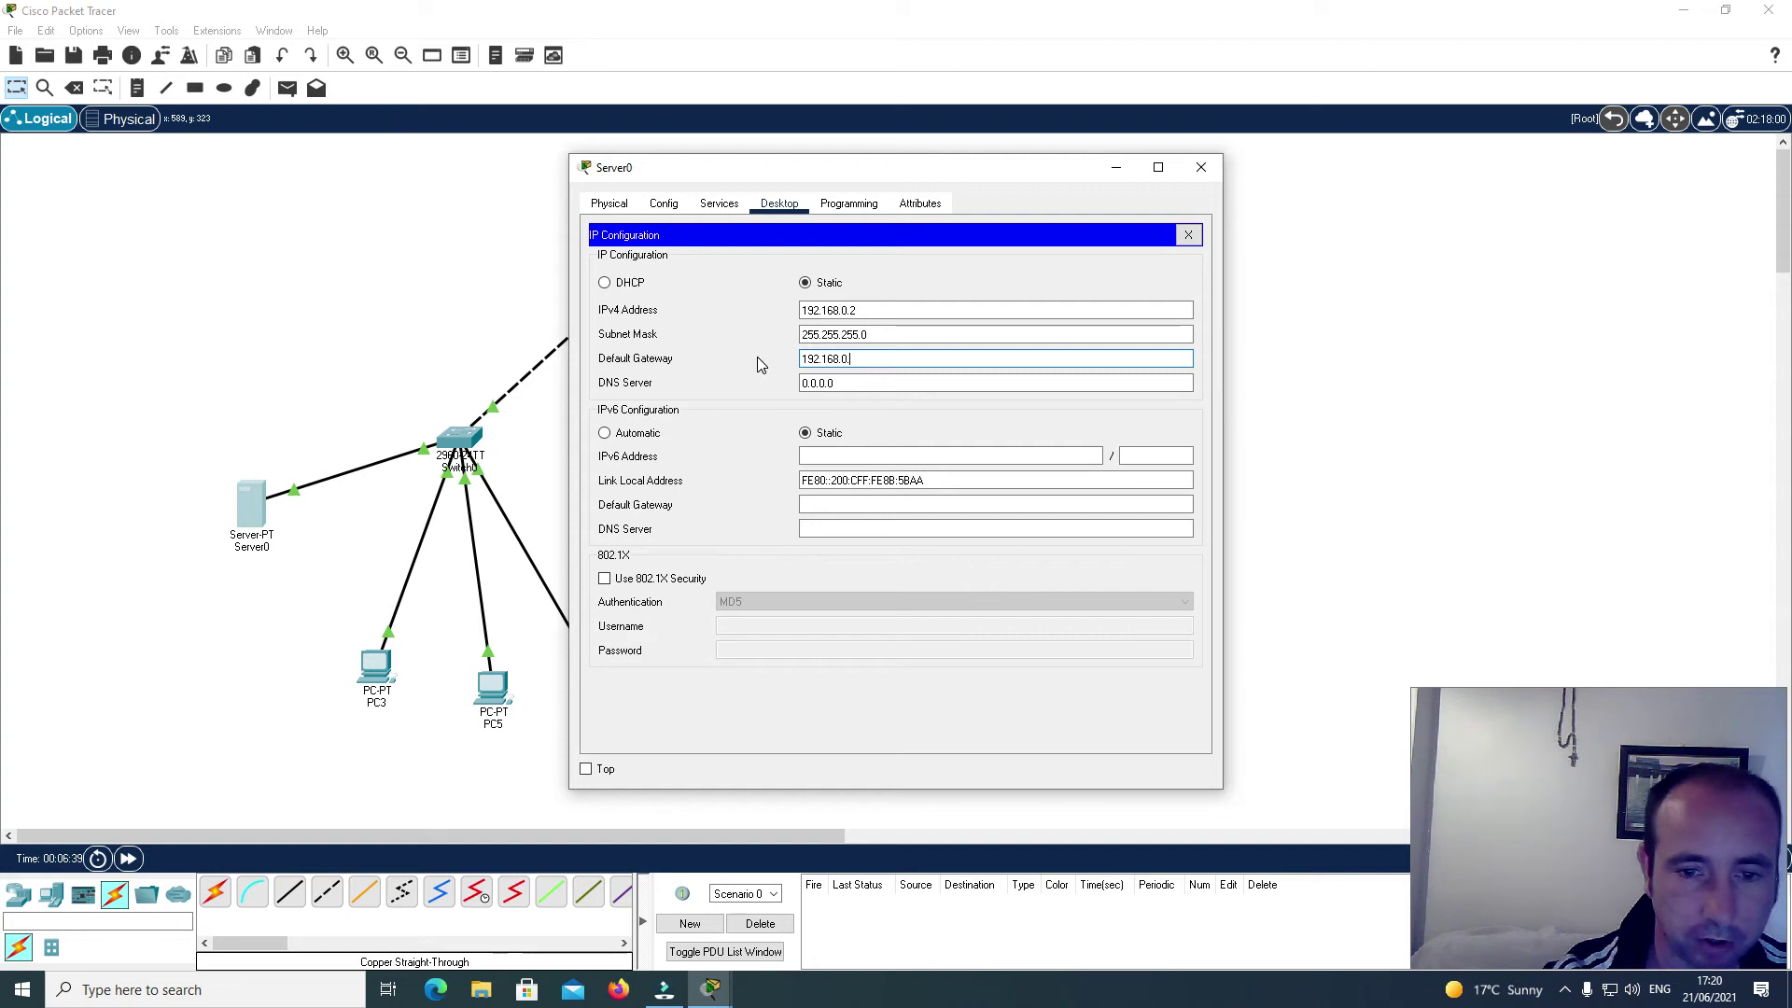
type("1")
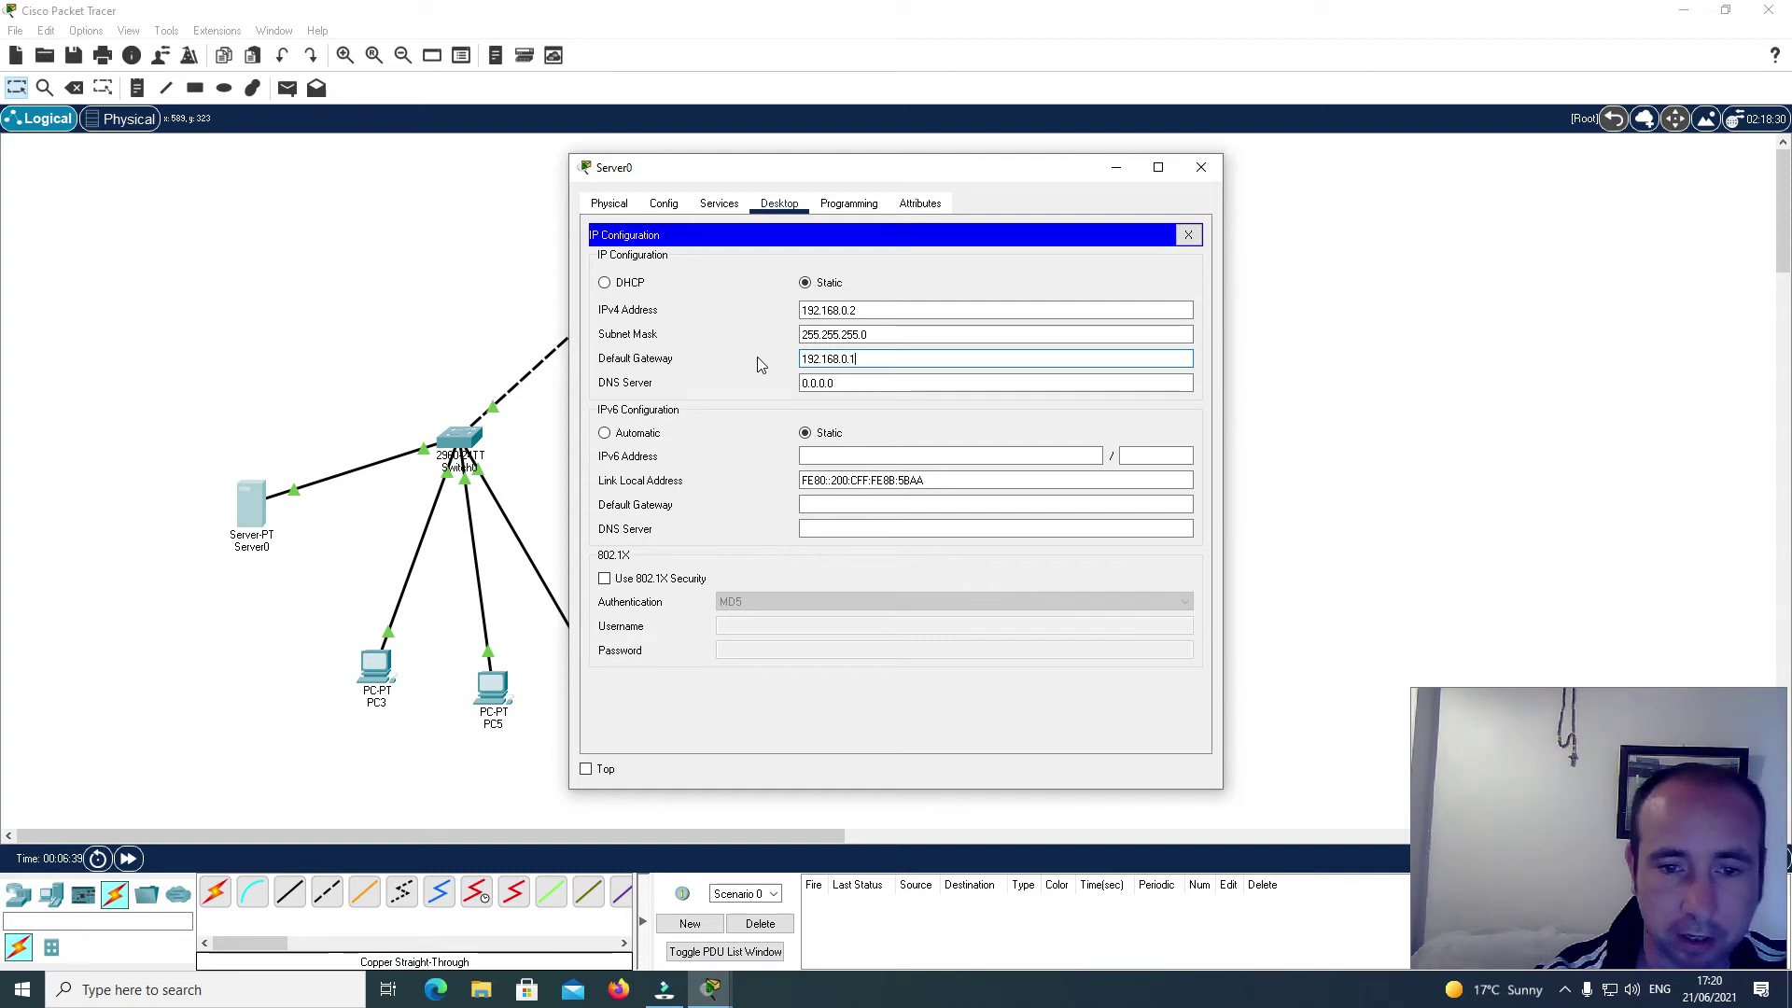
left_click(1189, 235)
left_click(1201, 167)
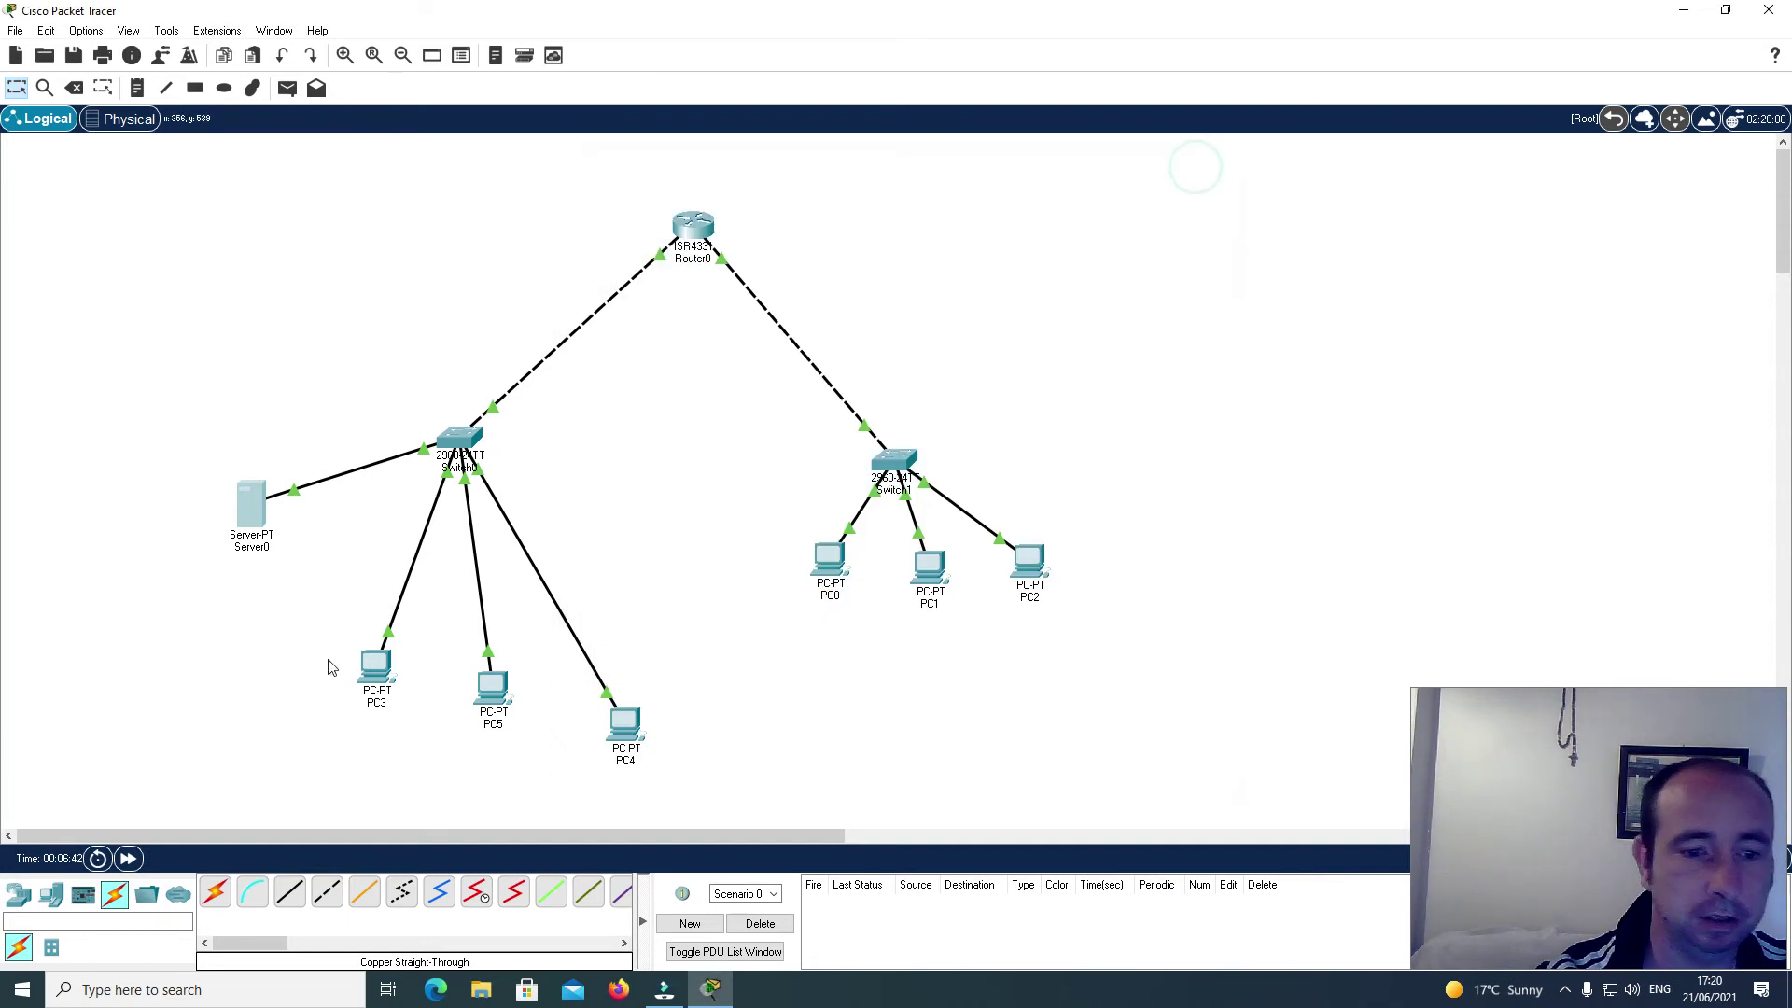
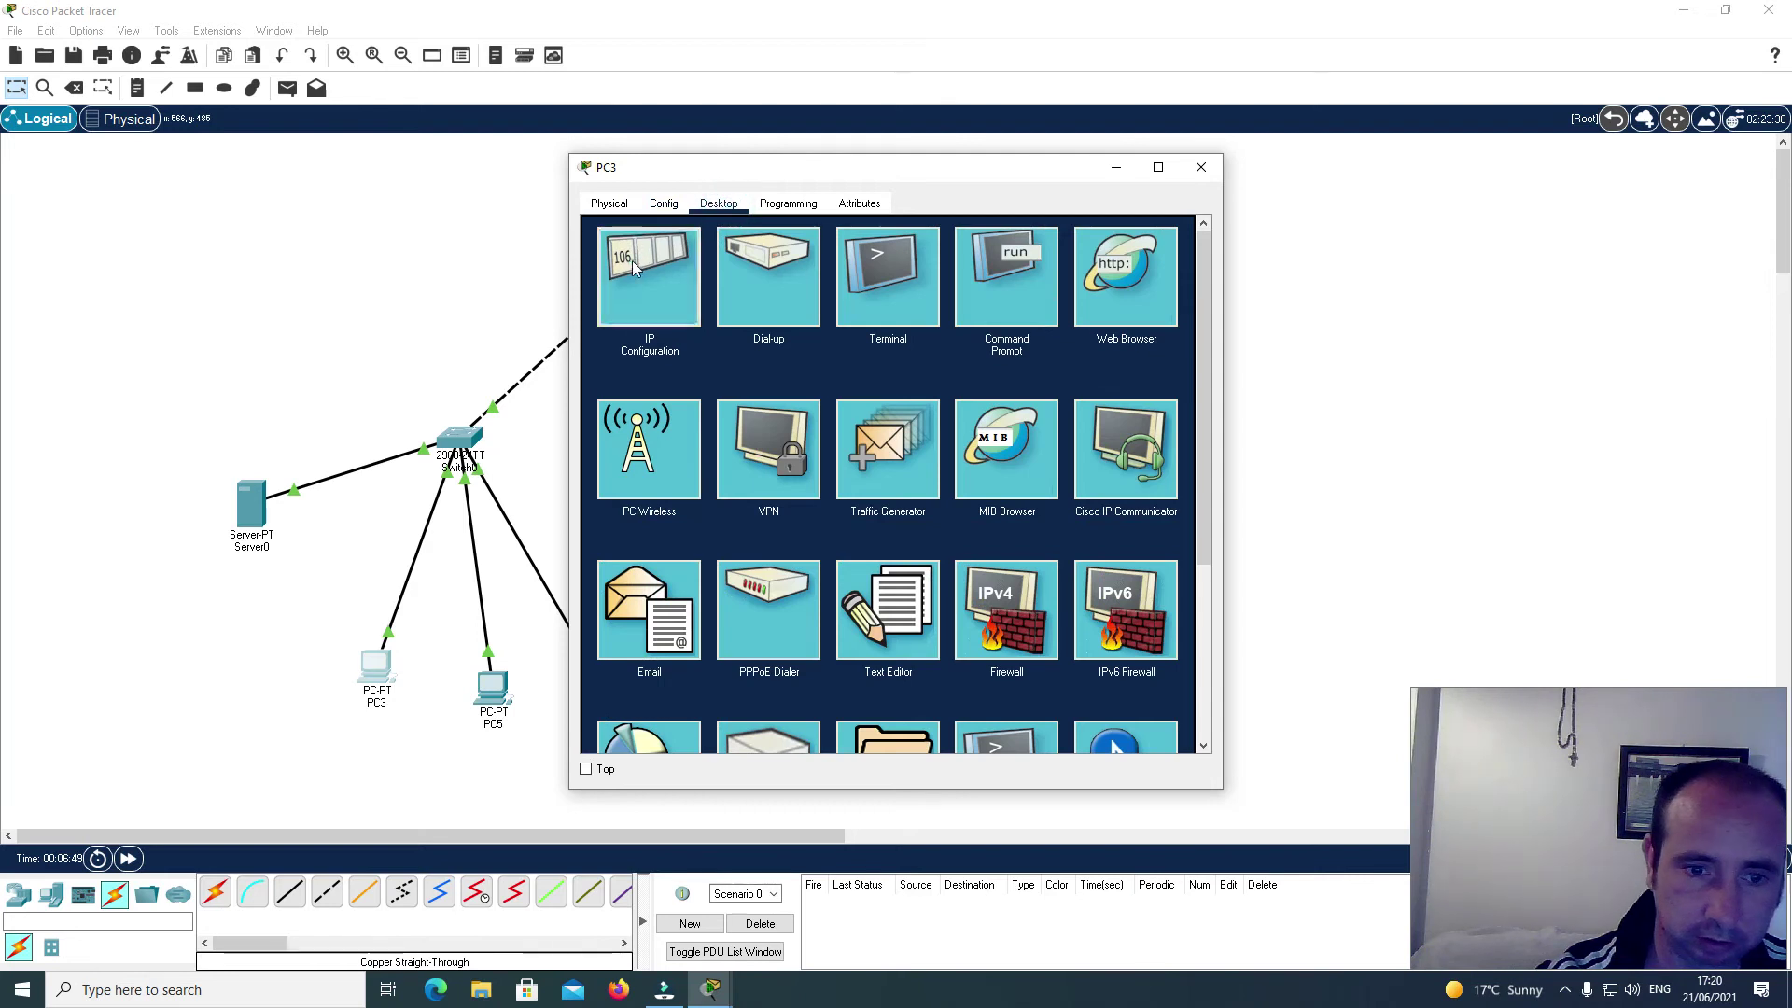
Step: Assign PC3 the static IPv4 address 192.168.0.3 with subnet mask 255.255.255.0
left_click(832, 325)
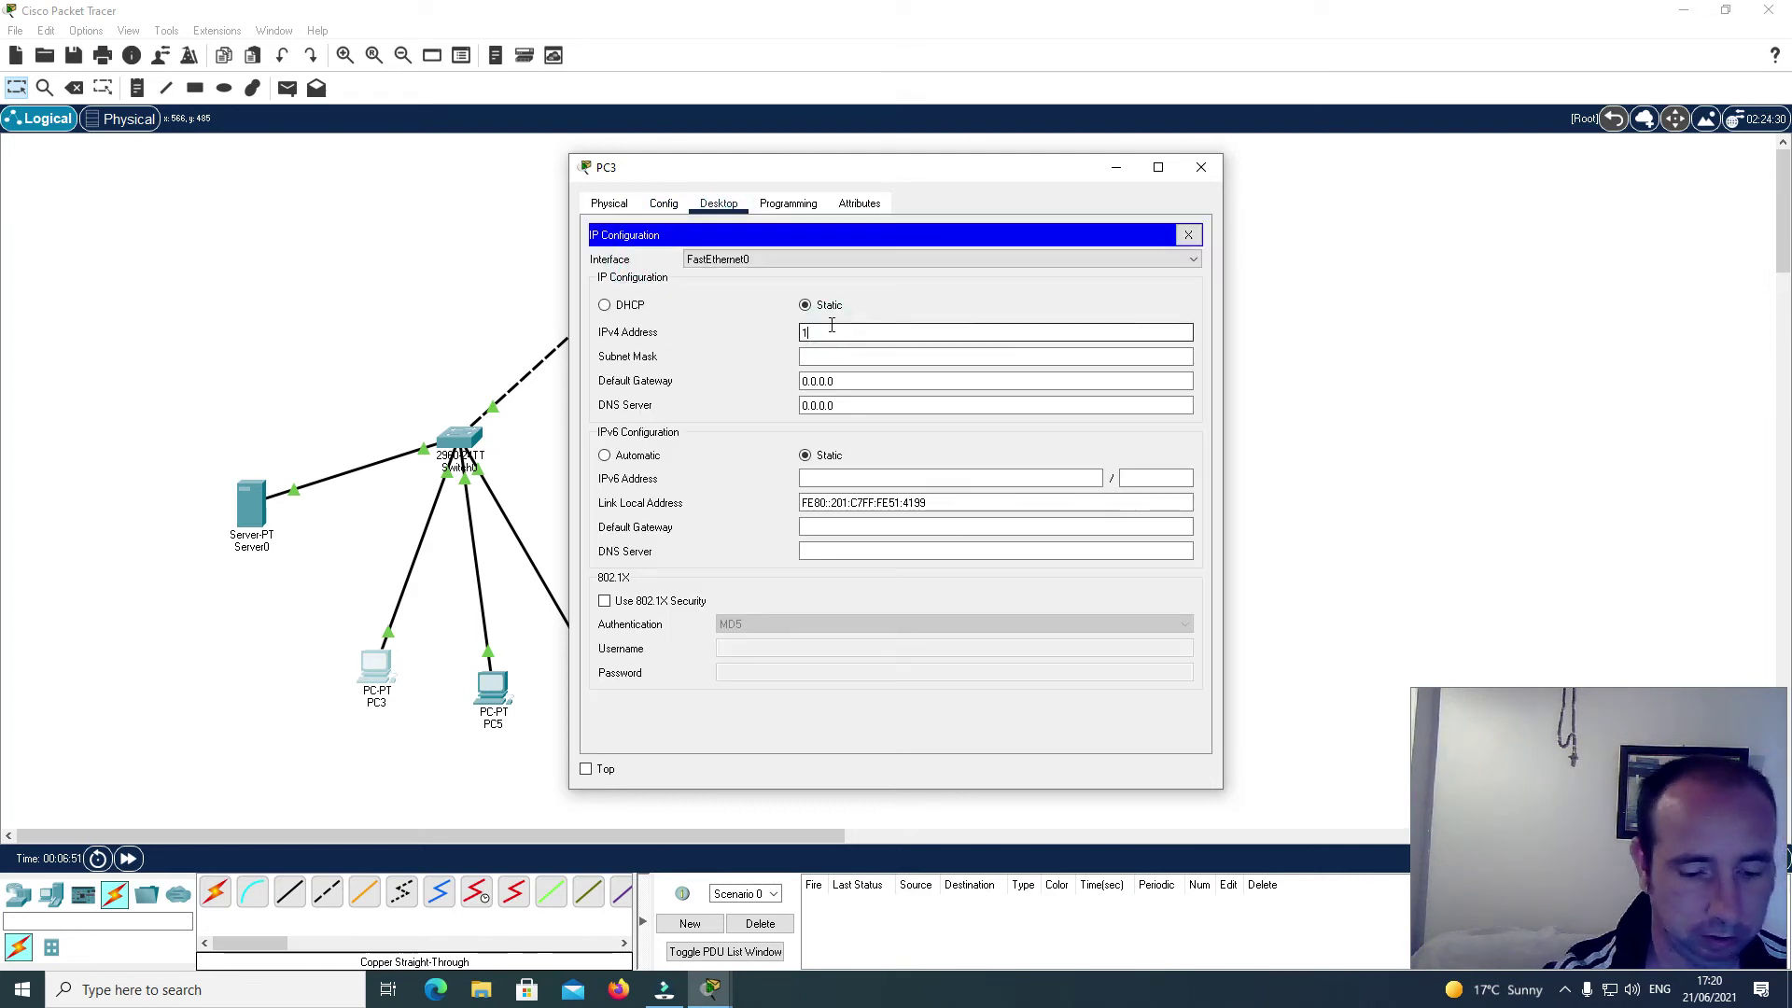
type("192.168")
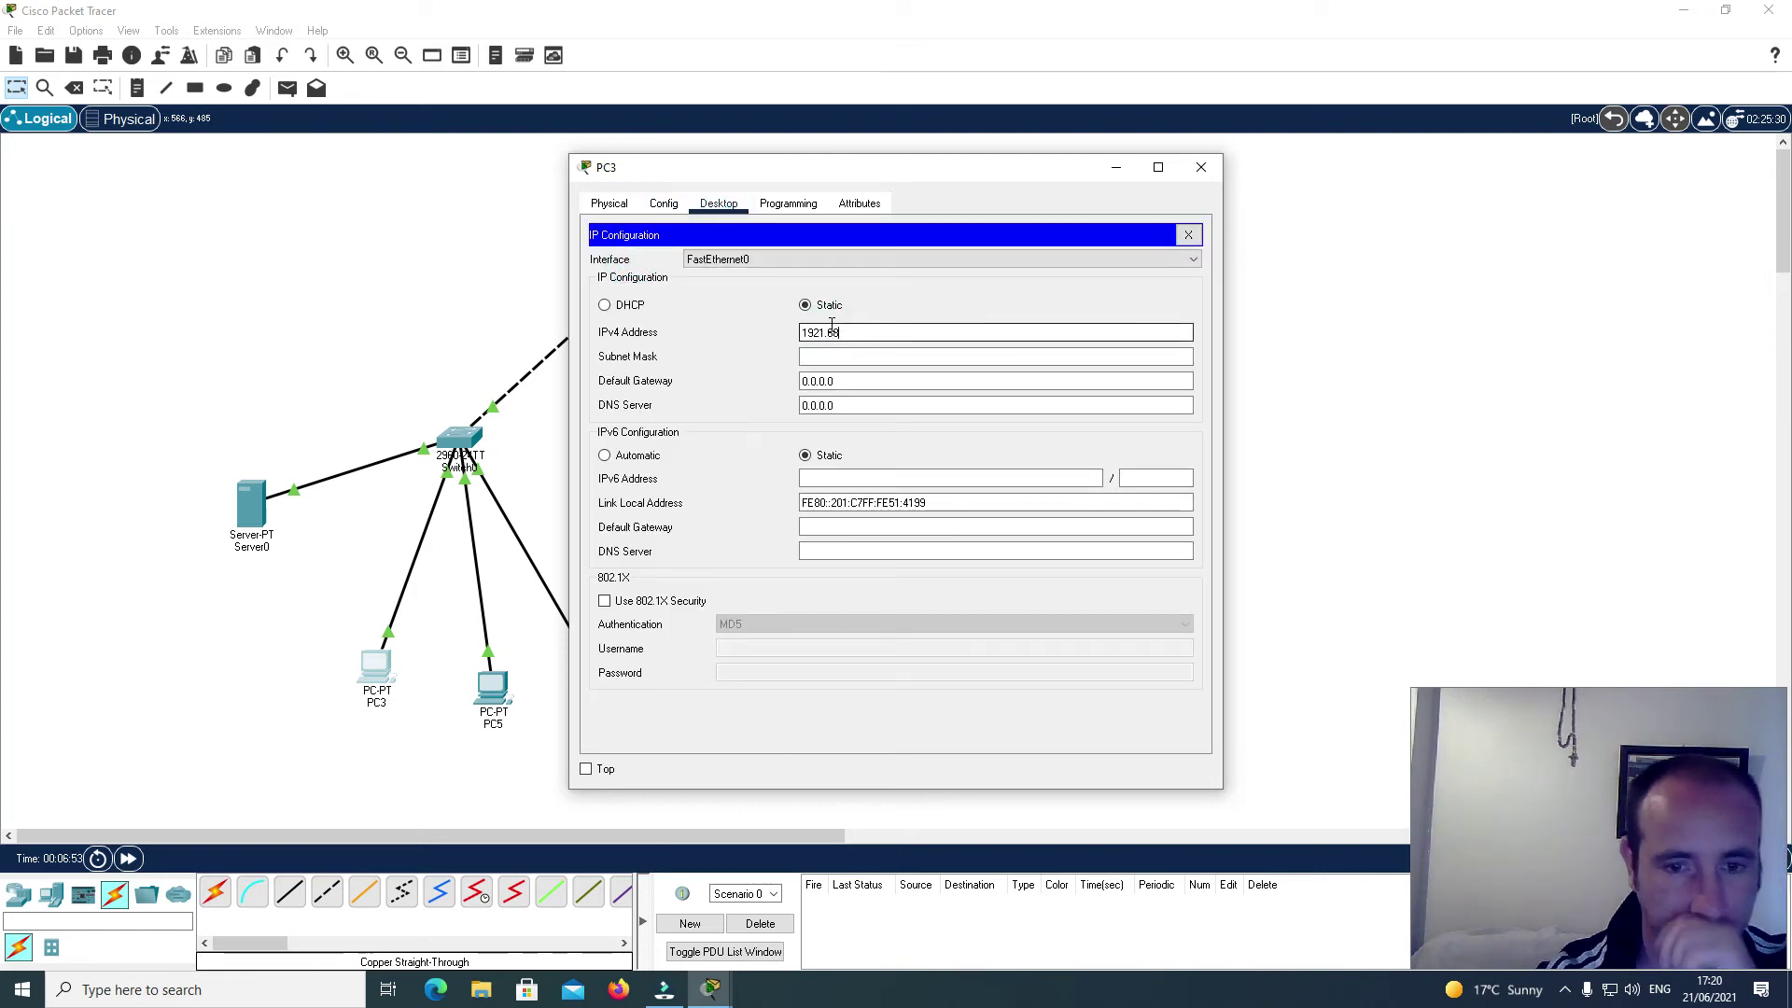
key("Left")
key("Left")
key("Left")
key("Left")
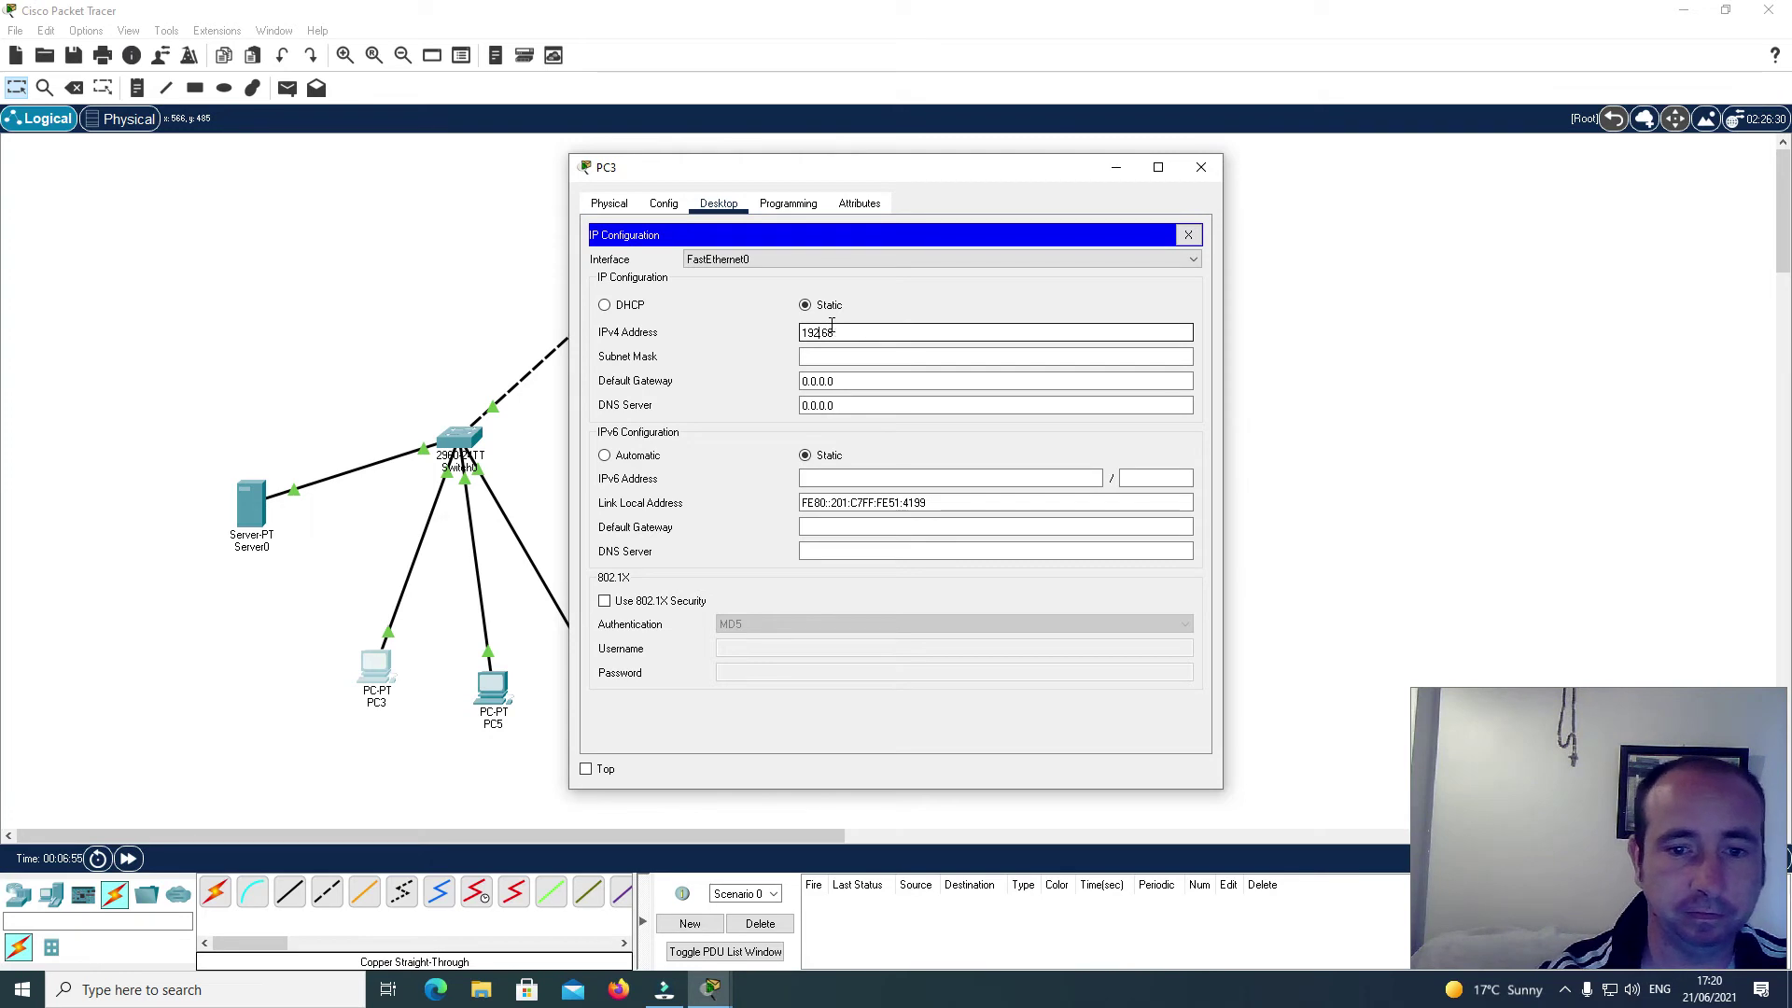
type("1.")
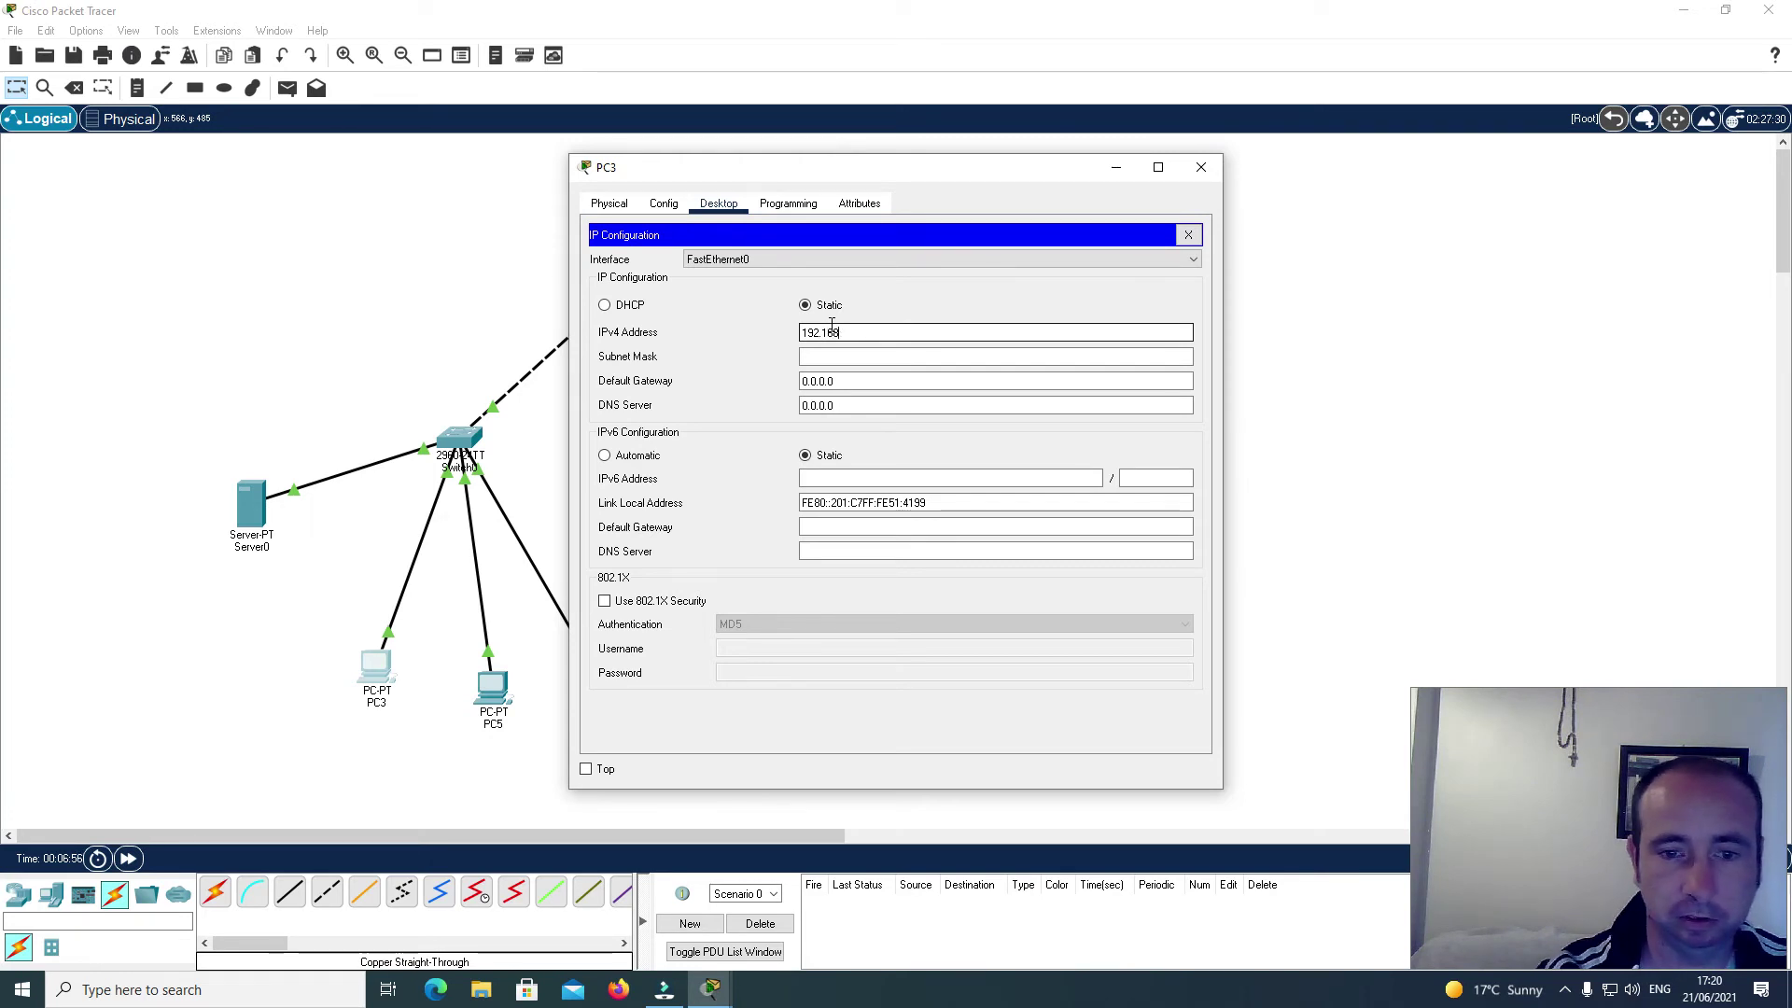
type("3")
key("Tab")
left_click(842, 332)
type(".0")
left_click(821, 356)
Step: Set PC3's IPv4 default gateway to 192.168.0.1 and close its configuration
left_click(819, 381)
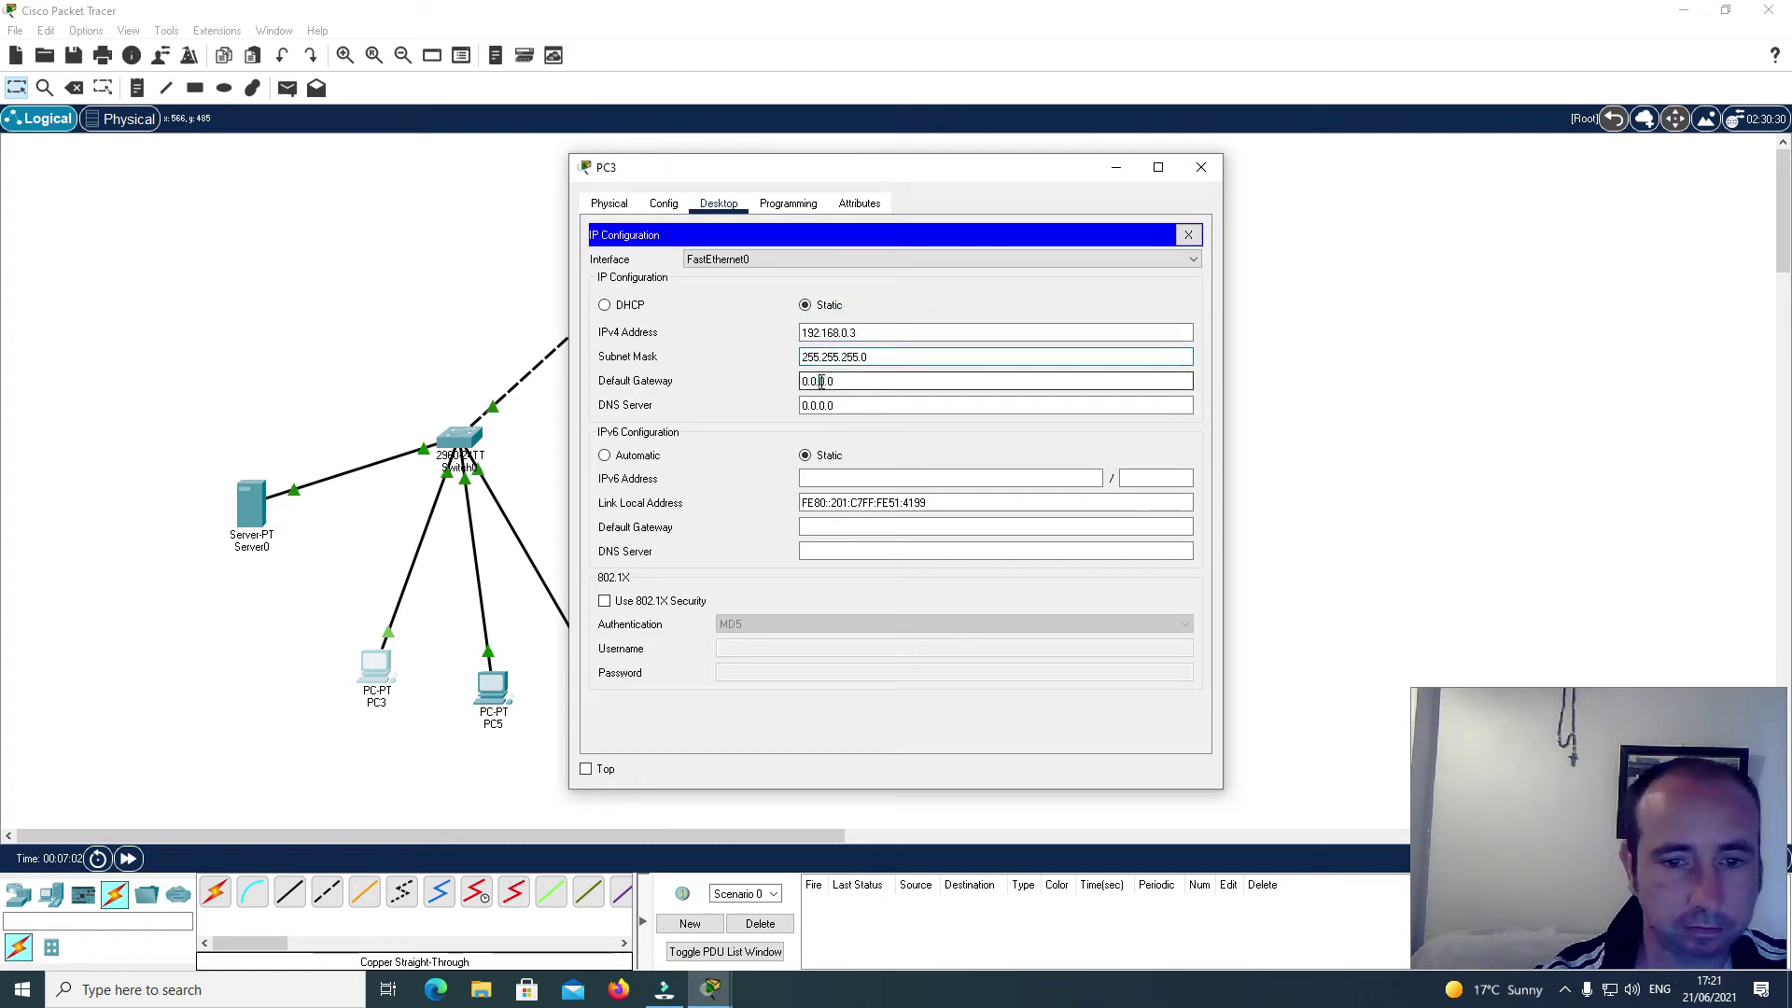
key("BackSpace")
key("BackSpace")
key("BackSpace")
key("BackSpace")
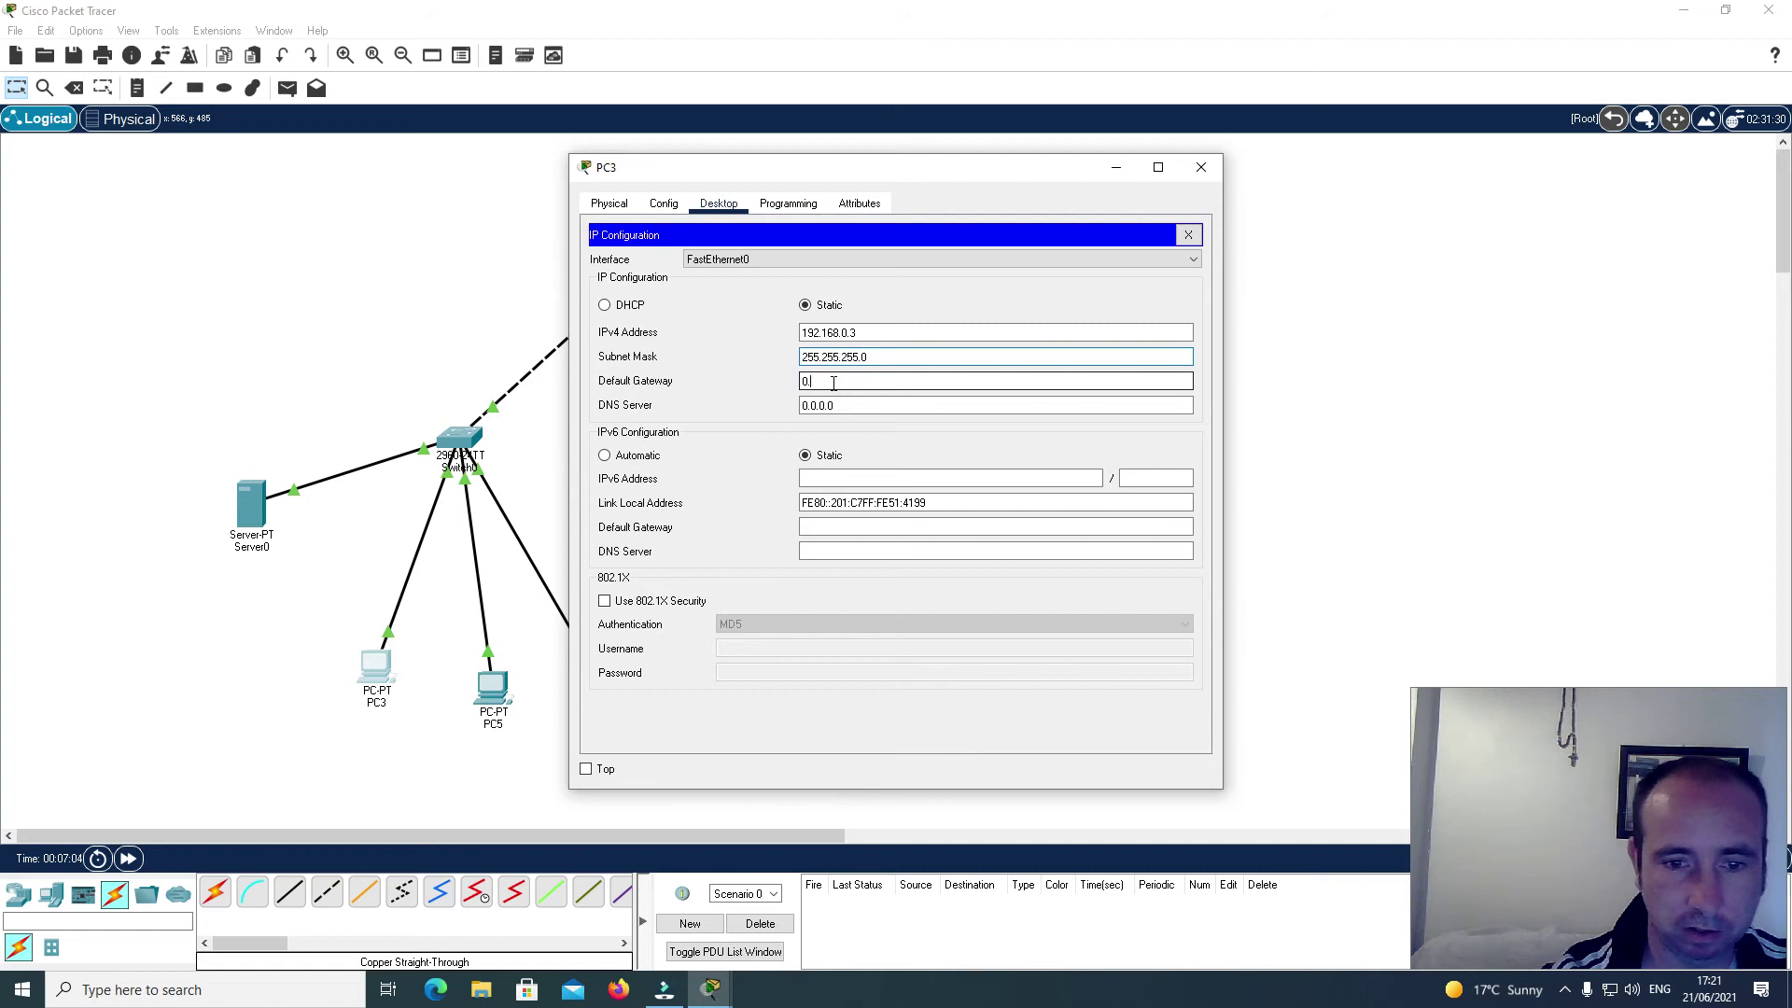
type("192.168.0.1")
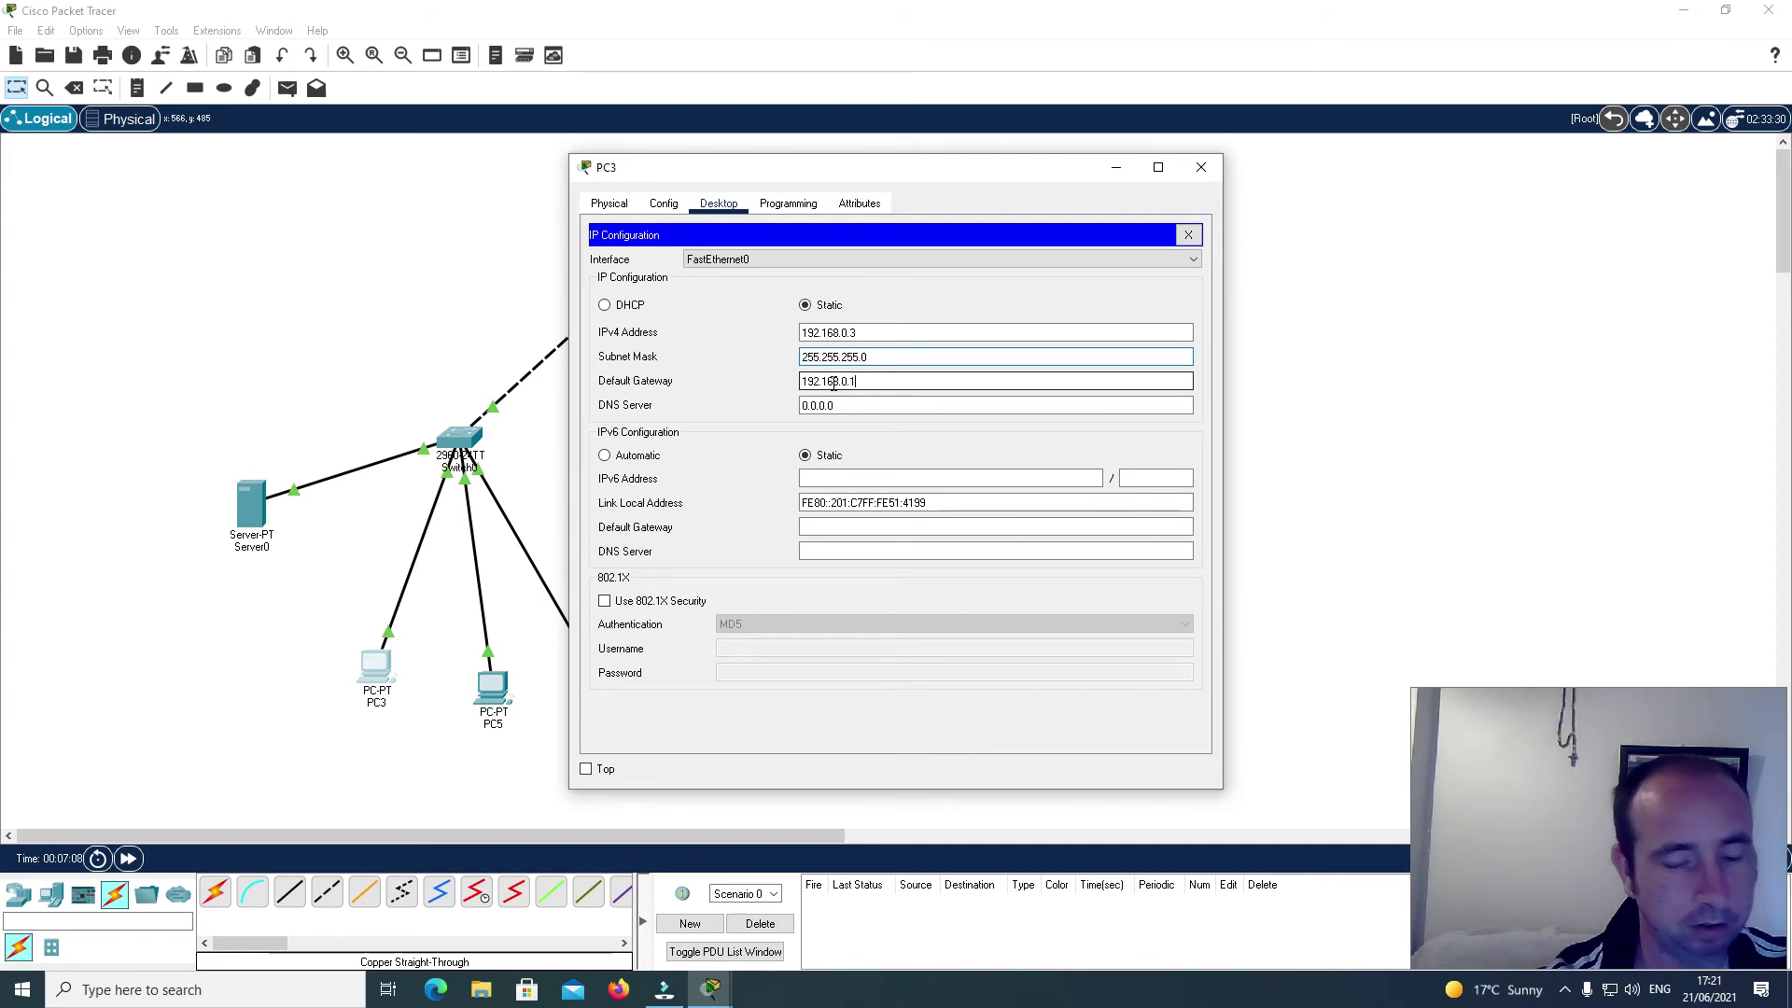
left_click(1189, 234)
left_click(1201, 167)
Step: Assign PC5 the static IPv4 address 192.168.0.4 with subnet mask 255.255.255.0
left_click(488, 688)
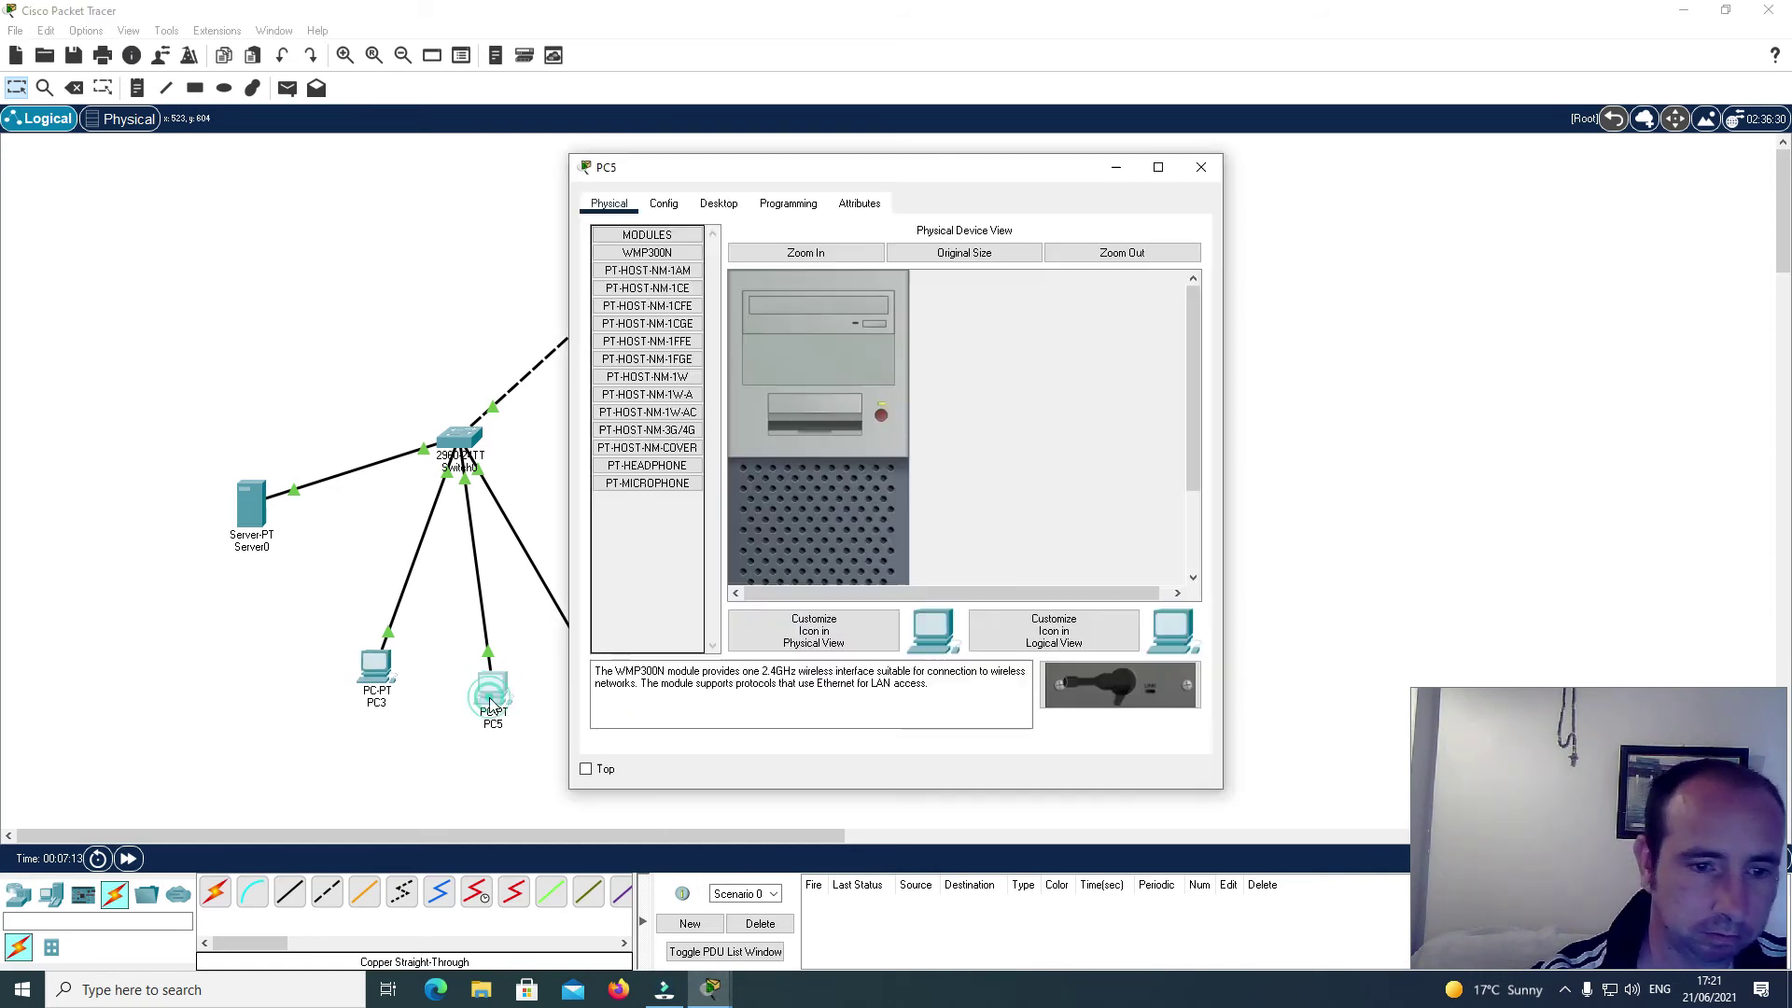
left_click(715, 203)
left_click(679, 233)
left_click(839, 332)
type("192.1")
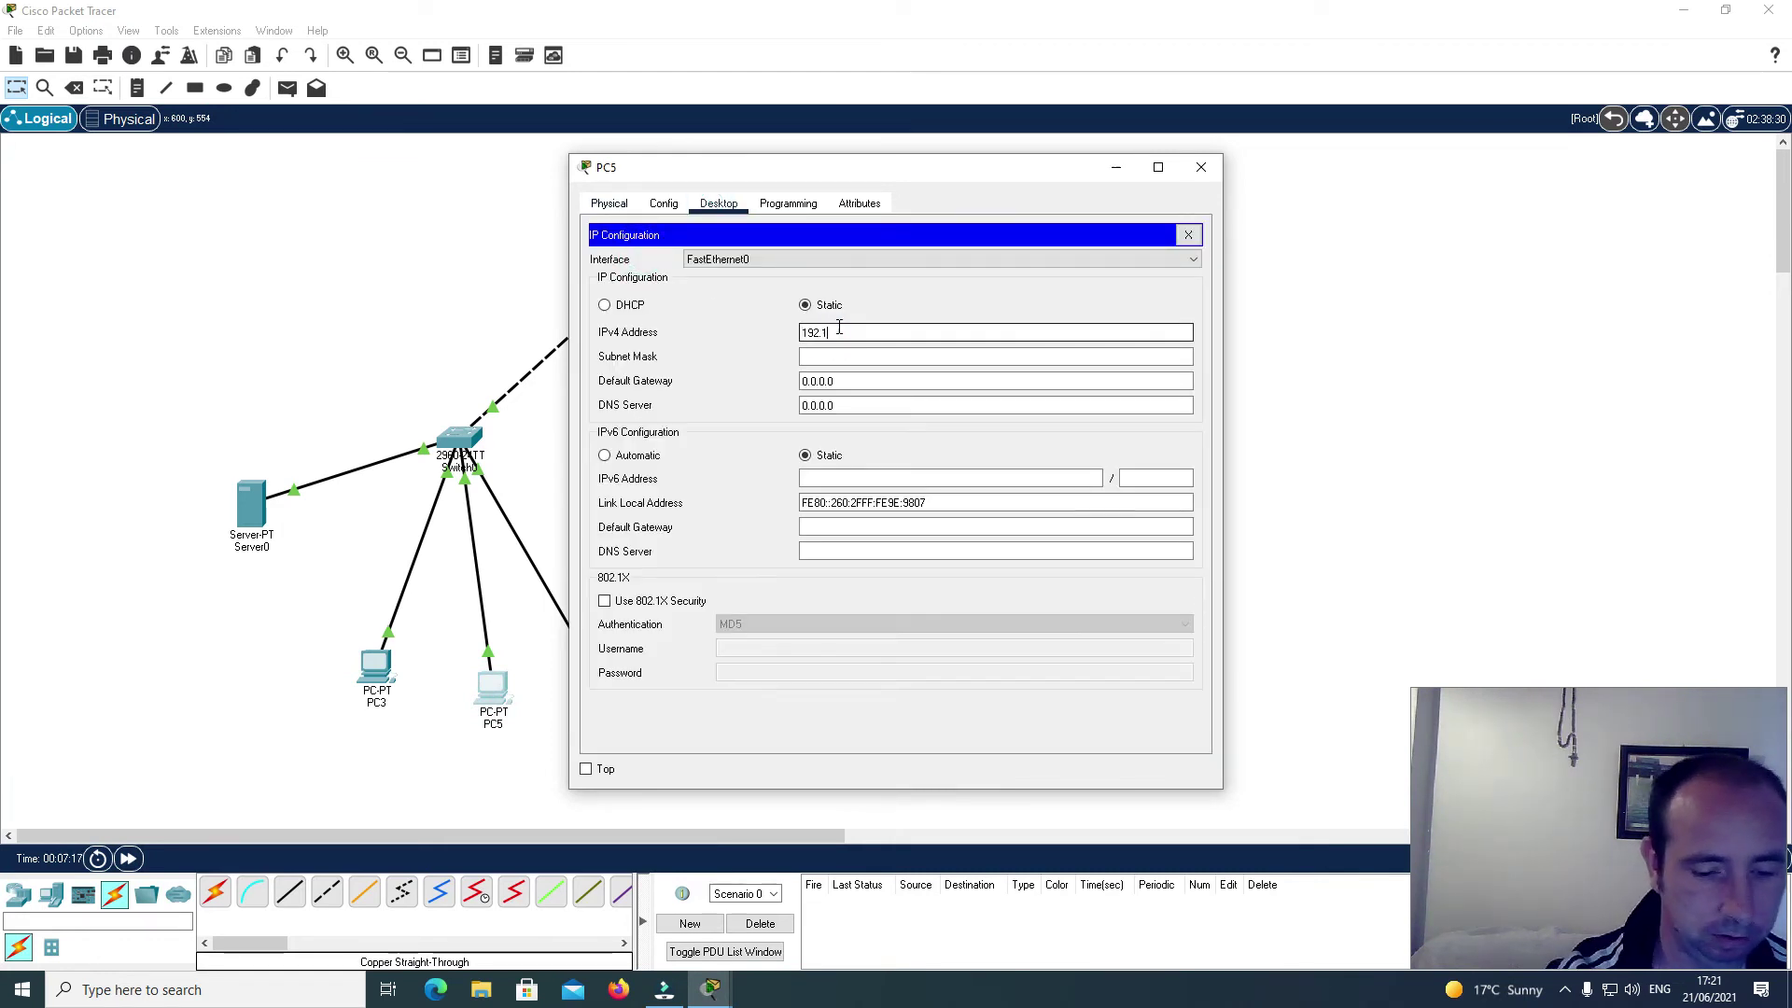
type("68.0")
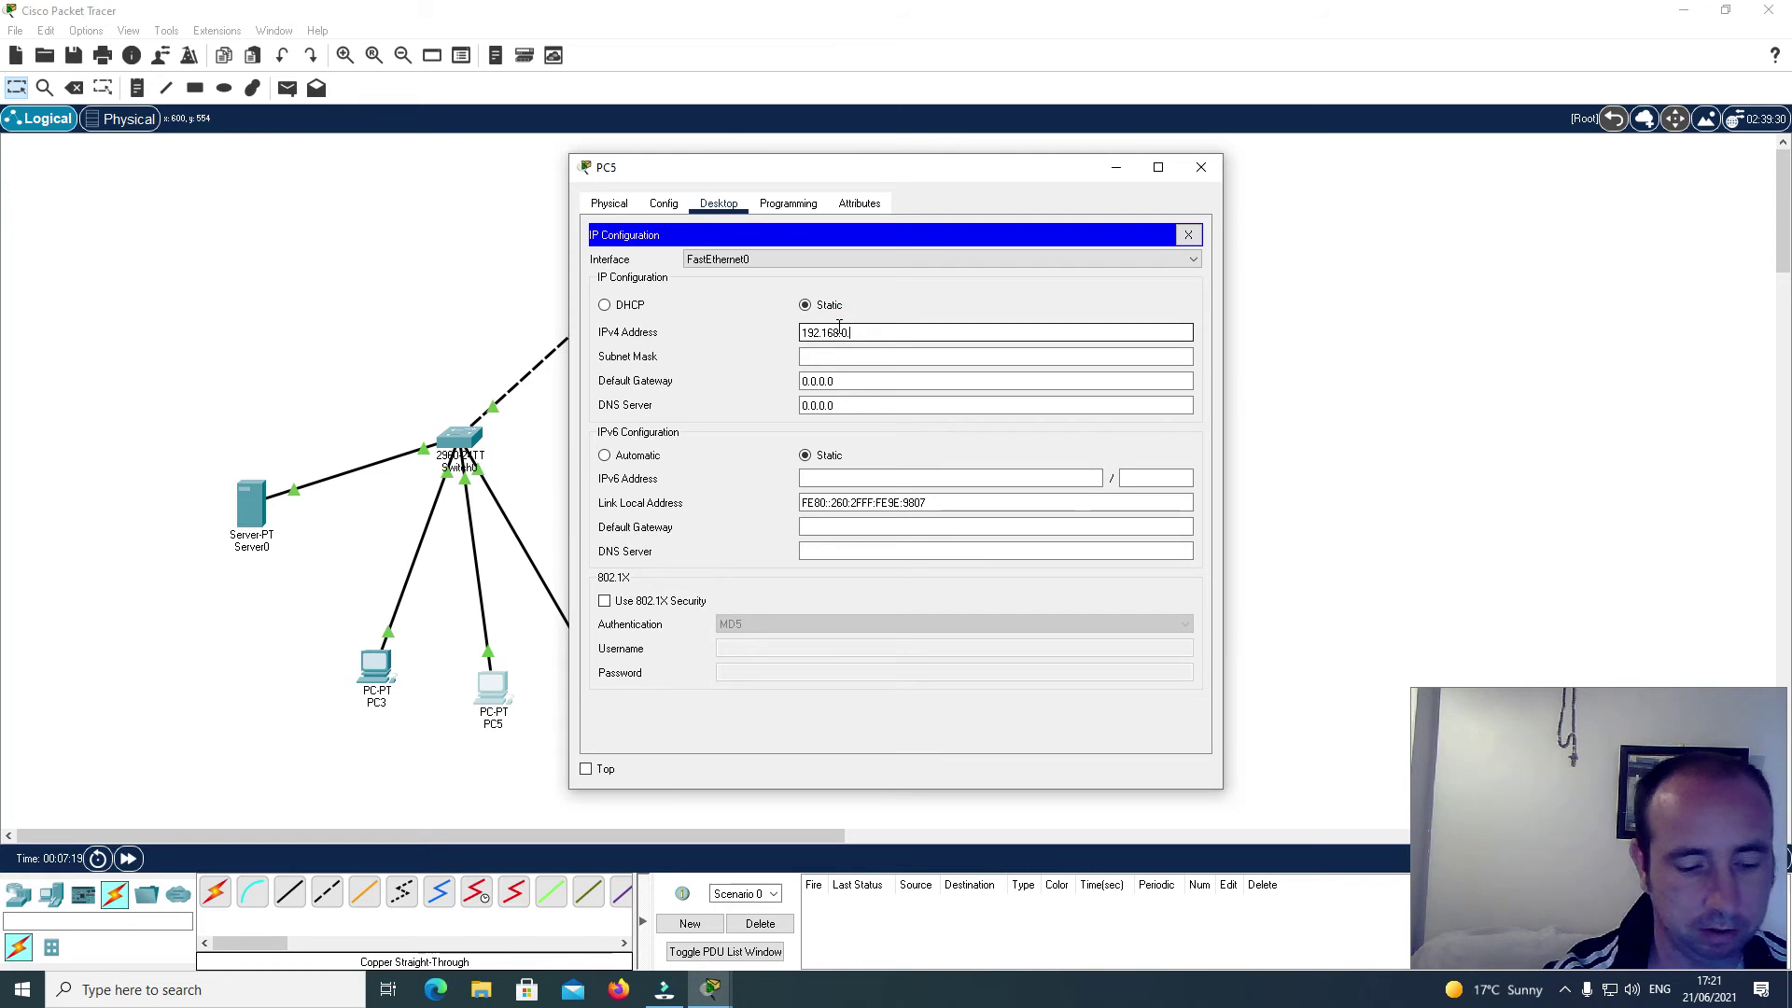
type(".4")
left_click(829, 357)
Step: Set PC5's IPv4 default gateway to 192.168.0.1 and close its configuration
left_click(840, 380)
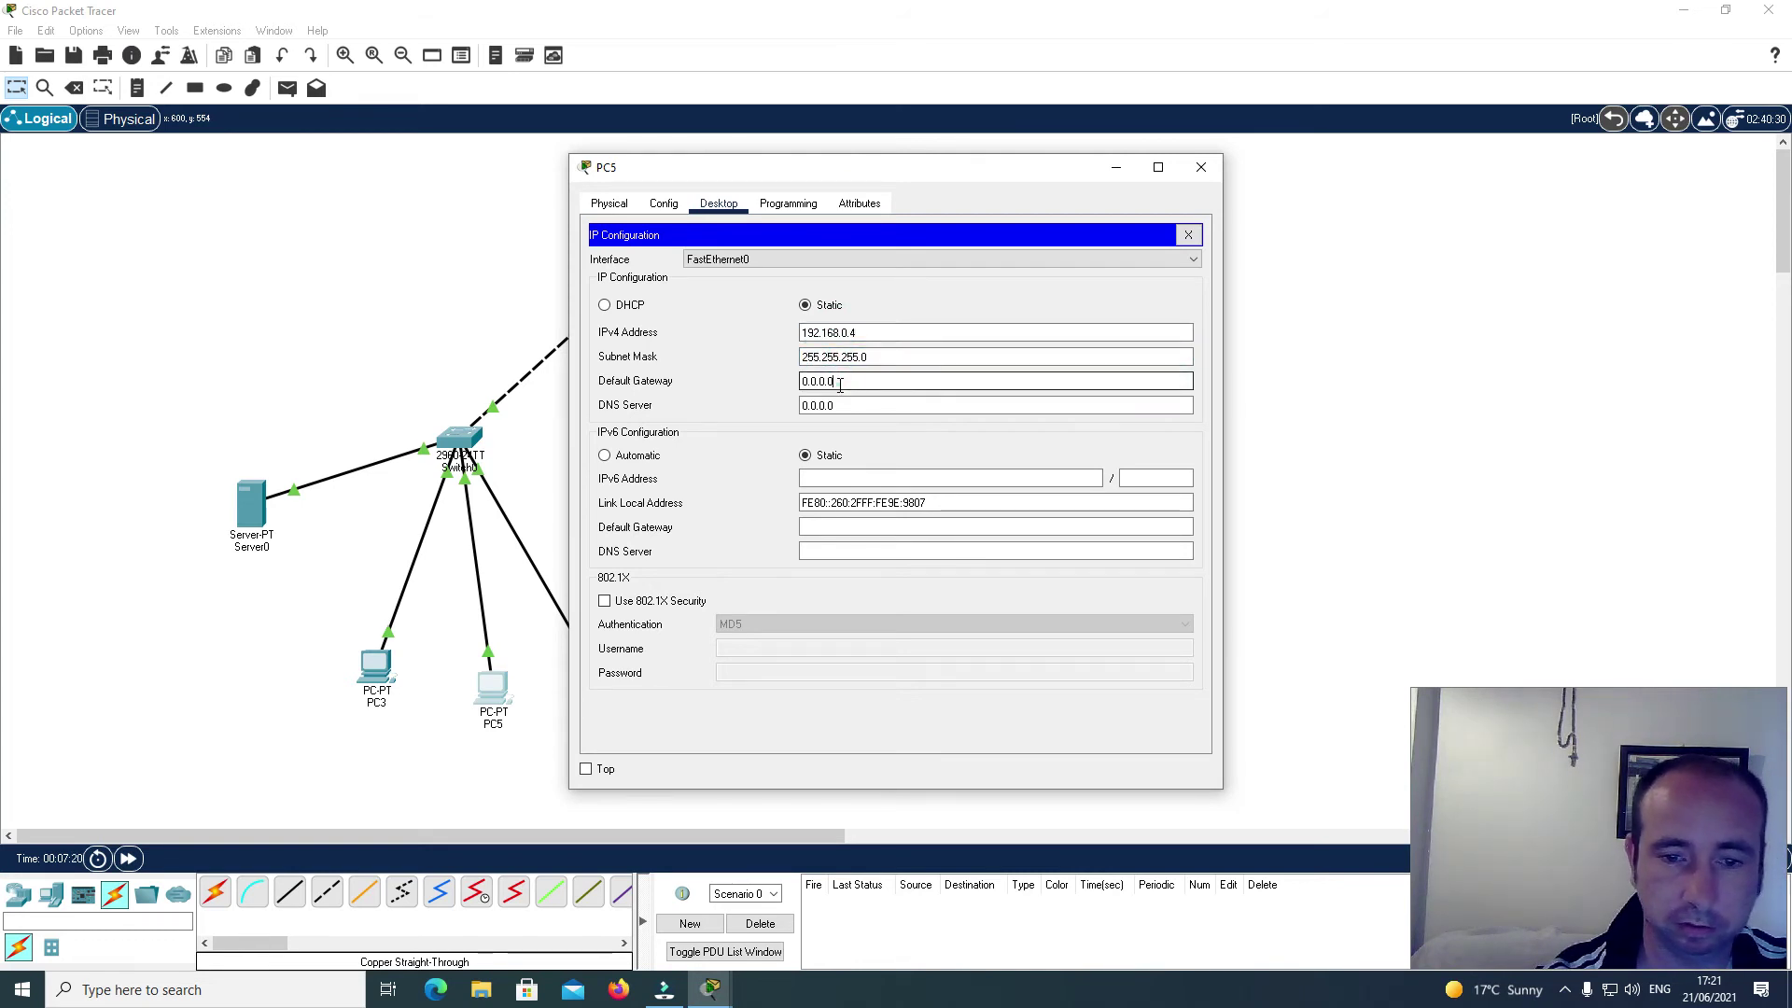
key("BackSpace")
key("BackSpace")
key("BackSpace")
key("BackSpace")
key("BackSpace")
type("192.1")
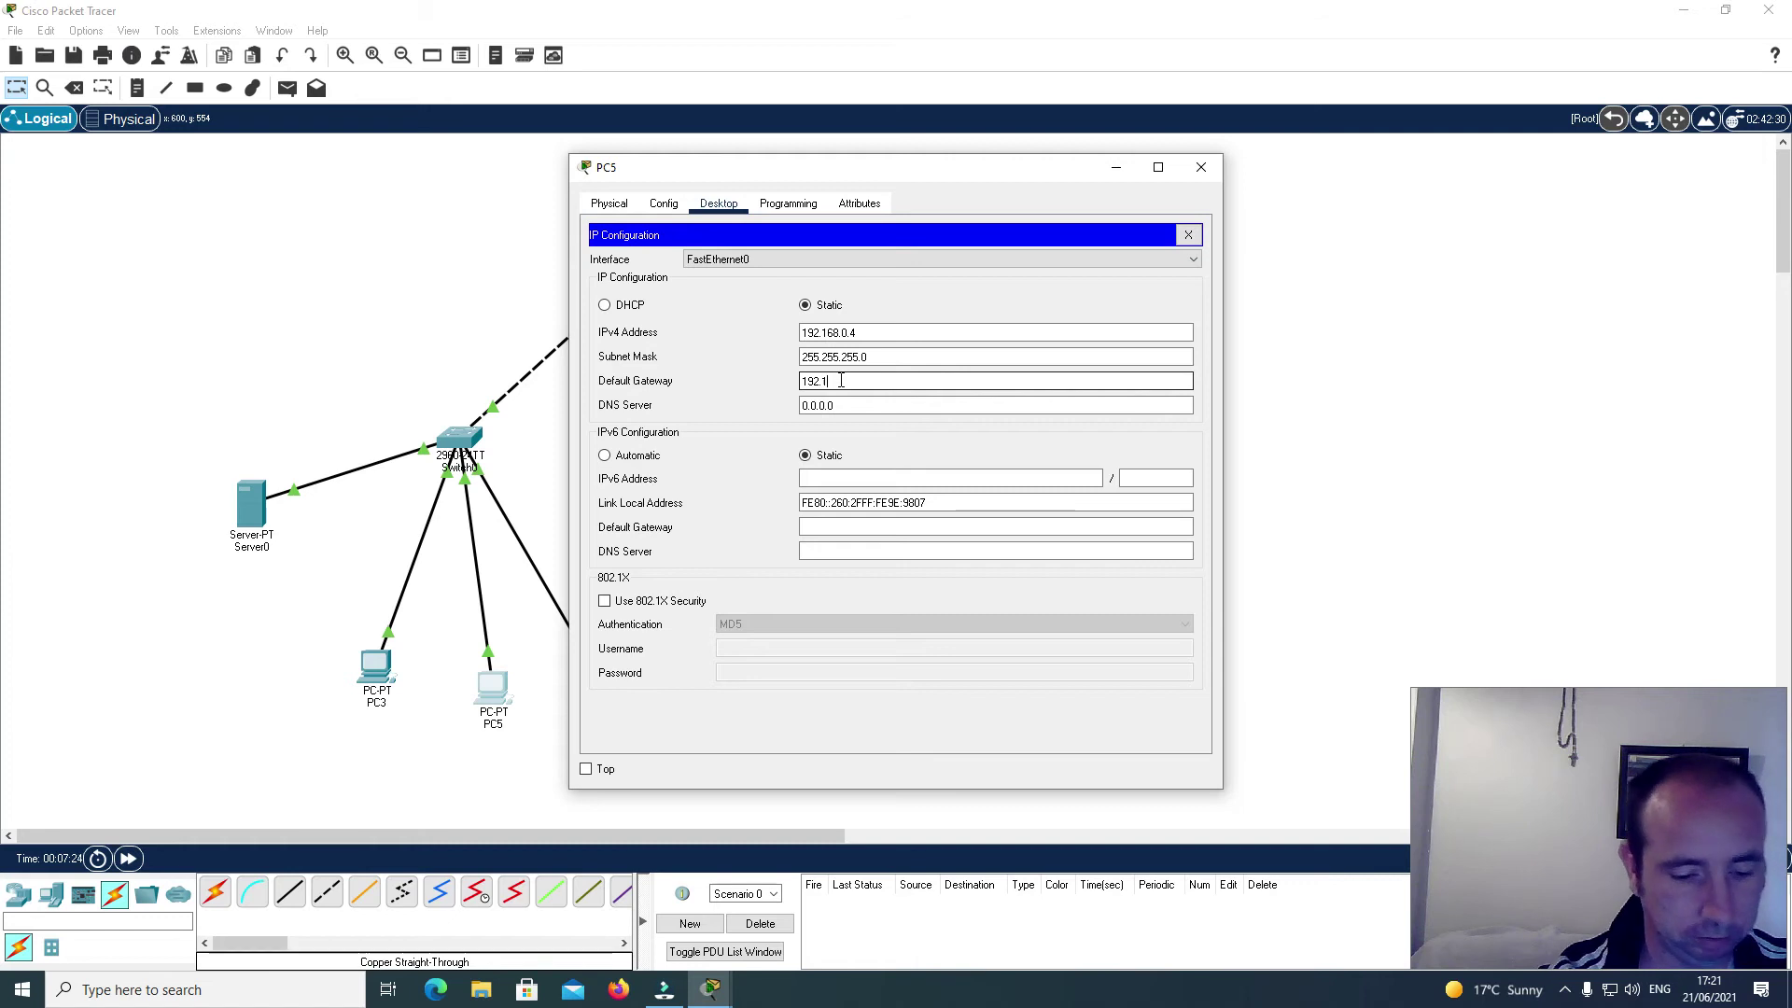
type("68.0.1")
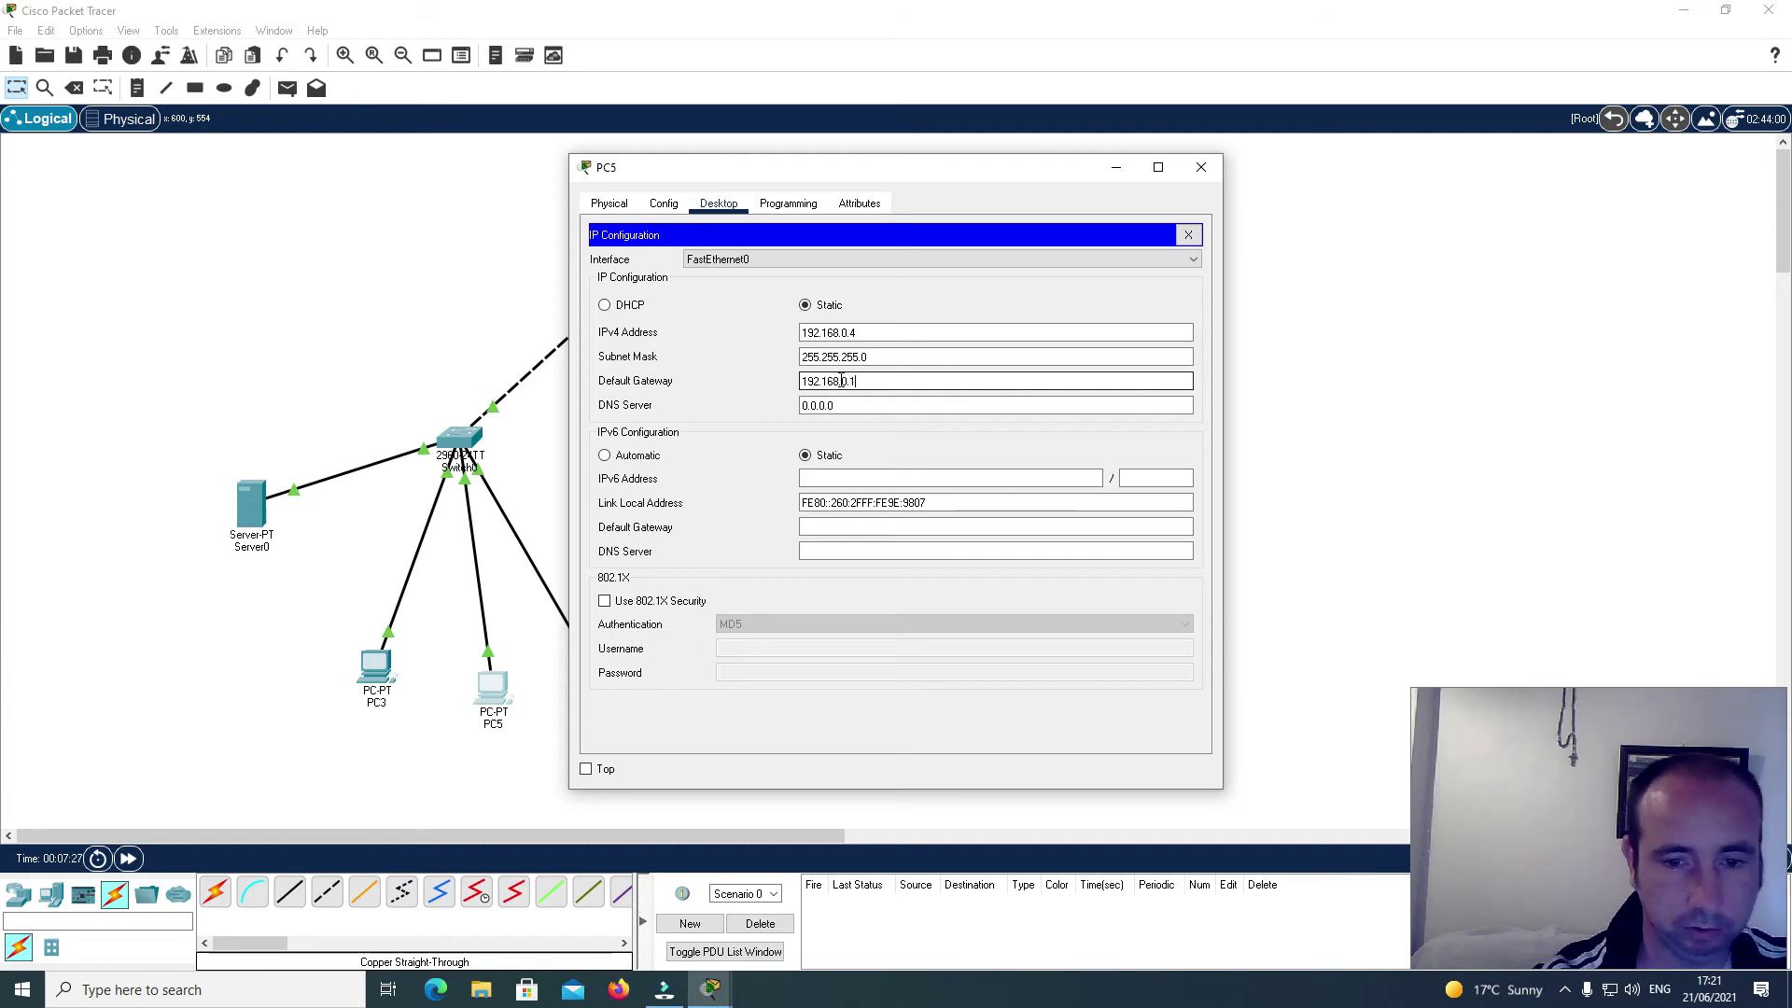
left_click(1188, 236)
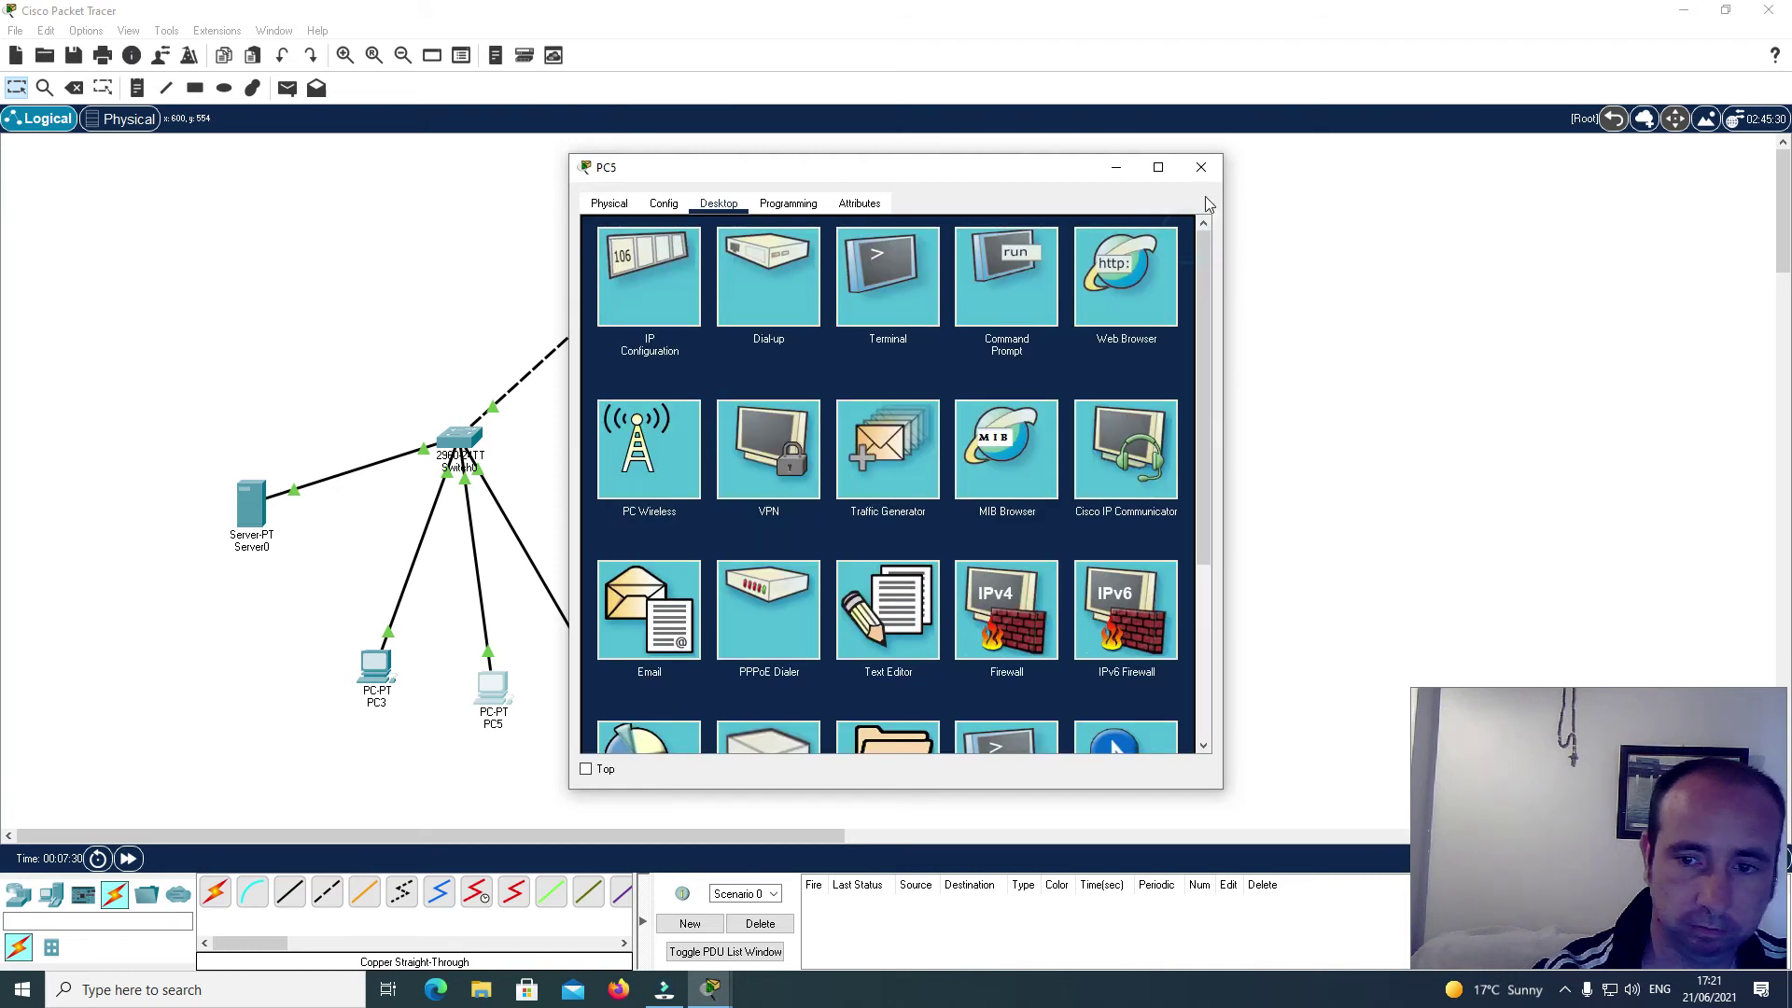
left_click(1201, 167)
Step: Assign PC4 the static IPv4 address 192.168.0.5 with subnet mask 255.255.255.0
left_click(620, 726)
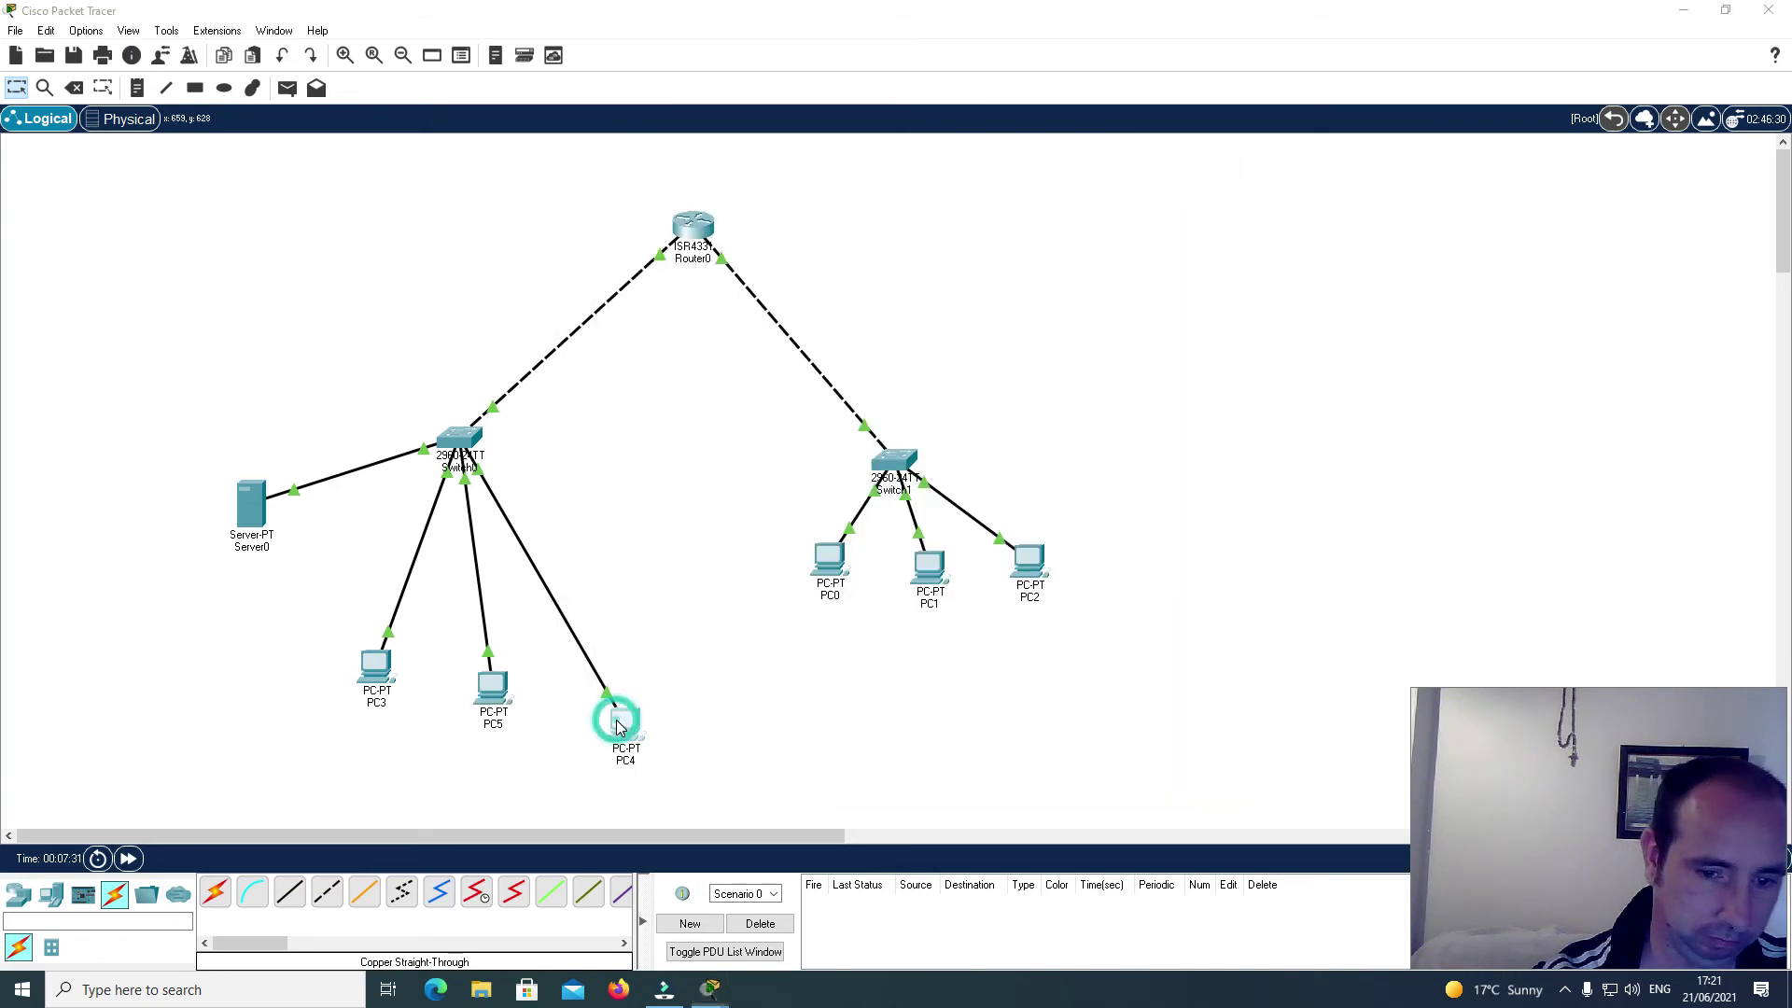
left_click(719, 206)
left_click(658, 256)
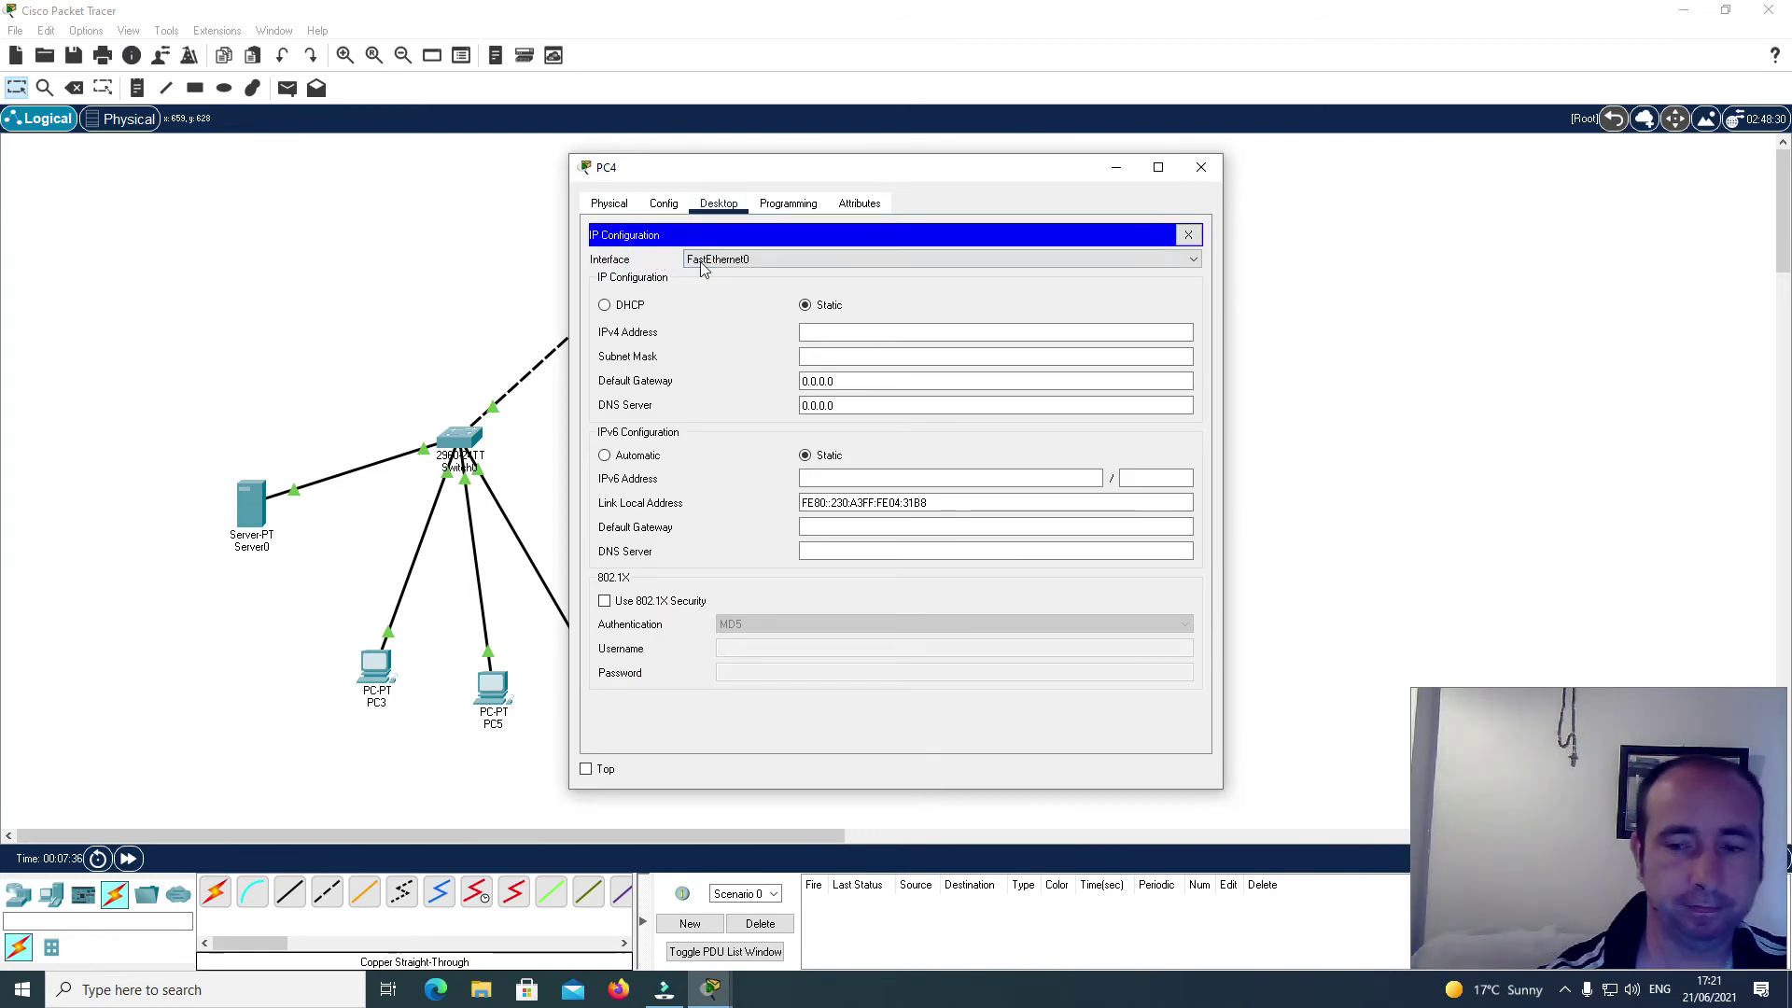
left_click(808, 331)
type("192.168")
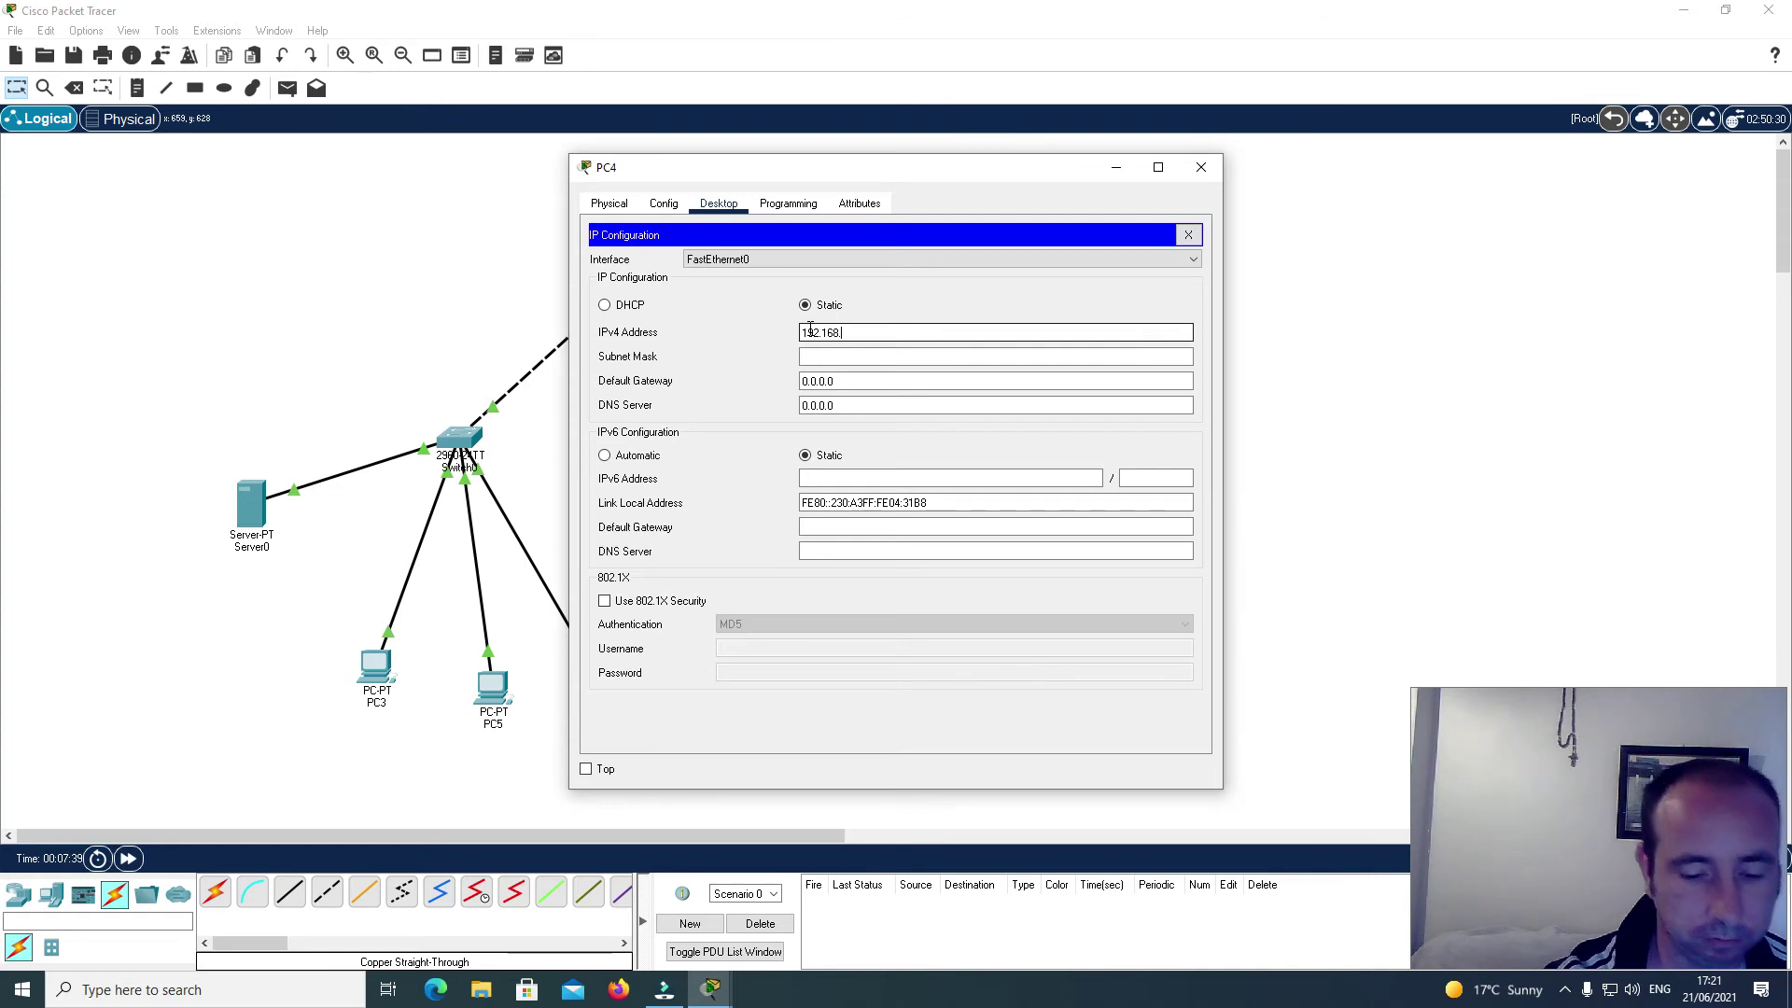
type(".0.5")
left_click(810, 357)
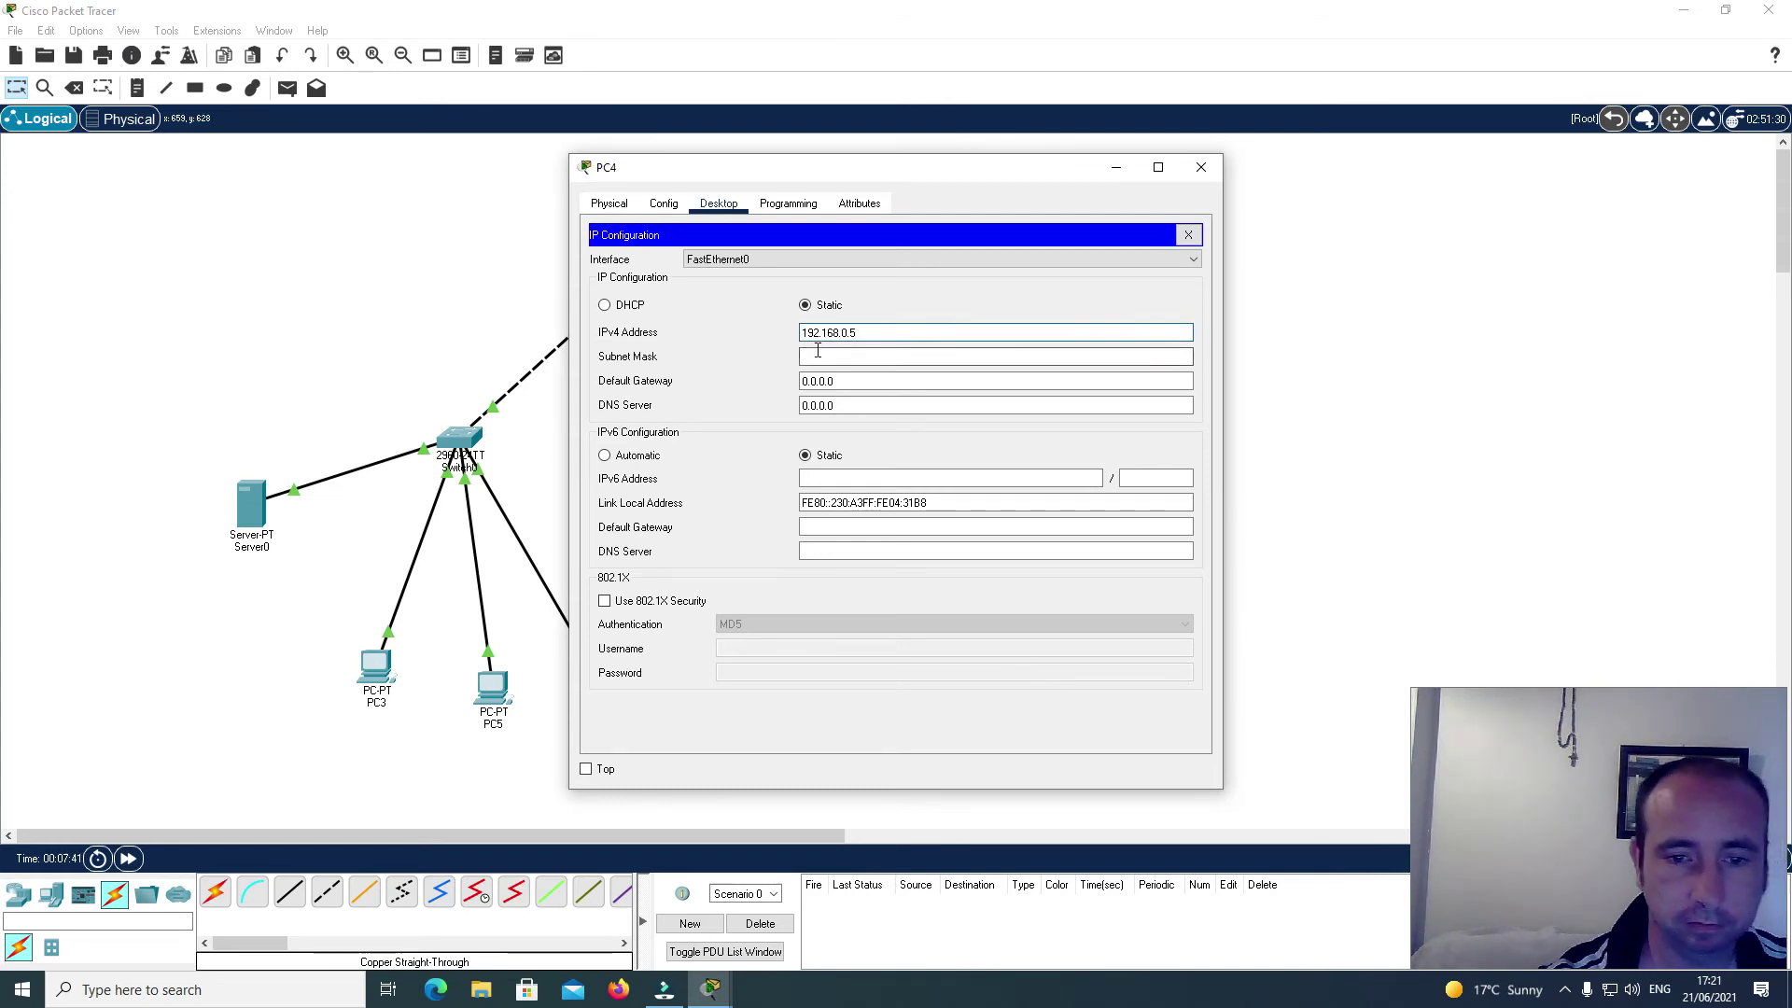
Step: Set PC4's IPv4 default gateway to 192.168.0.1 and close its configuration
double_click(839, 382)
key("BackSpace")
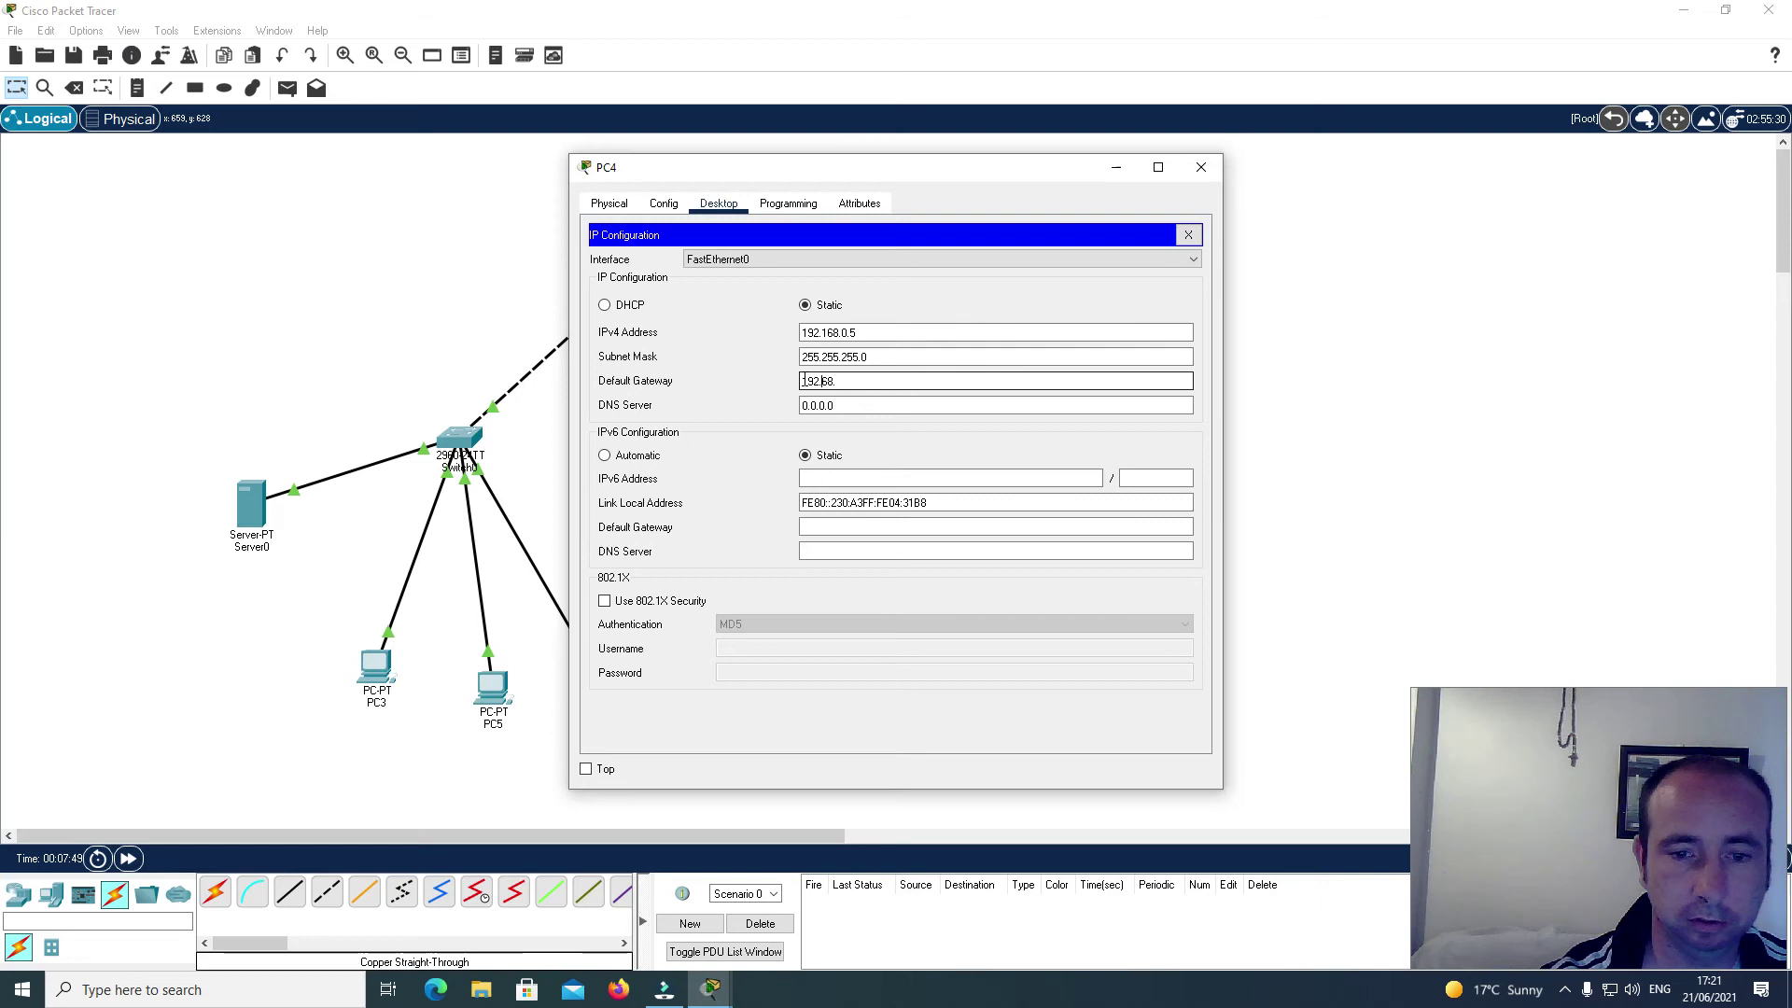
type("192.168.0.1")
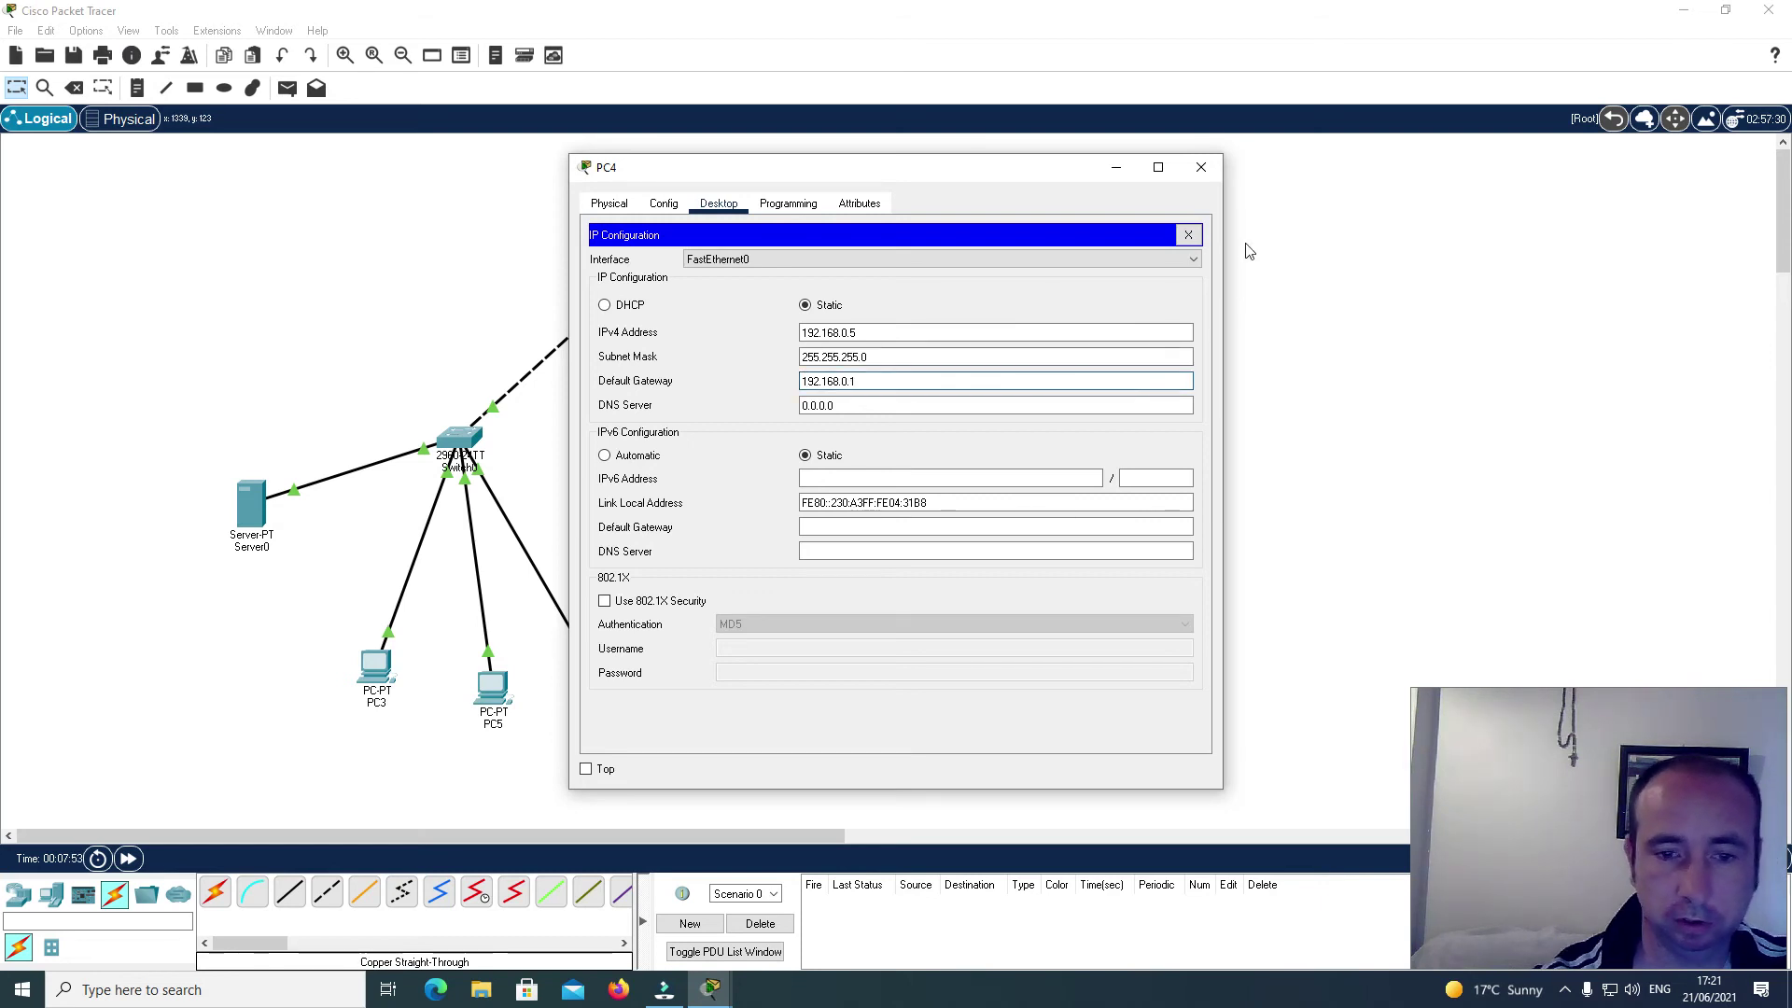
left_click(1188, 234)
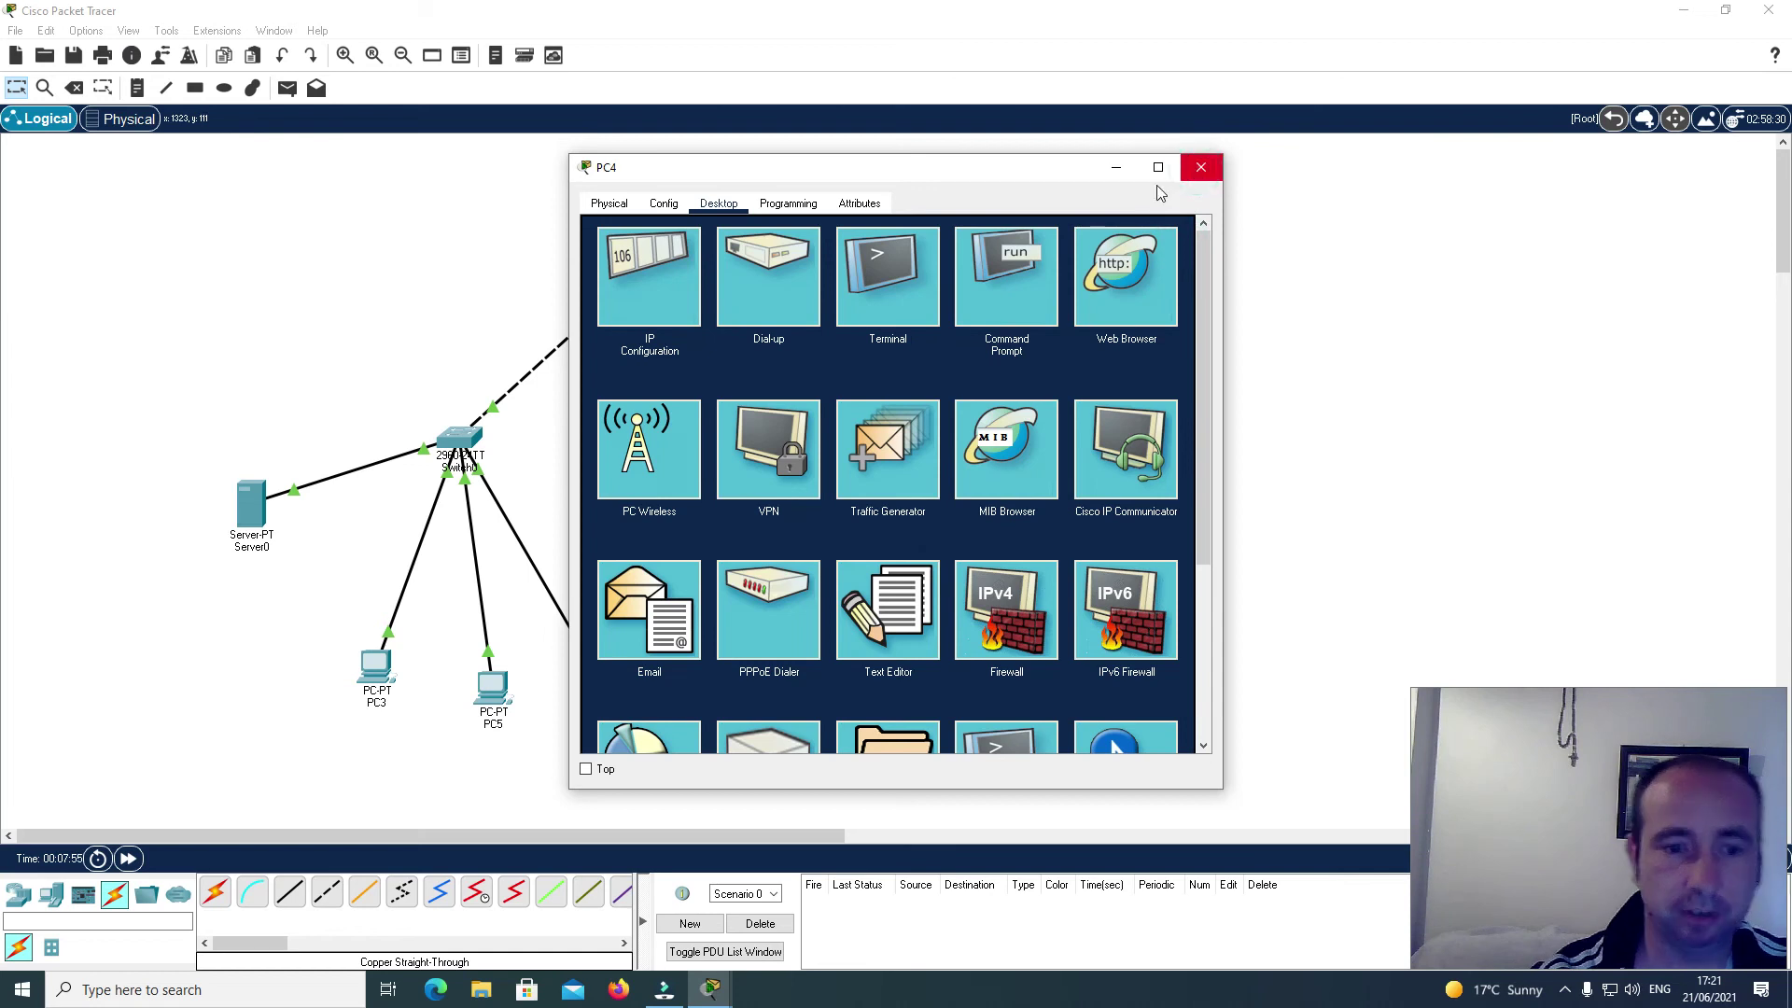
left_click(1200, 169)
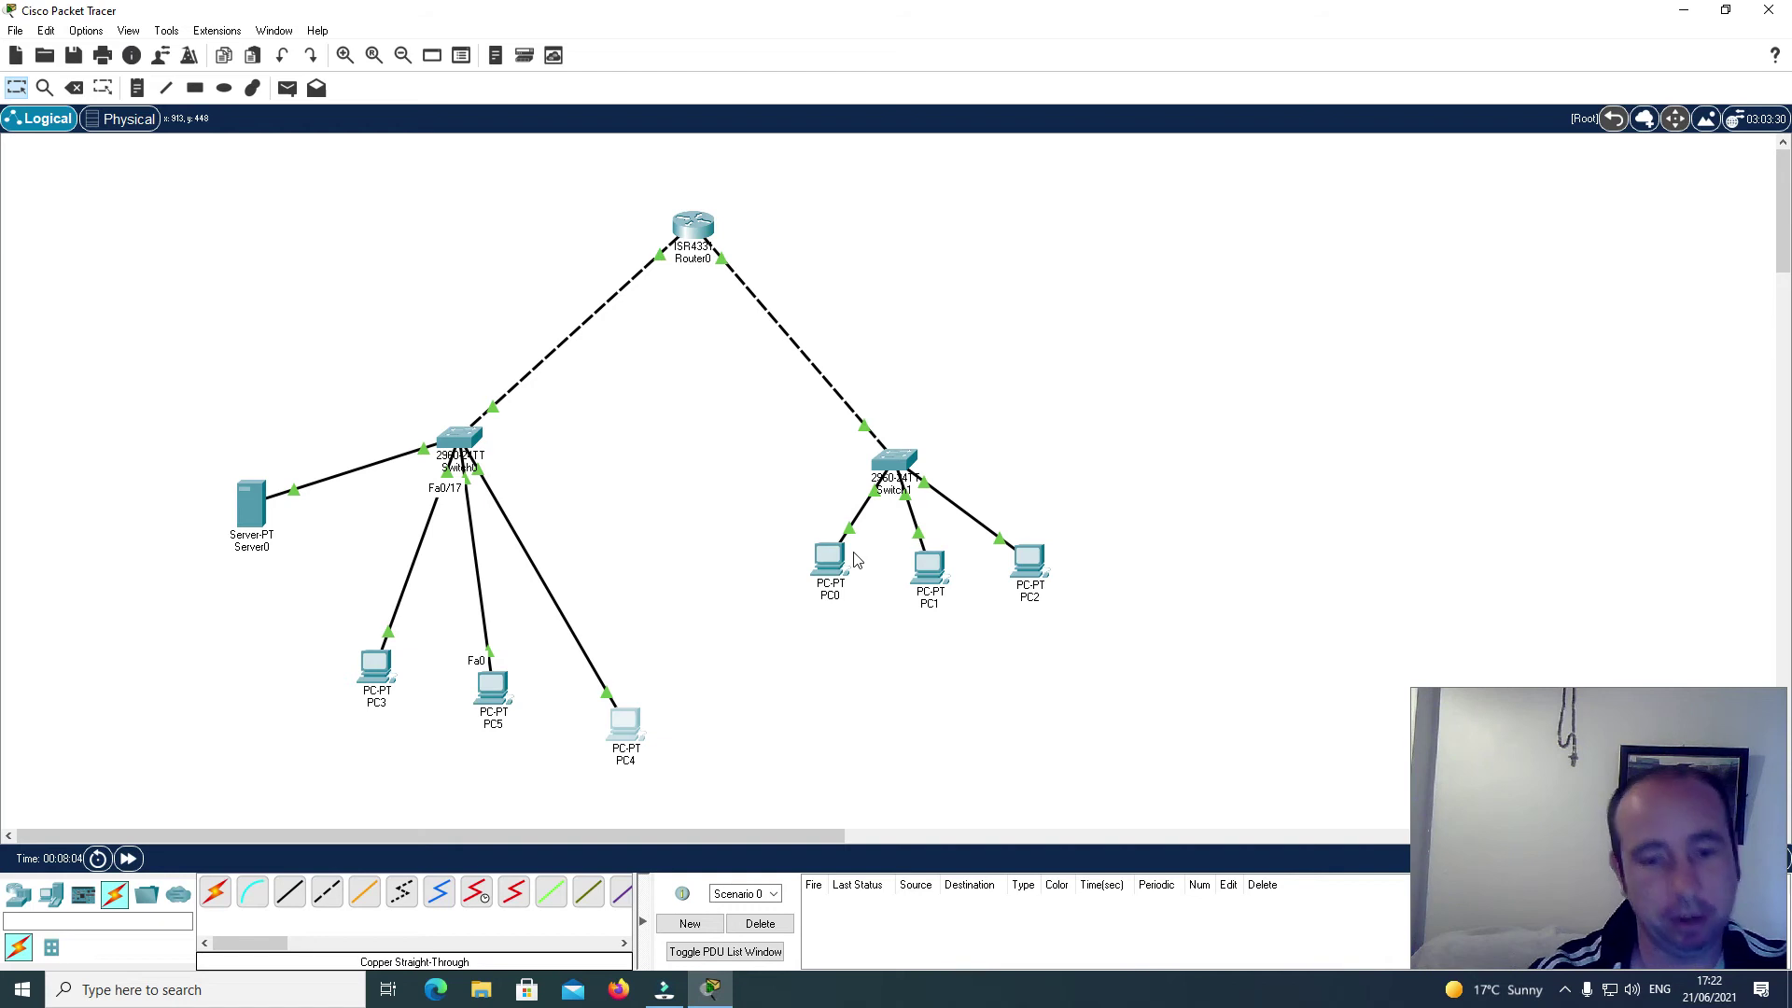
Step: Open the desktop IP configuration of PC0, one of the PCs connected to Switch1
mouse_move(829, 565)
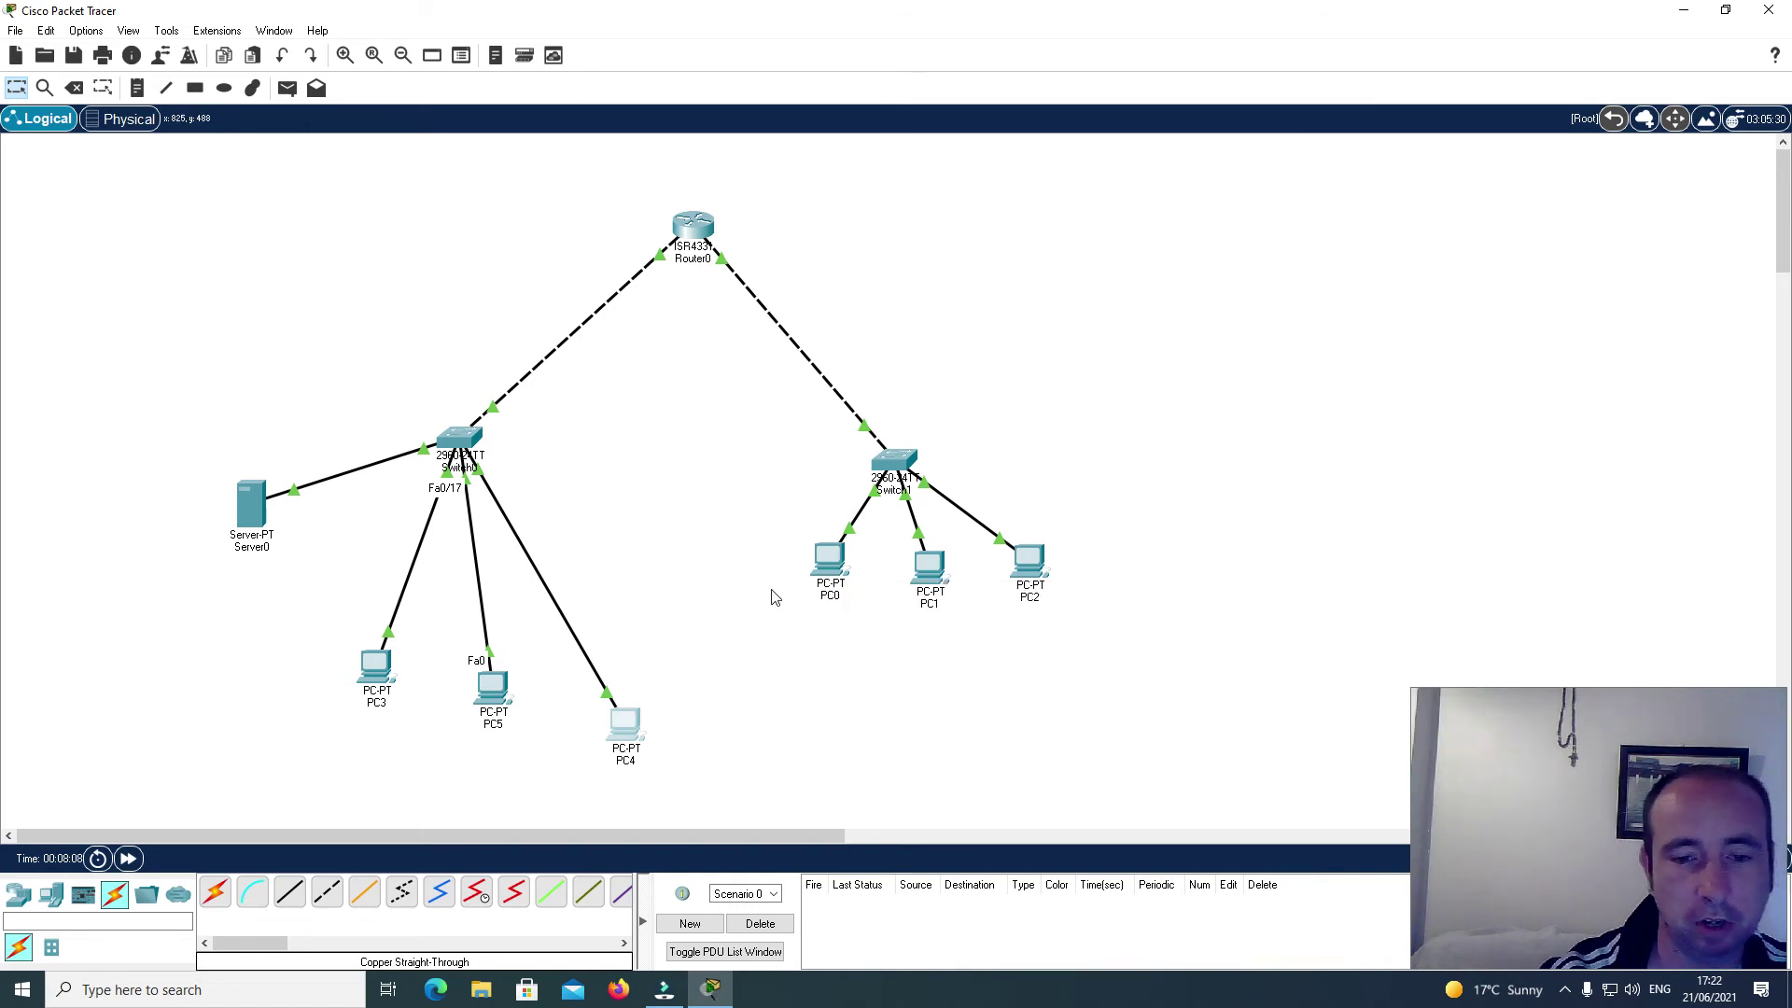
left_click(827, 563)
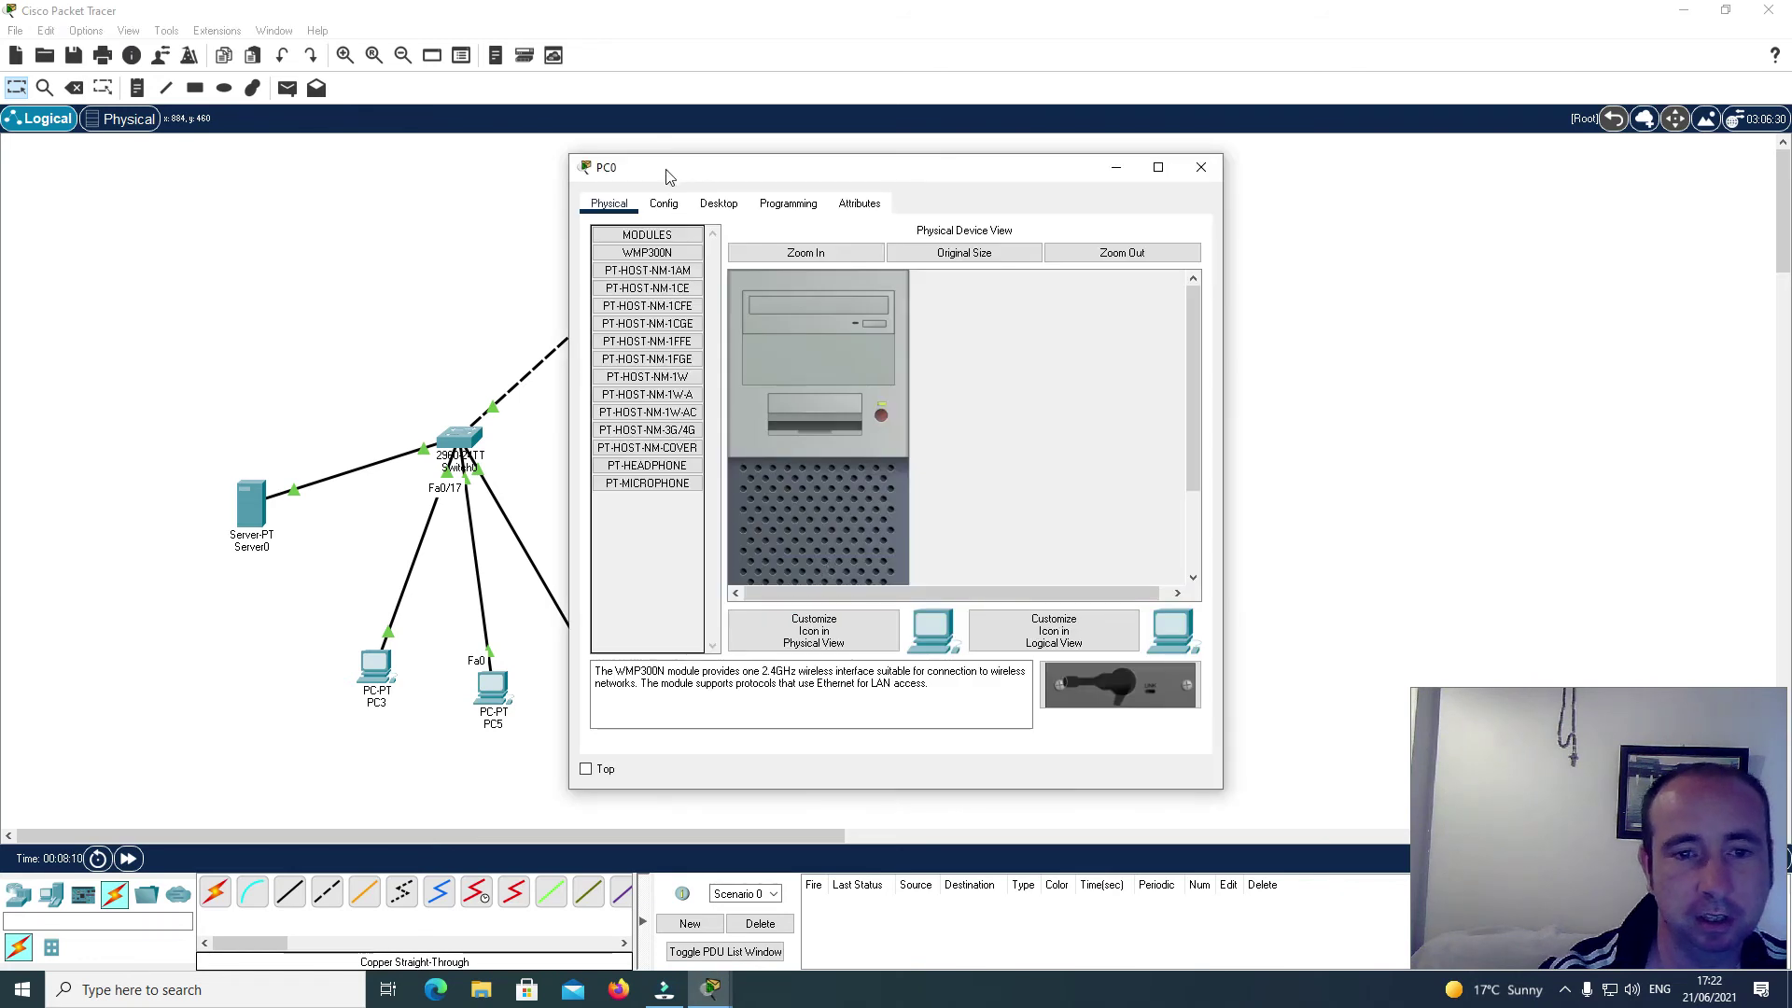
left_click(714, 203)
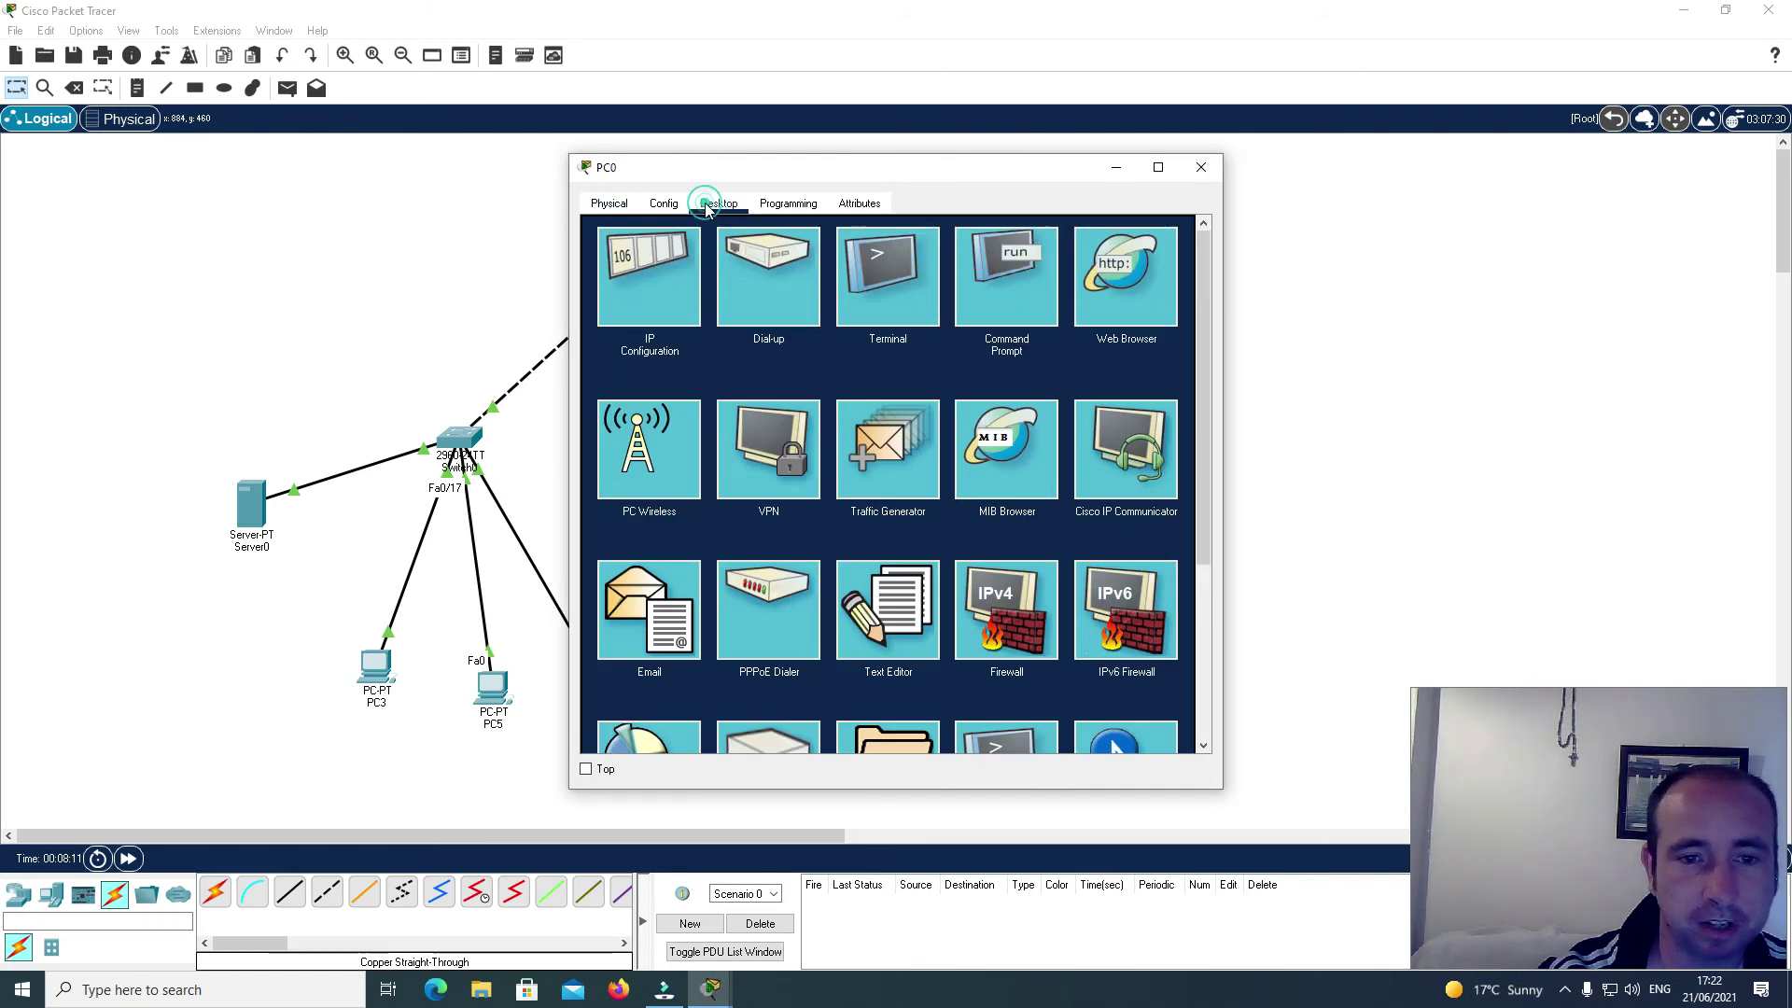
left_click(654, 256)
Step: Try to assign PC0 the static IPv4 address 192.168.1.1
type("192.168")
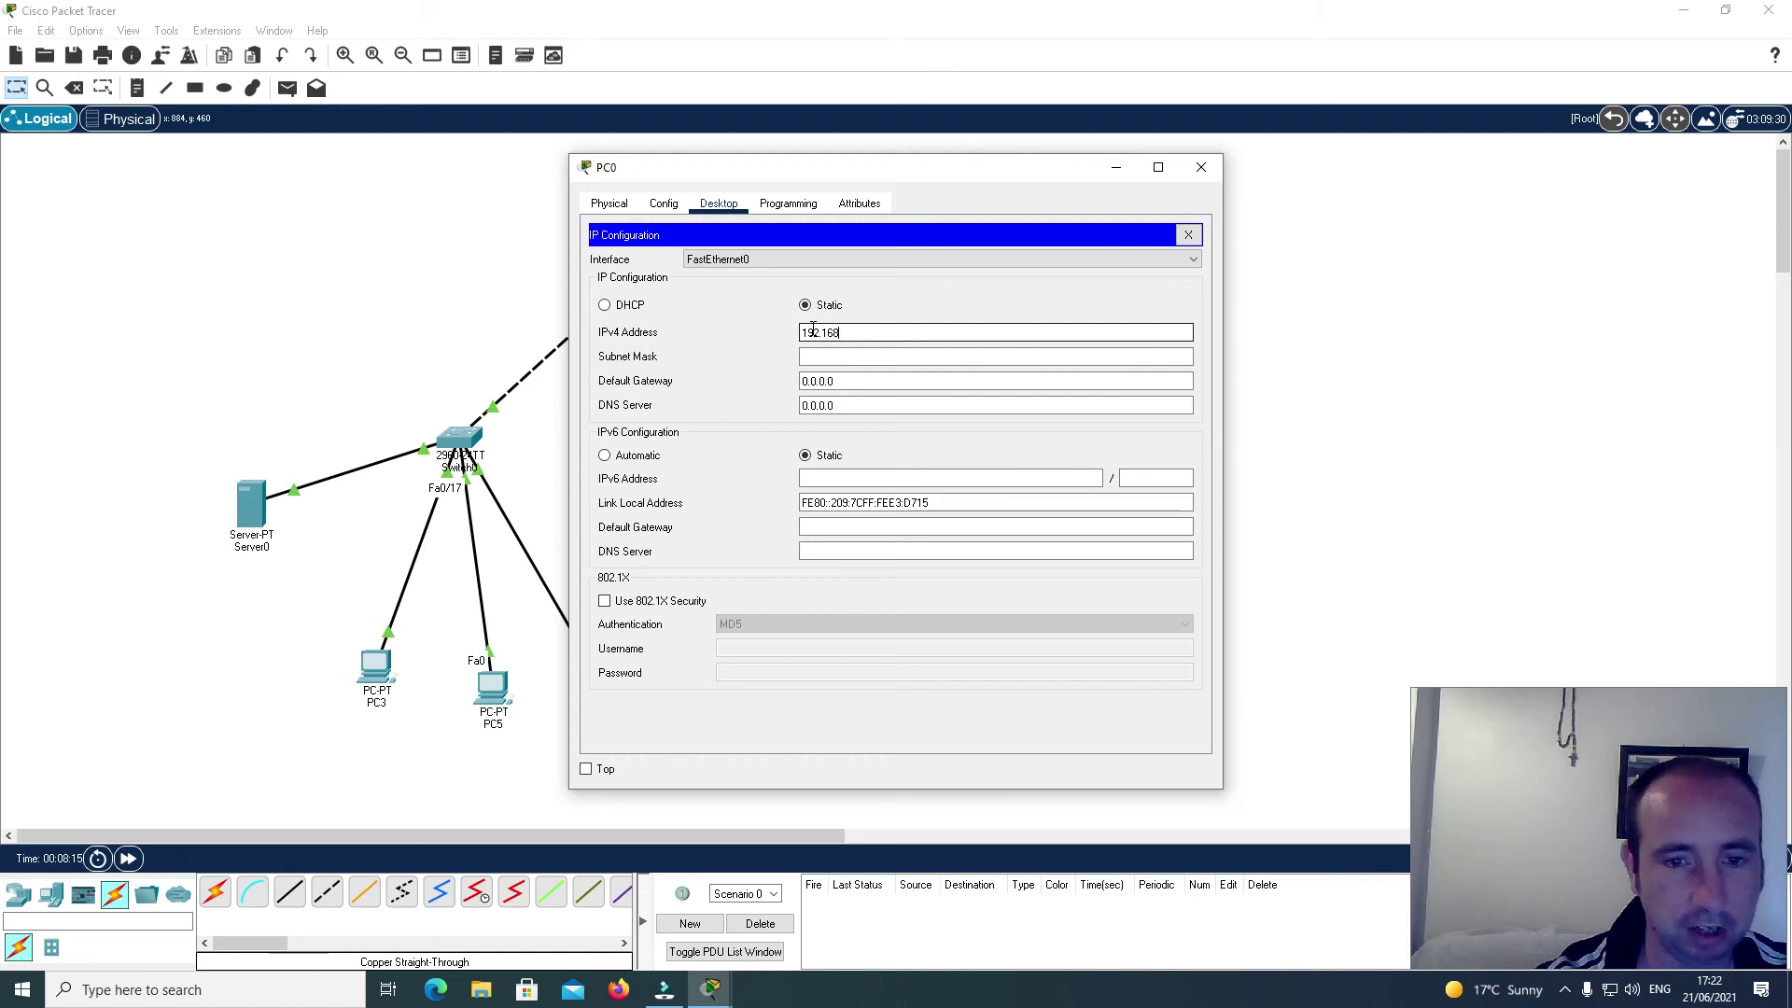
type(".1.1")
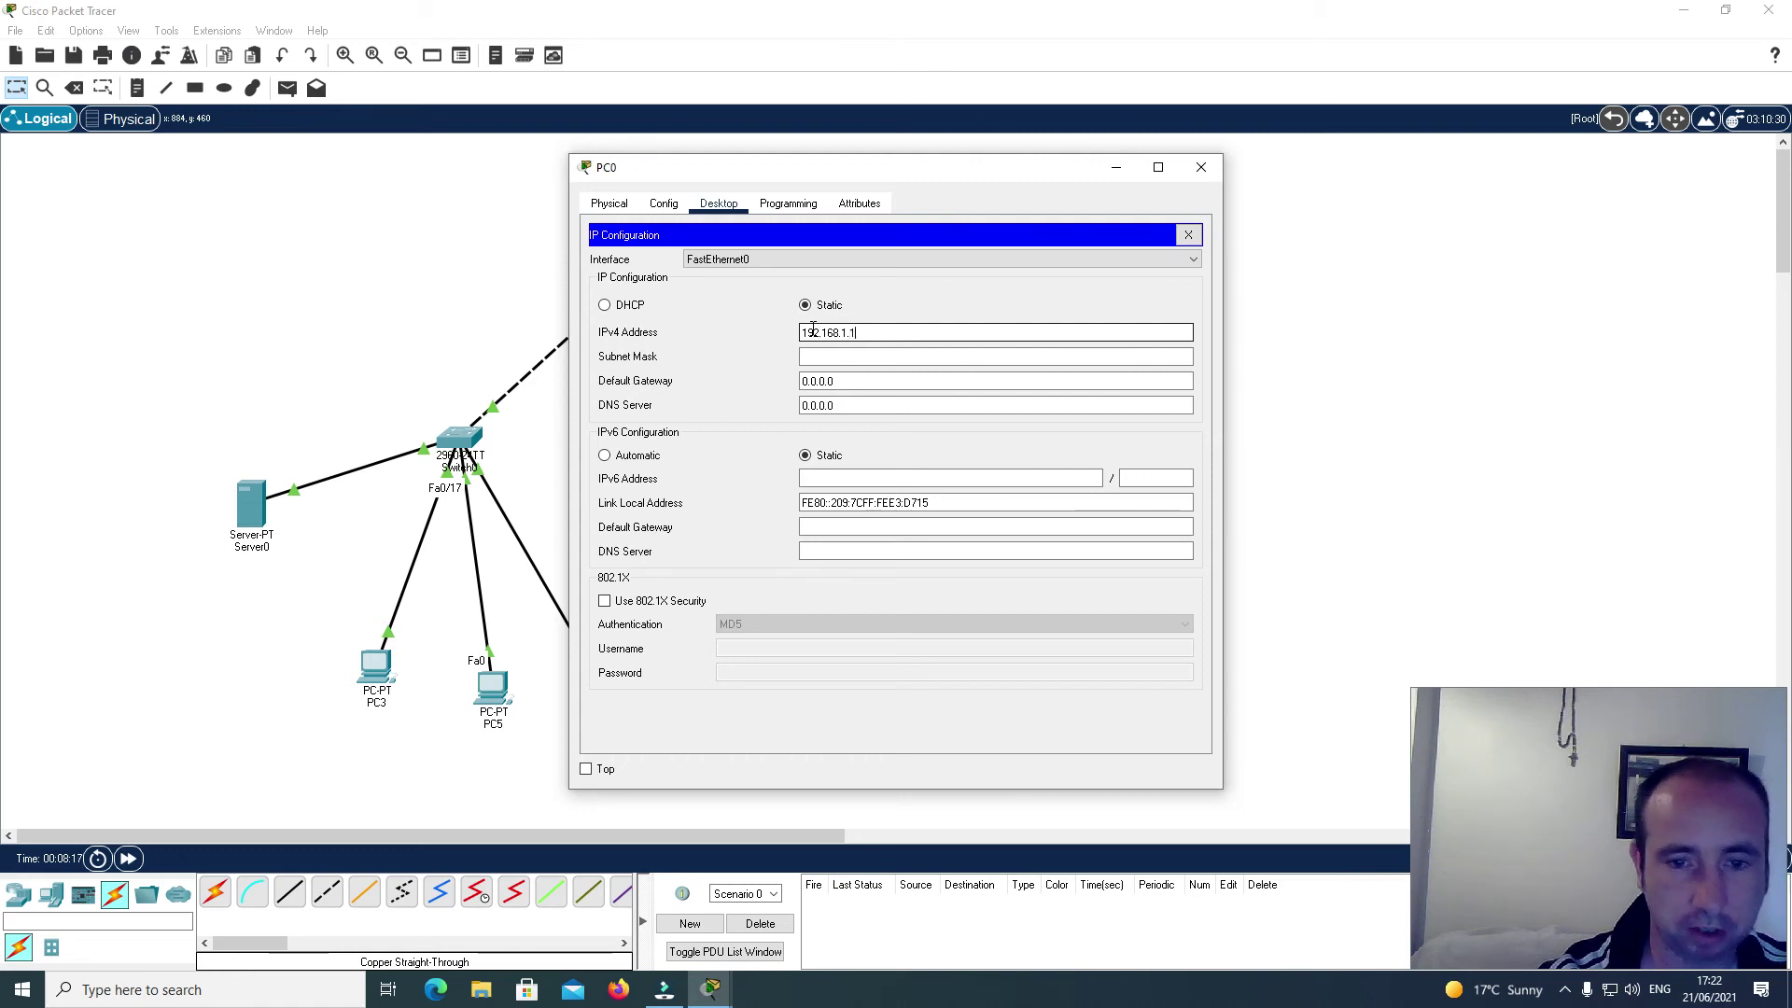
left_click(812, 356)
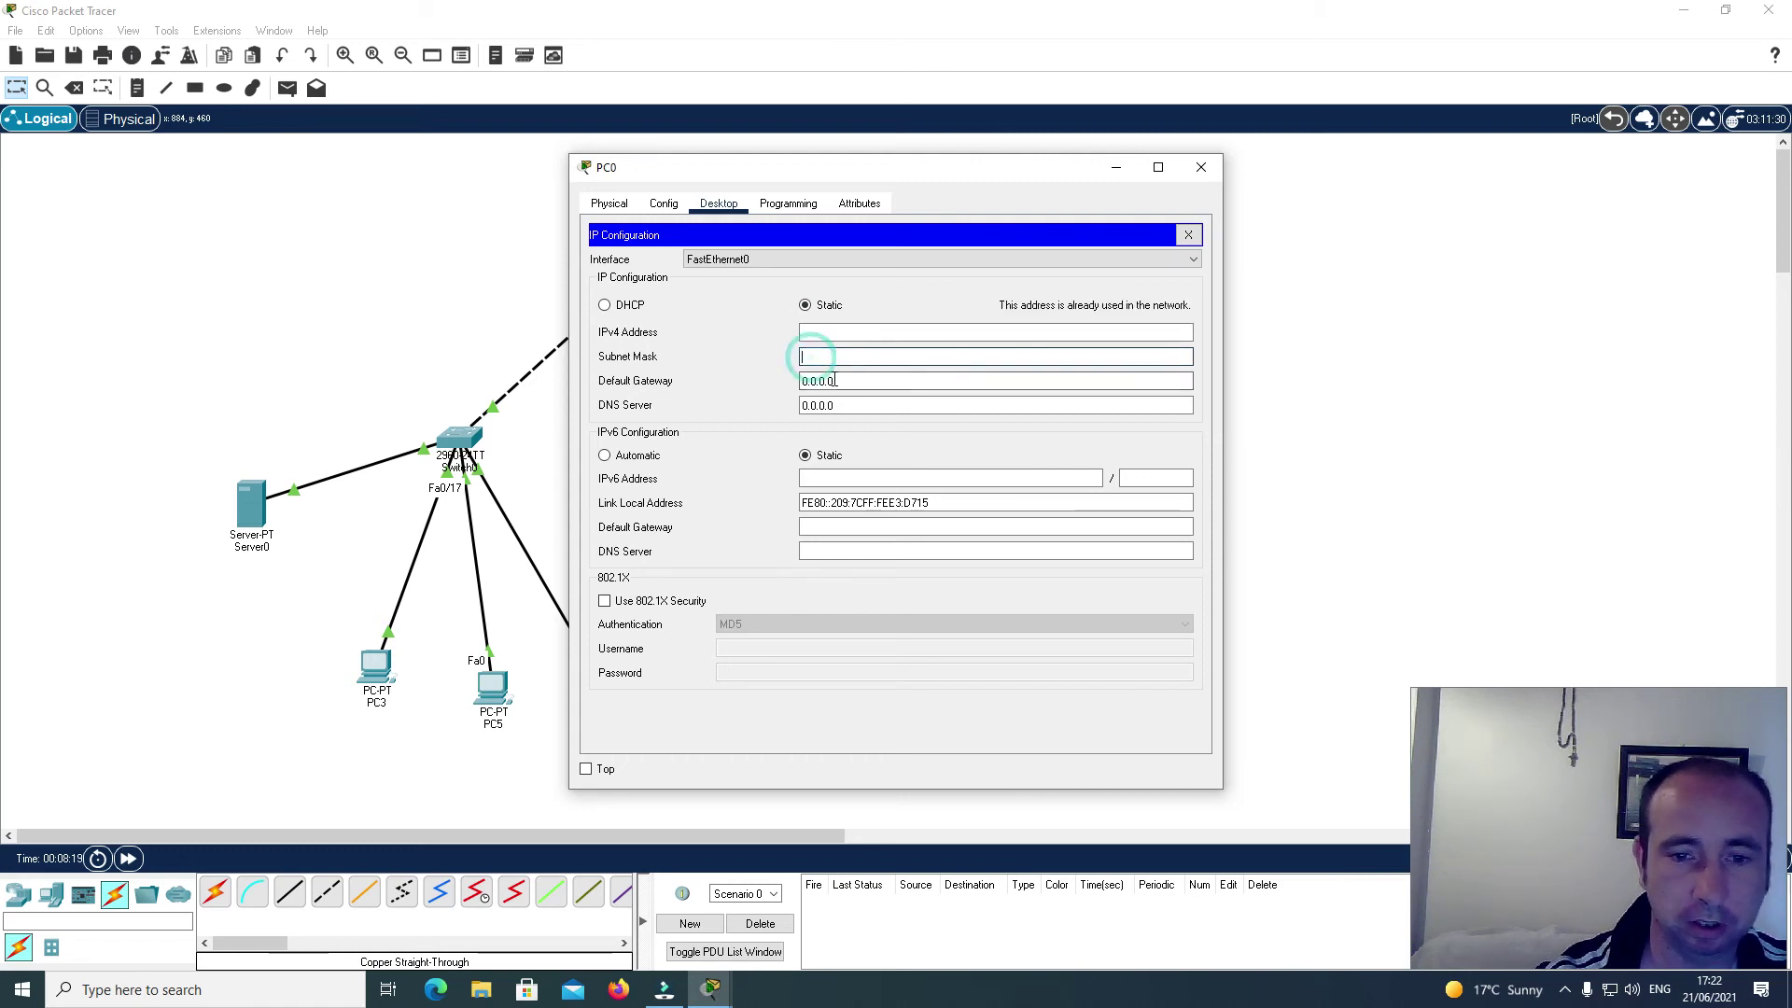
Step: Assign PC0 the static IPv4 address 192.168.1.2 with subnet mask 255.255.255.0
left_click(827, 333)
type("192.168.1.2")
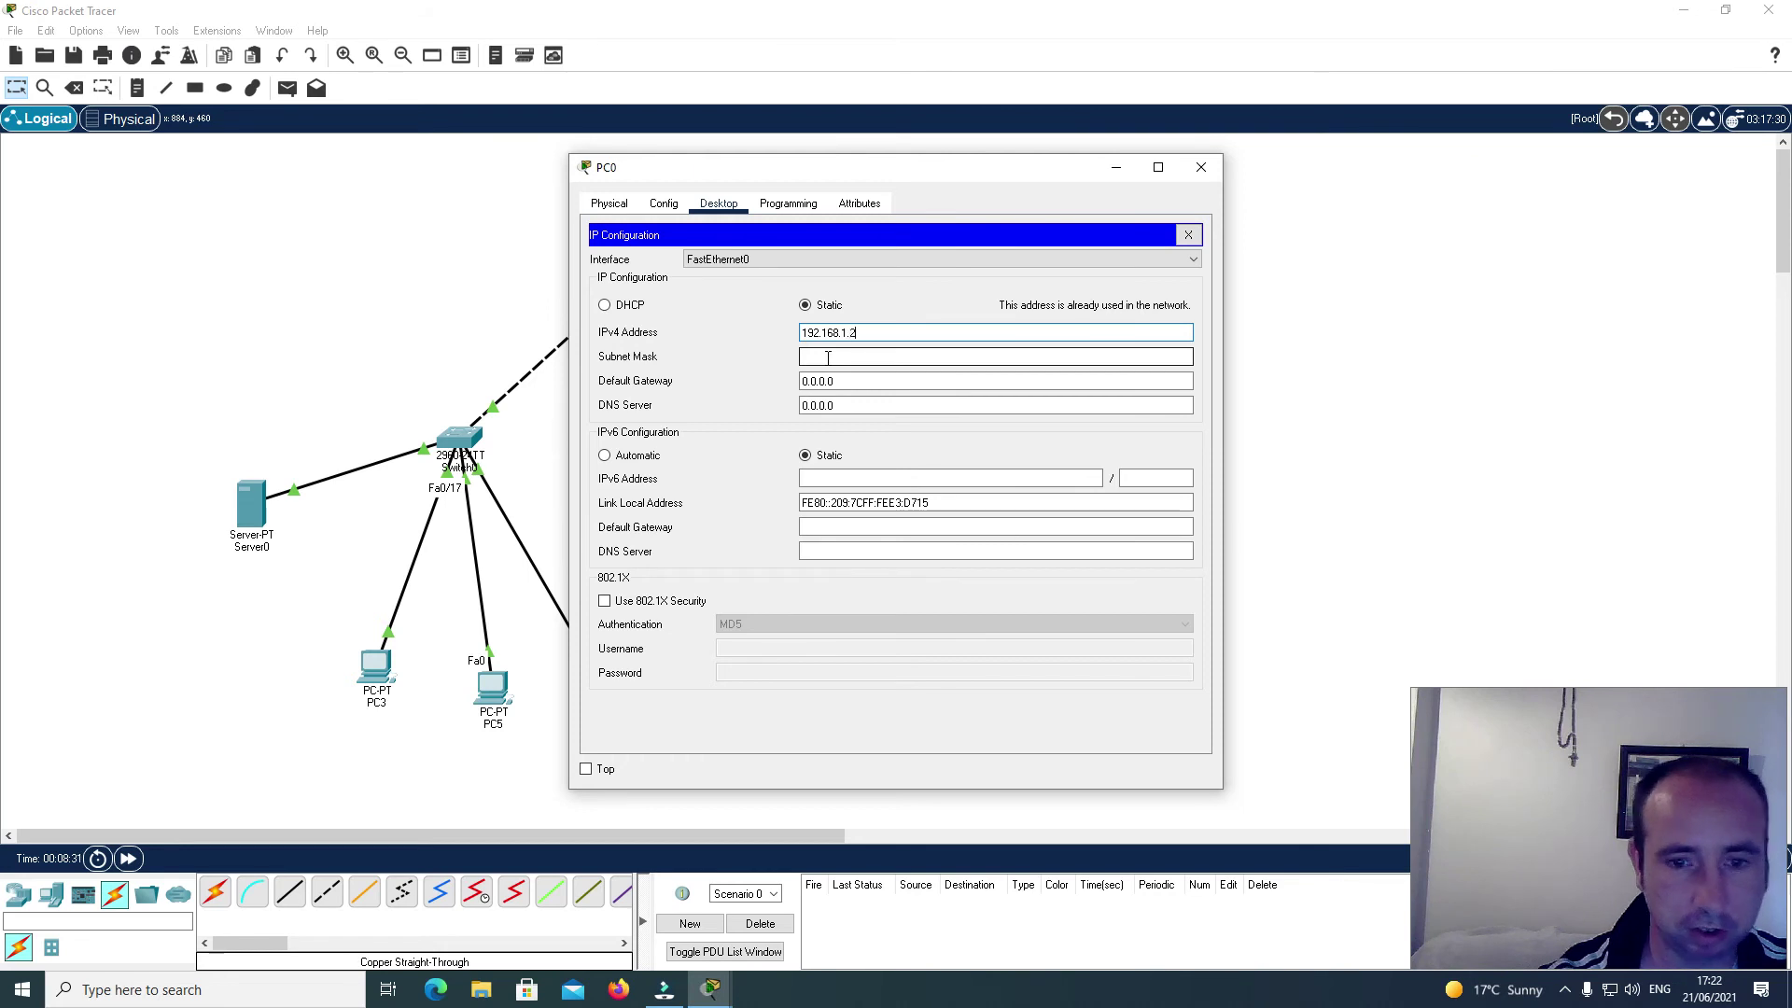
left_click(826, 355)
Step: Set PC0's IPv4 default gateway to 192.168.1.1 and close its configuration
left_click(841, 381)
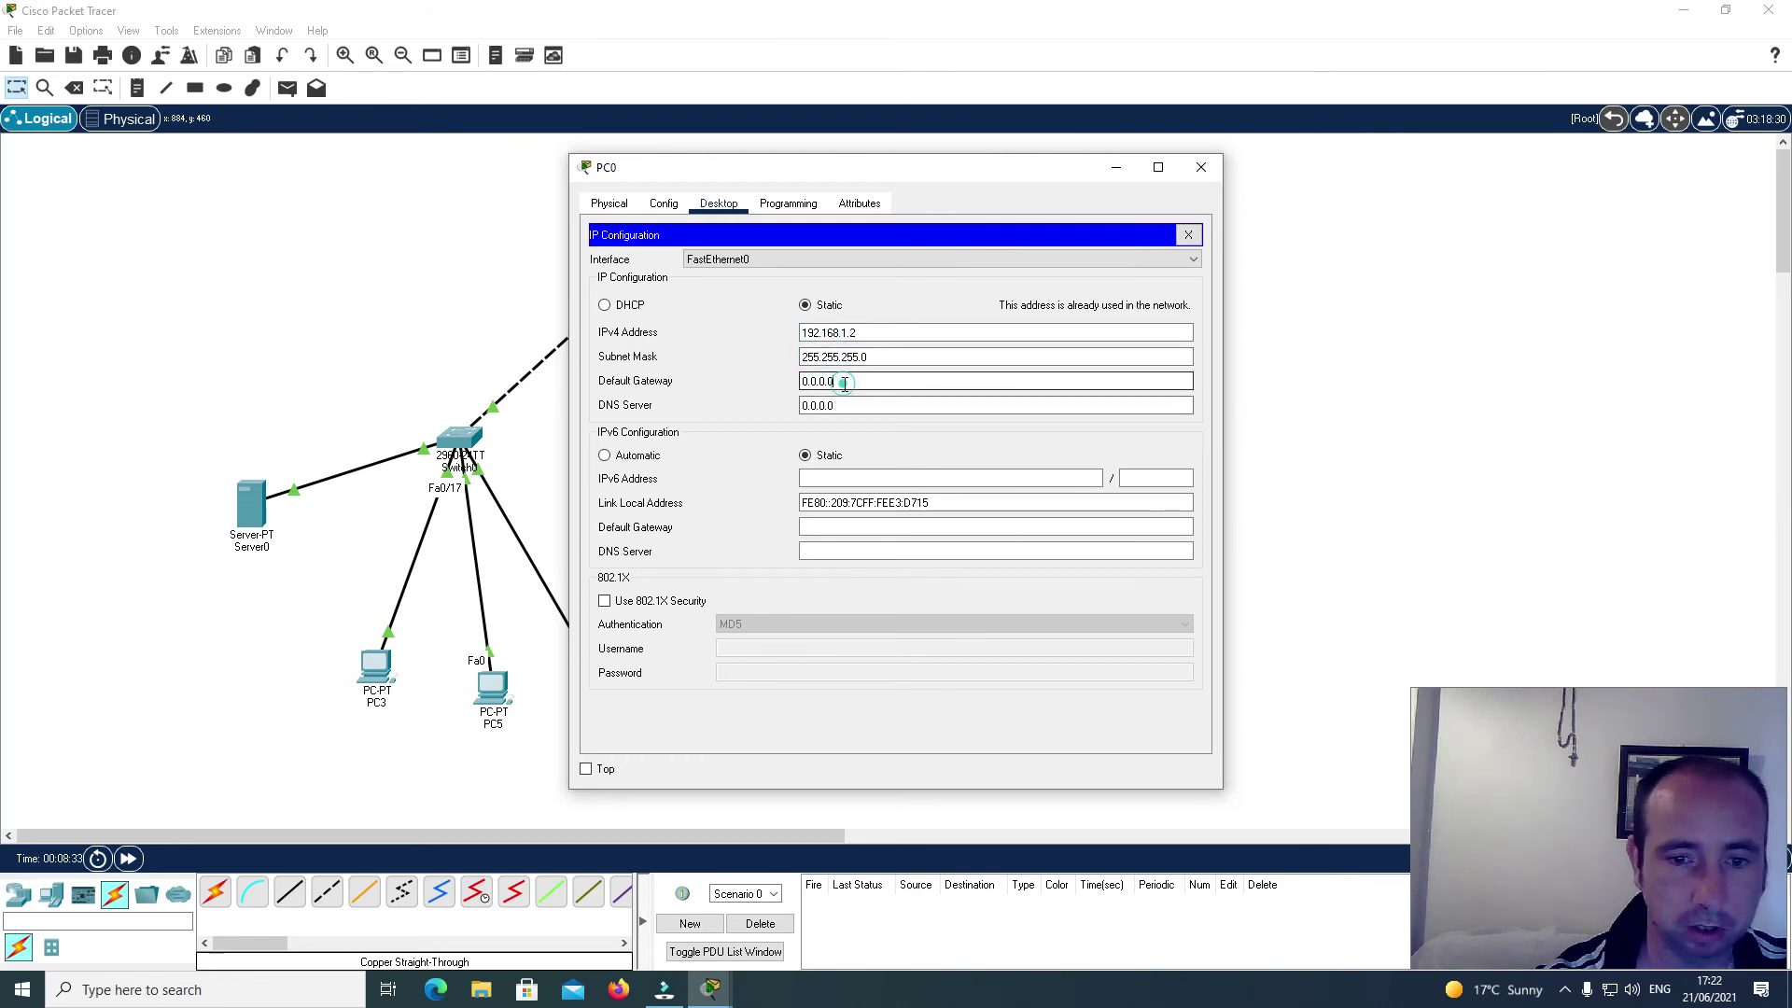
key("BackSpace")
key("BackSpace")
key("BackSpace")
key("BackSpace")
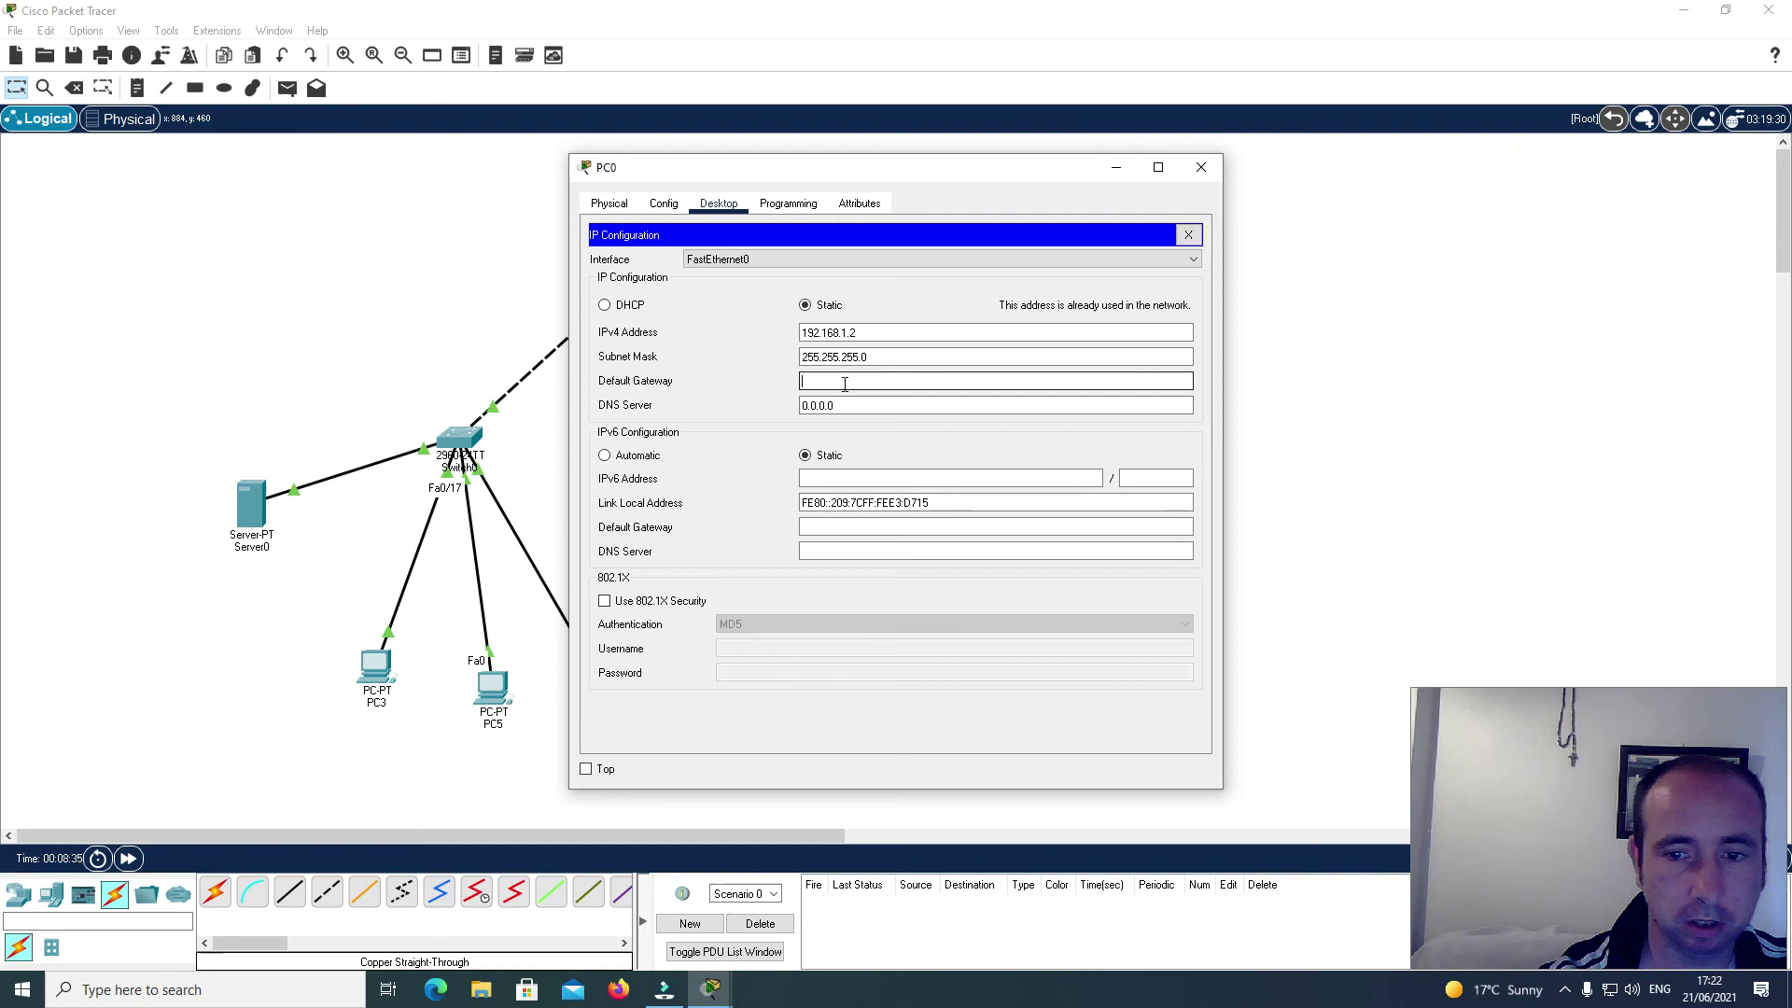
type("192.168")
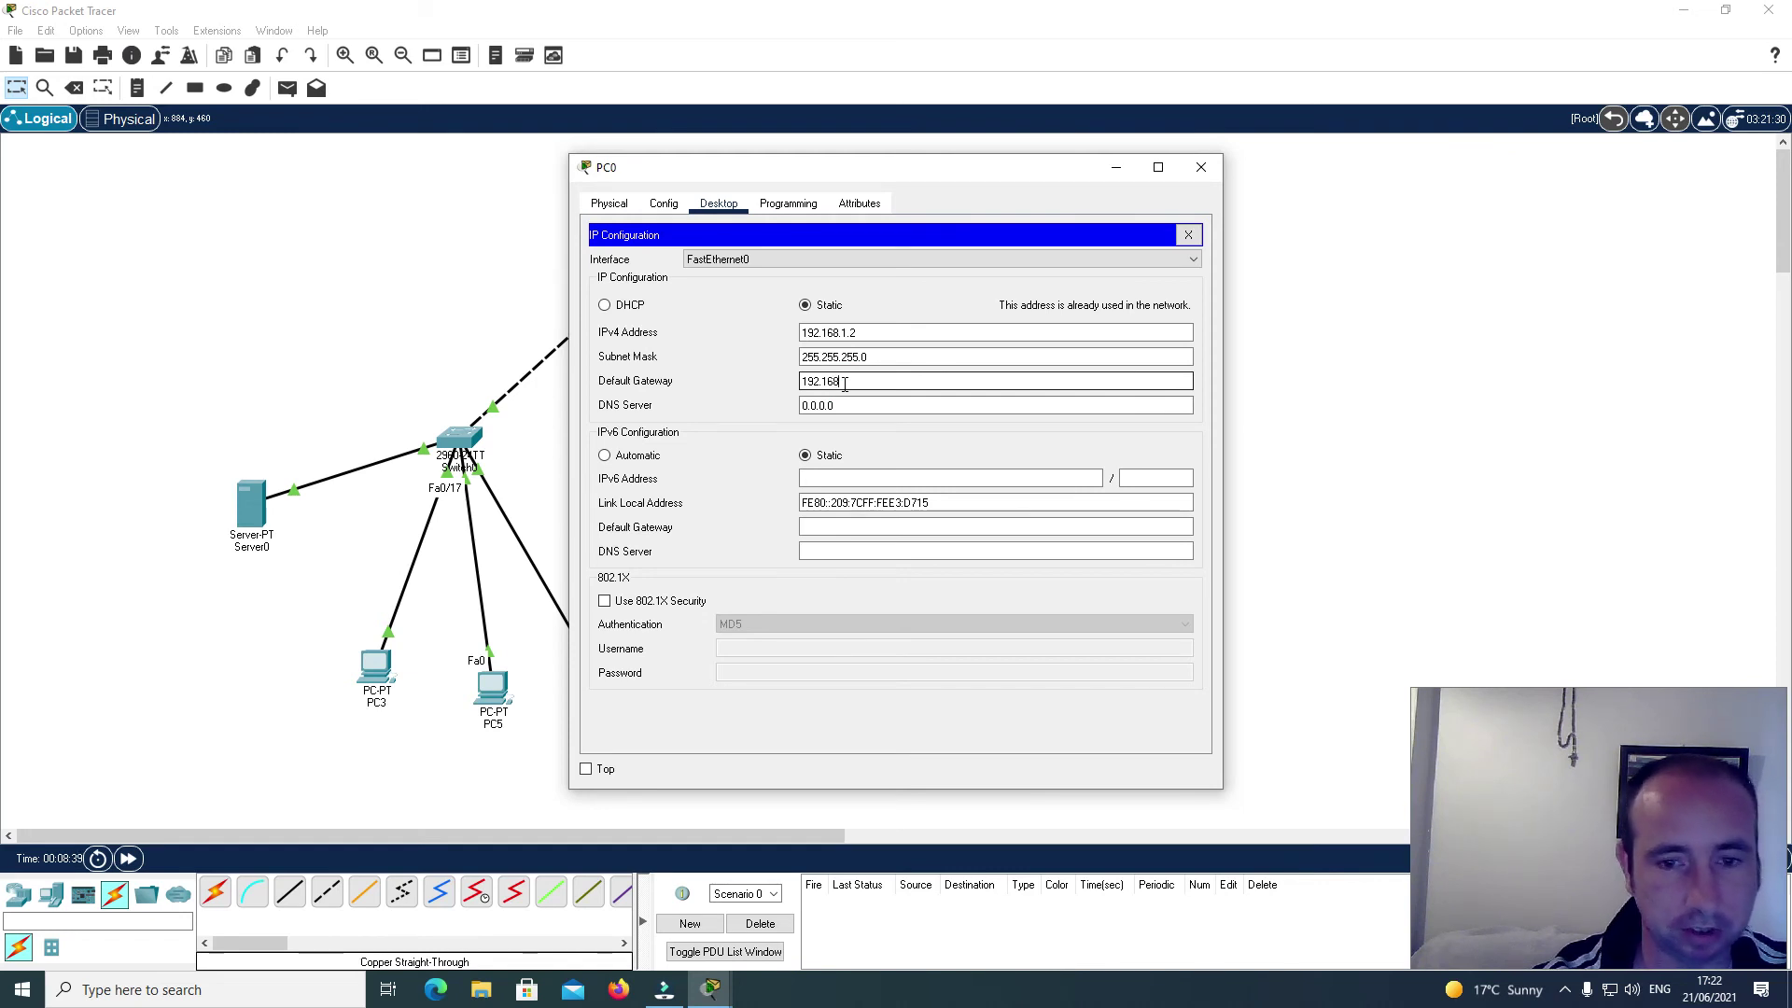
type(".1.1")
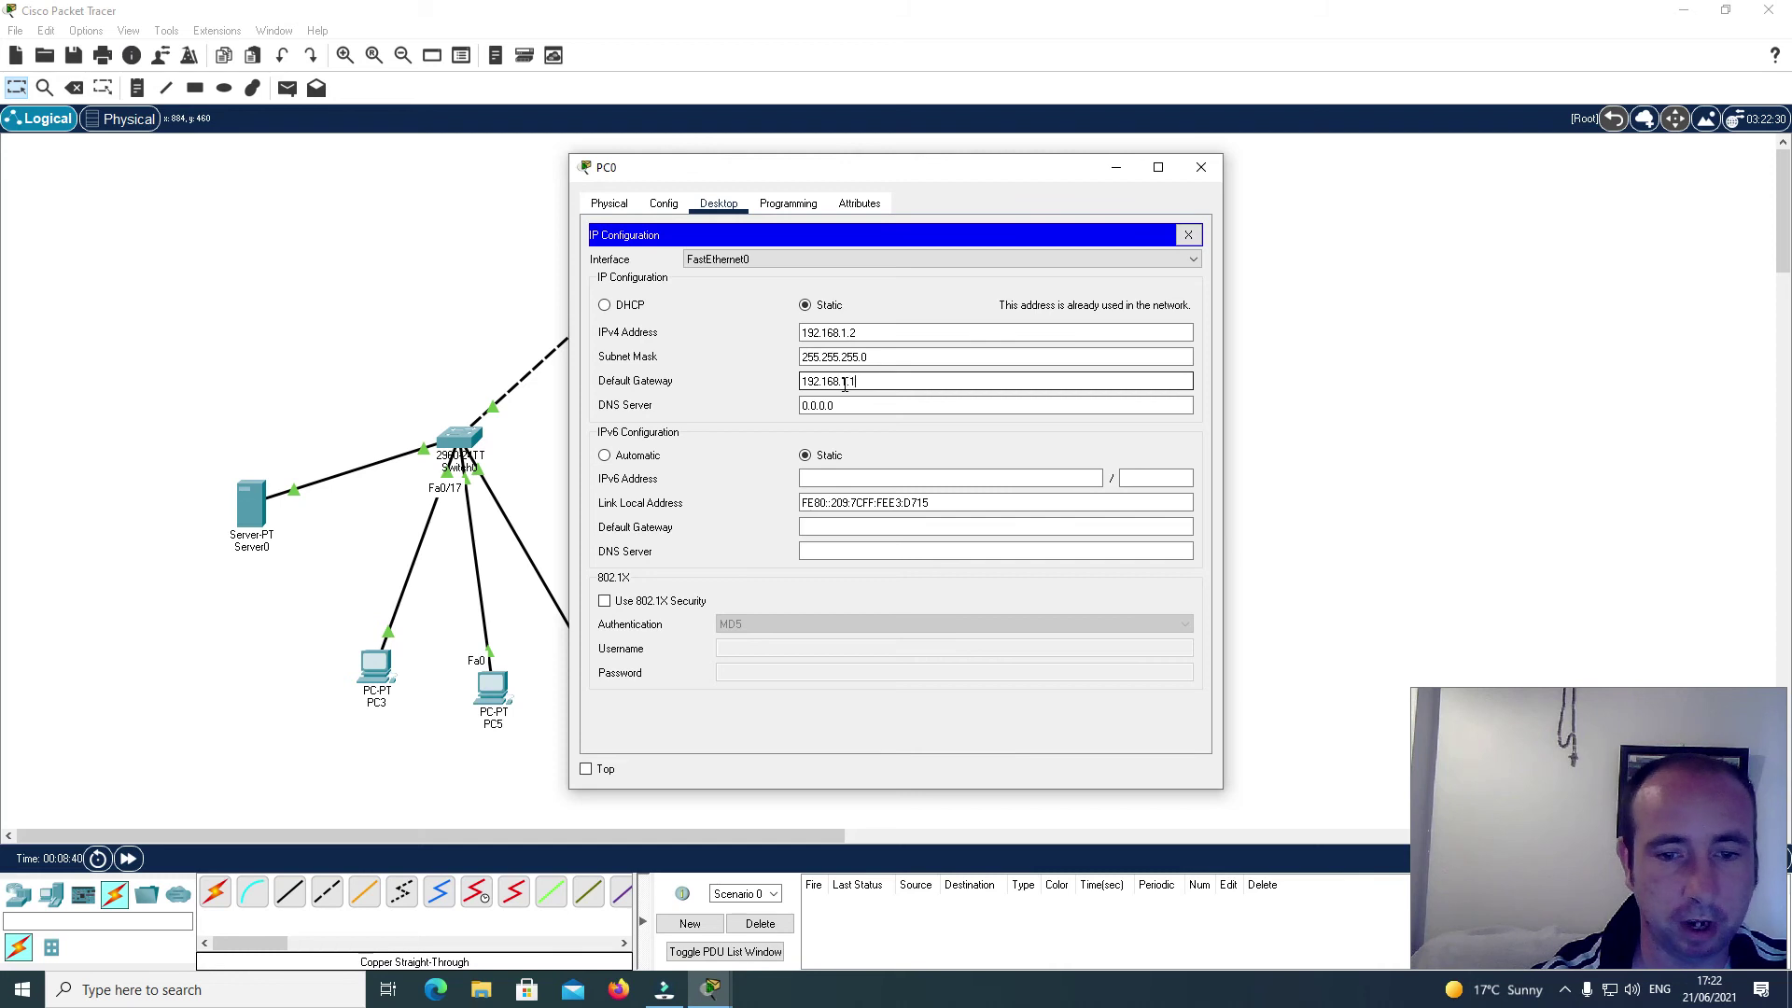
left_click(1189, 235)
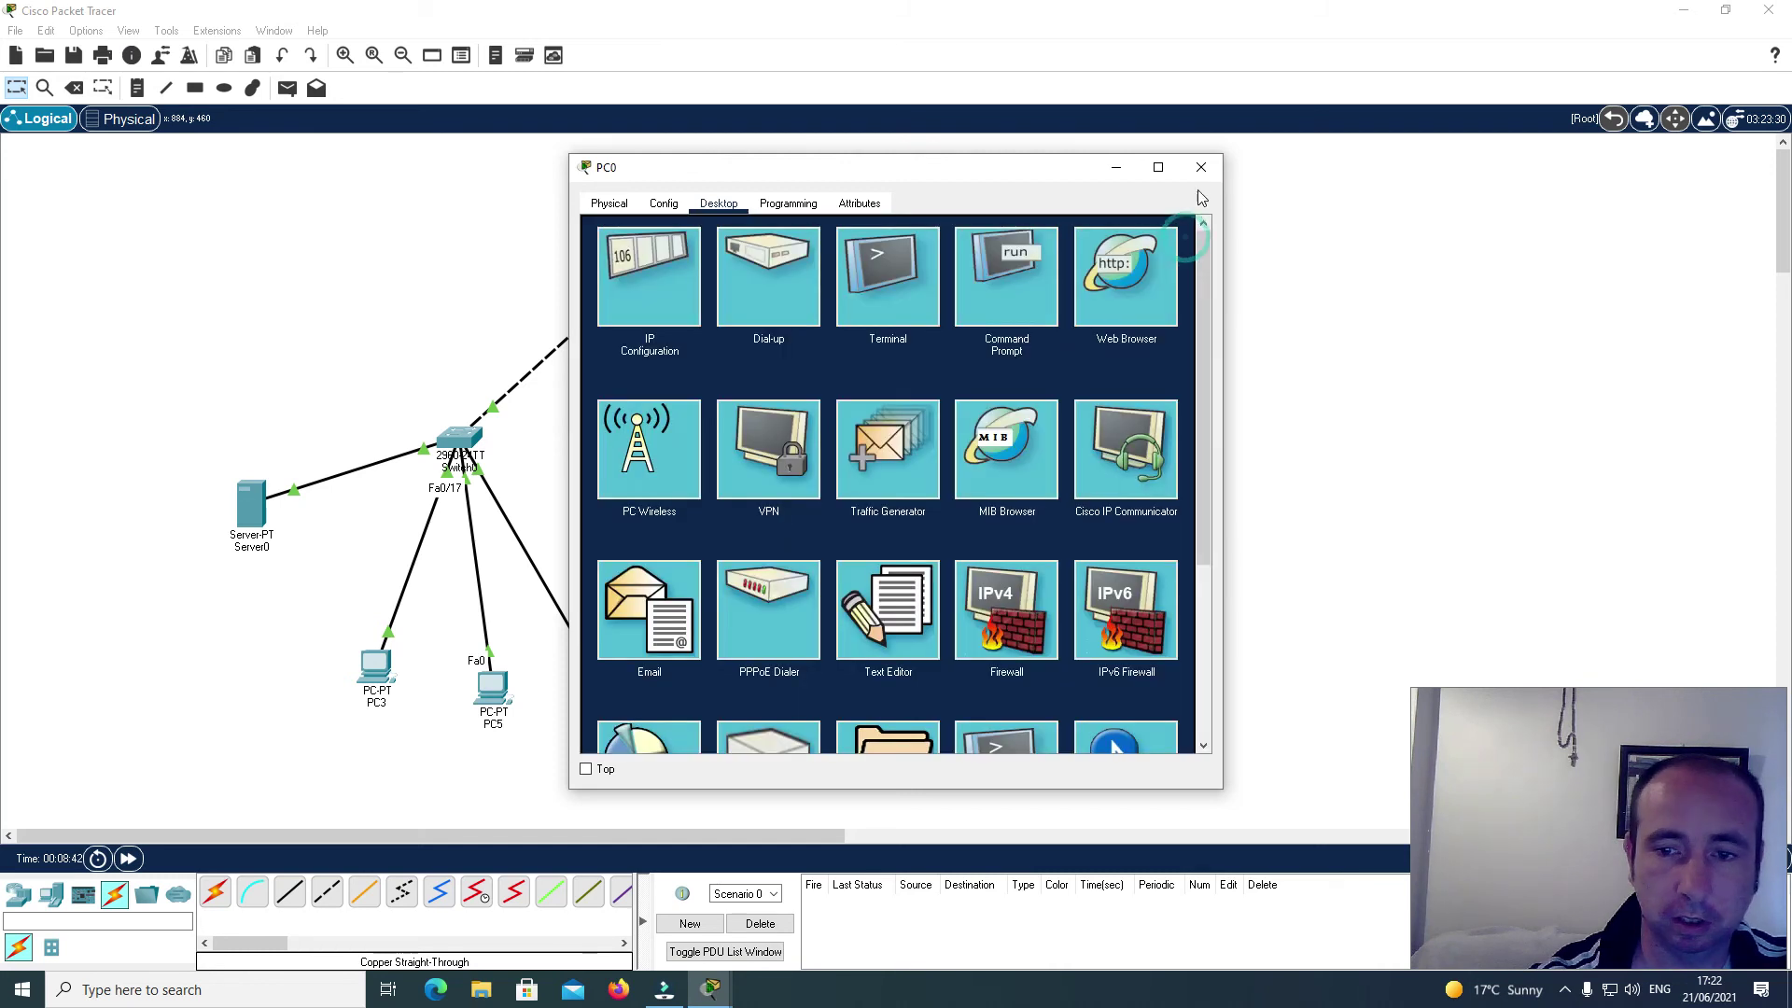
left_click(1202, 170)
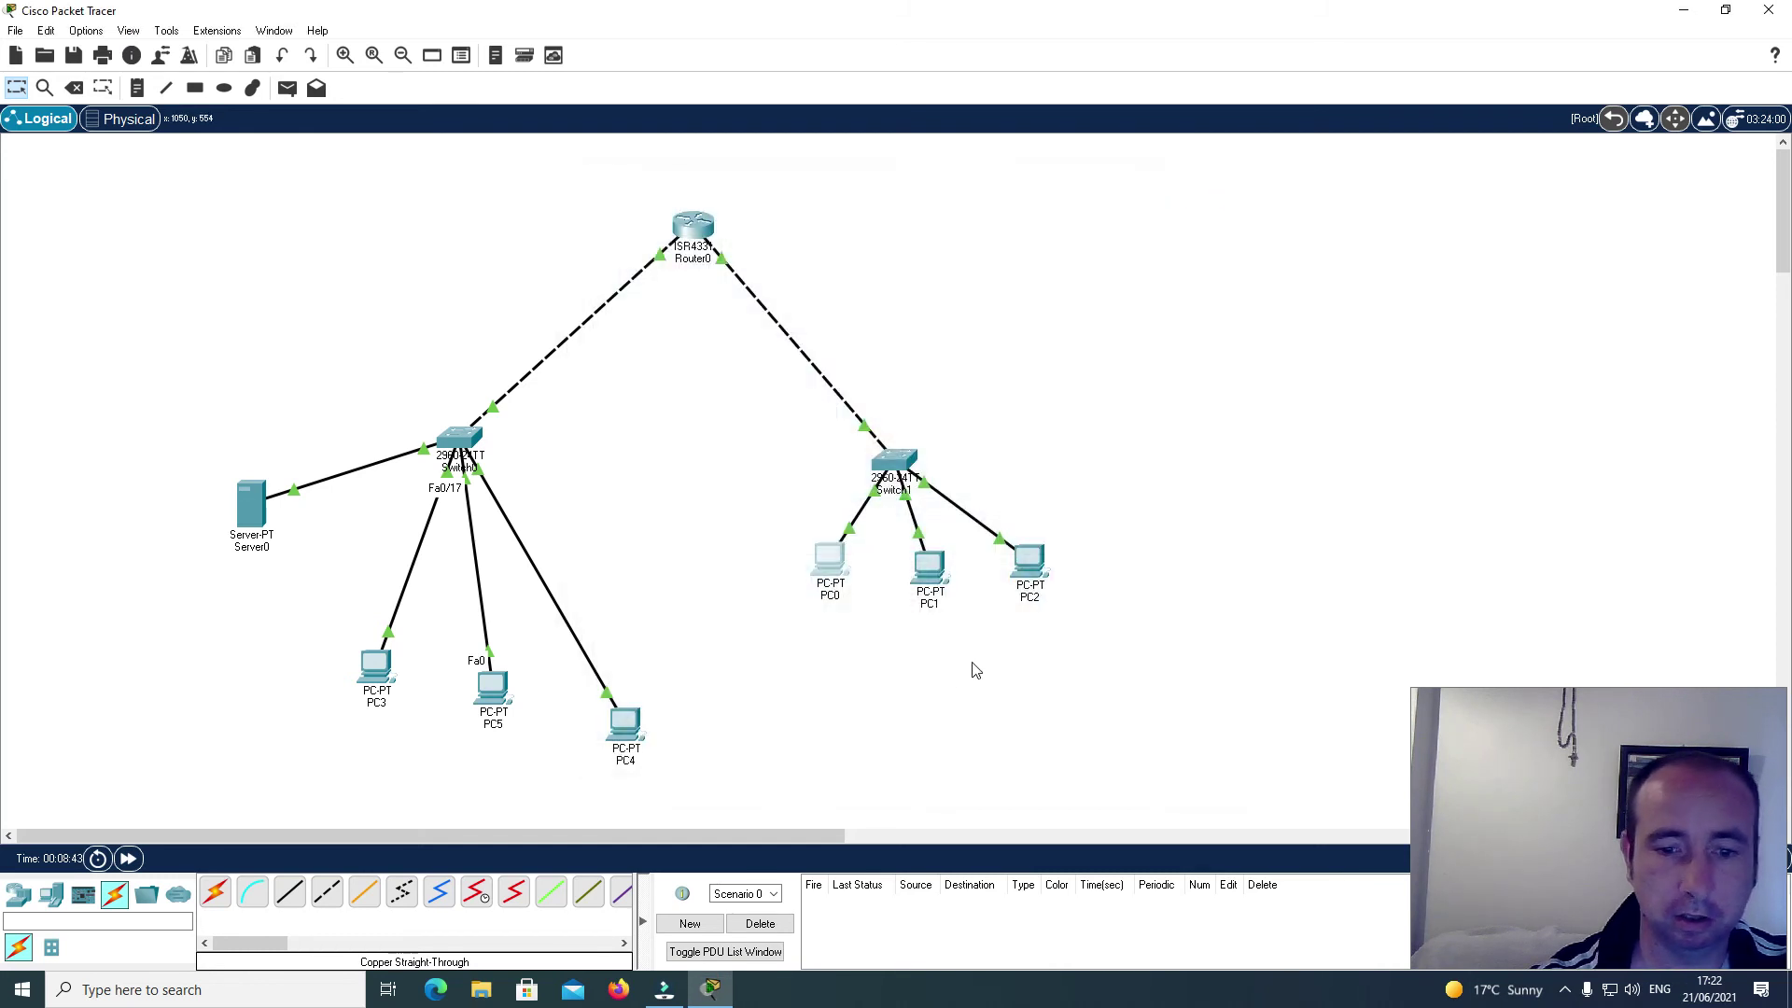
Step: Assign PC1 the static IPv4 address 192.168.1.3 with subnet mask 255.255.255.0 in its desktop IP configuration
left_click(926, 574)
left_click(718, 204)
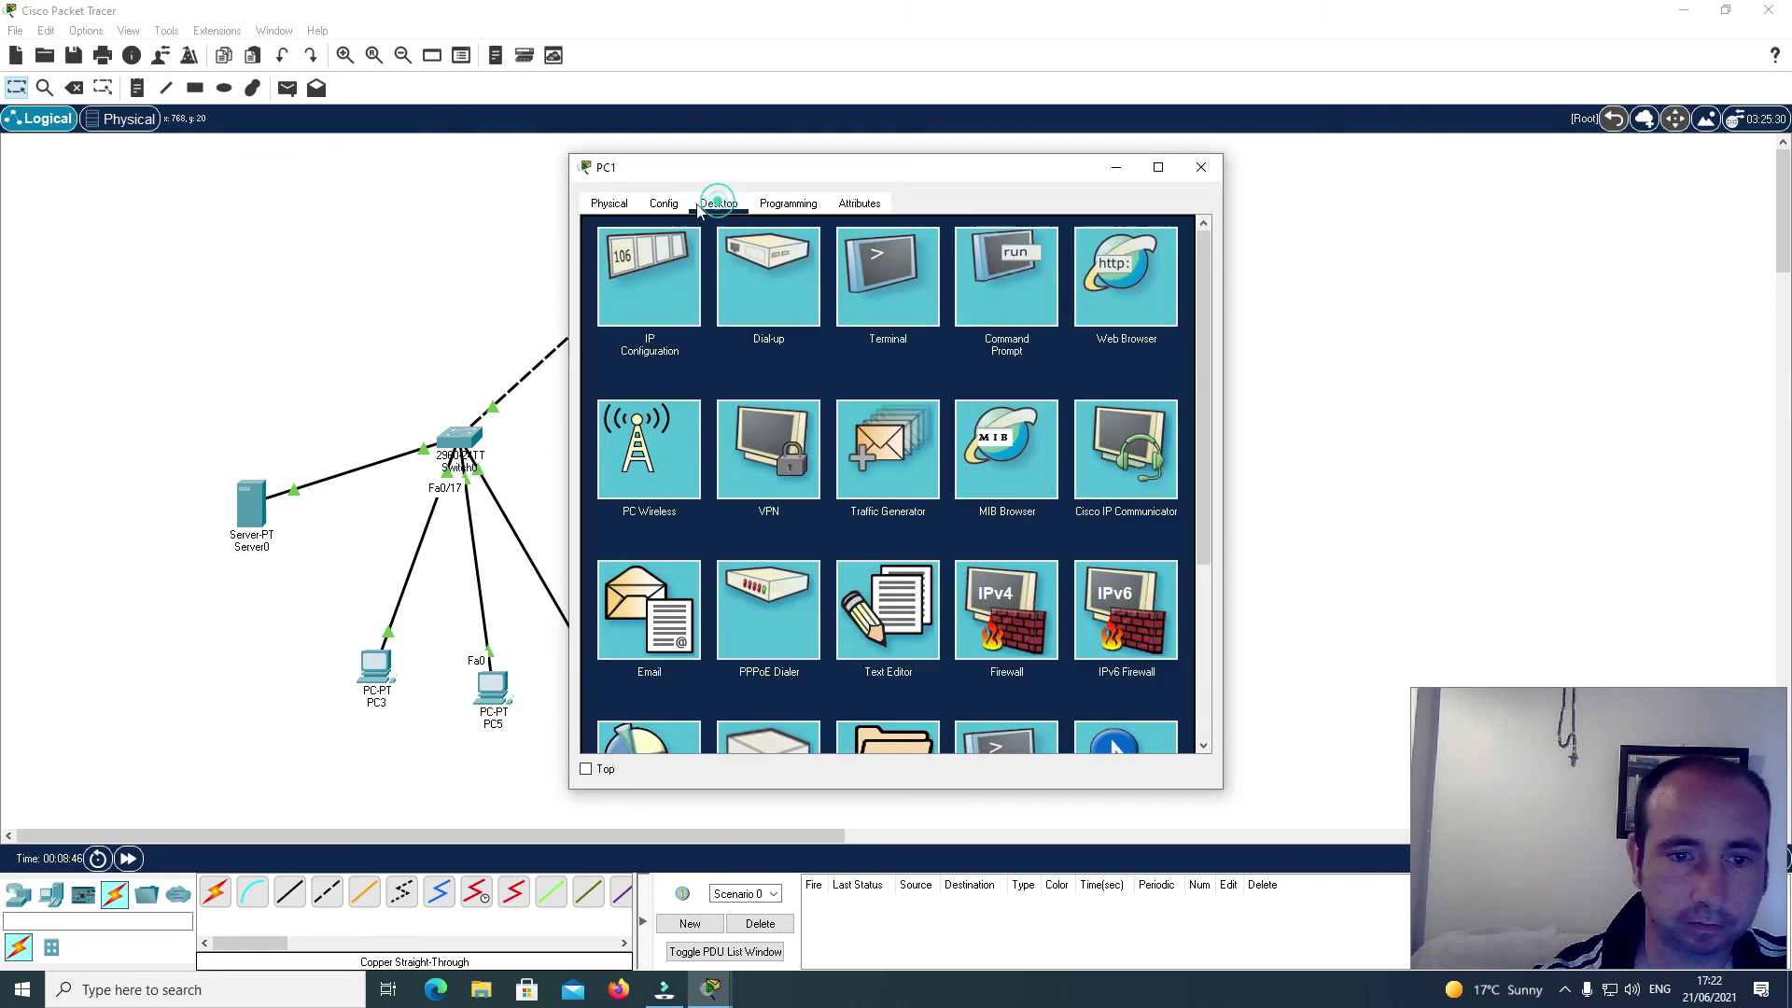
left_click(616, 257)
left_click(846, 336)
type("1")
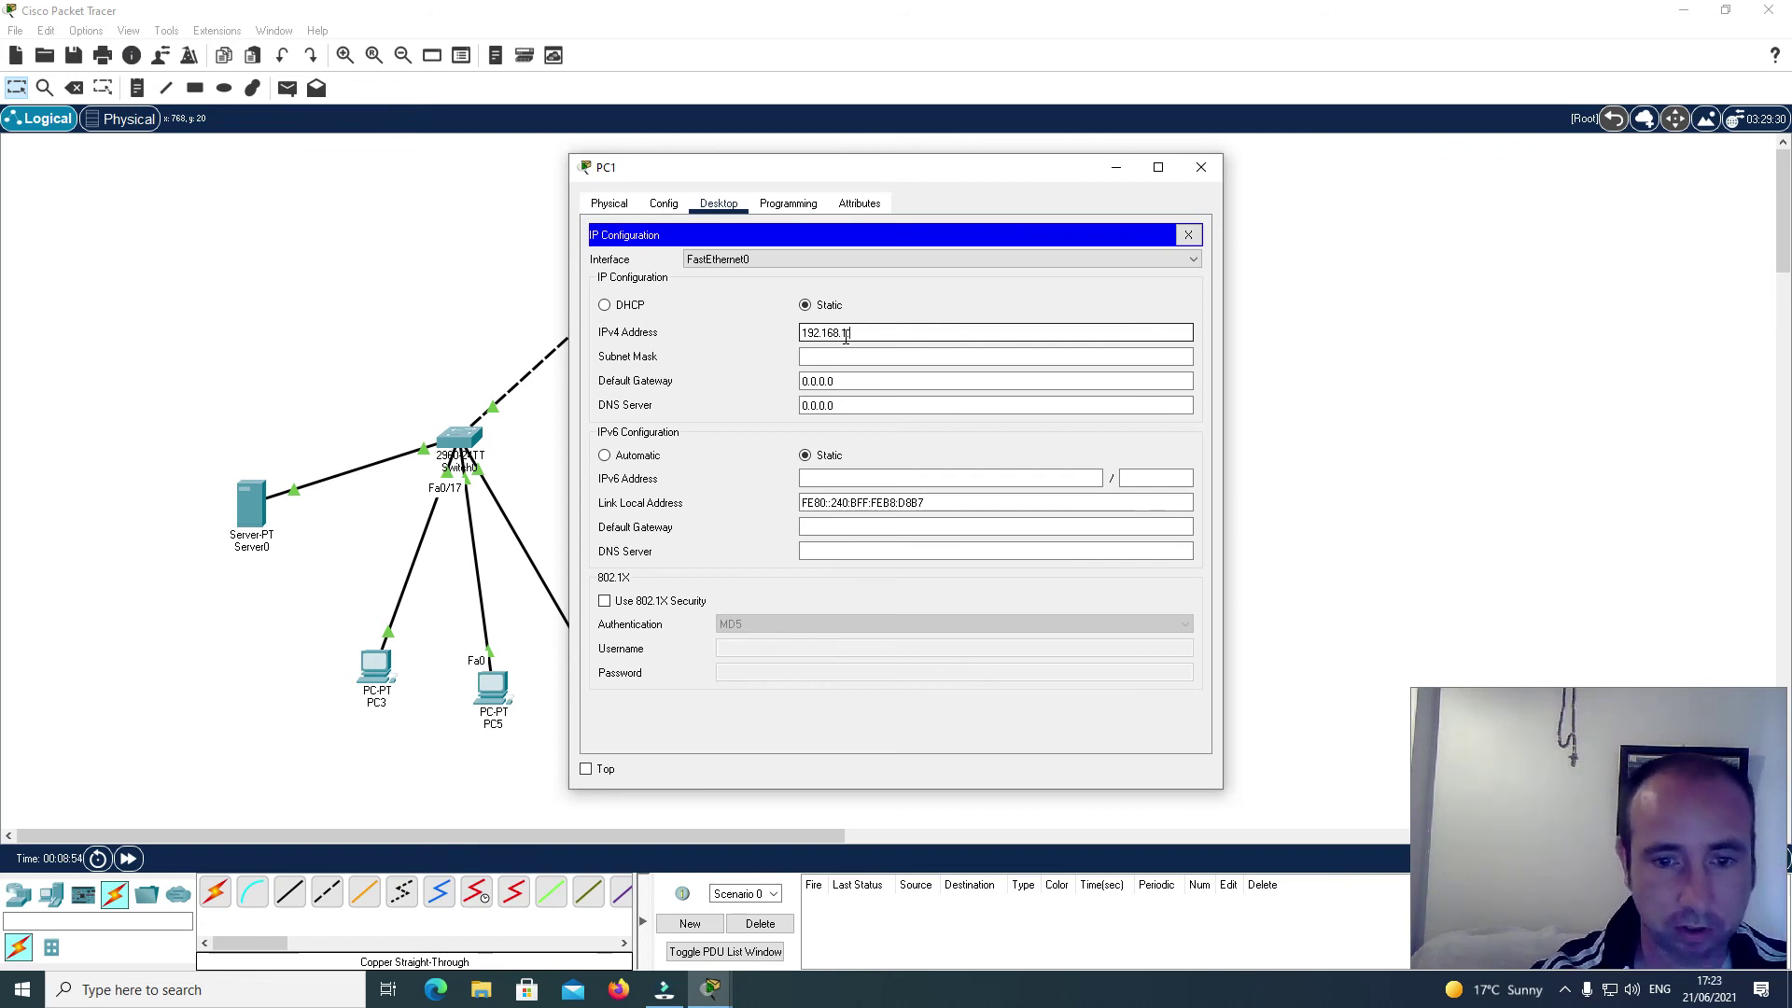
type("92.168.1.3")
left_click(846, 357)
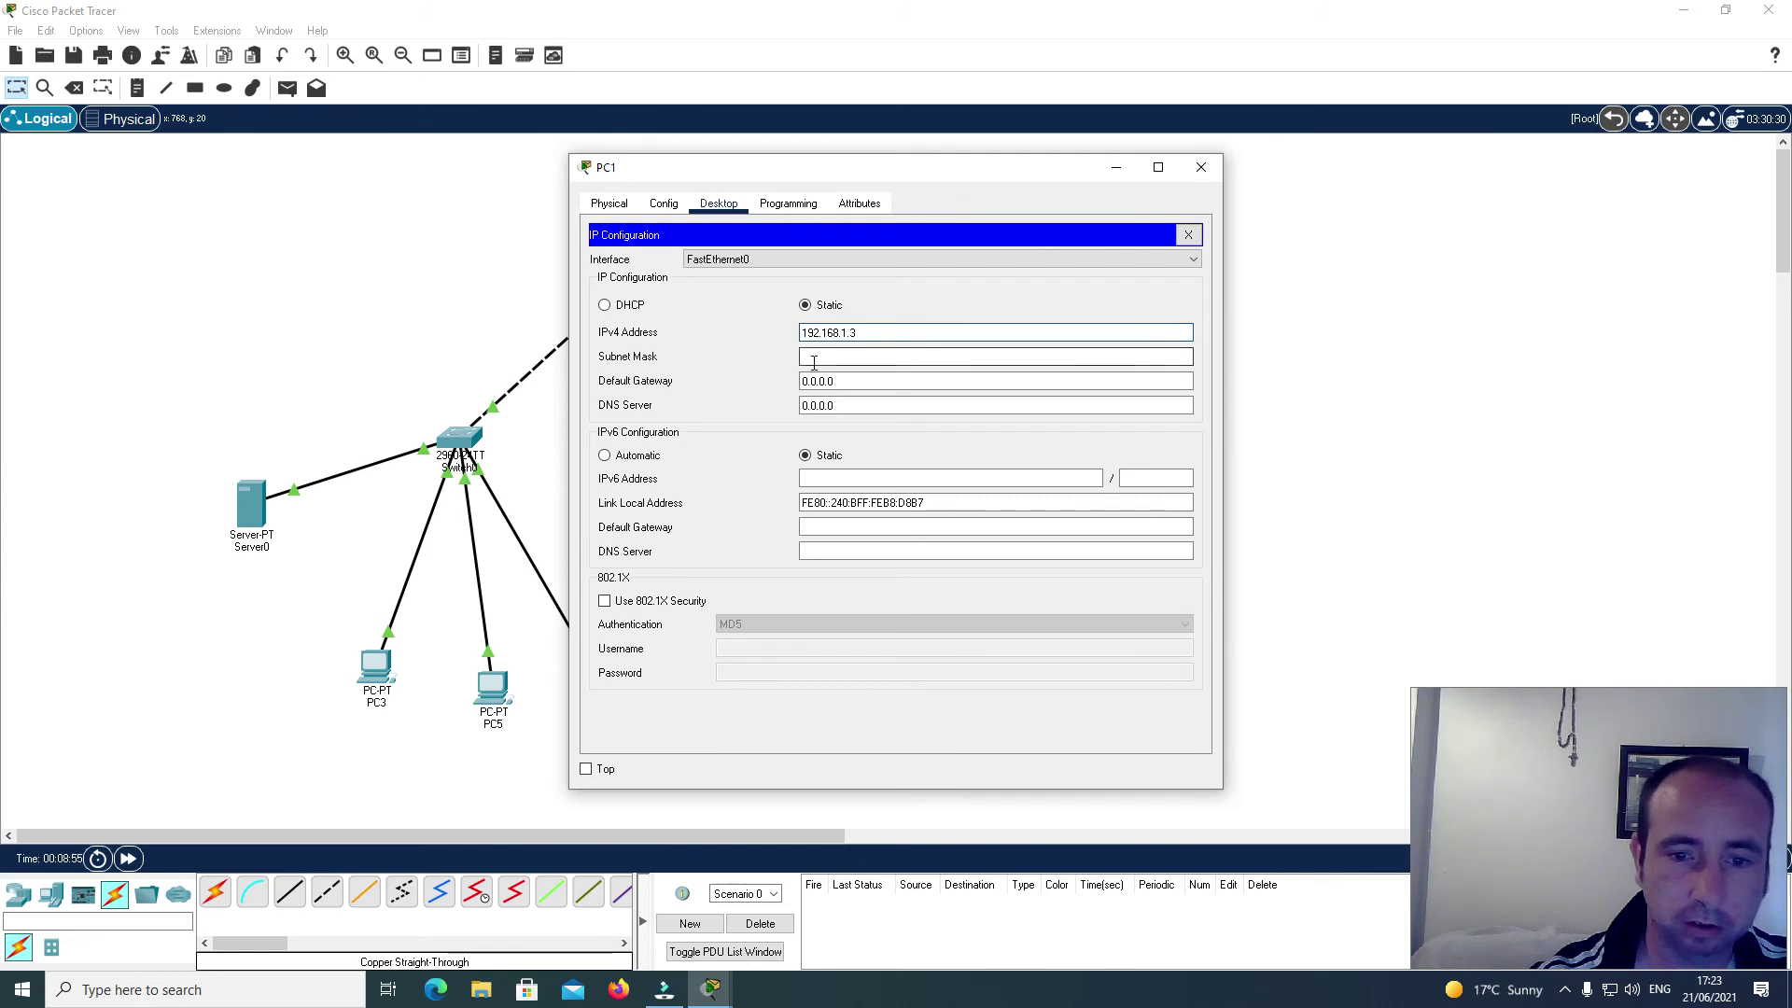
Step: Set PC1's IPv4 default gateway to 192.168.1.1 and close its configuration
left_click(848, 382)
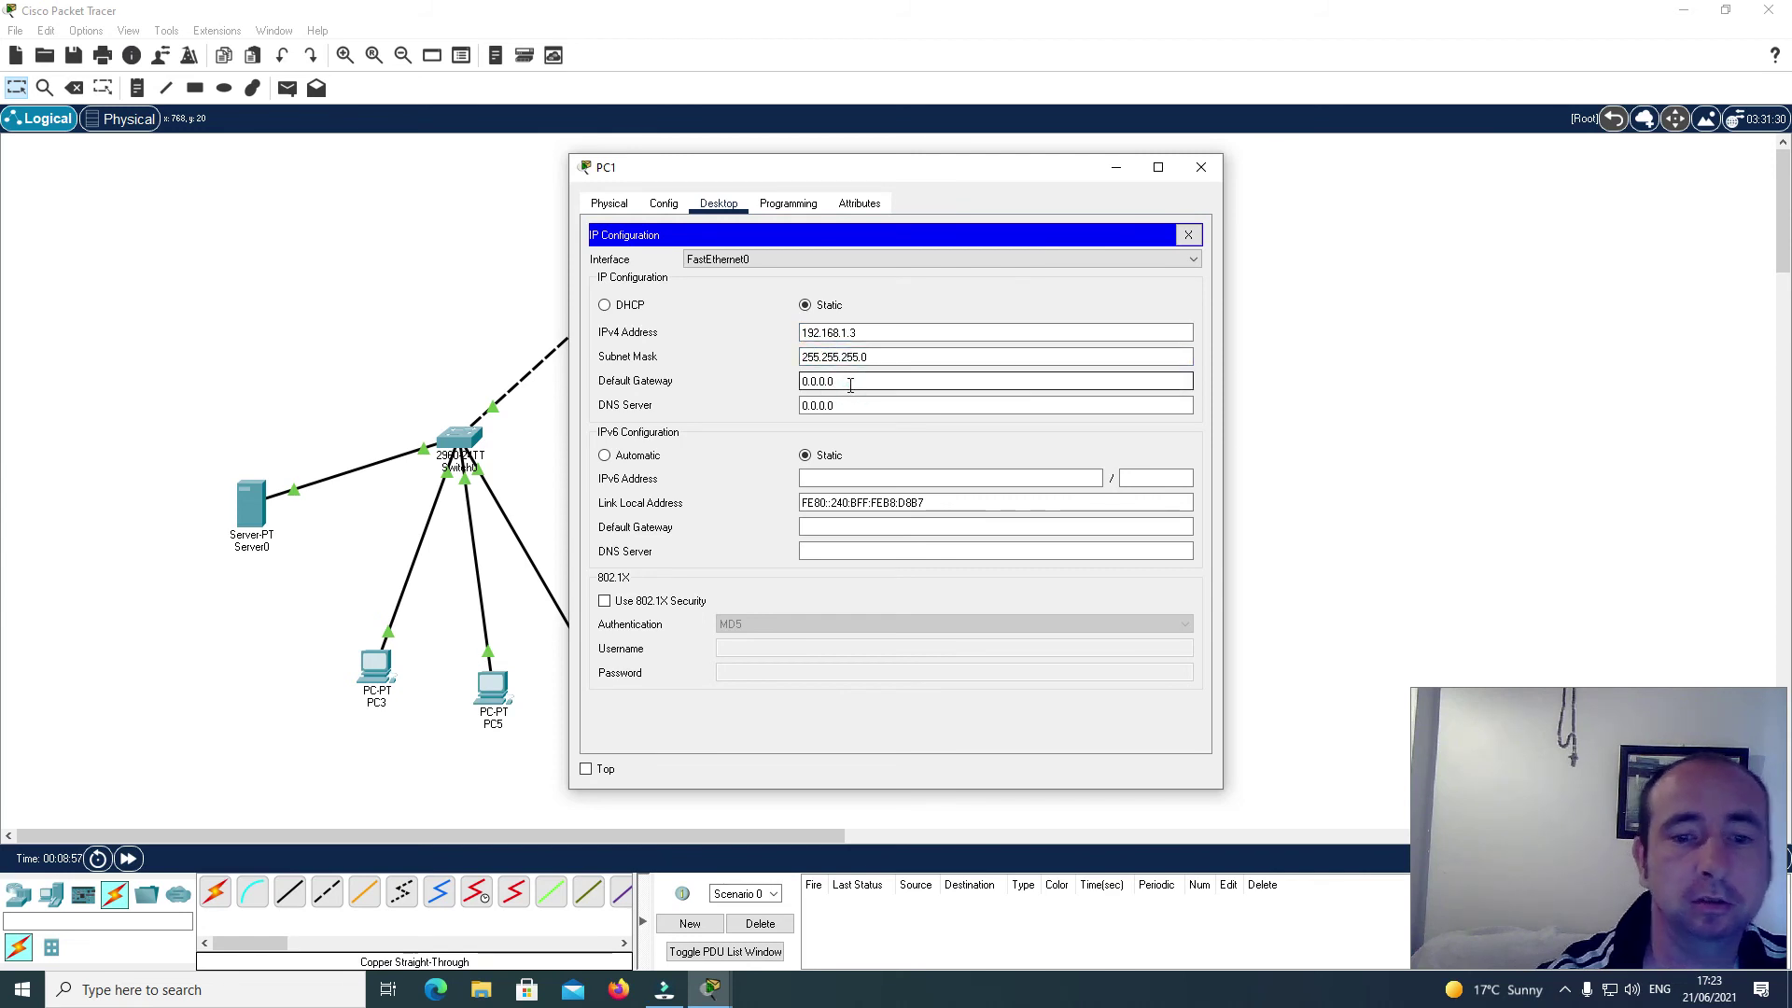
key("BackSpace")
key("BackSpace")
key("BackSpace")
key("BackSpace")
key("BackSpace")
type("192.168.1.1")
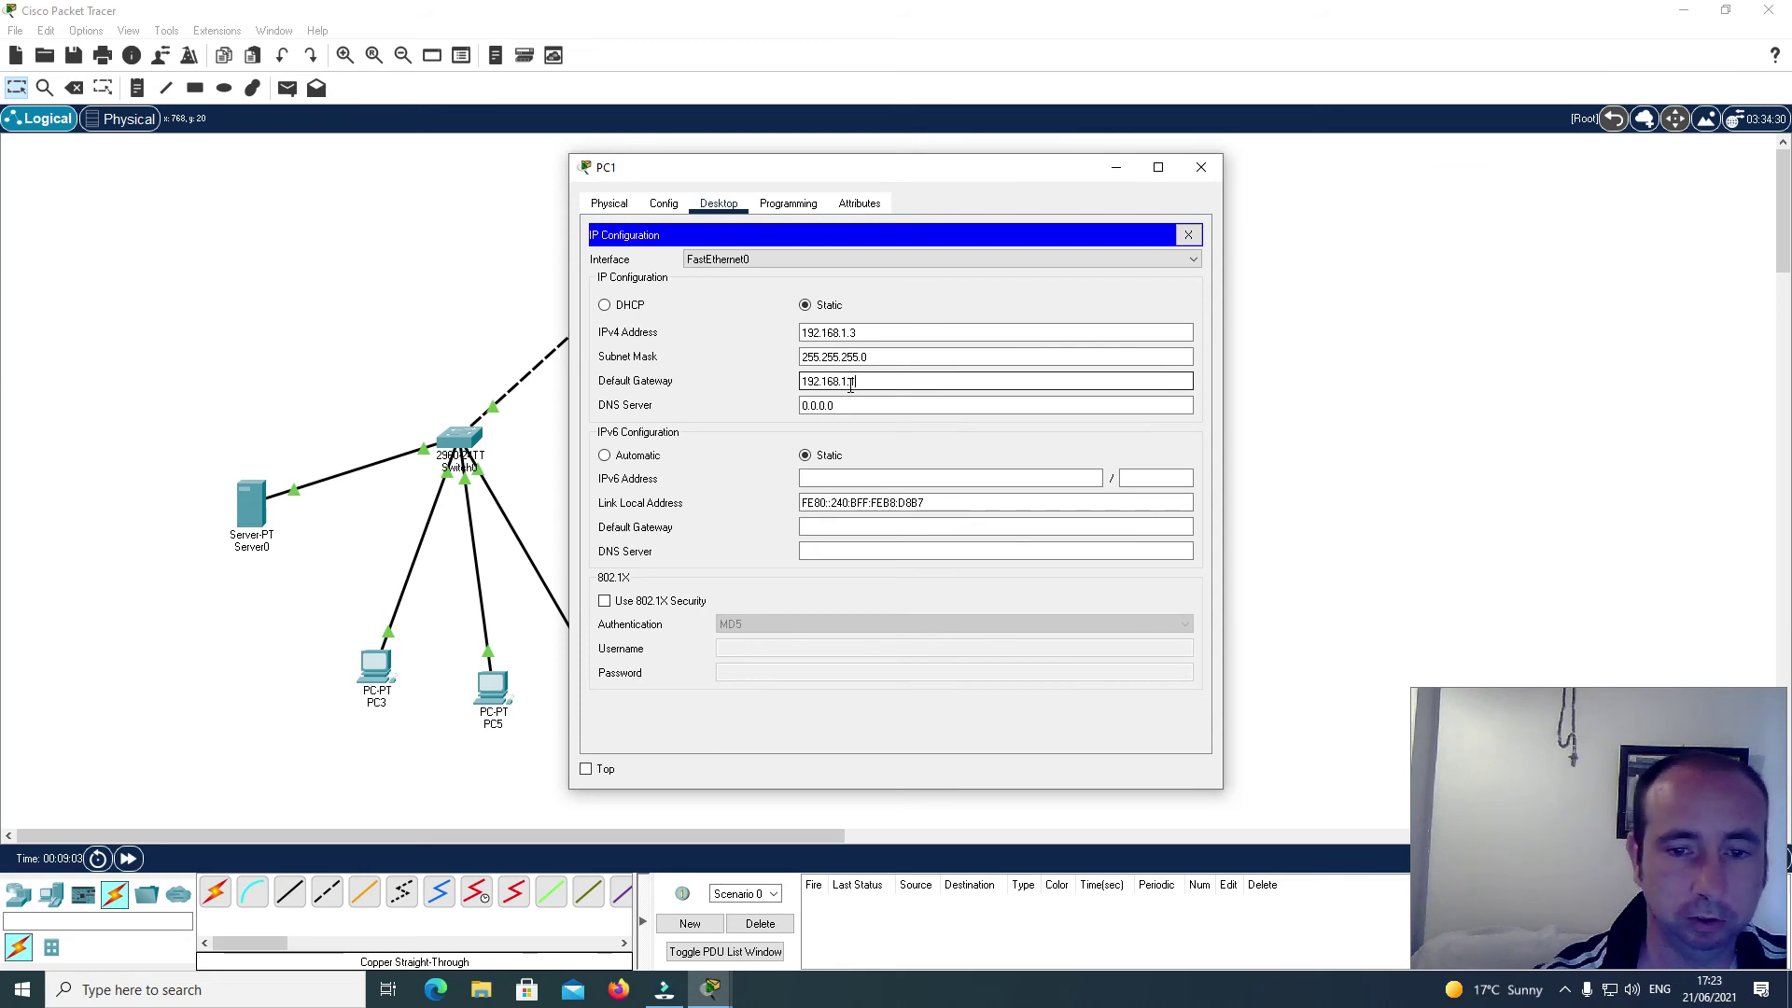
left_click(1189, 234)
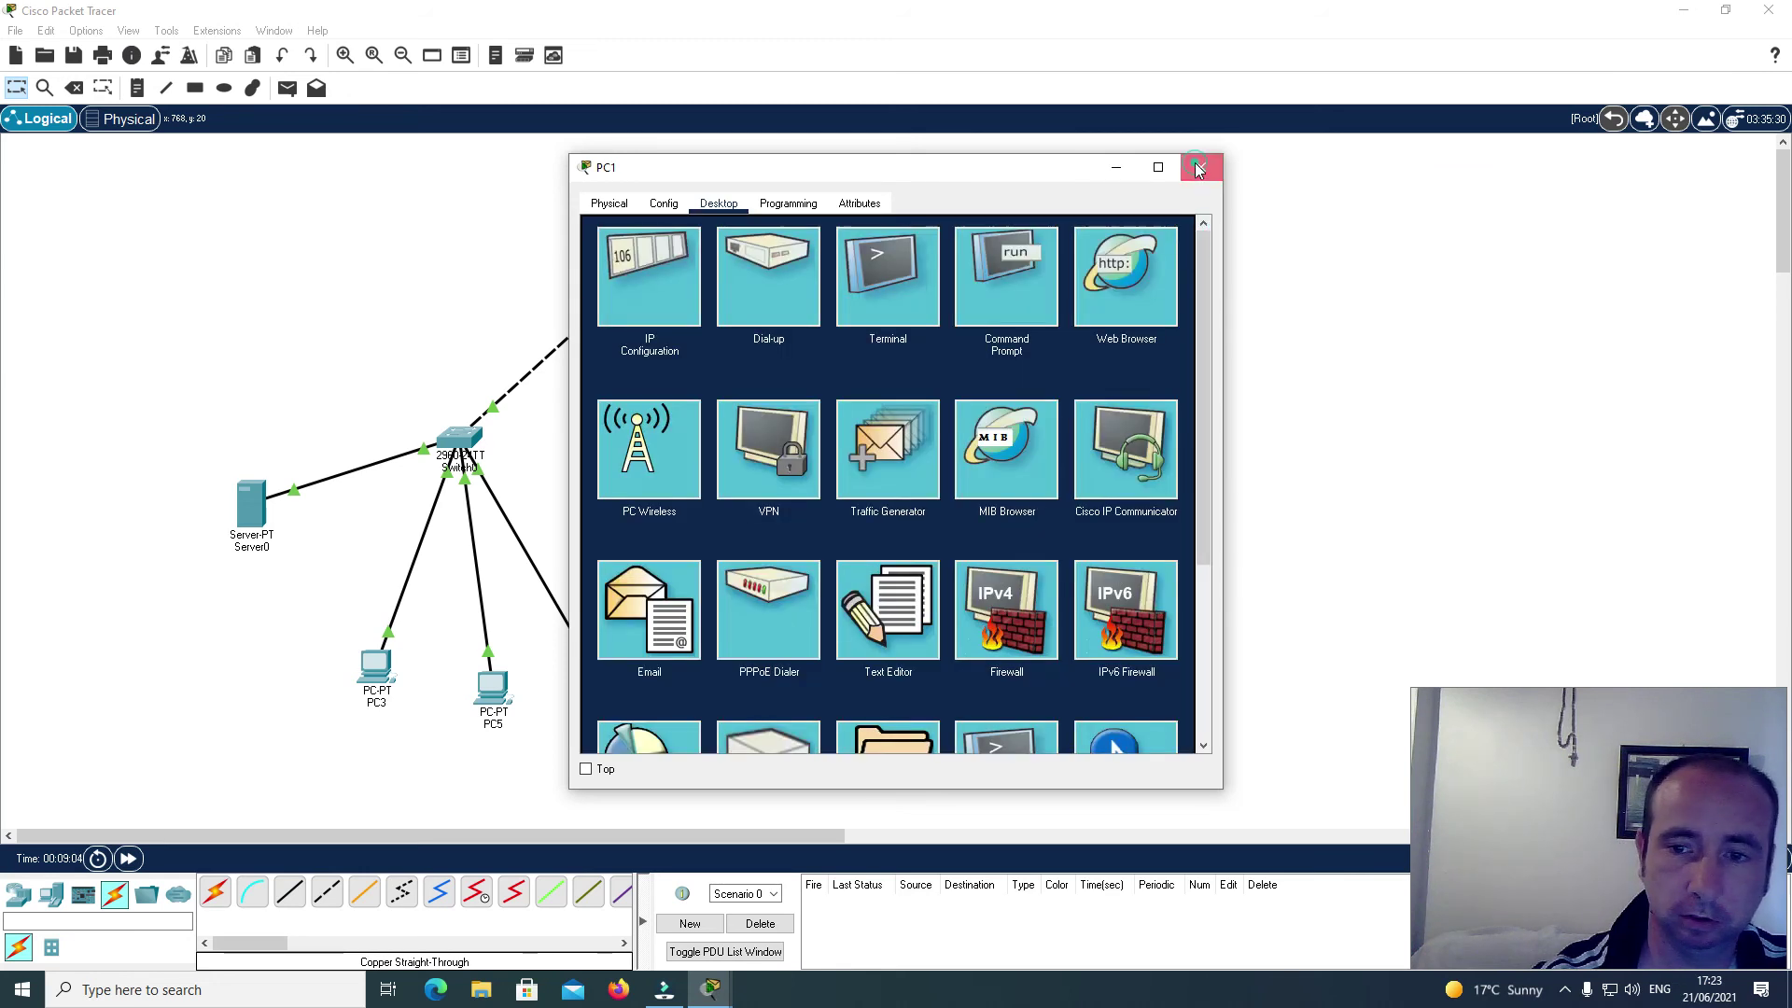
left_click(1198, 167)
Step: Assign PC2 the static IPv4 address 192.168.1.14 with subnet mask 255.255.255.0 in its desktop IP configuration
left_click(1024, 563)
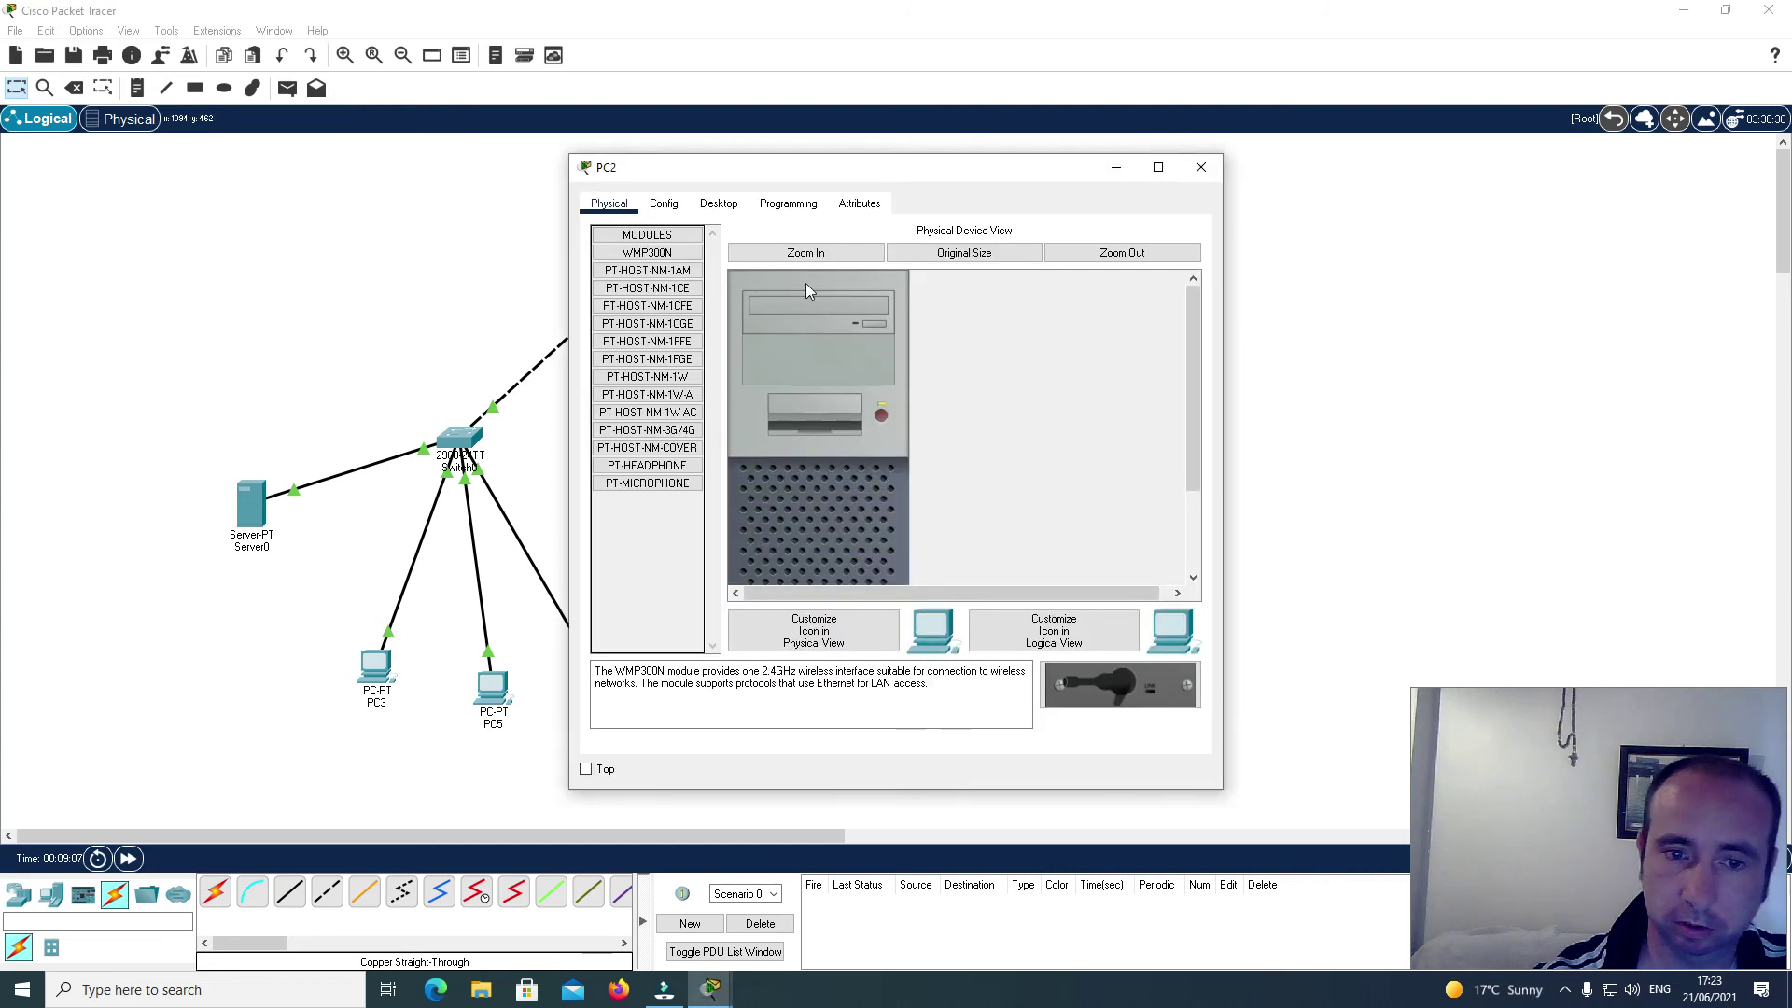
left_click(719, 203)
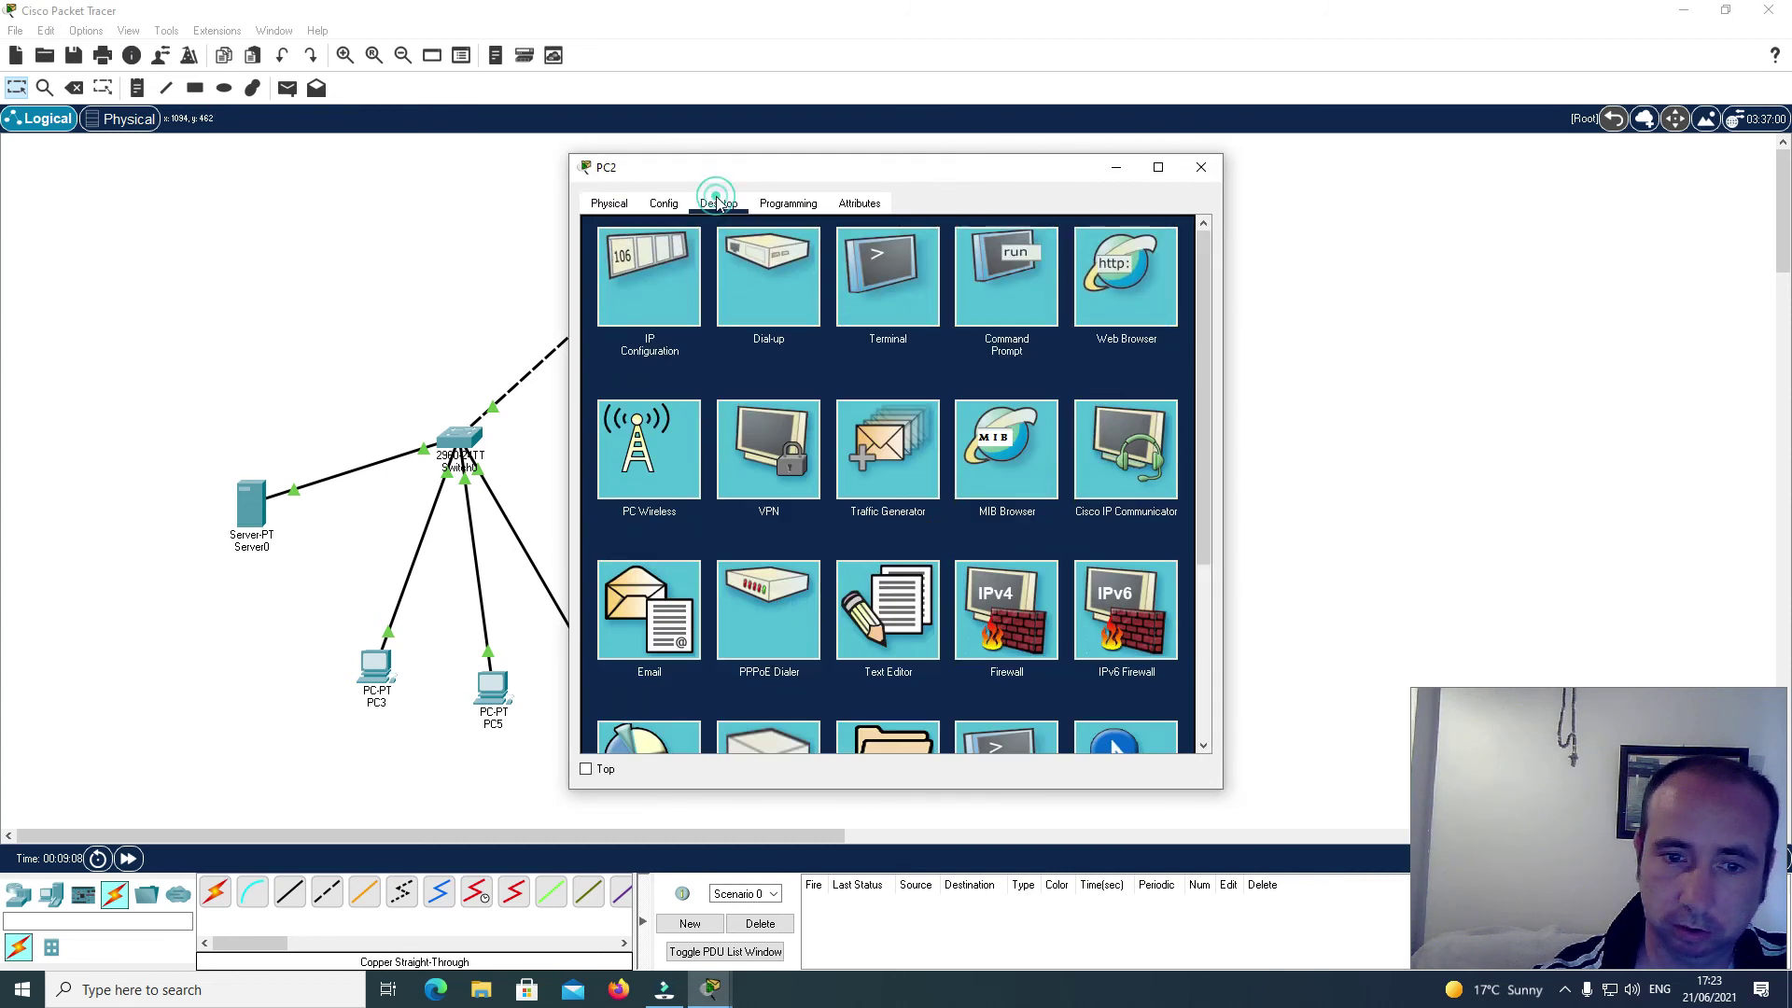
left_click(654, 297)
left_click(868, 331)
type("192.168.1.1")
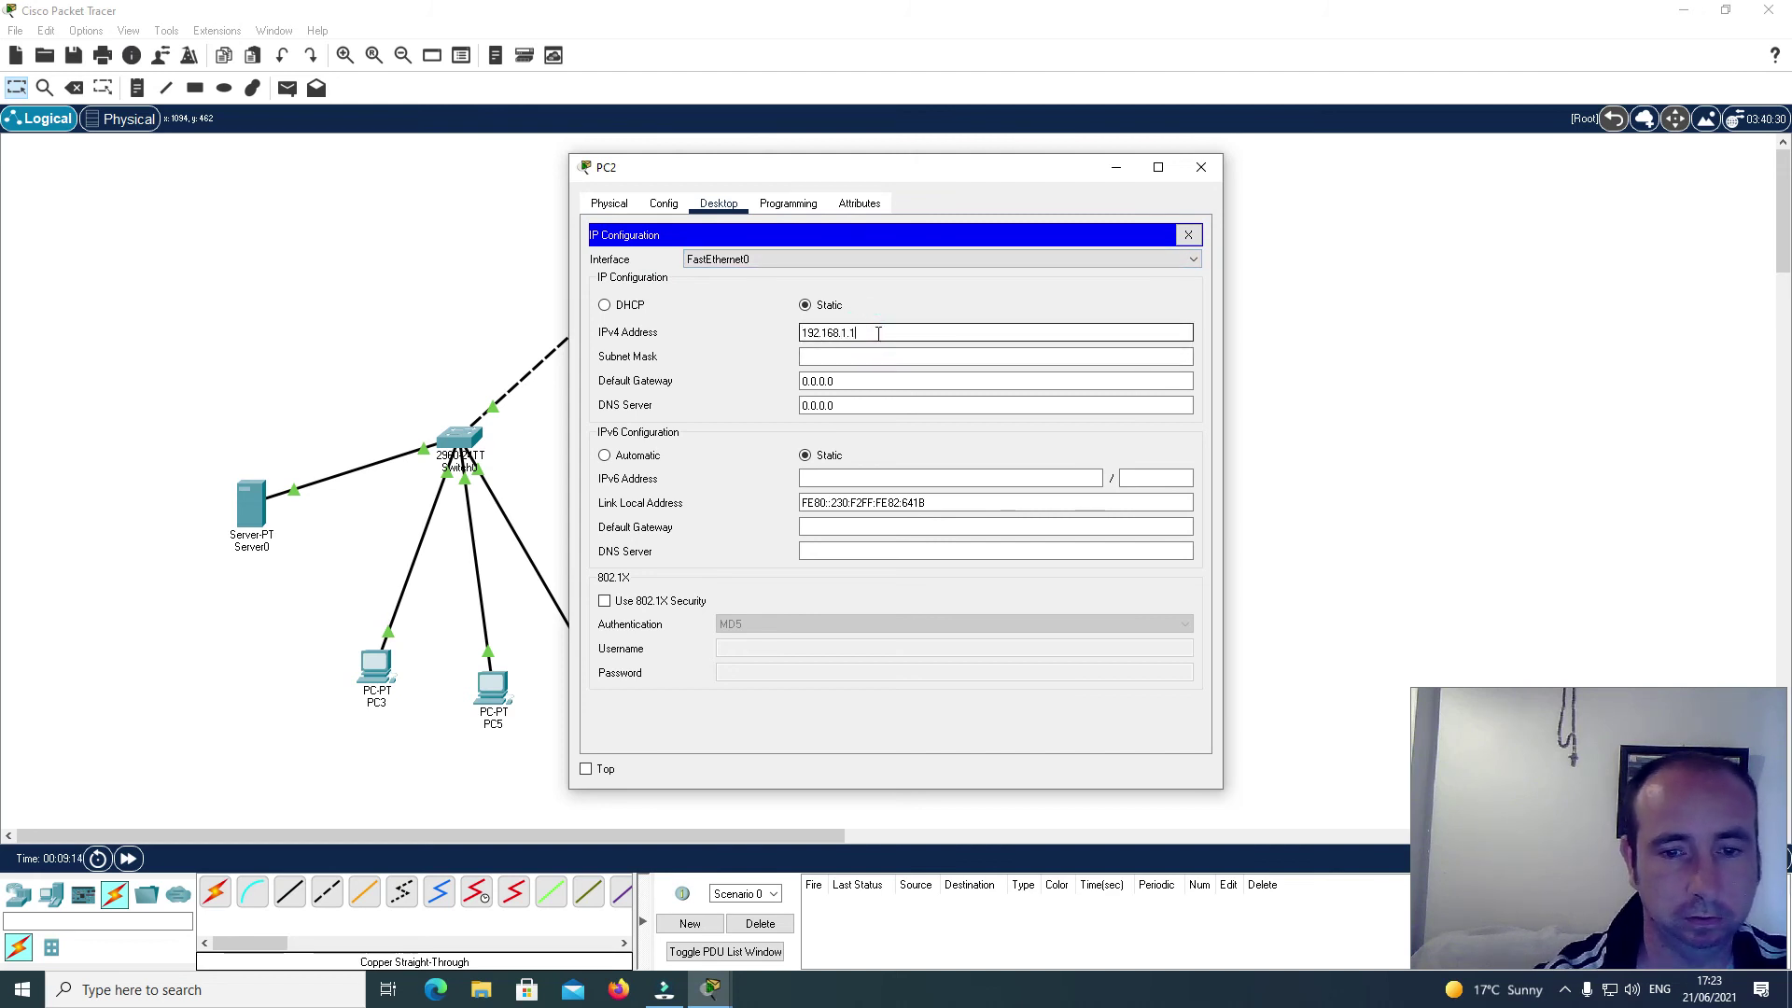
type("4")
left_click(814, 357)
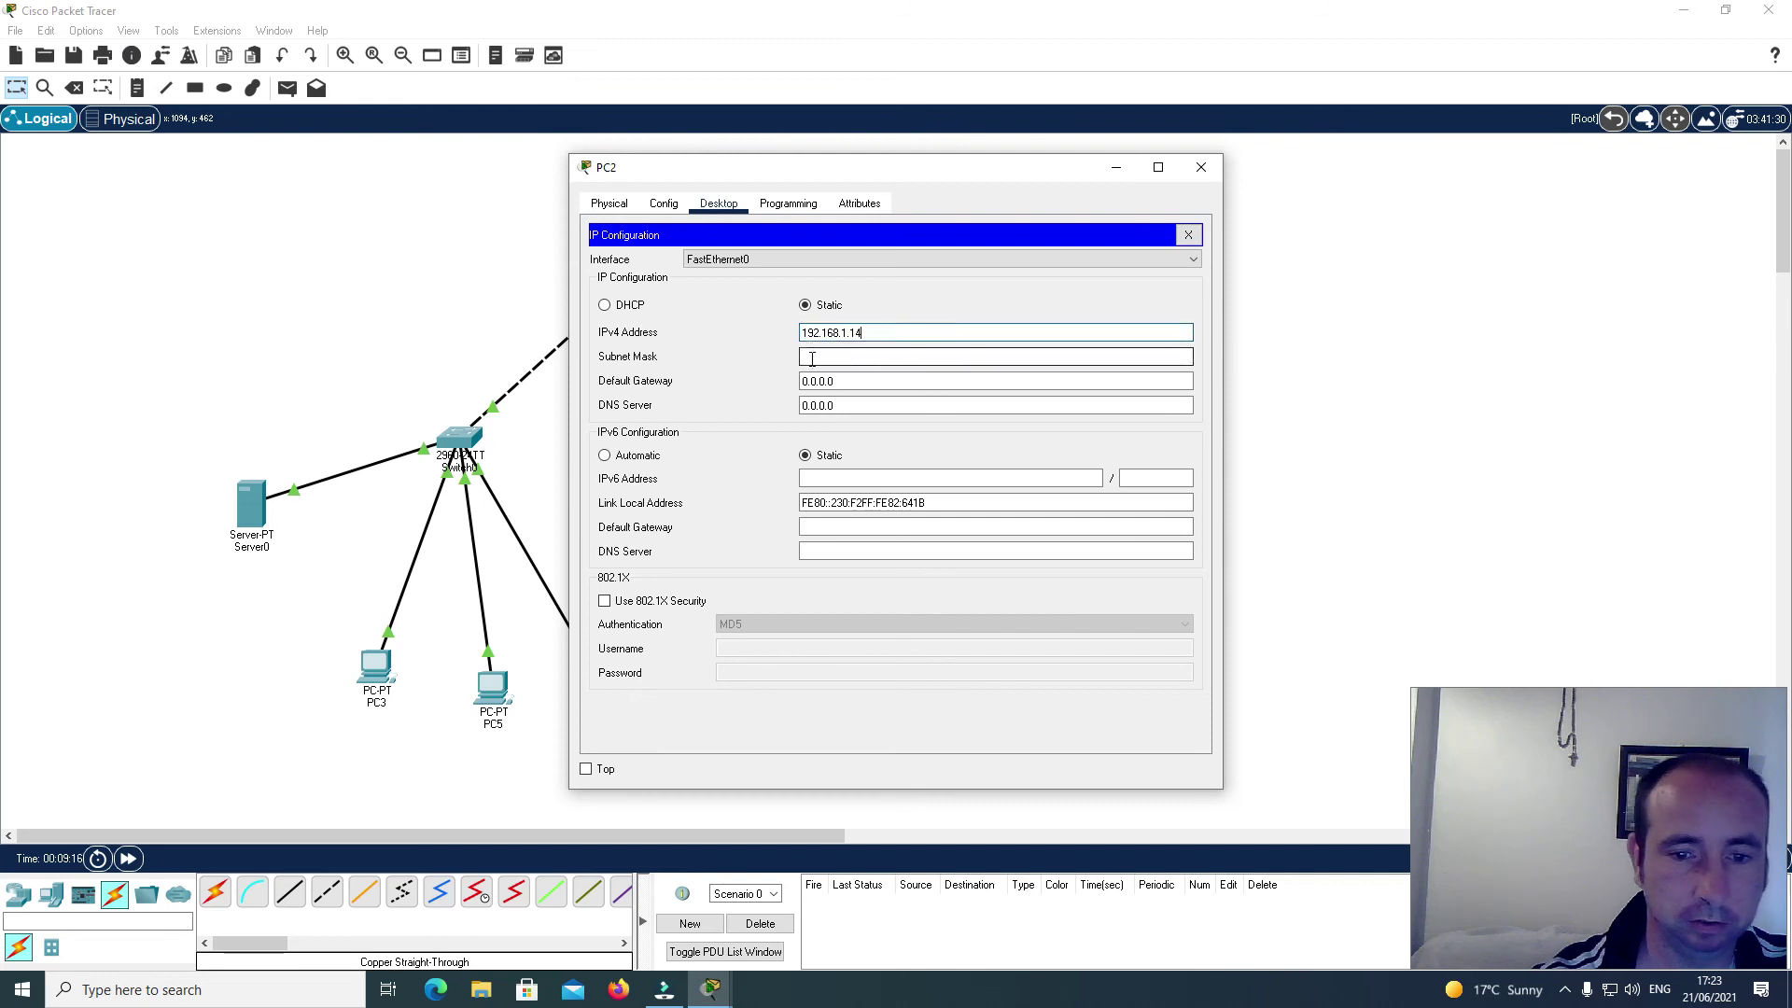
Step: Set PC2's IPv4 default gateway to 192.168.1.1 and close its configuration
left_click(830, 380)
key("BackSpace")
key("BackSpace")
key("BackSpace")
type("192.168.1.")
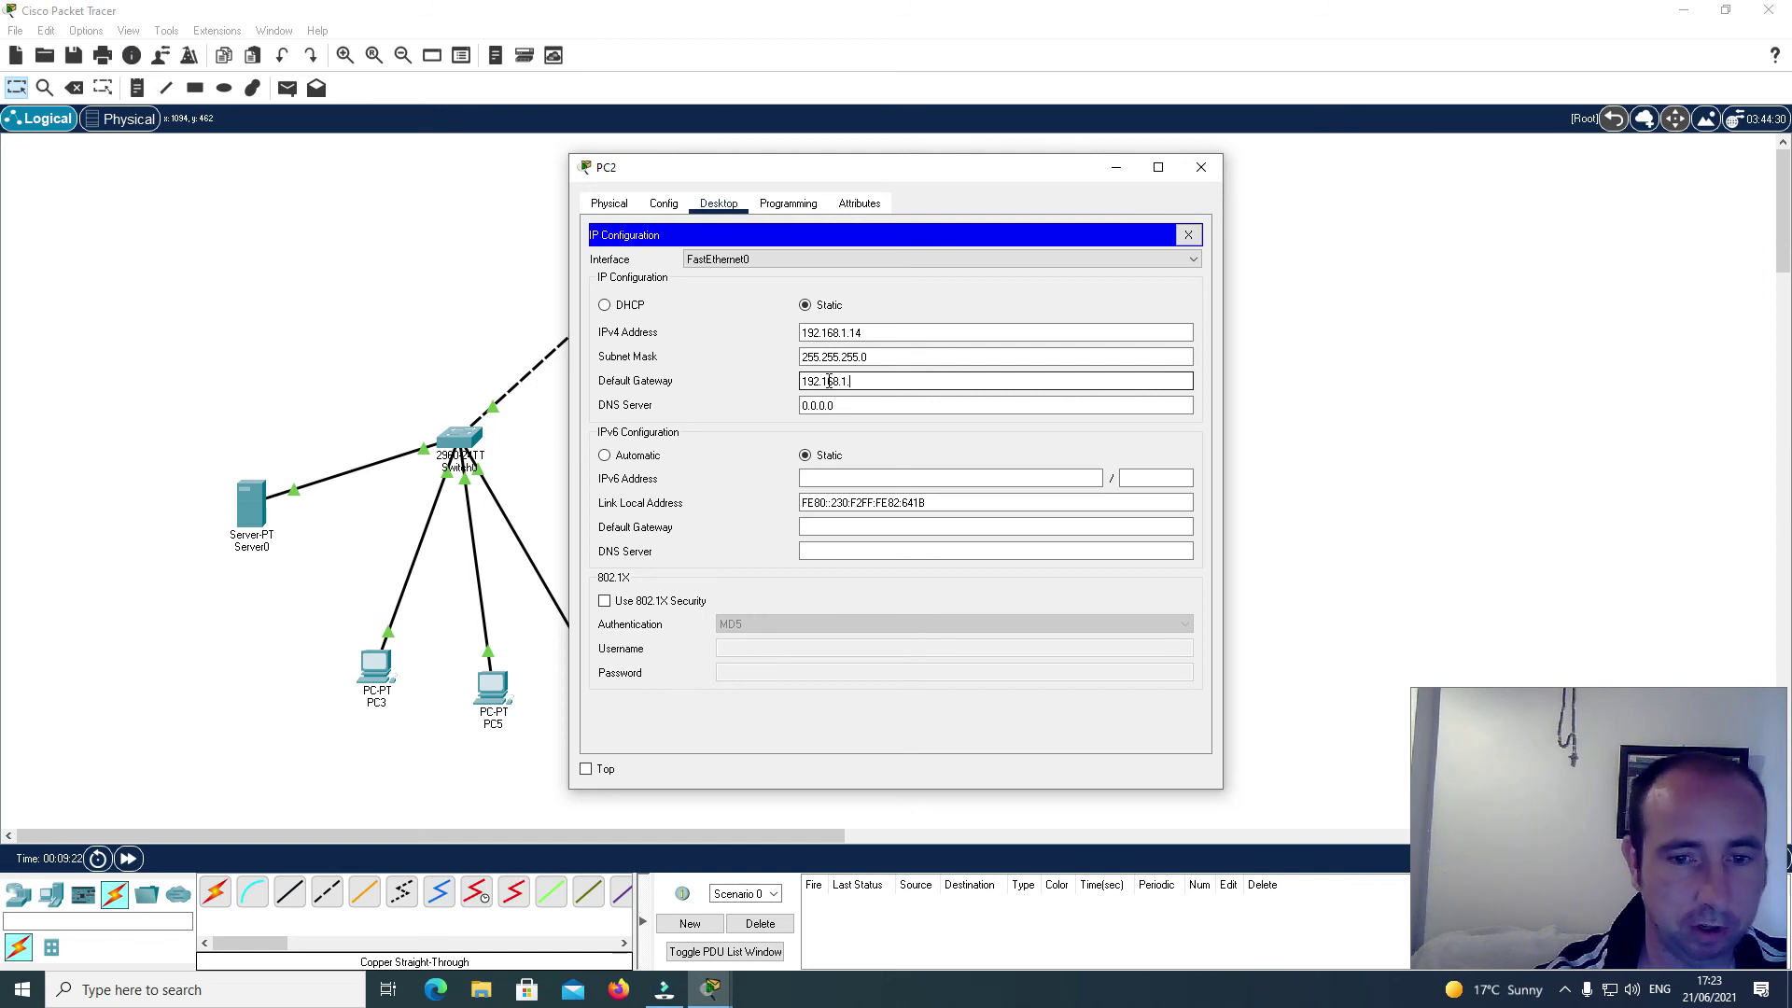
type("1")
left_click(1188, 235)
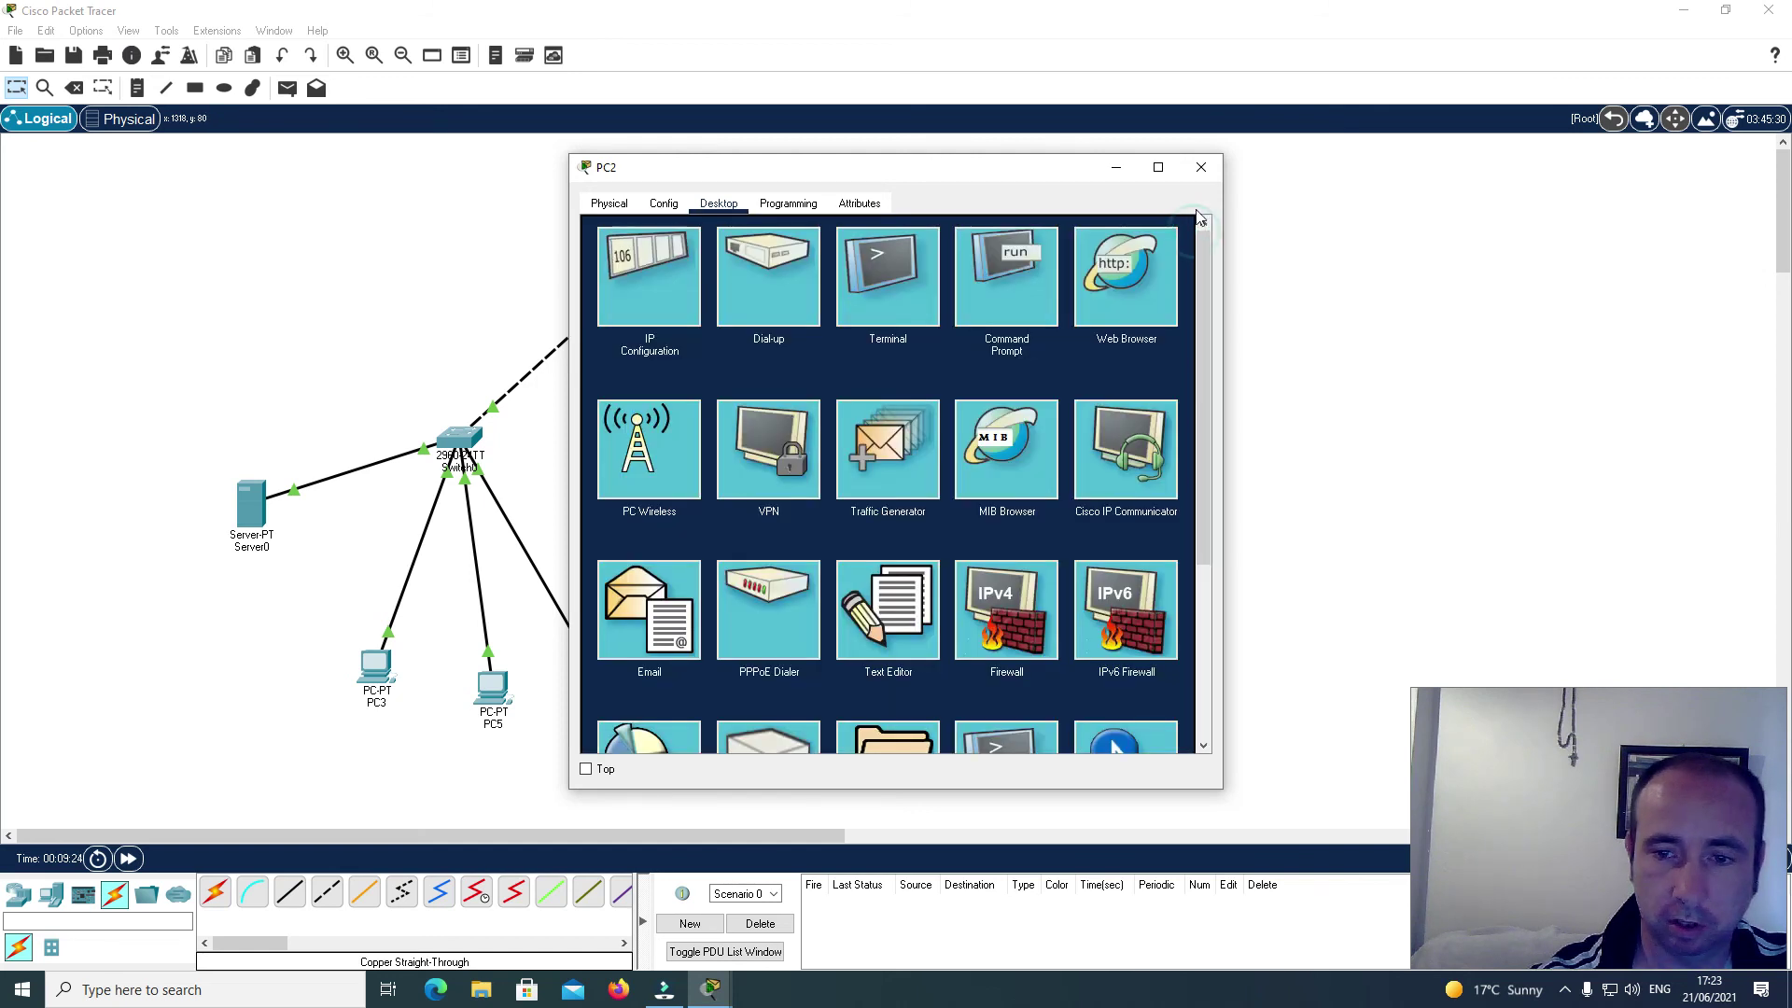
left_click(1200, 170)
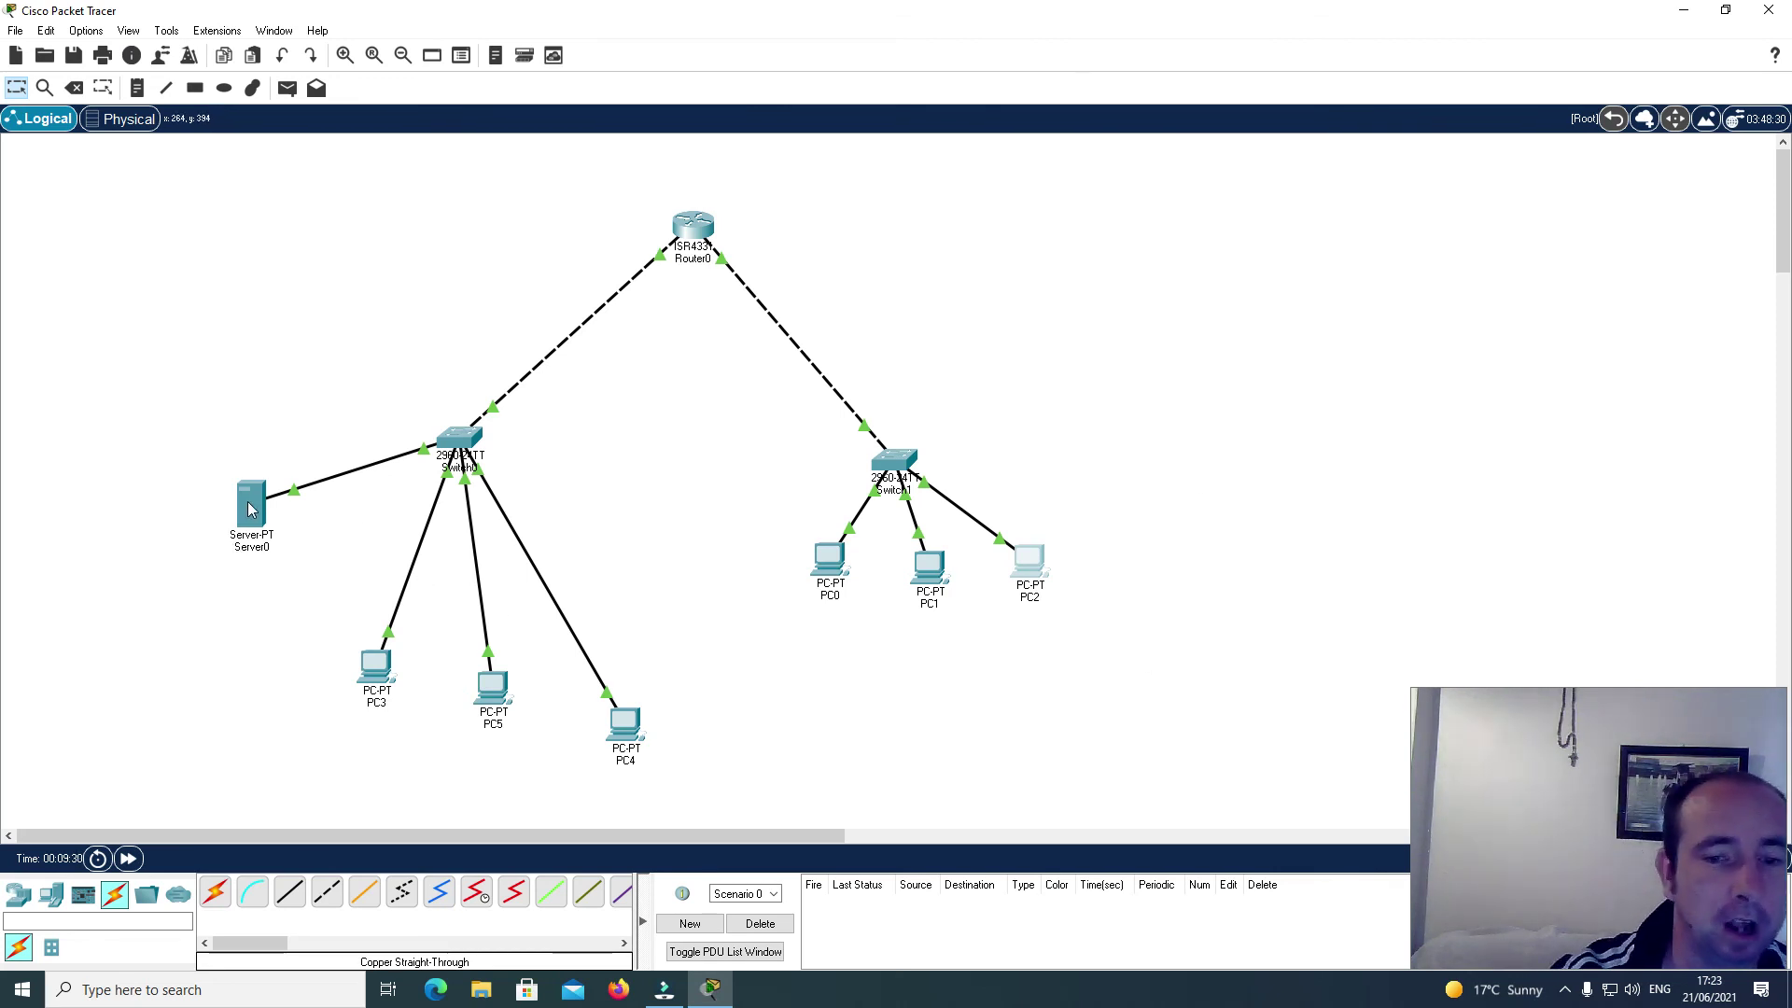
Step: Reopen PC2's IP configuration, correct its IPv4 address to 192.168.1.4 and close the device window
left_click(1031, 571)
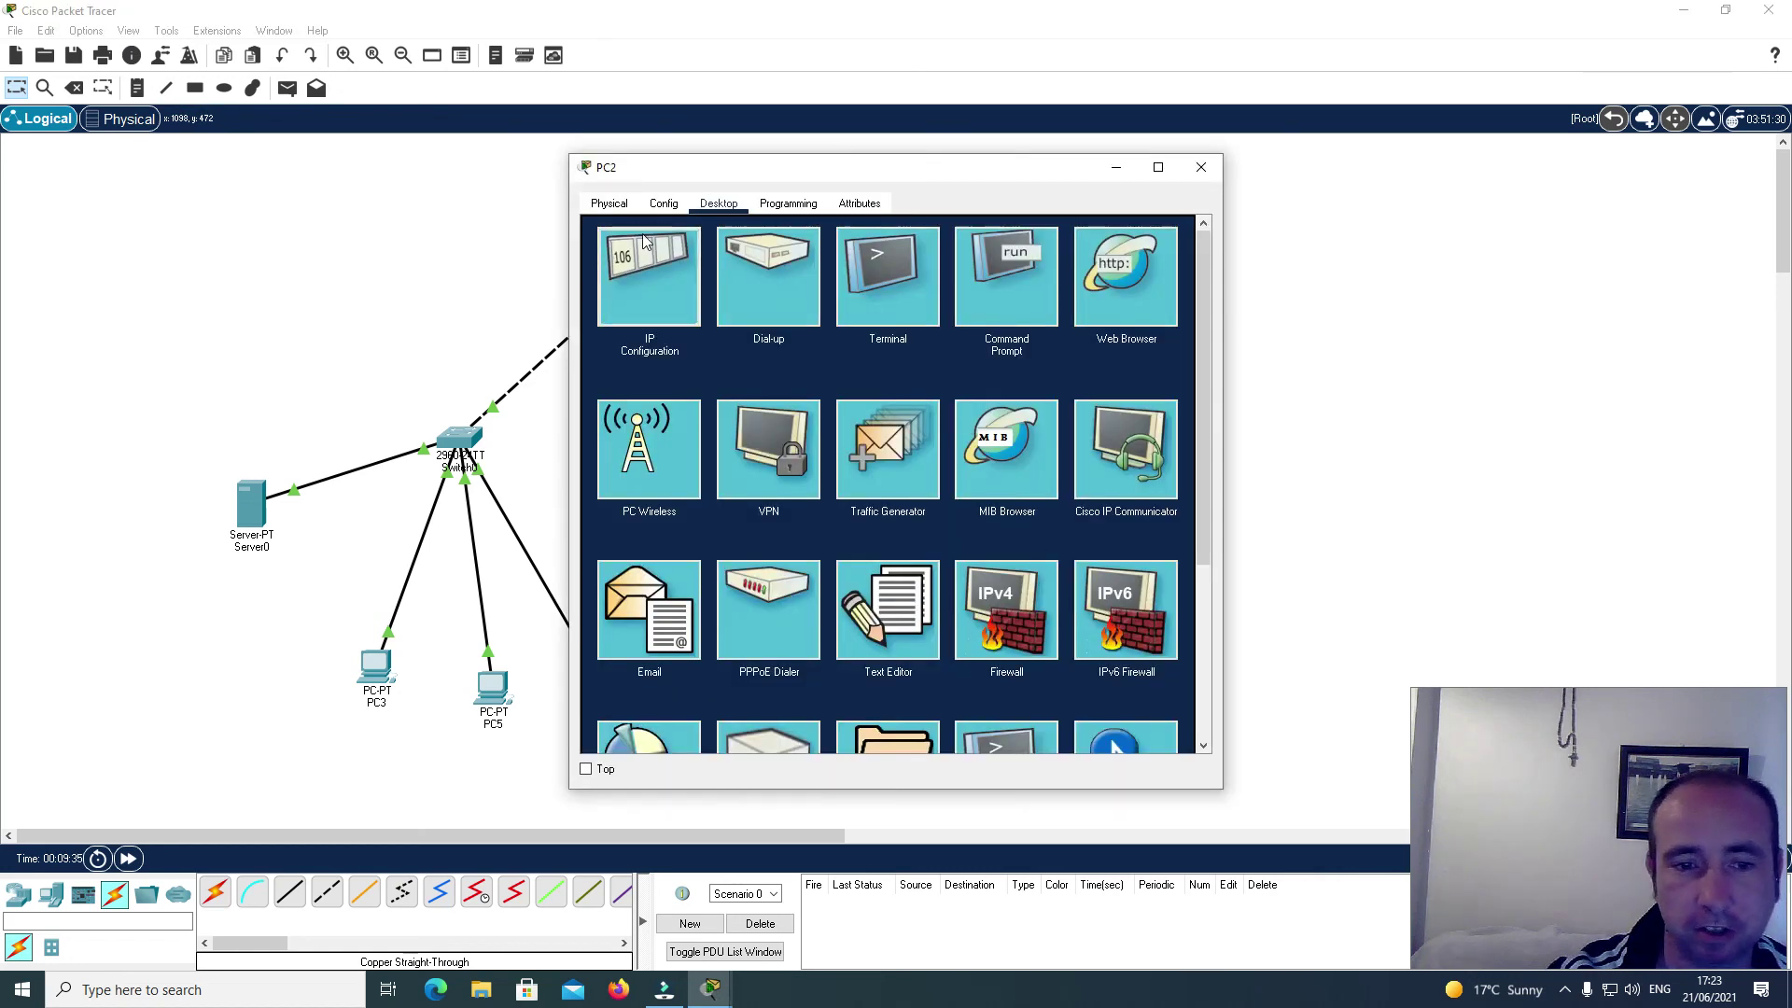
left_click(646, 243)
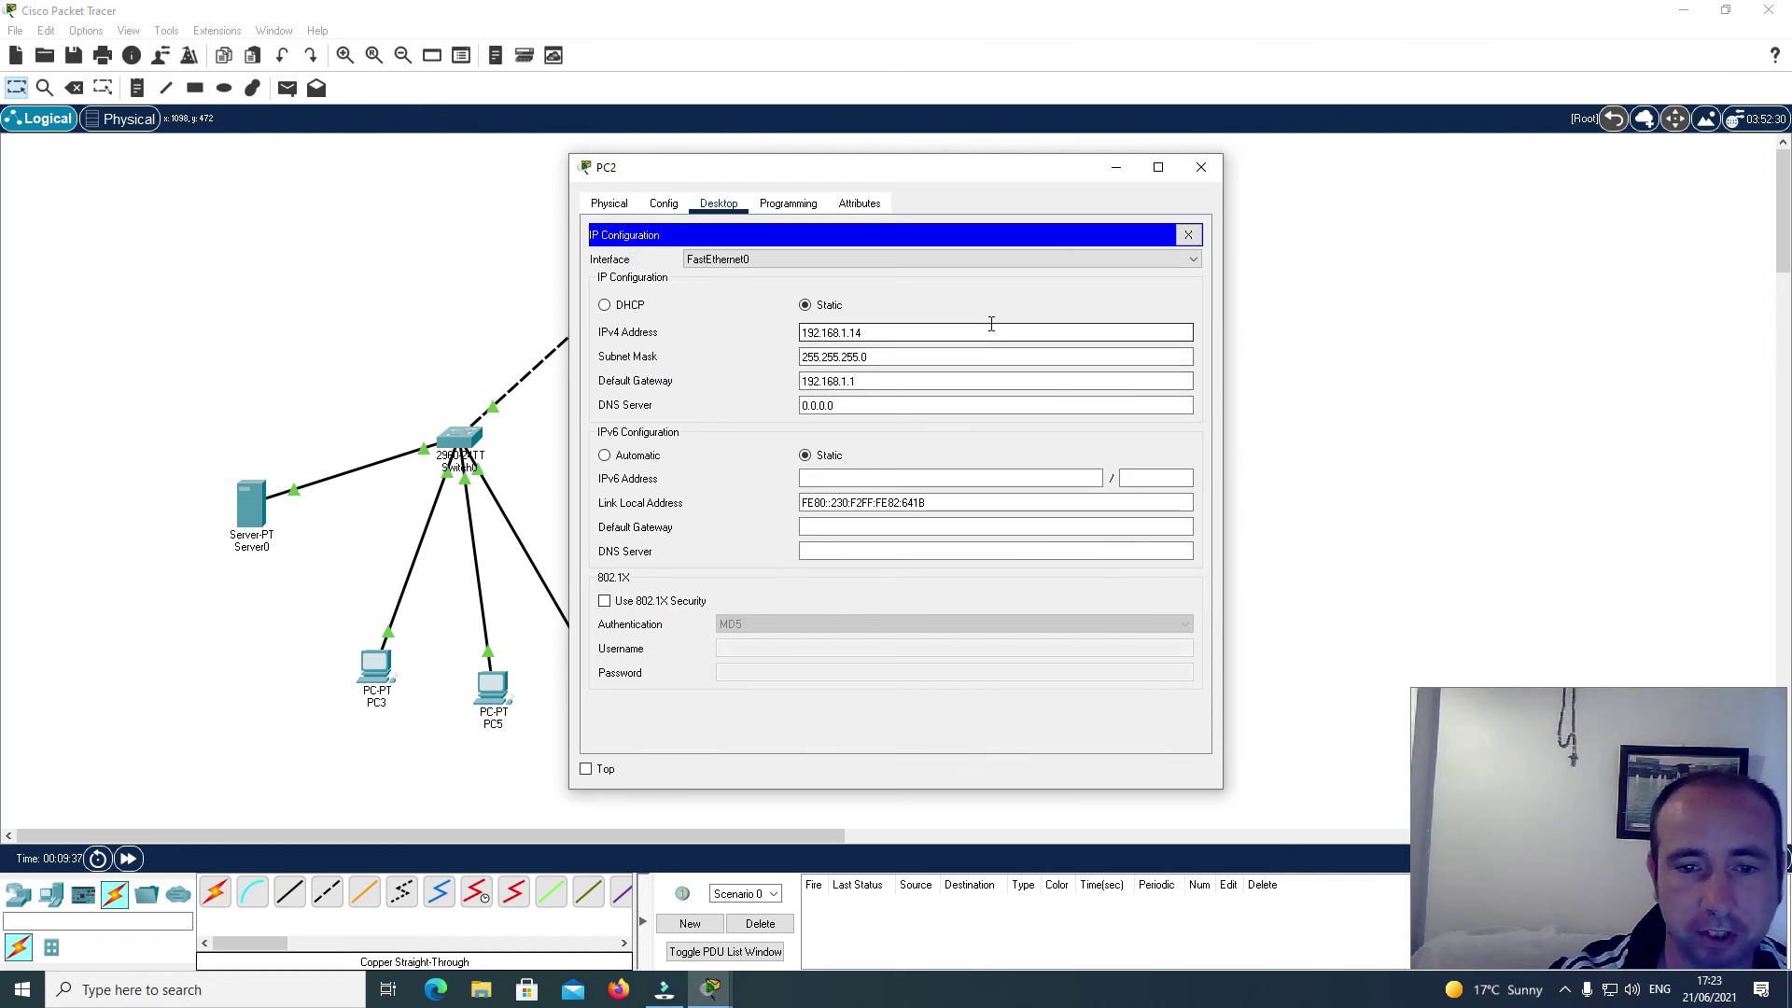
left_click(856, 334)
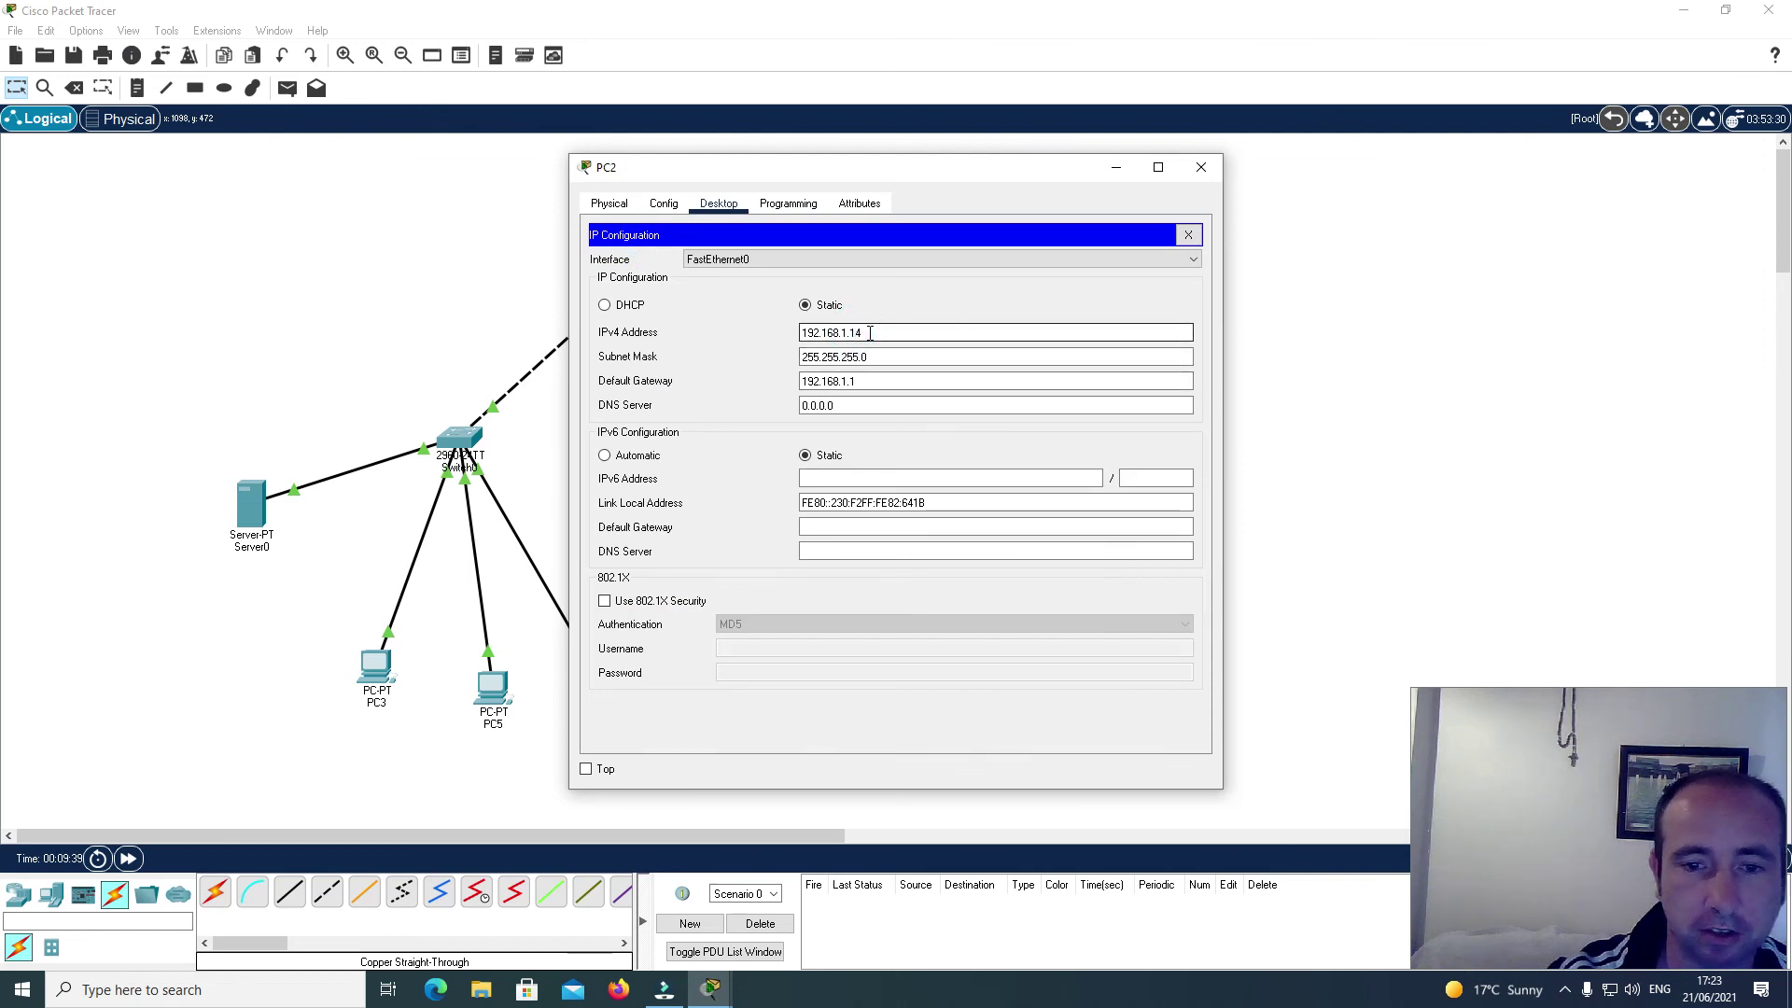
left_click(1189, 235)
left_click(1203, 168)
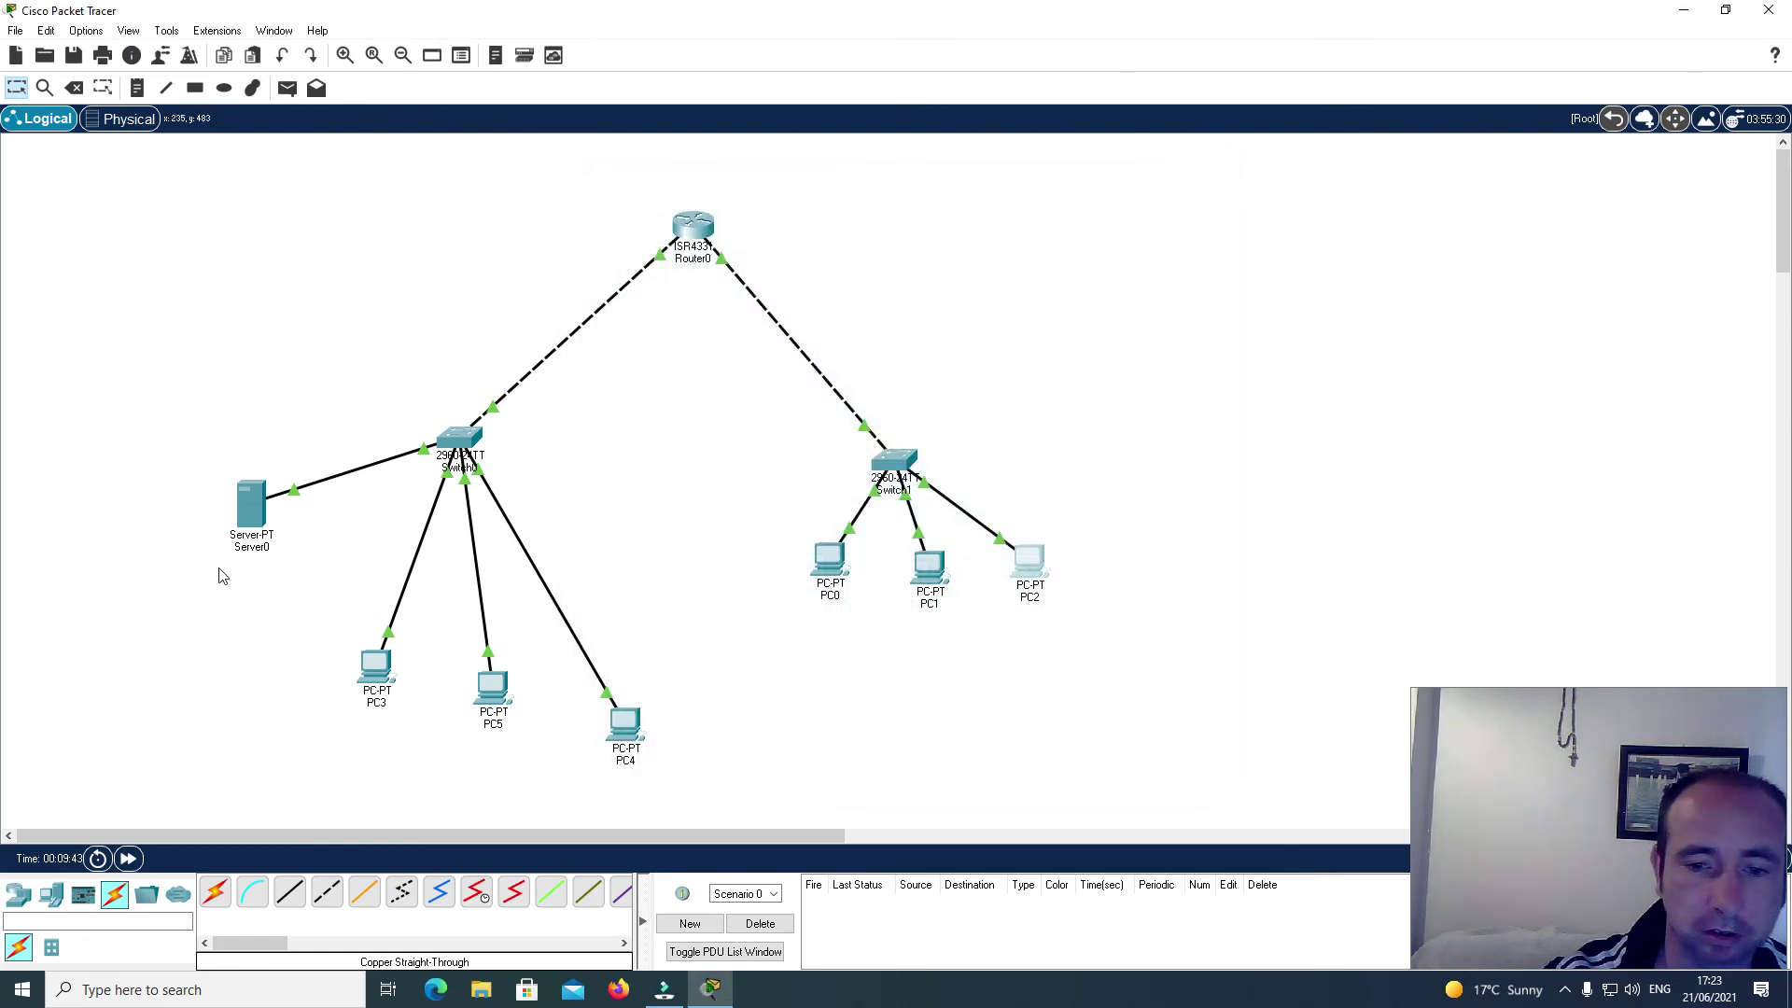
Step: Ping 192.168.1.4 from Server0's command prompt to test connectivity to the PC in the other network
left_click(252, 516)
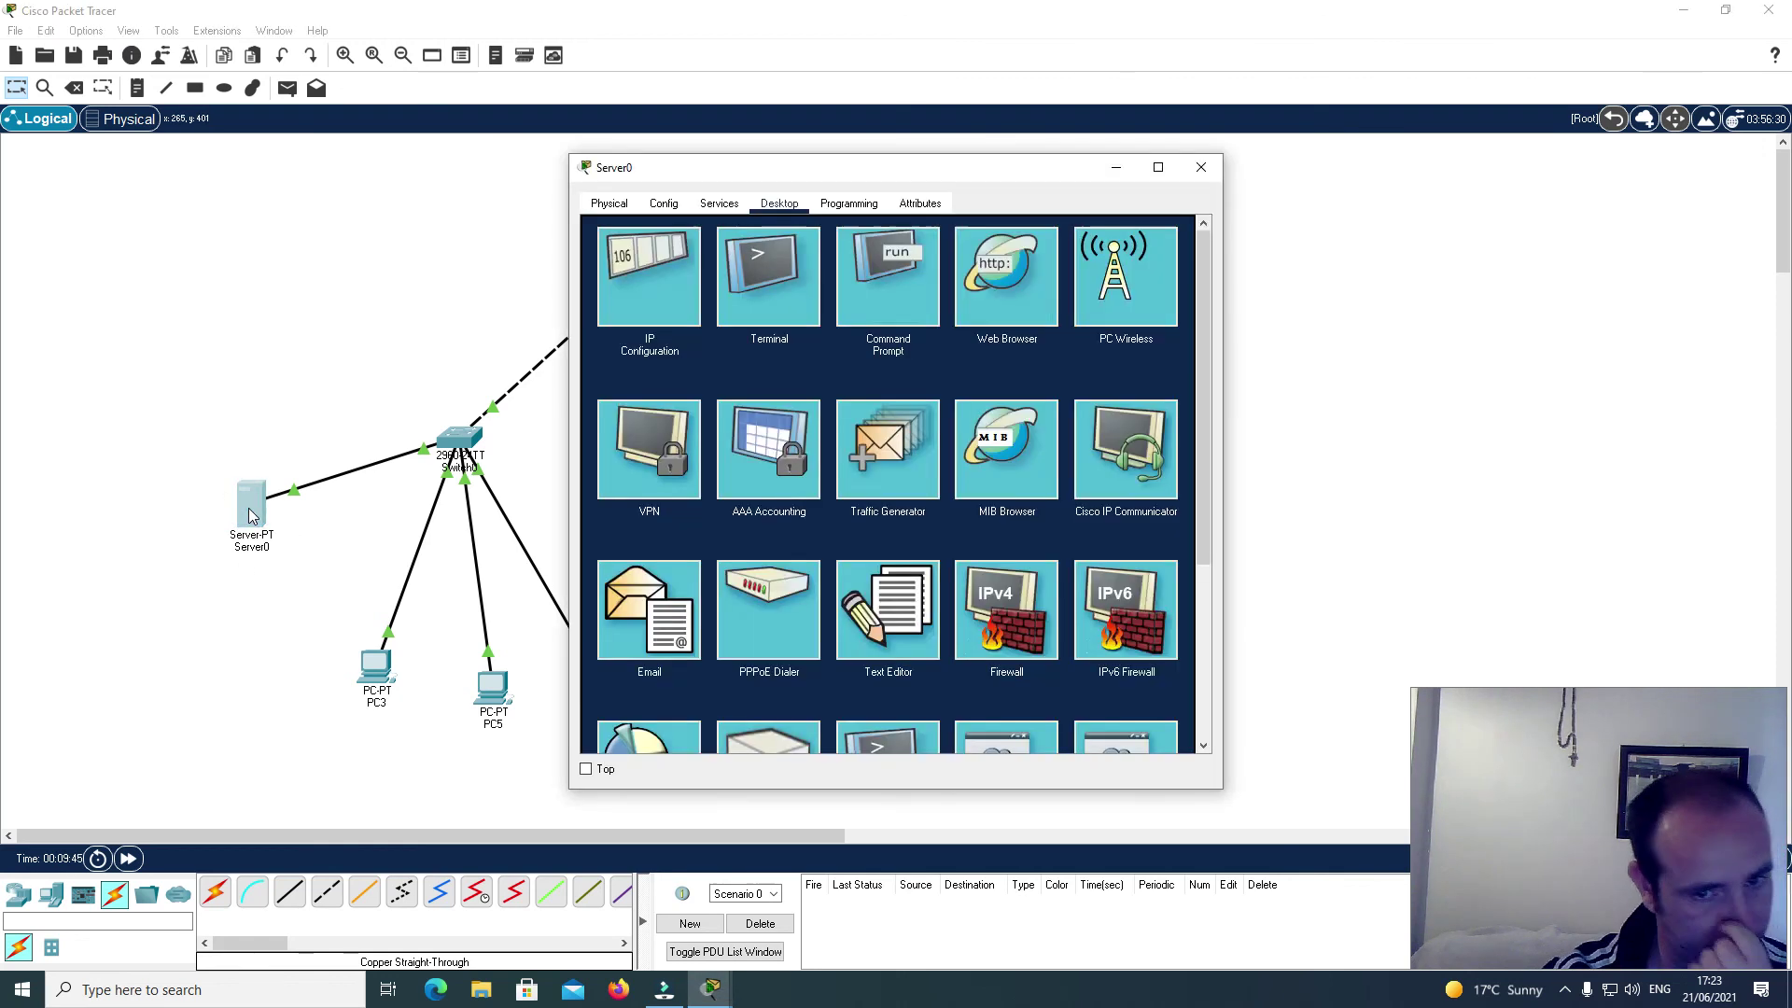
left_click(870, 273)
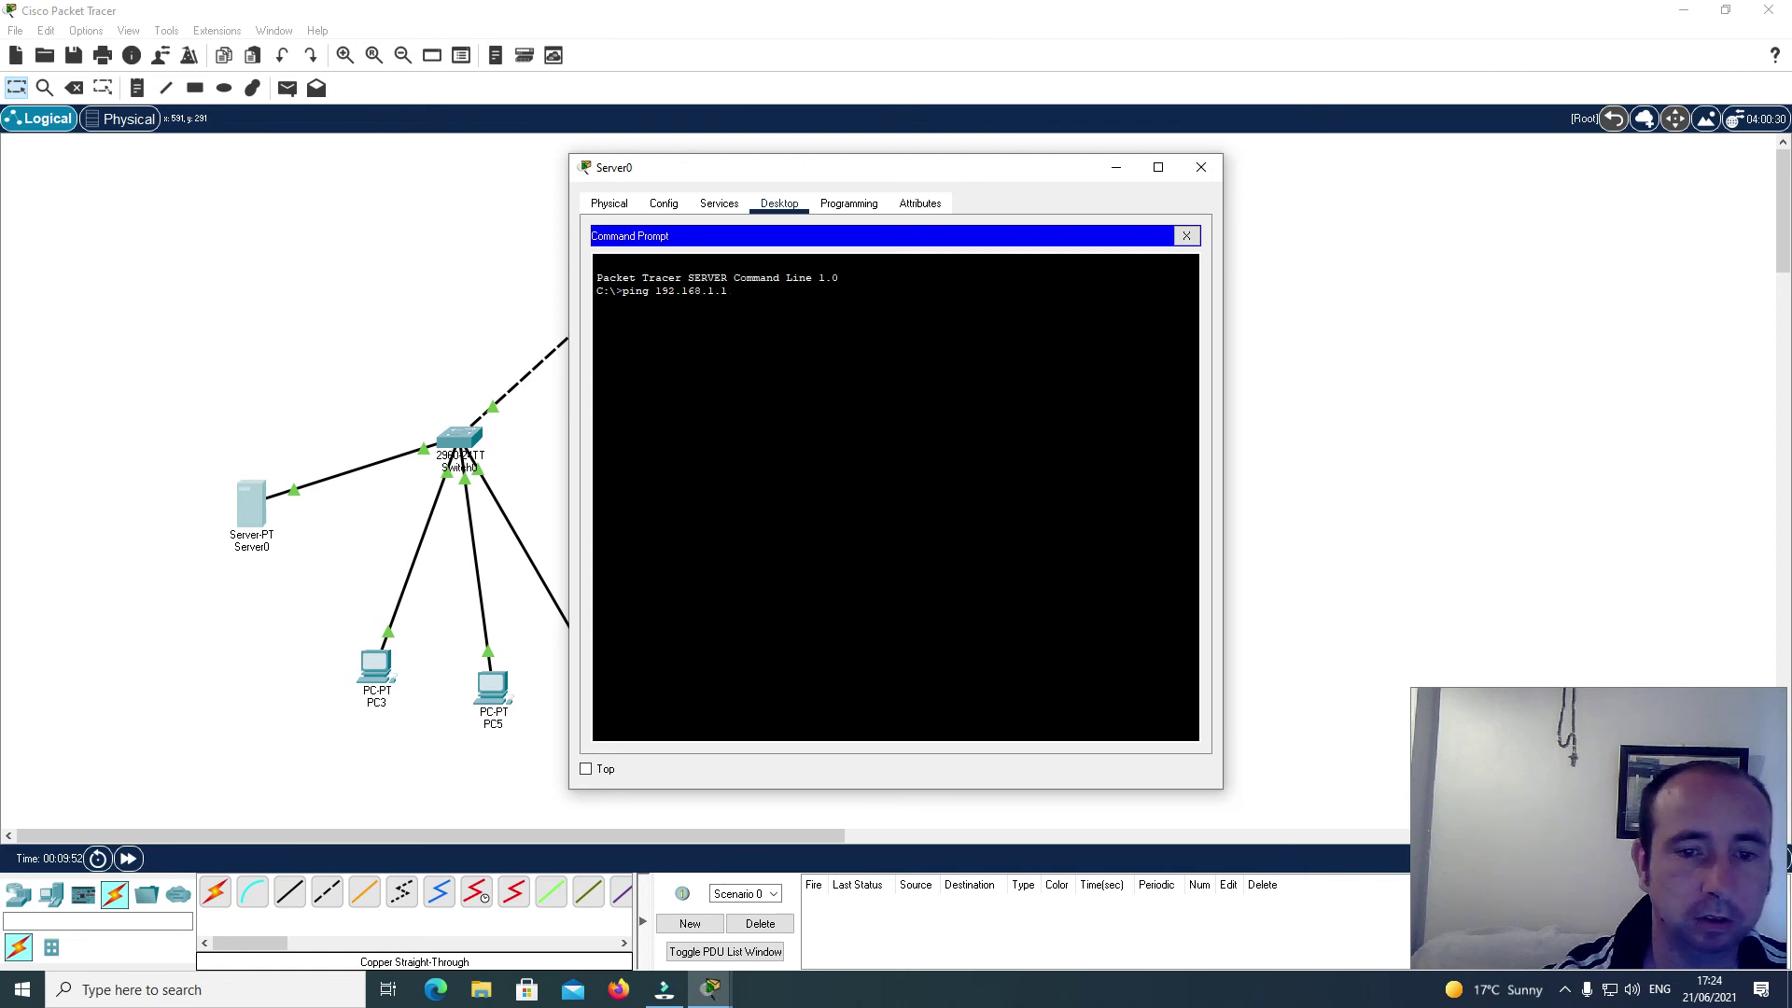
key("Return")
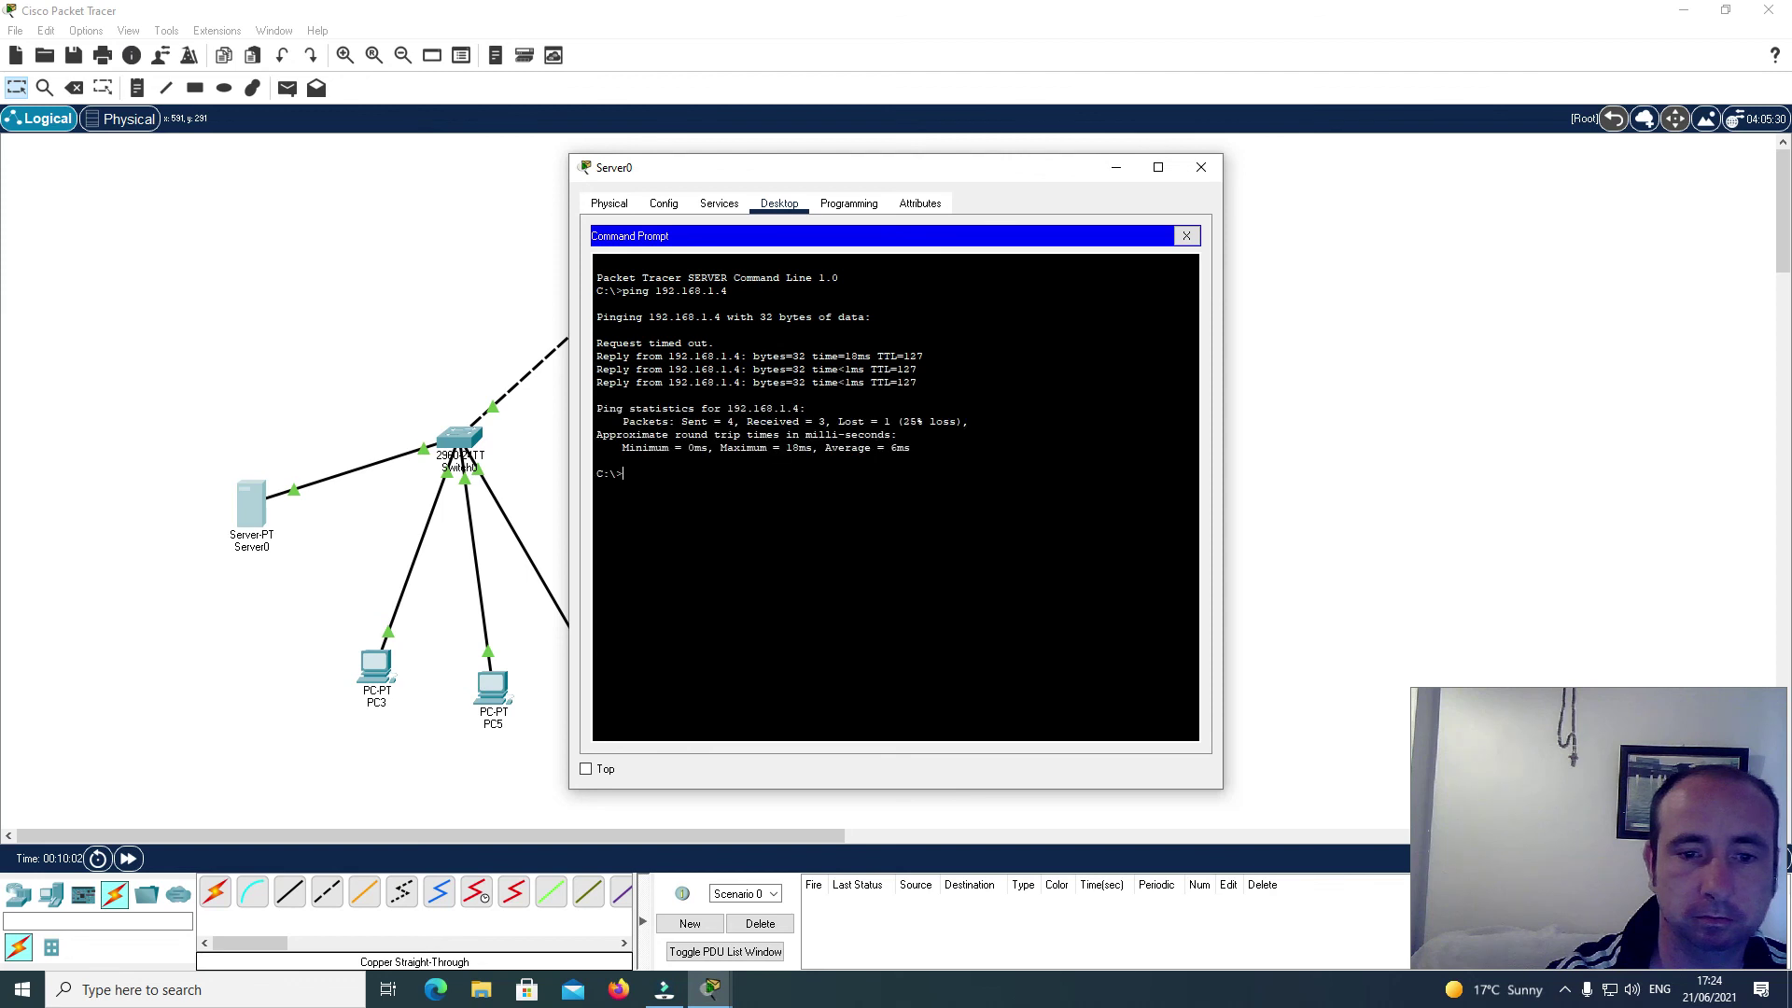
Step: Repeat the ping to 192.168.1.4 from Server0 and close its command prompt and device window
type("ing 192.16")
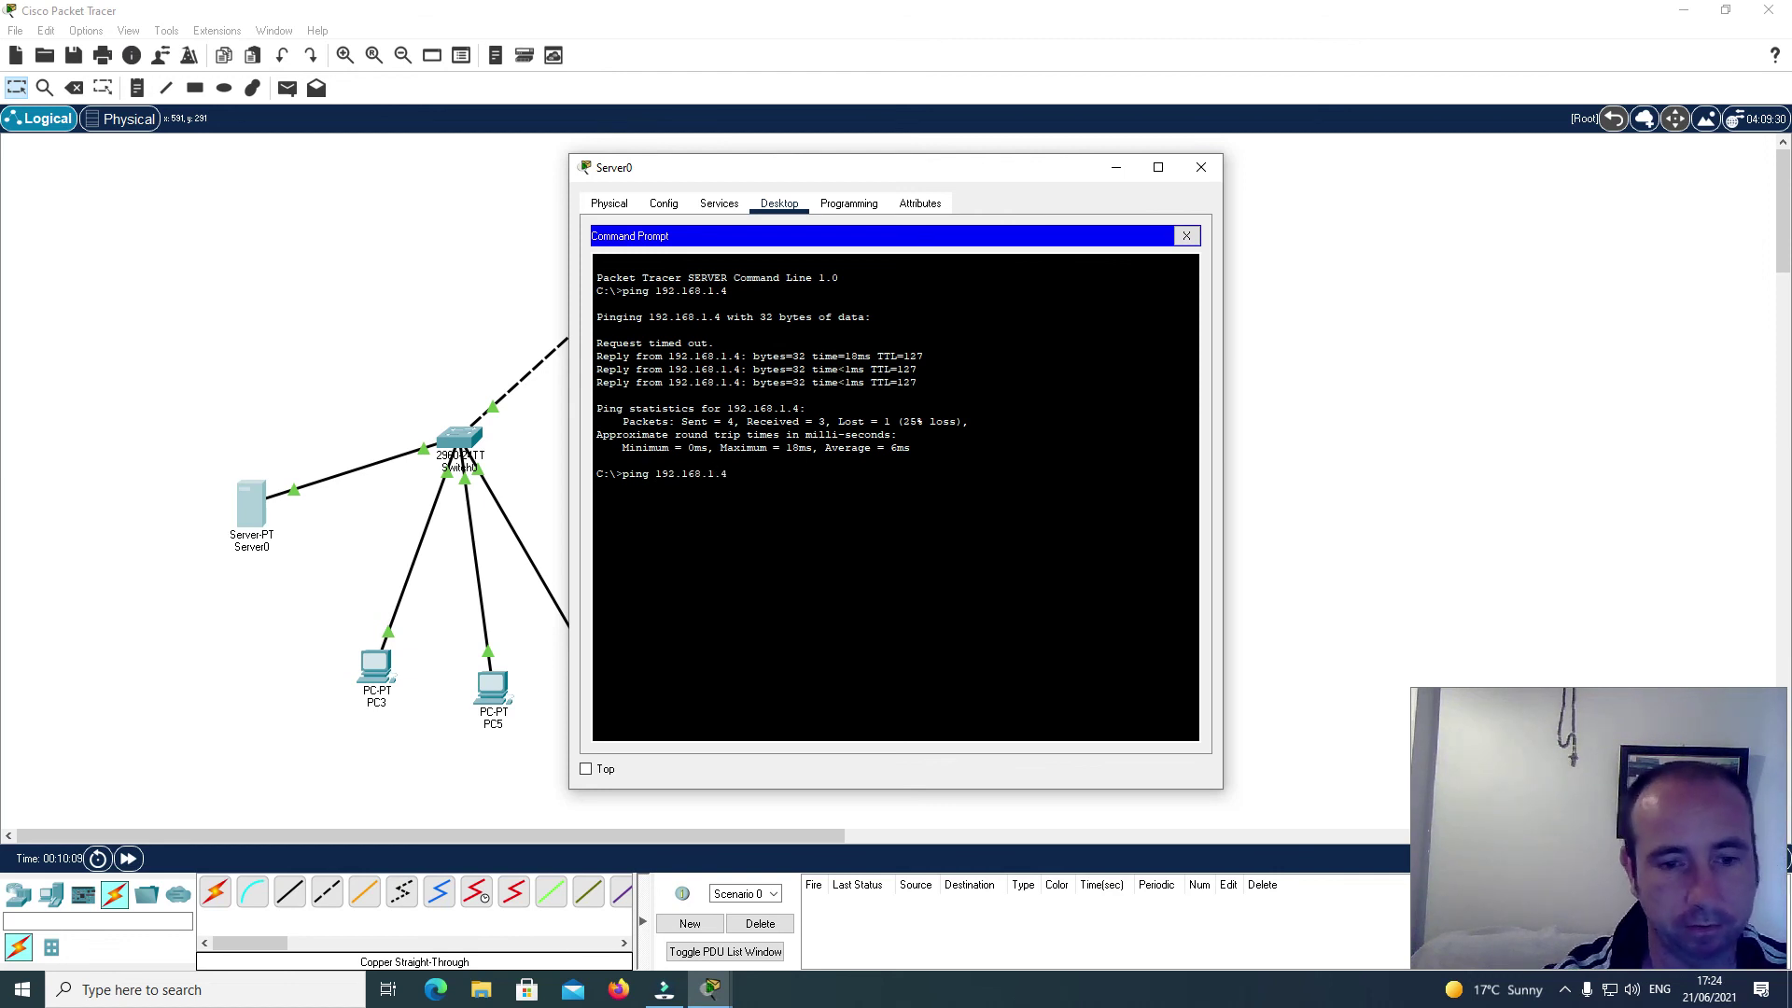
type("8.1.4")
key("Return")
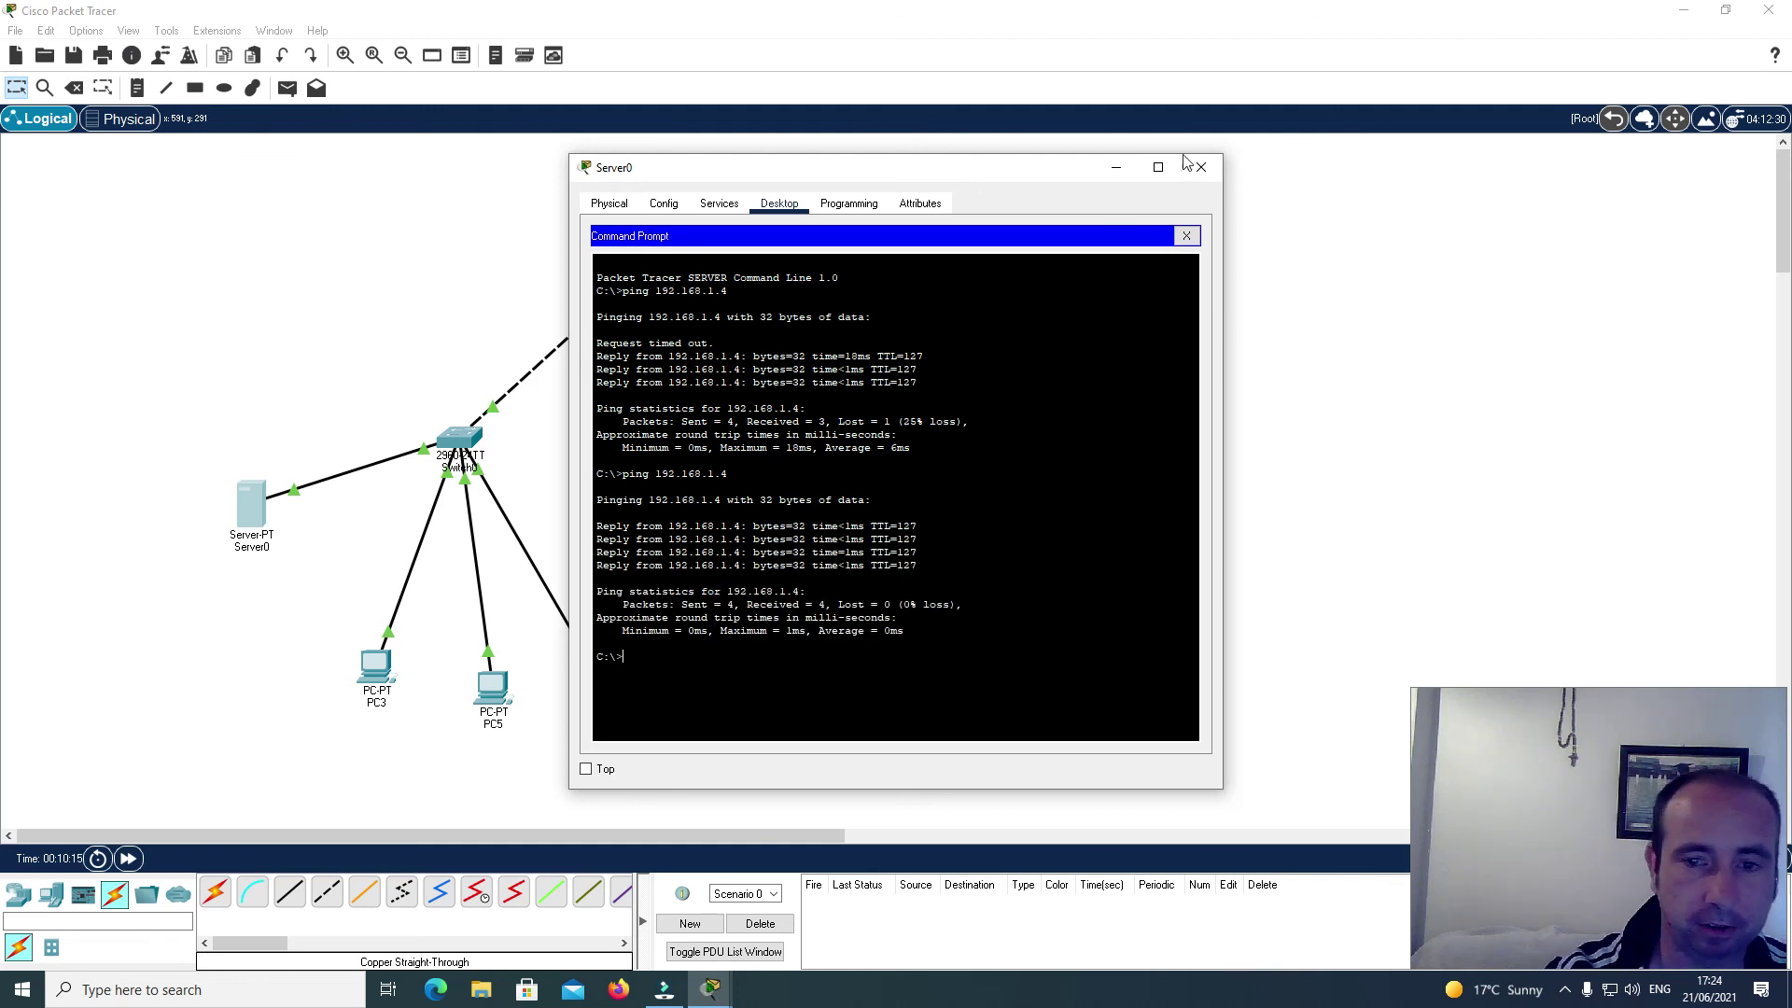
left_click(1186, 235)
left_click(1203, 171)
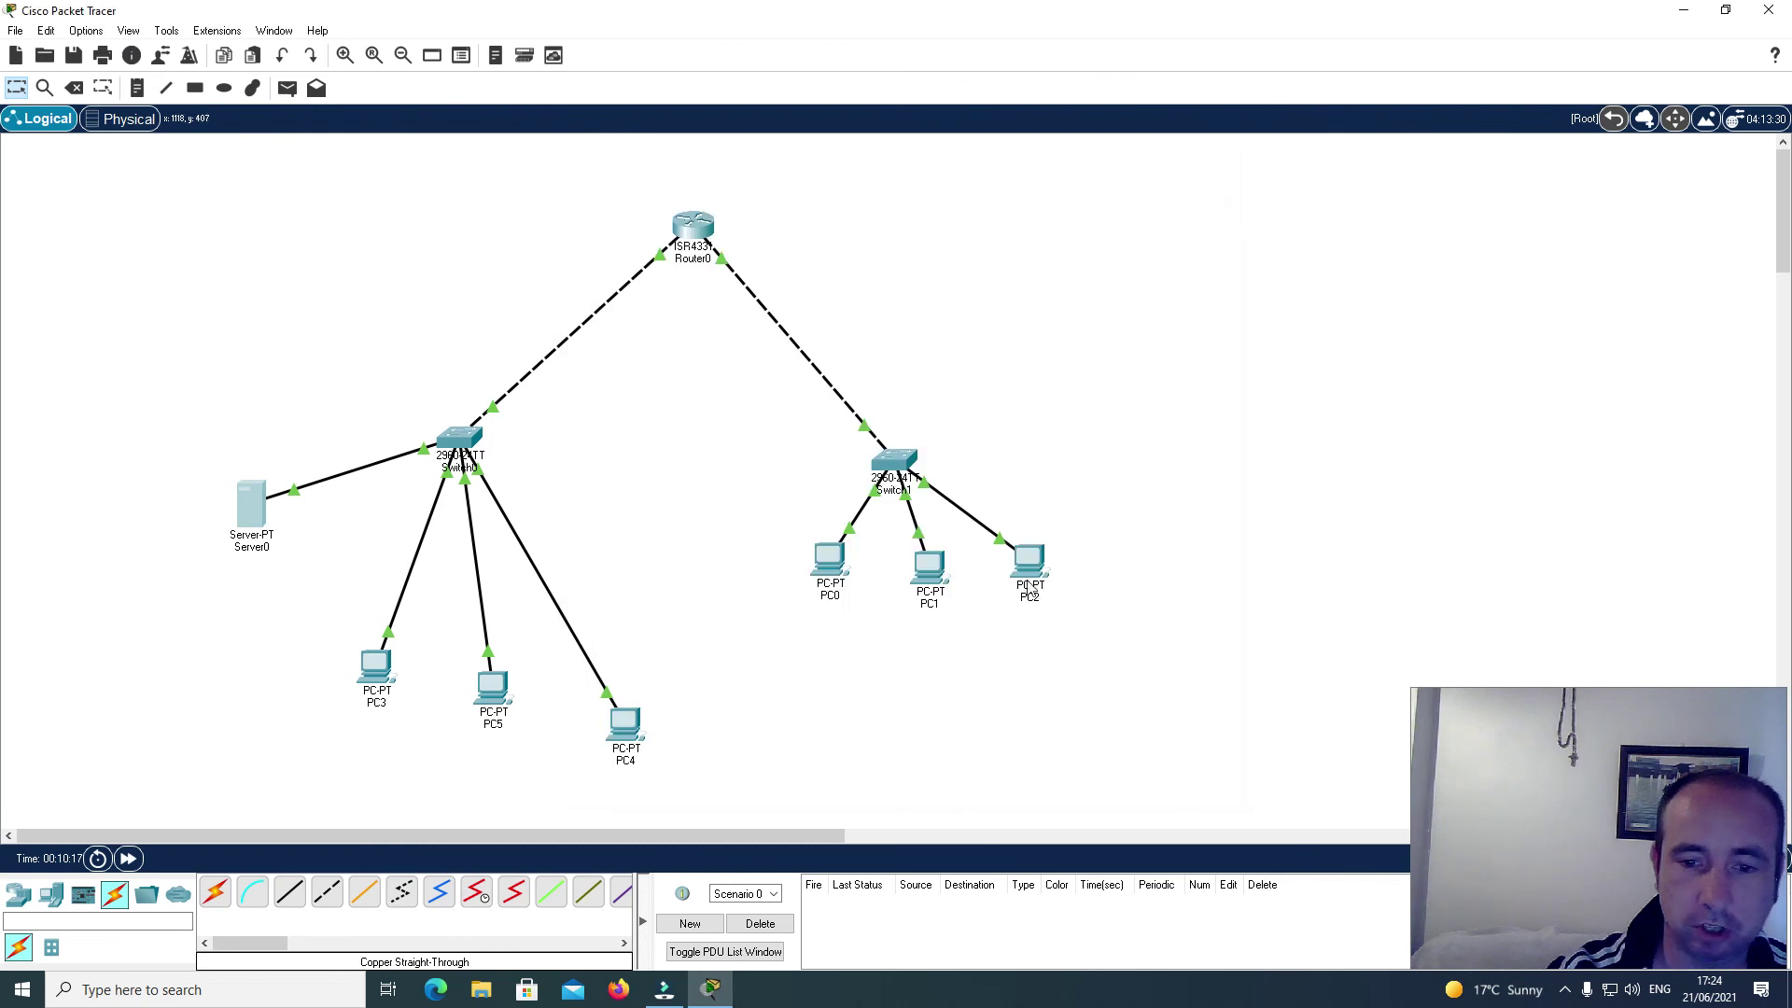